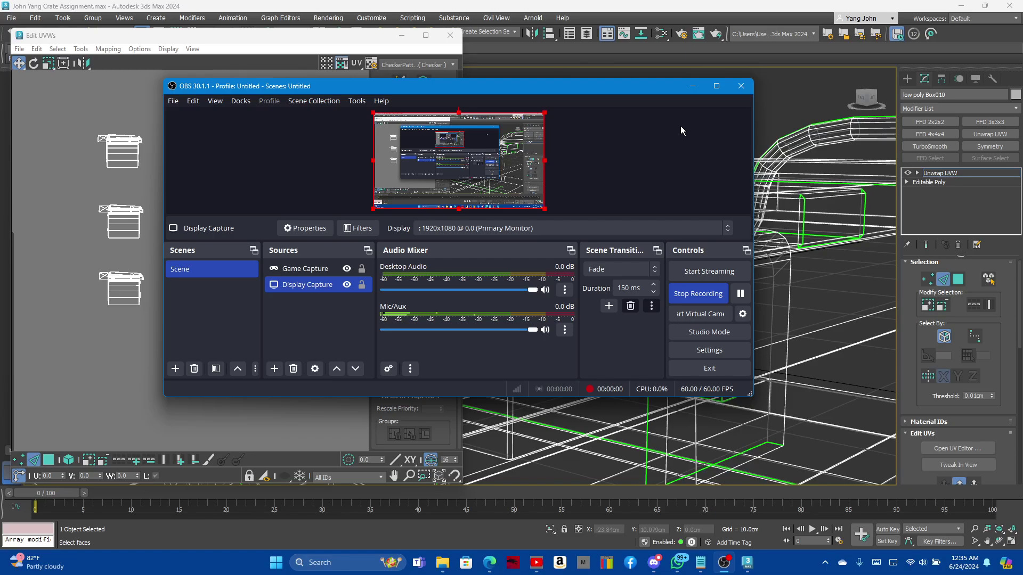
# Bring the 3ds Max scene forward and show the model shaded with visible edges.
pyautogui.click(692, 86)
pyautogui.scroll(2, 285, 205)
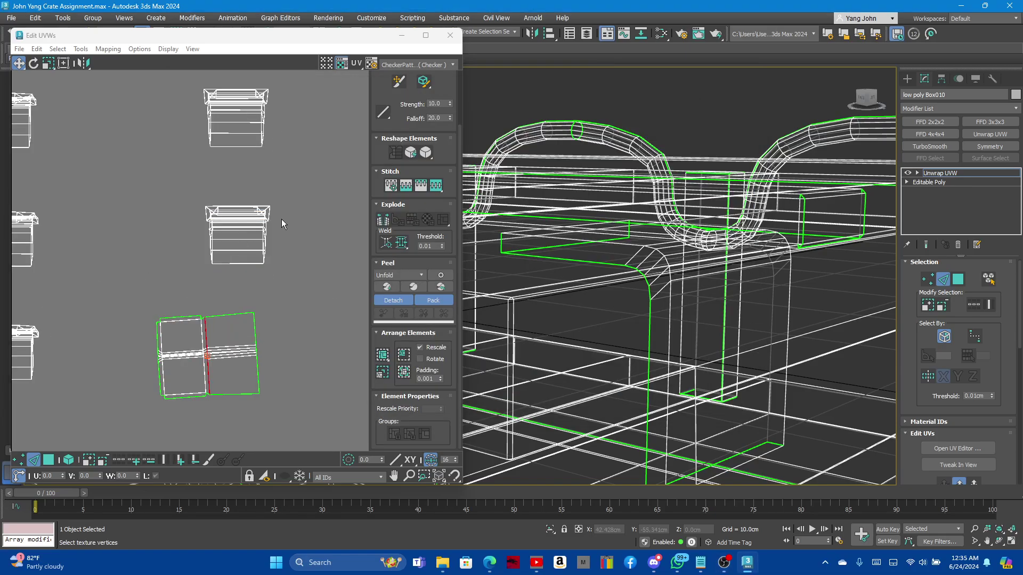
pyautogui.scroll(-2, 709, 301)
pyautogui.press('F3')
pyautogui.scroll(3, 704, 298)
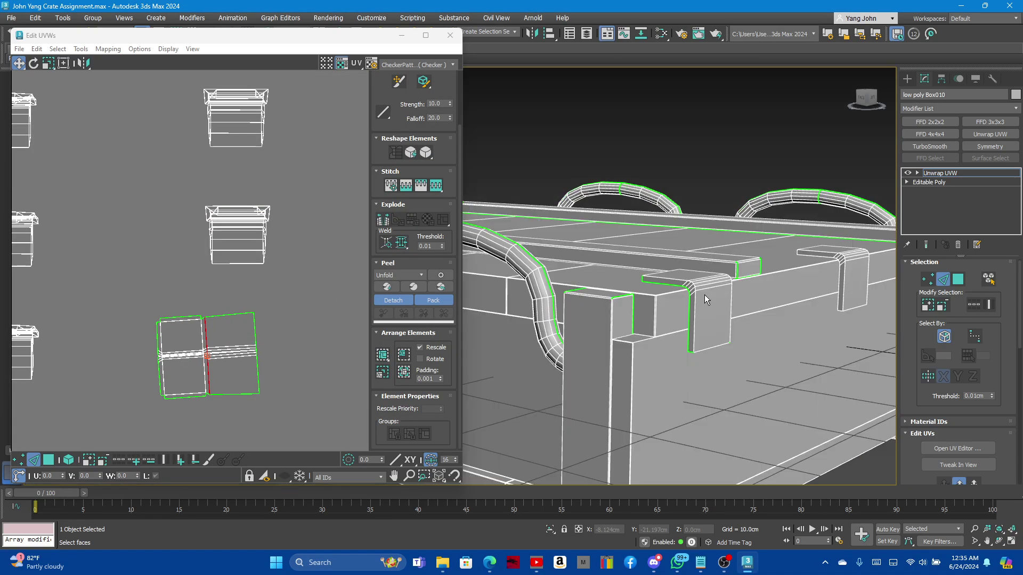
pyautogui.scroll(-3, 707, 299)
pyautogui.scroll(3, 708, 298)
pyautogui.scroll(2, 767, 288)
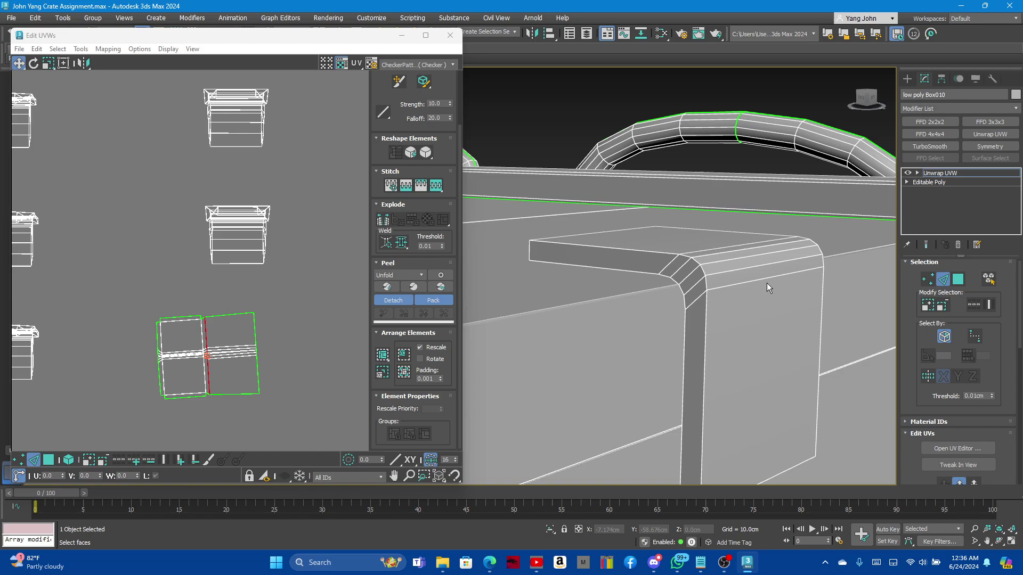
# Select the bracket's corner, far-corner, vertical and bottom border edge loops.
pyautogui.doubleClick(703, 270)
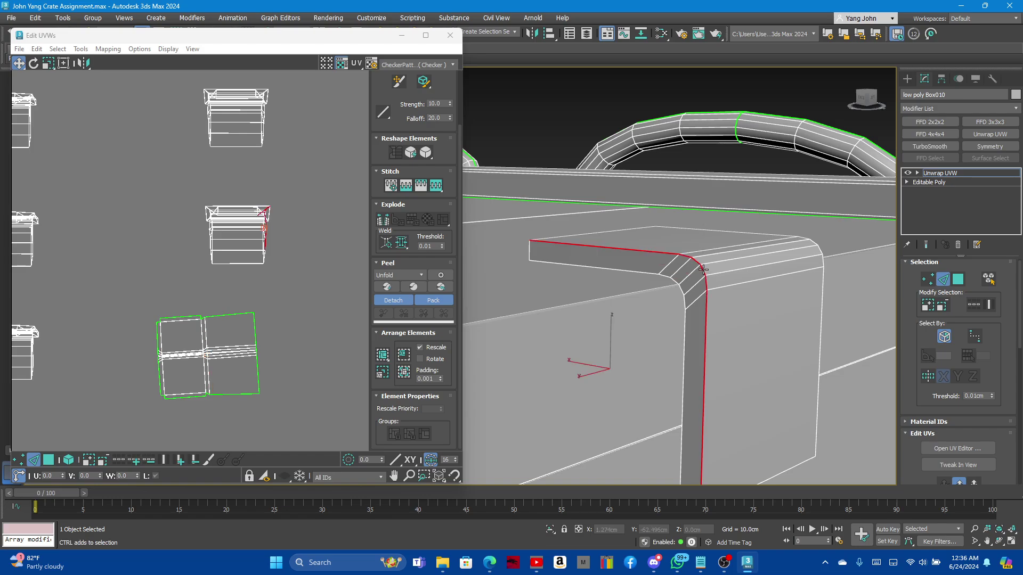
pyautogui.scroll(-3, 708, 296)
pyautogui.scroll(1, 708, 296)
pyautogui.scroll(2, 708, 296)
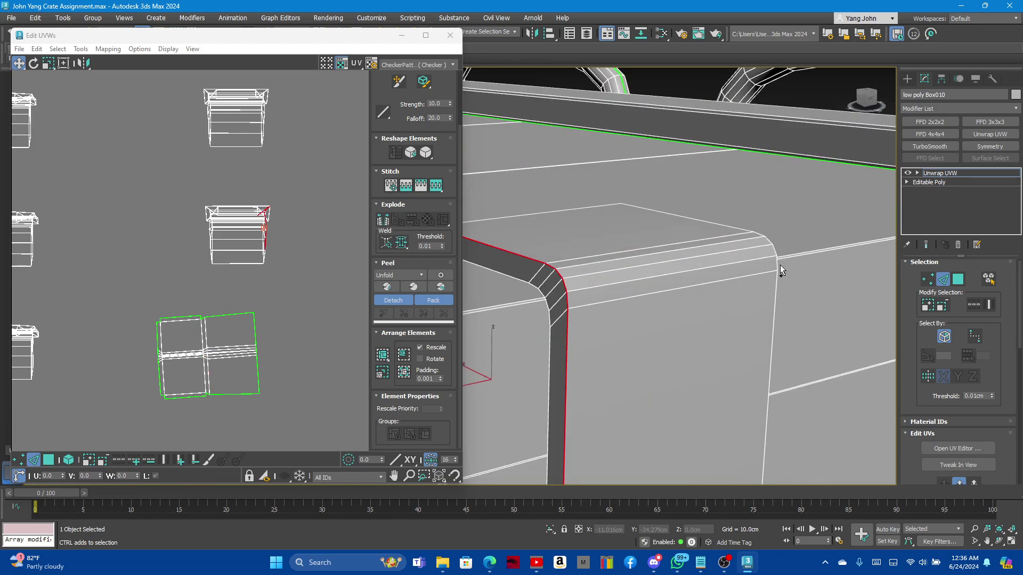
pyautogui.keyDown('ctrl'); pyautogui.doubleClick(756, 244); pyautogui.keyUp('ctrl')
pyautogui.scroll(-3, 757, 244)
pyautogui.scroll(1, 633, 325)
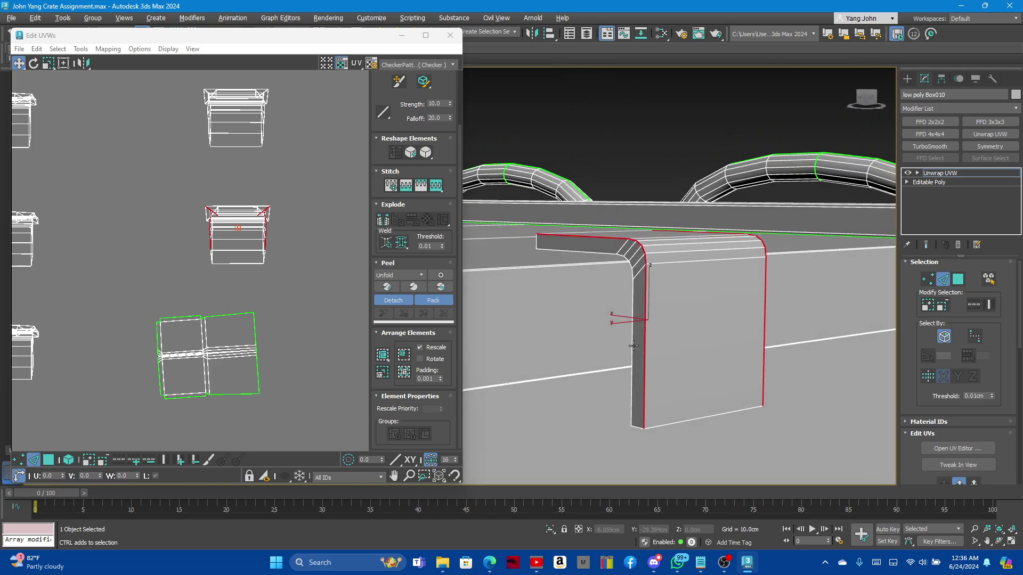
pyautogui.keyDown('ctrl'); pyautogui.doubleClick(633, 345); pyautogui.keyUp('ctrl')
pyautogui.scroll(2, 644, 410)
pyautogui.keyDown('ctrl'); pyautogui.doubleClick(643, 425); pyautogui.keyUp('ctrl')
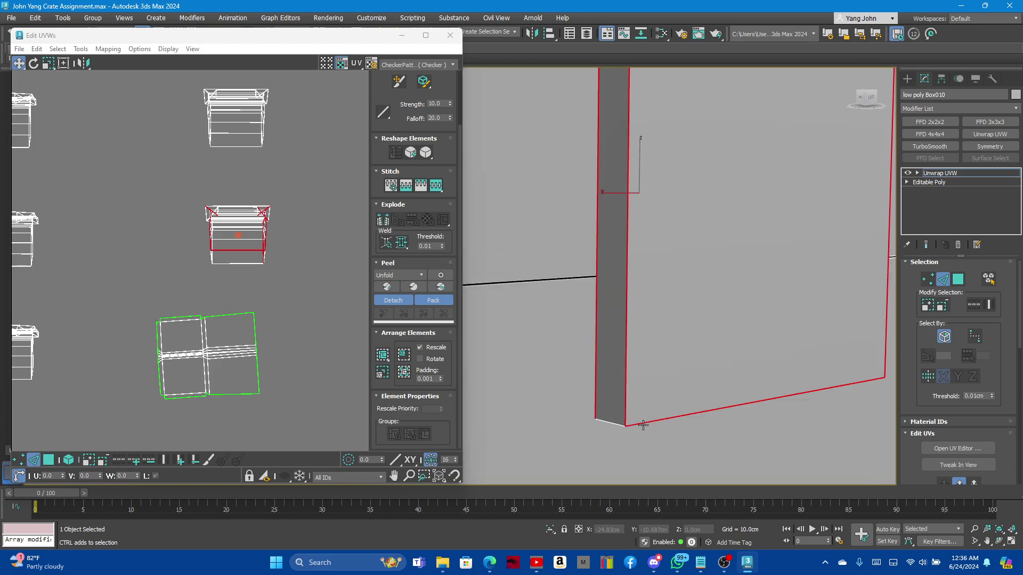
# Orbit around the bracket to check the selected border loops from several angles.
pyautogui.keyDown('alt'); pyautogui.moveTo(628, 443); pyautogui.dragTo(621, 406, button='middle'); pyautogui.keyUp('alt')
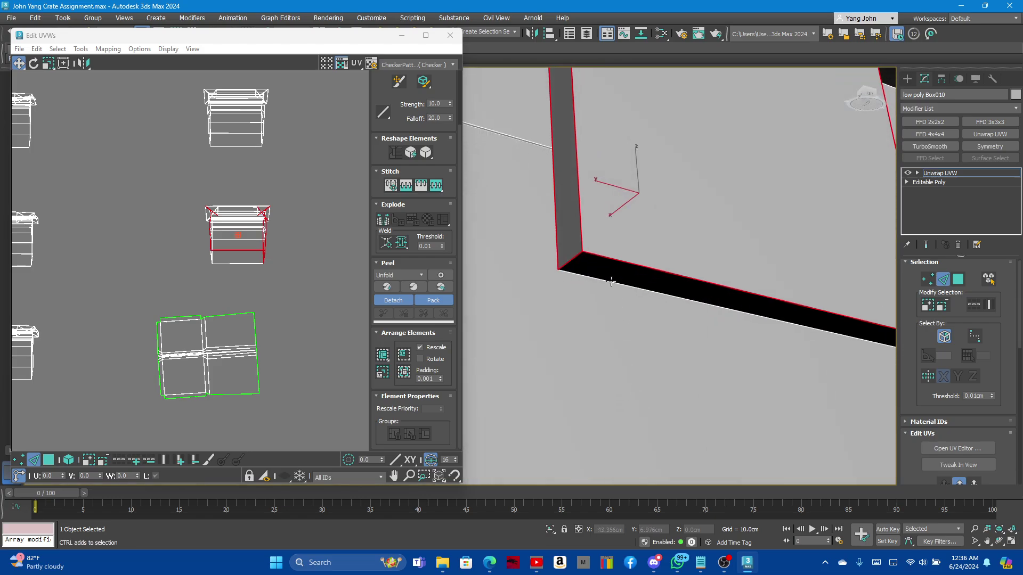
pyautogui.scroll(-2, 592, 313)
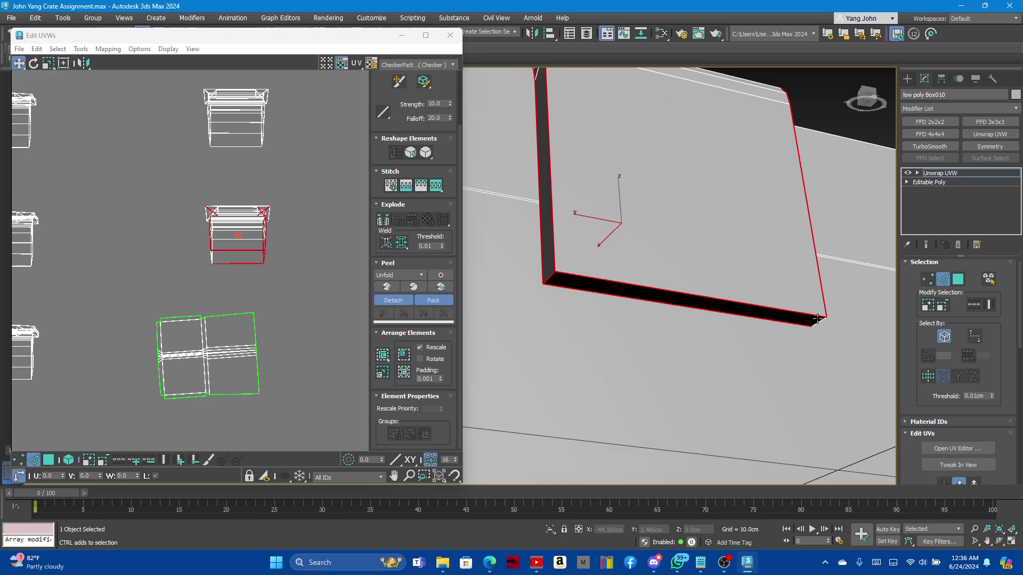
pyautogui.scroll(-3, 812, 327)
pyautogui.keyDown('alt'); pyautogui.moveTo(703, 298); pyautogui.dragTo(607, 316, button='middle'); pyautogui.keyUp('alt')
pyautogui.scroll(3, 650, 267)
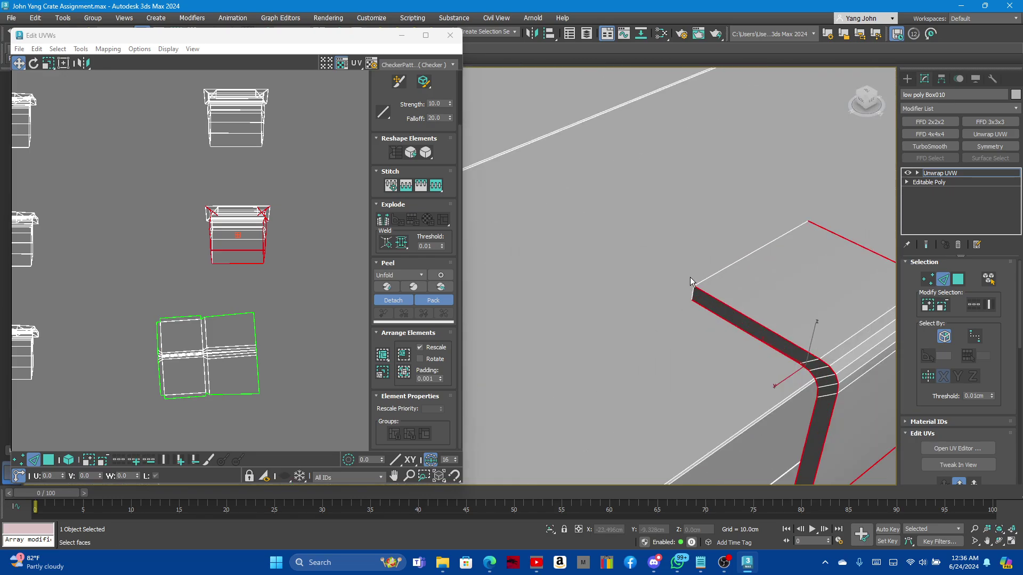
pyautogui.scroll(2, 690, 297)
pyautogui.scroll(-3, 691, 297)
pyautogui.keyDown('alt'); pyautogui.moveTo(691, 298); pyautogui.dragTo(730, 324, button='middle'); pyautogui.keyUp('alt')
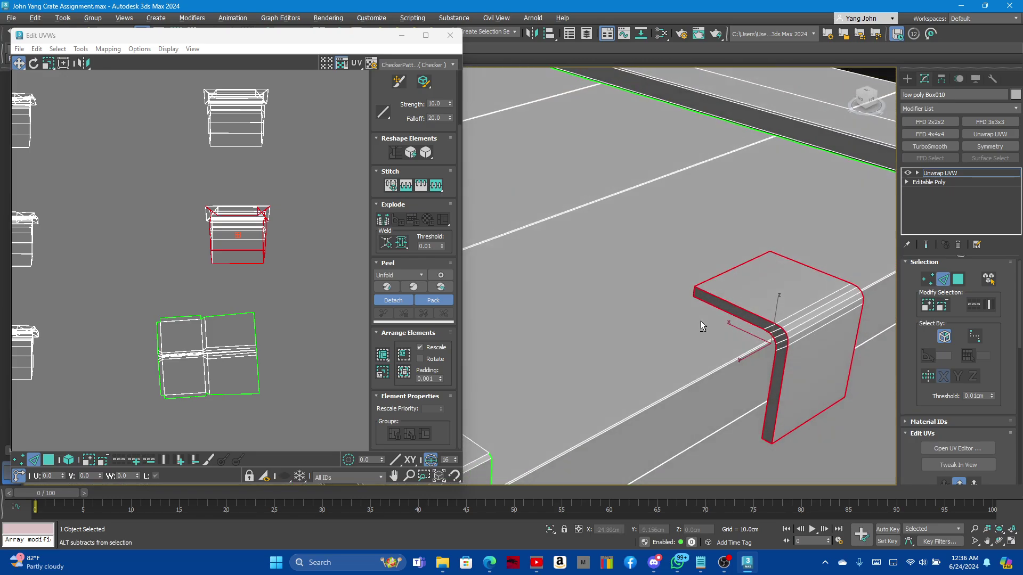
pyautogui.moveTo(654, 307)
pyautogui.keyDown('alt'); pyautogui.mouseDown(button='middle')
pyautogui.moveTo(530, 303)
pyautogui.moveTo(783, 319)
pyautogui.mouseUp(button='middle'); pyautogui.keyUp('alt')
pyautogui.scroll(3, 775, 296)
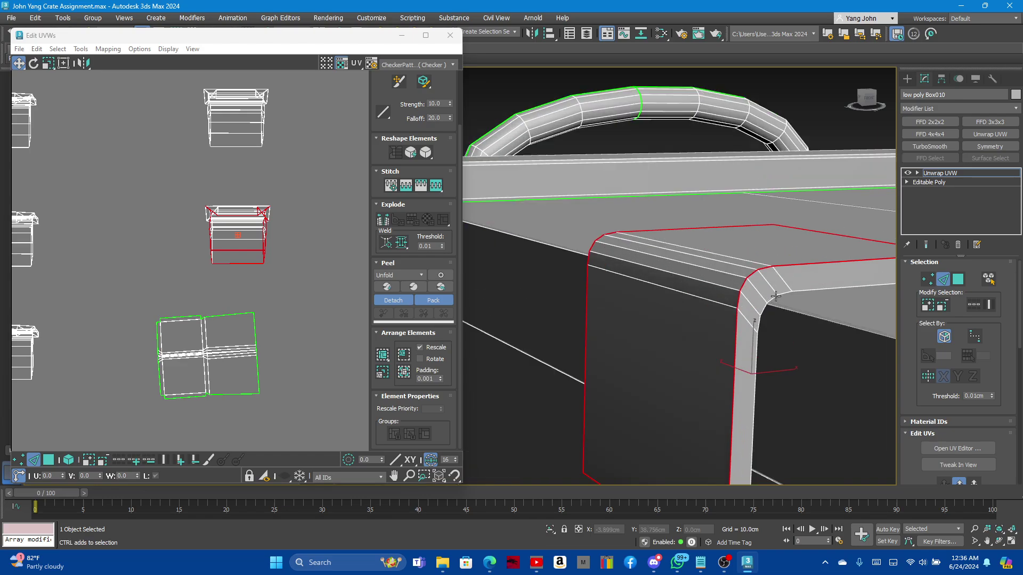
pyautogui.scroll(-3, 773, 314)
pyautogui.scroll(2, 775, 325)
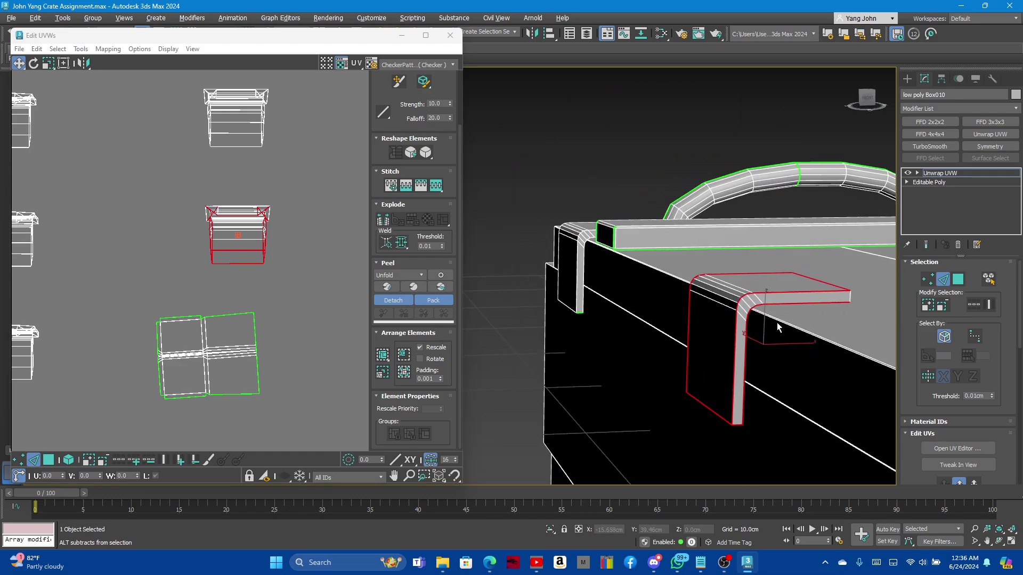
pyautogui.scroll(2, 852, 306)
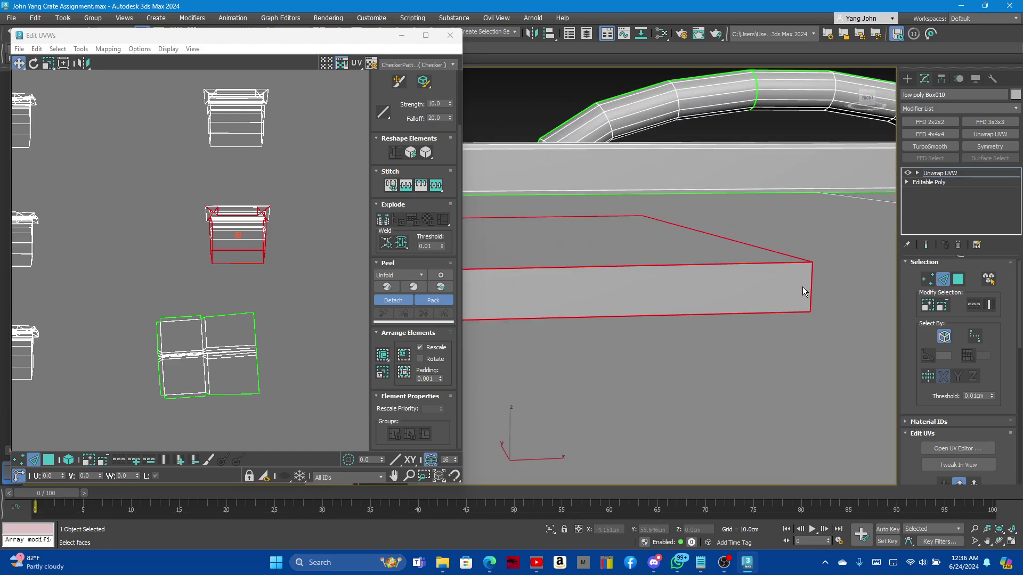
pyautogui.scroll(-3, 801, 290)
pyautogui.keyDown('alt'); pyautogui.moveTo(647, 320); pyautogui.dragTo(856, 320, button='middle'); pyautogui.keyUp('alt')
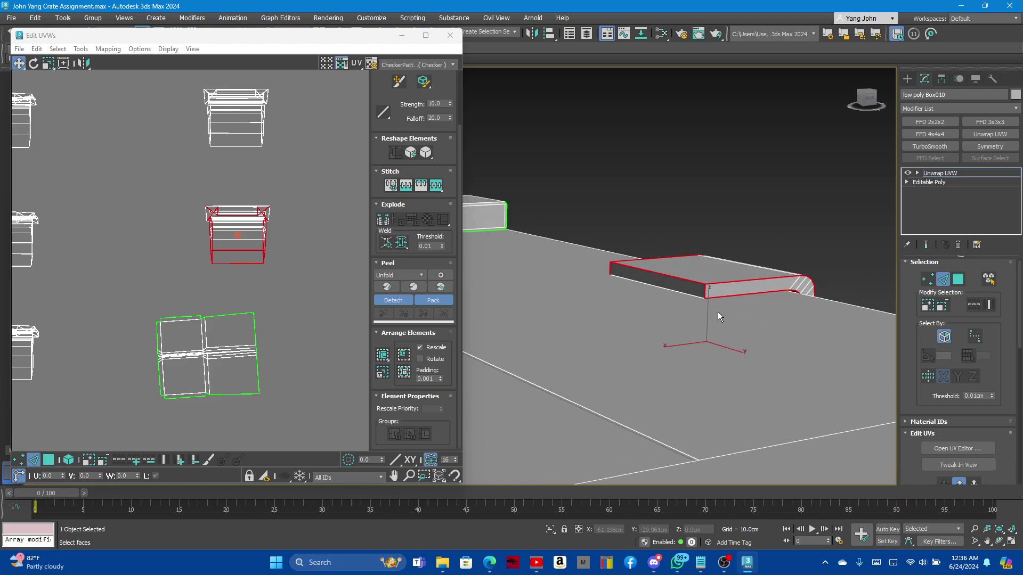
pyautogui.scroll(3, 650, 275)
pyautogui.scroll(-3, 760, 304)
pyautogui.moveTo(760, 303)
pyautogui.keyDown('alt'); pyautogui.mouseDown(button='middle')
pyautogui.moveTo(708, 292)
pyautogui.moveTo(700, 316)
pyautogui.mouseUp(button='middle'); pyautogui.keyUp('alt')
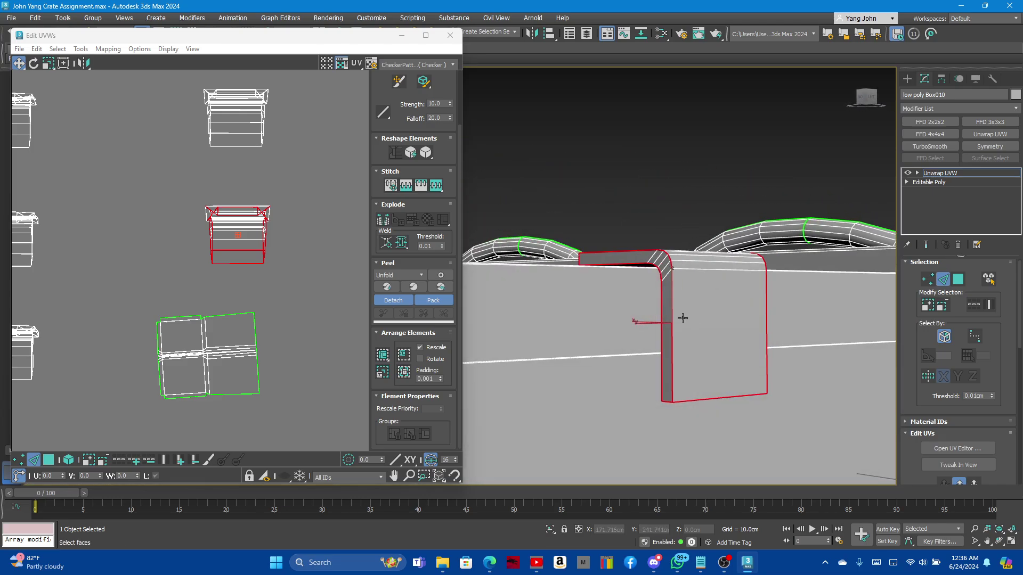
pyautogui.scroll(1, 671, 391)
pyautogui.keyDown('alt'); pyautogui.moveTo(694, 404); pyautogui.dragTo(664, 342, button='middle'); pyautogui.keyUp('alt')
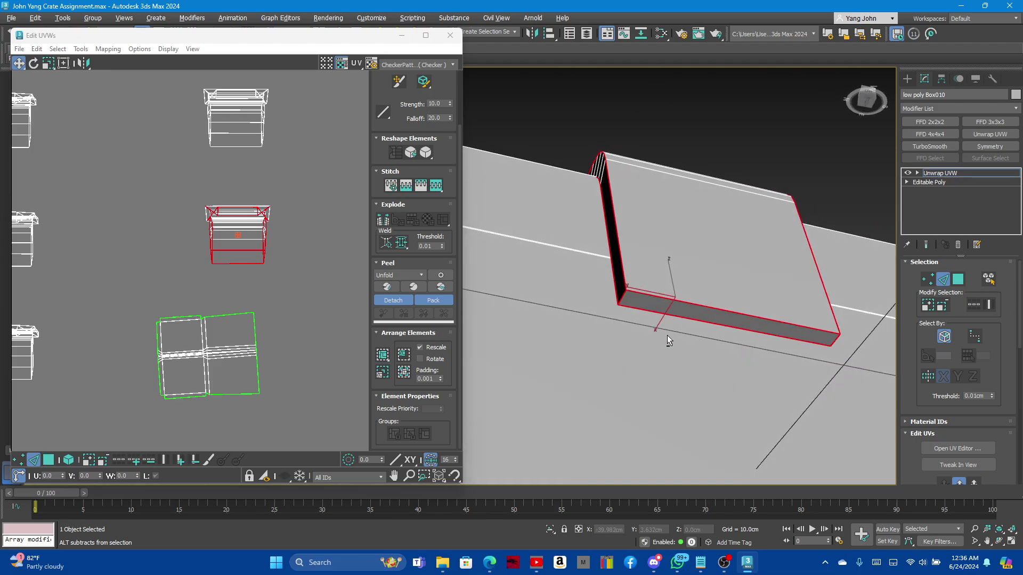
pyautogui.scroll(2, 684, 412)
pyautogui.scroll(-1, 684, 413)
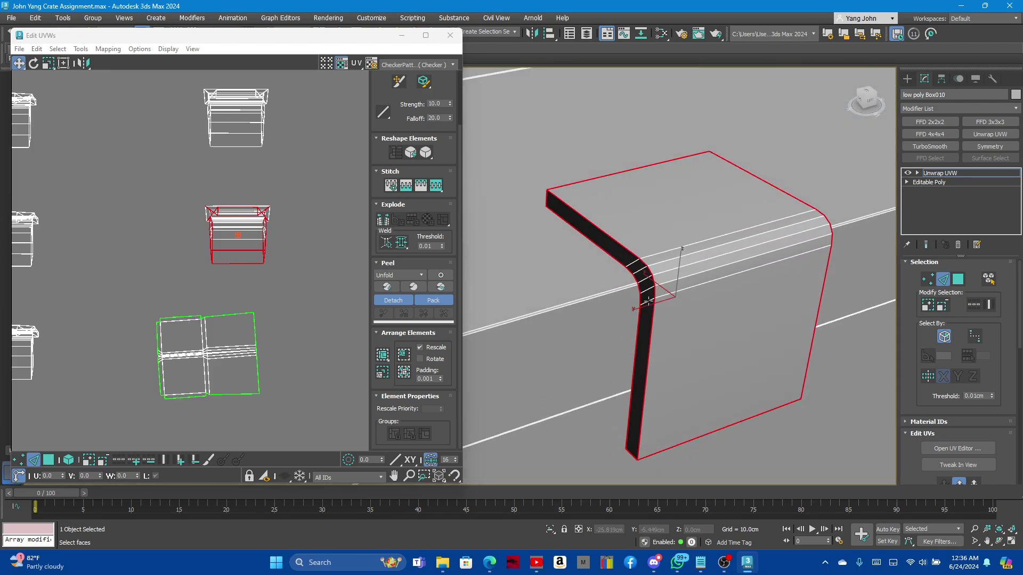
pyautogui.scroll(3, 621, 259)
# Break the UVs along the bracket's selected border edges.
pyautogui.rightClick(239, 238)
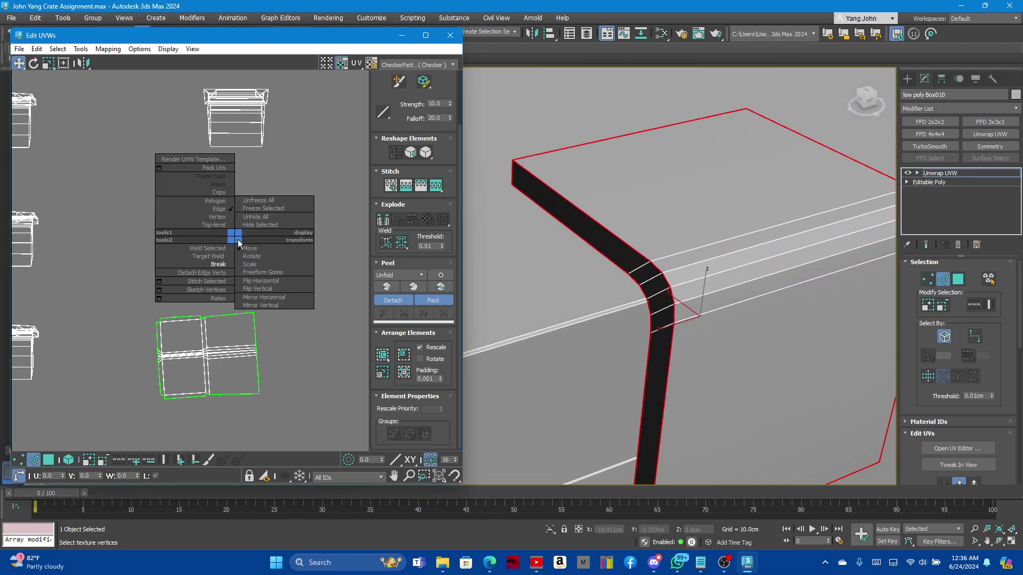
pyautogui.click(224, 269)
pyautogui.scroll(-2, 565, 248)
pyautogui.scroll(2, 585, 273)
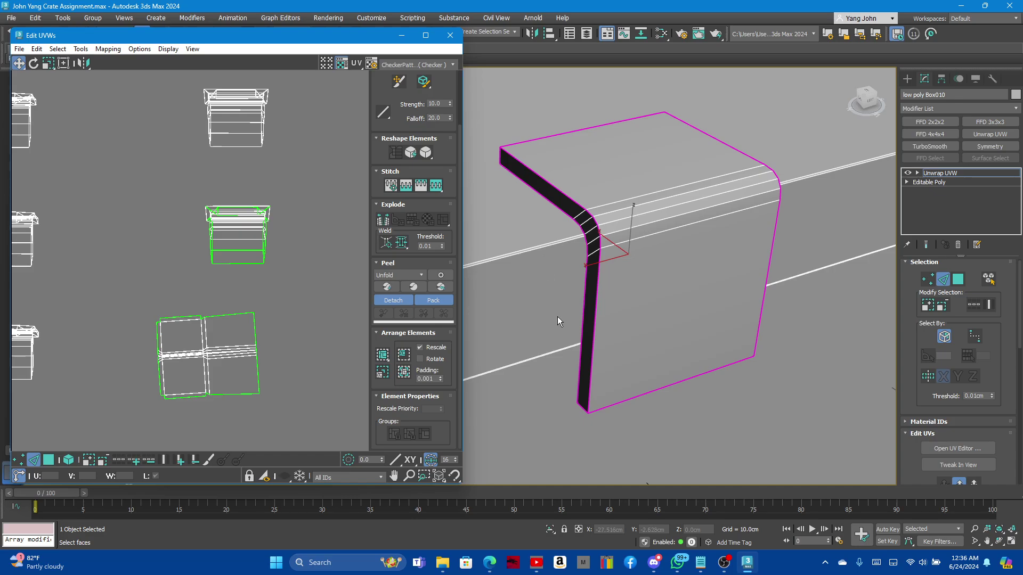
# Click the bevel strip, side, top and bottom edges to check the new seams.
pyautogui.click(590, 424)
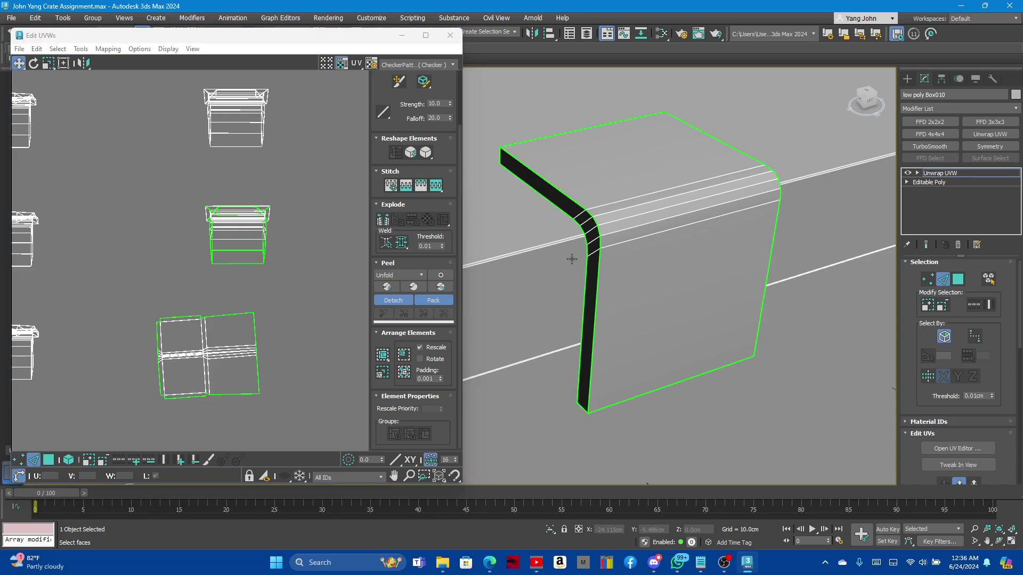
pyautogui.click(524, 163)
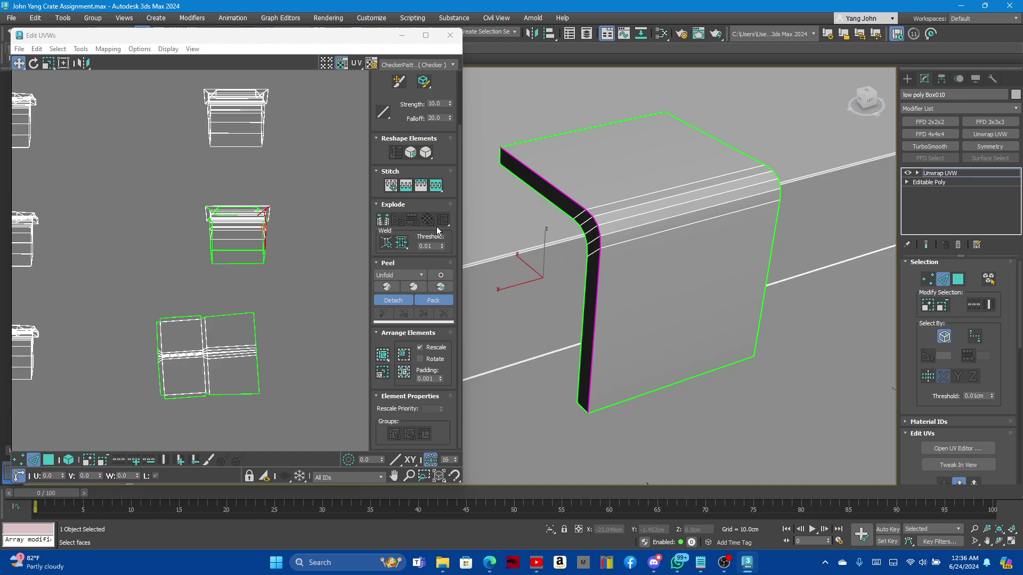
pyautogui.click(432, 192)
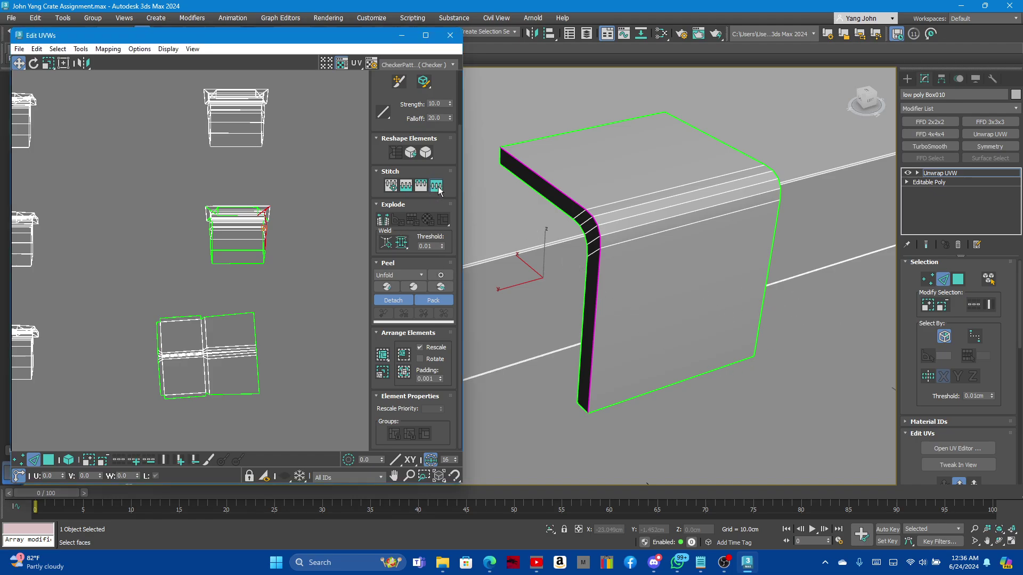
pyautogui.click(734, 150)
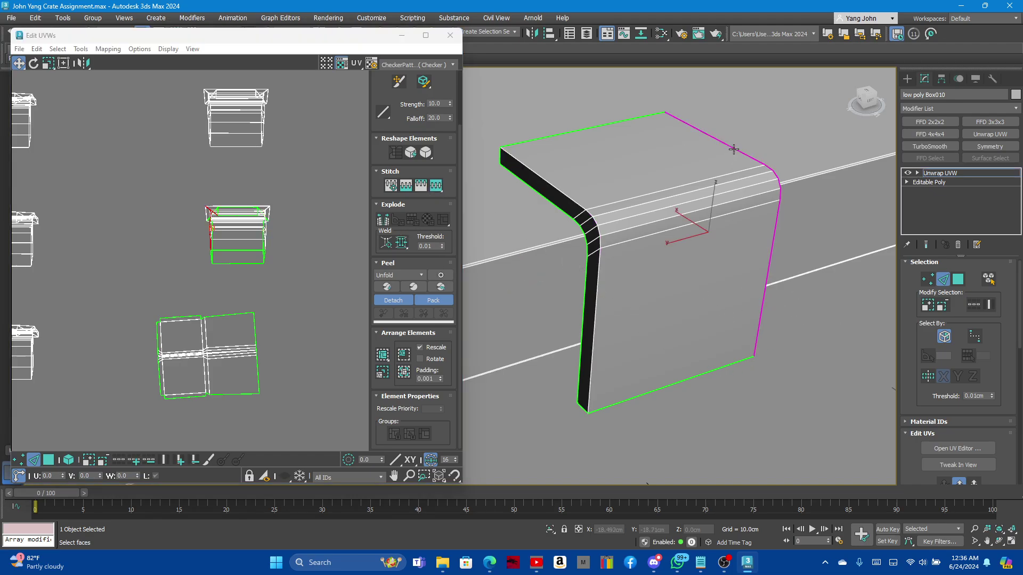
pyautogui.click(535, 138)
pyautogui.click(440, 196)
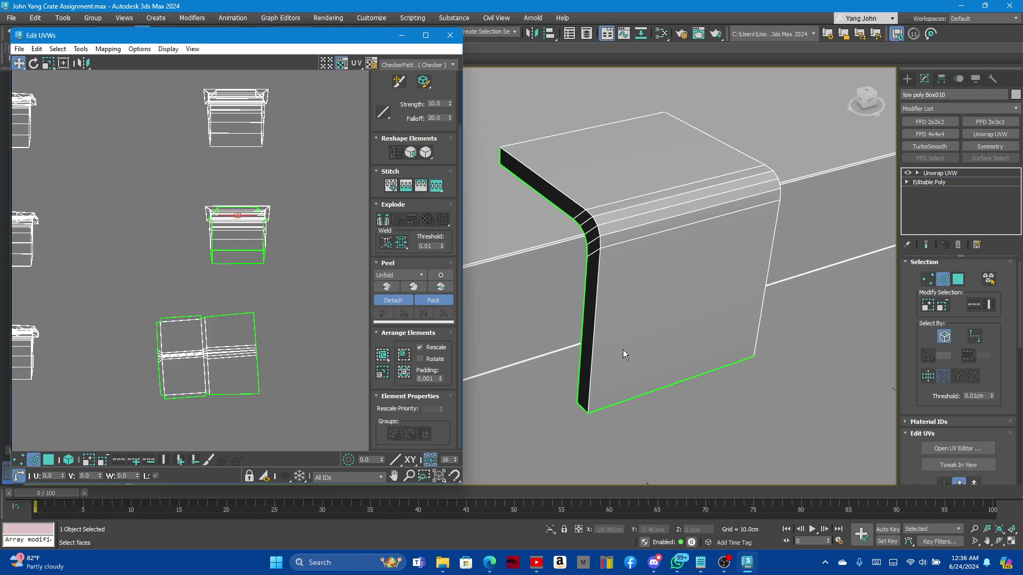
pyautogui.click(639, 394)
pyautogui.click(439, 191)
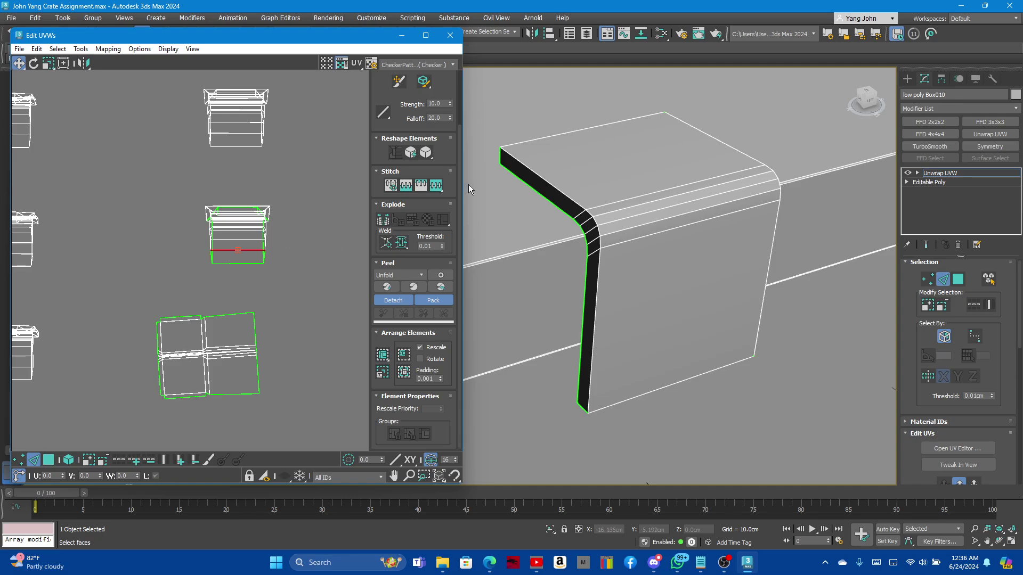
# Select the bracket's UV shell in Polygon mode and apply Quick Peel and Relax.
pyautogui.click(957, 279)
pyautogui.moveTo(179, 186); pyautogui.dragTo(323, 279)
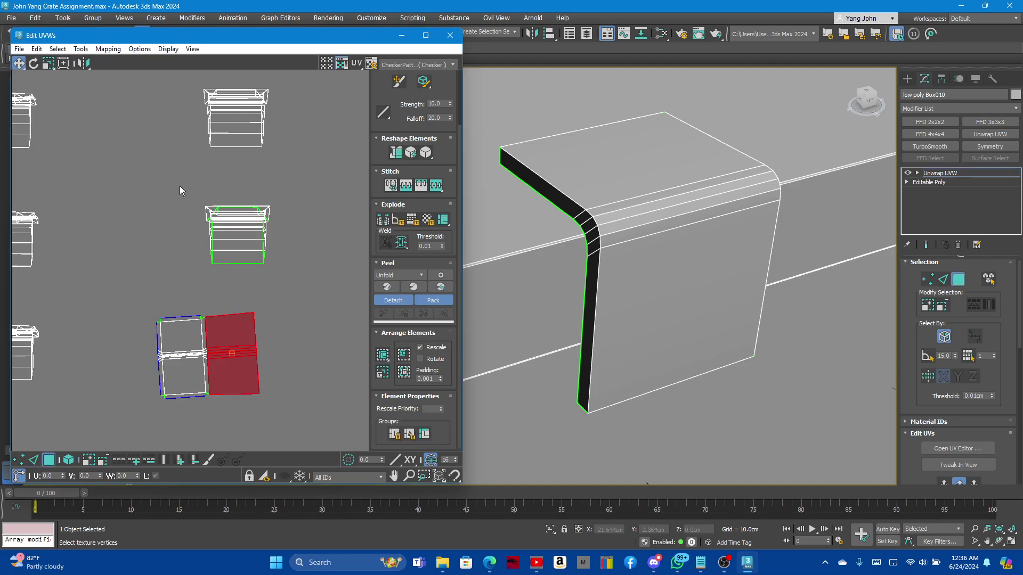
pyautogui.click(427, 153)
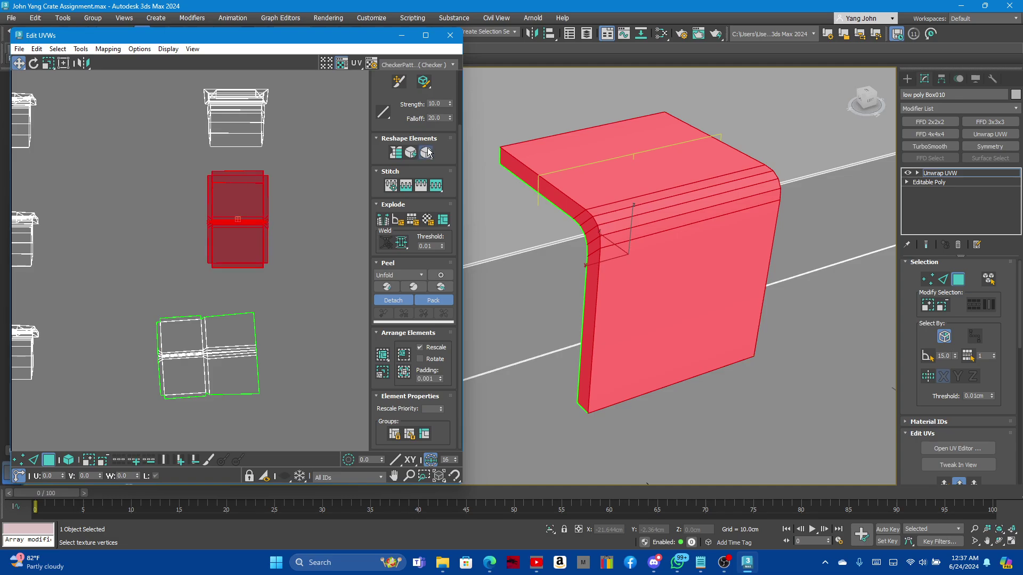
pyautogui.moveTo(428, 153); pyautogui.dragTo(428, 169)
pyautogui.click(162, 83)
pyautogui.click(427, 153)
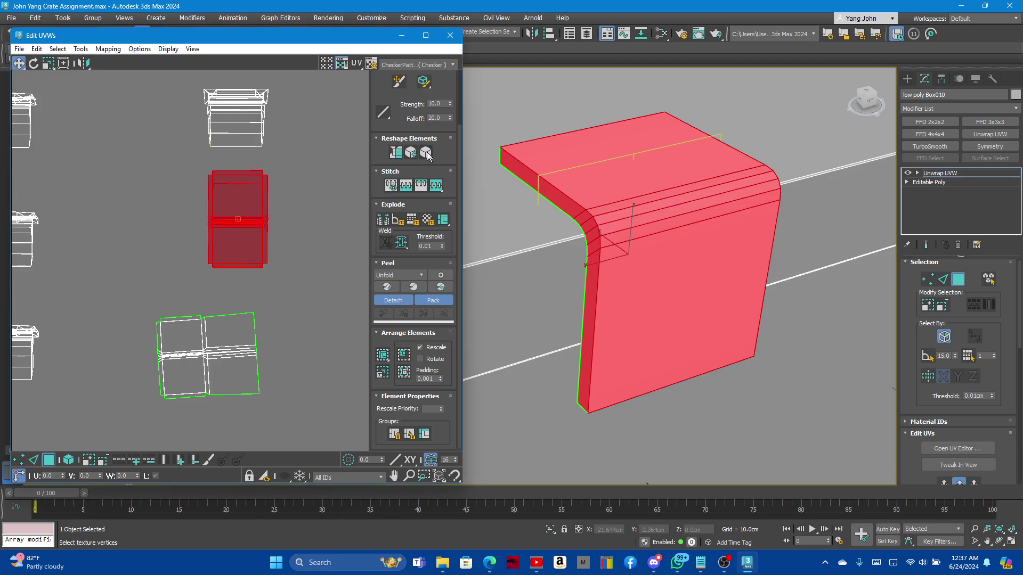
# Move the bracket's UV shell left beside the other shell.
pyautogui.click(297, 193)
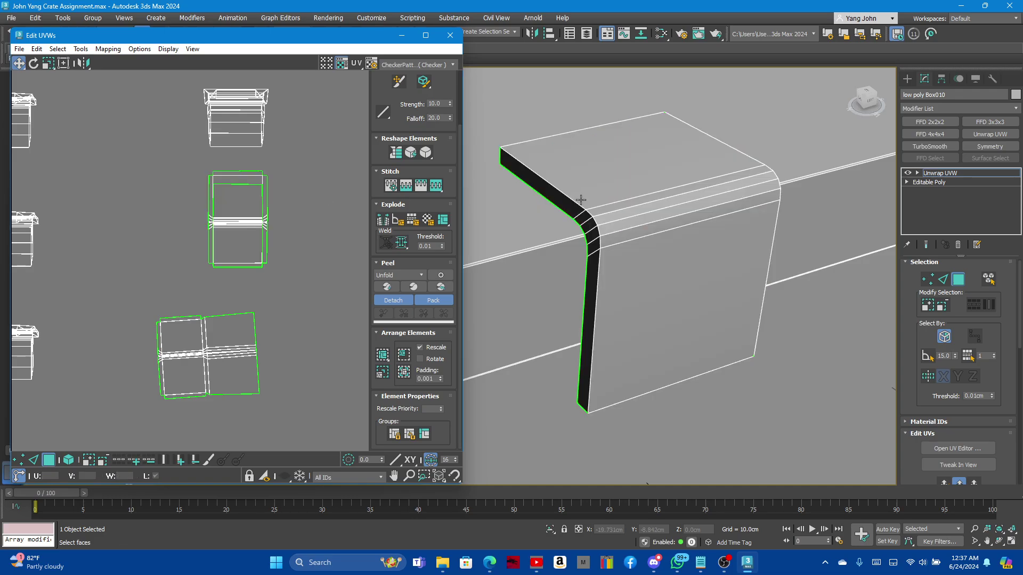
pyautogui.click(229, 203)
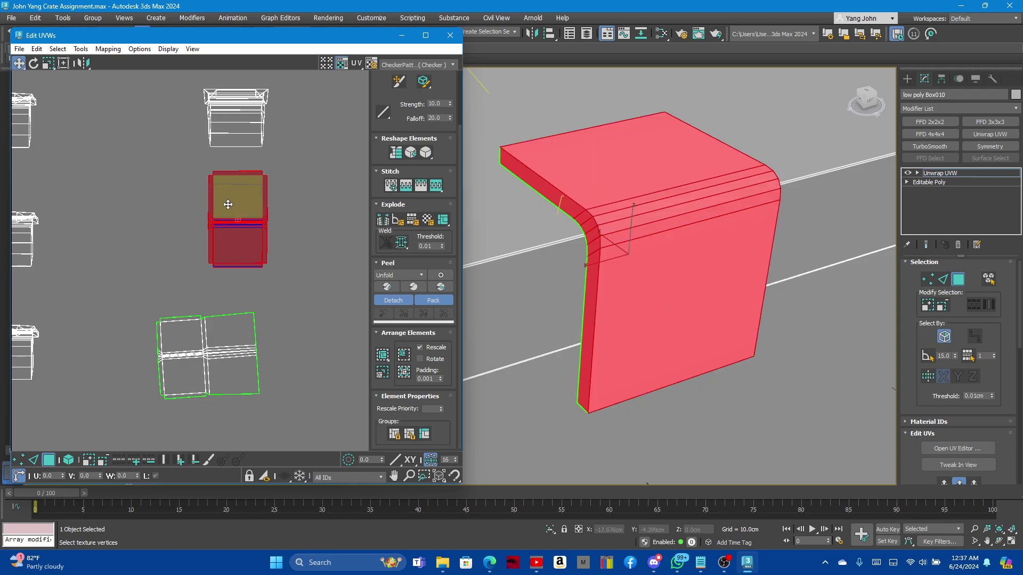
pyautogui.moveTo(228, 204); pyautogui.dragTo(148, 205)
pyautogui.scroll(4, 197, 229)
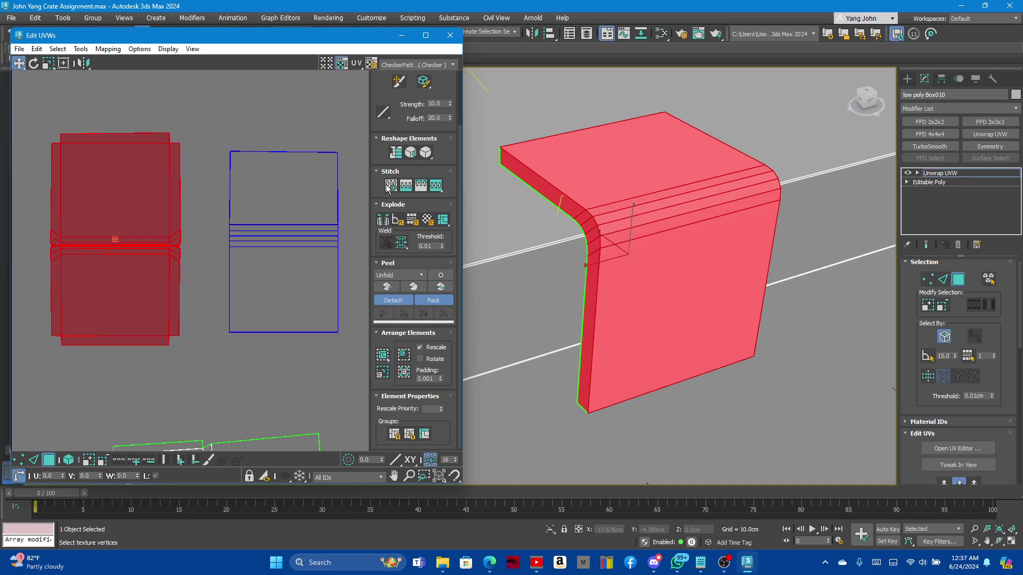
# Stitch the right shell onto the picked UV edge with Stitch to Target.
pyautogui.click(942, 279)
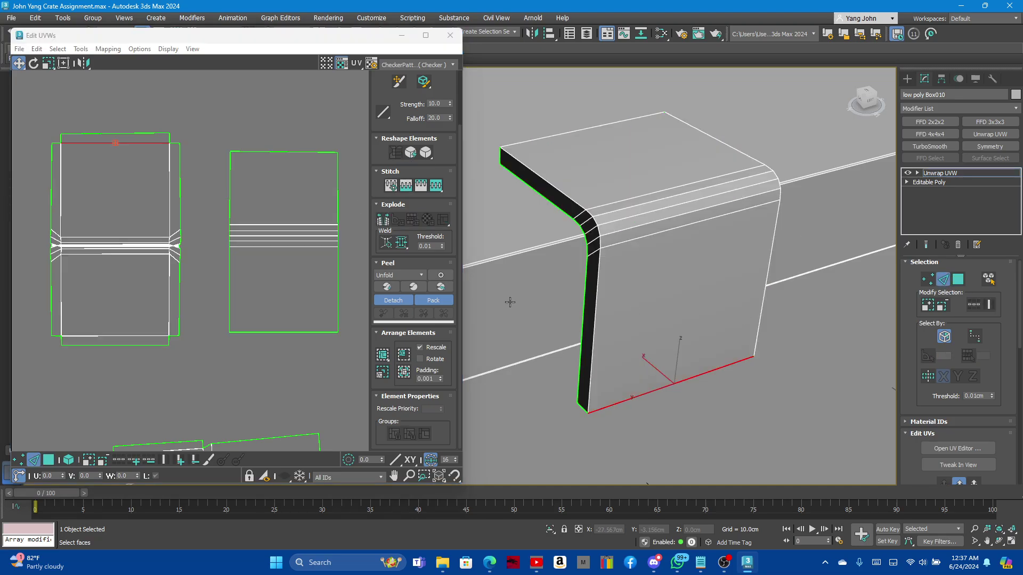
pyautogui.click(180, 195)
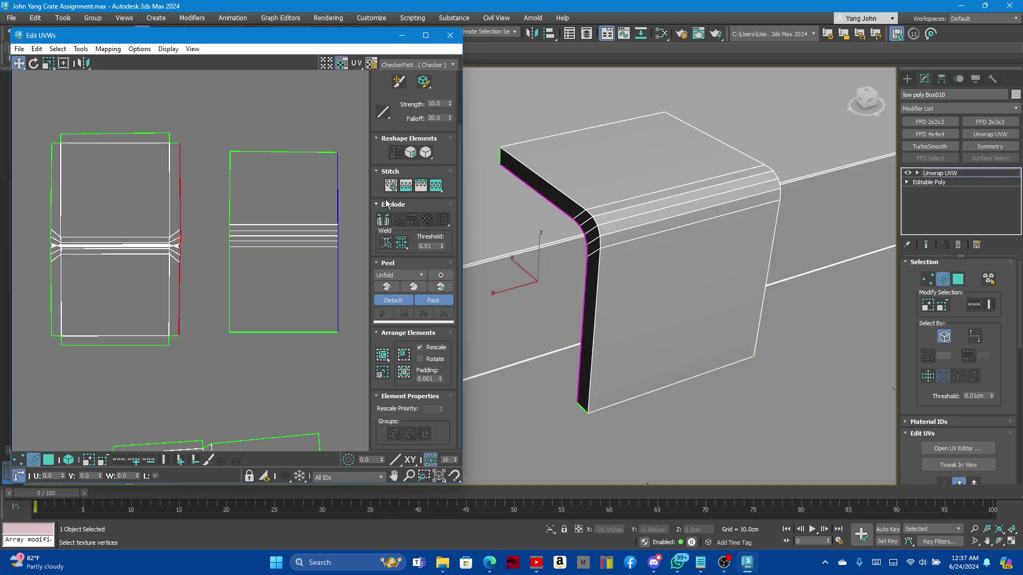
pyautogui.click(438, 185)
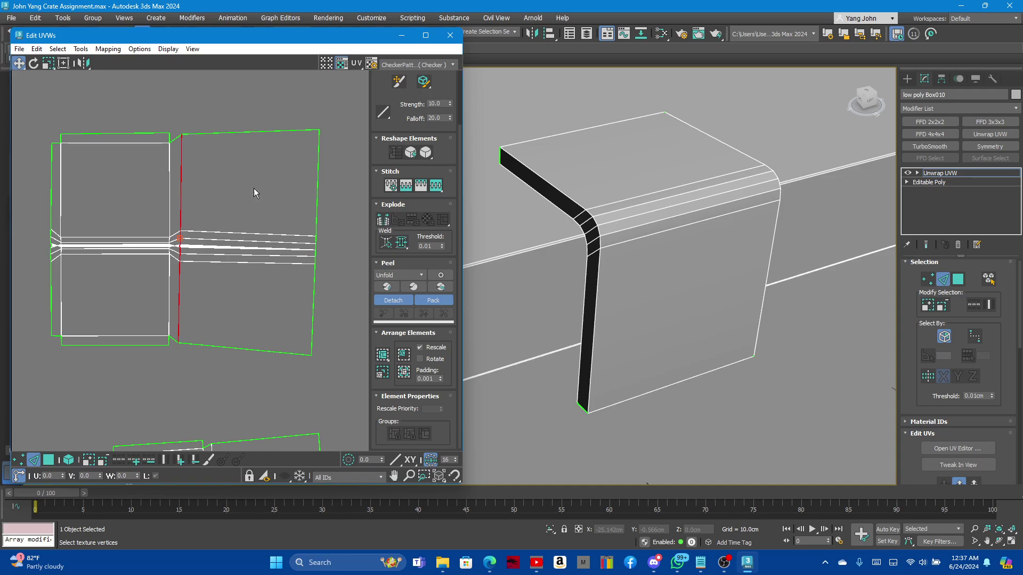
pyautogui.scroll(-2, 253, 187)
pyautogui.scroll(-1, 283, 214)
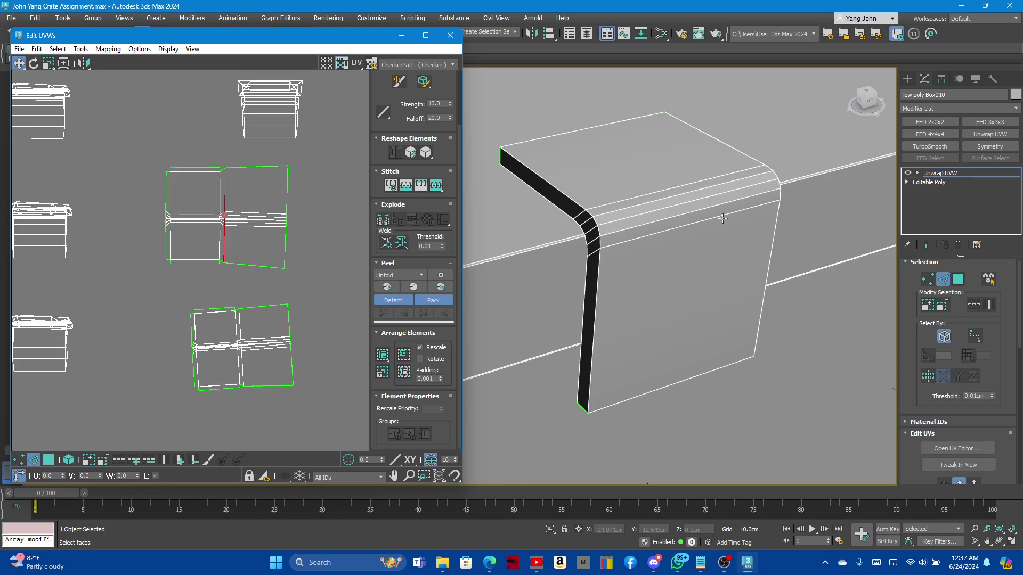
# Straighten the combined stitched shell into rectangular pieces.
pyautogui.click(958, 279)
pyautogui.doubleClick(240, 214)
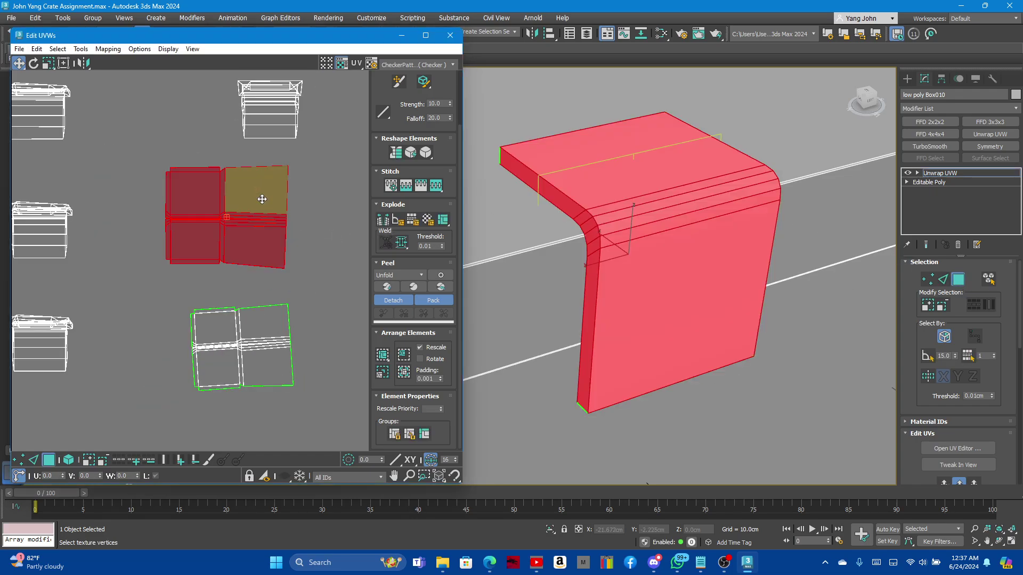
pyautogui.click(426, 153)
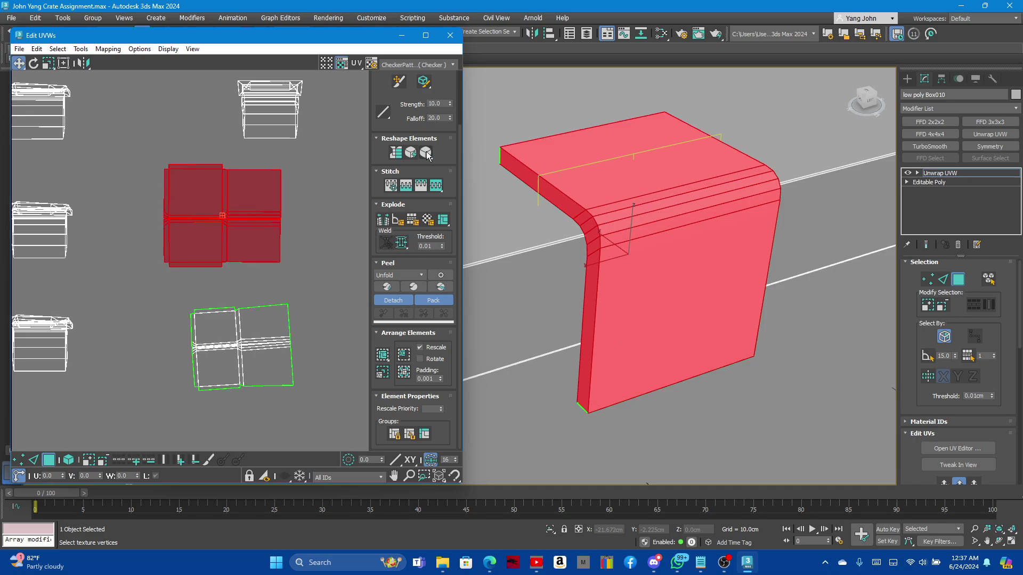
pyautogui.click(249, 313)
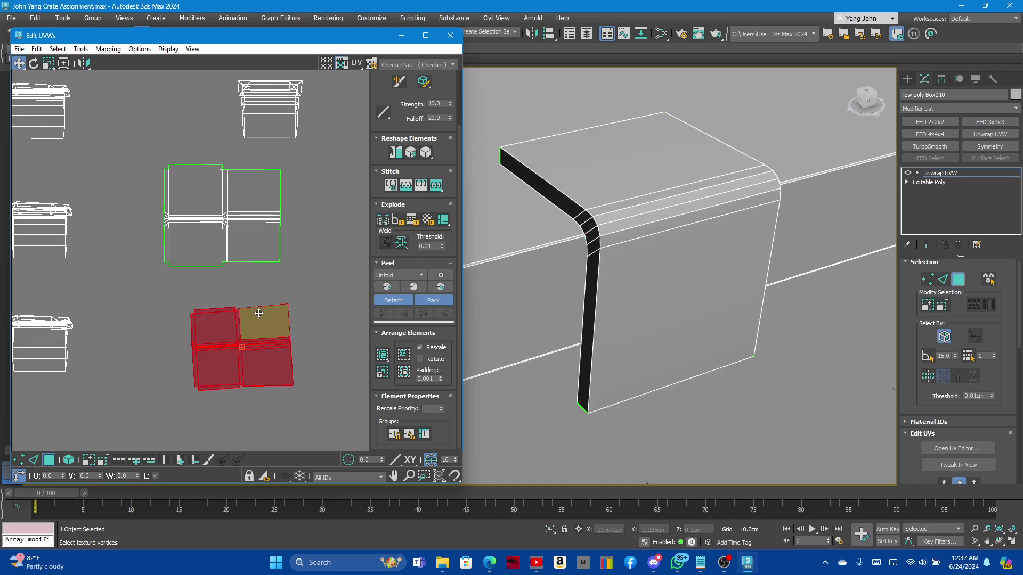
# Straighten both shells, then rotate the lower shell level and shift it up-left.
pyautogui.keyDown('ctrl'); pyautogui.click(197, 201); pyautogui.keyUp('ctrl')
pyautogui.click(427, 154)
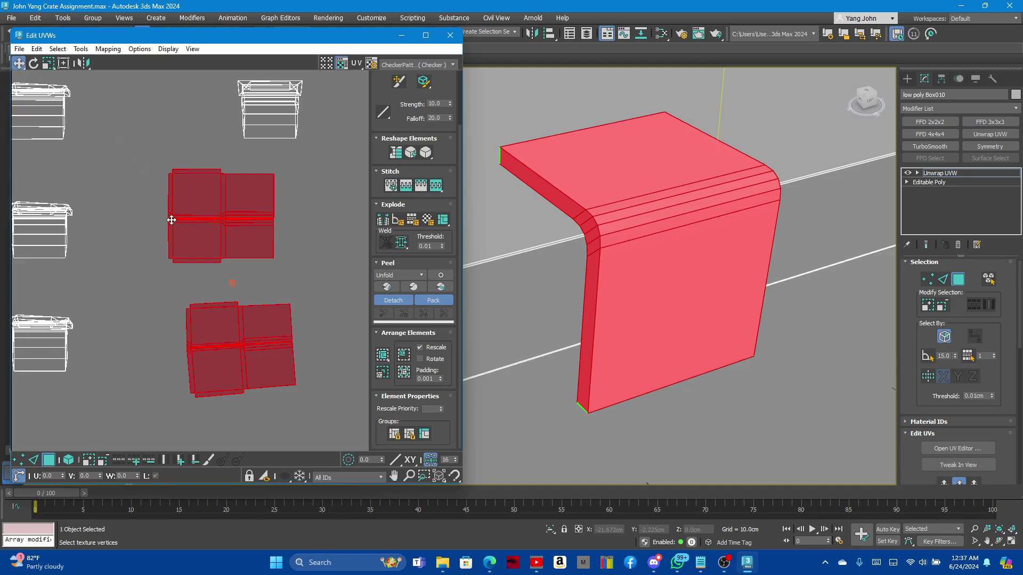
pyautogui.click(146, 258)
pyautogui.click(217, 326)
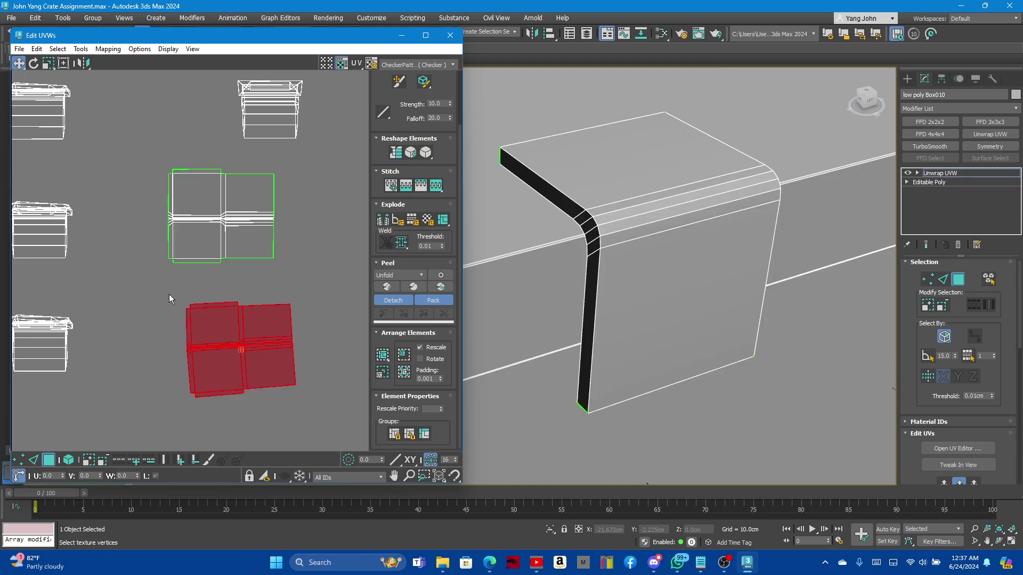
pyautogui.click(33, 63)
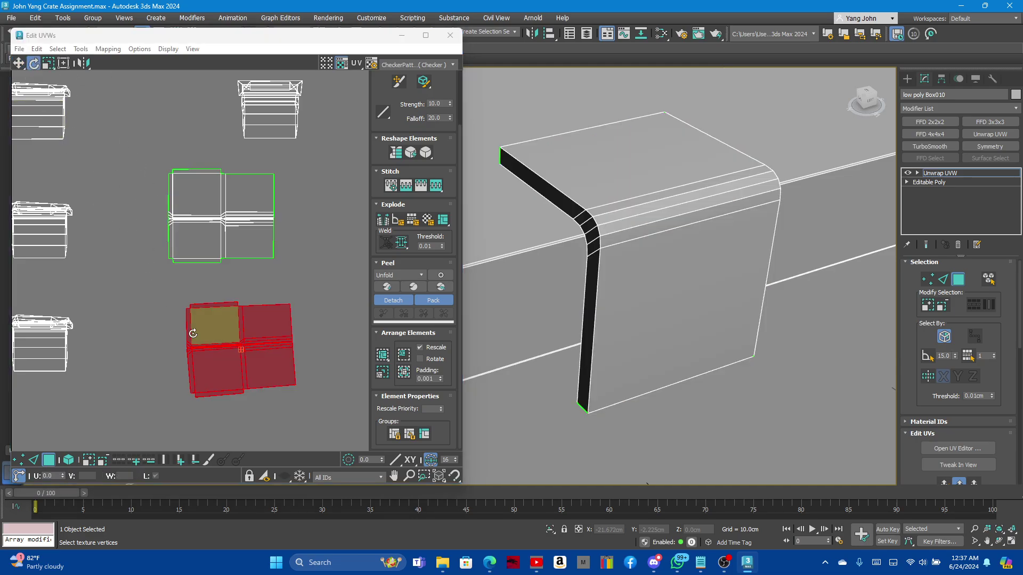
pyautogui.moveTo(211, 319); pyautogui.dragTo(200, 327)
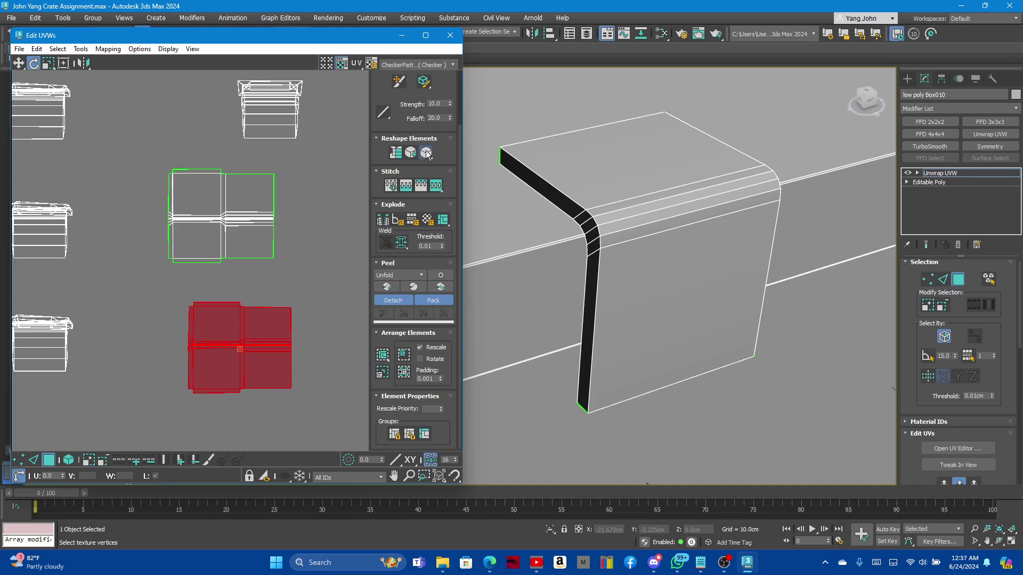
pyautogui.click(19, 62)
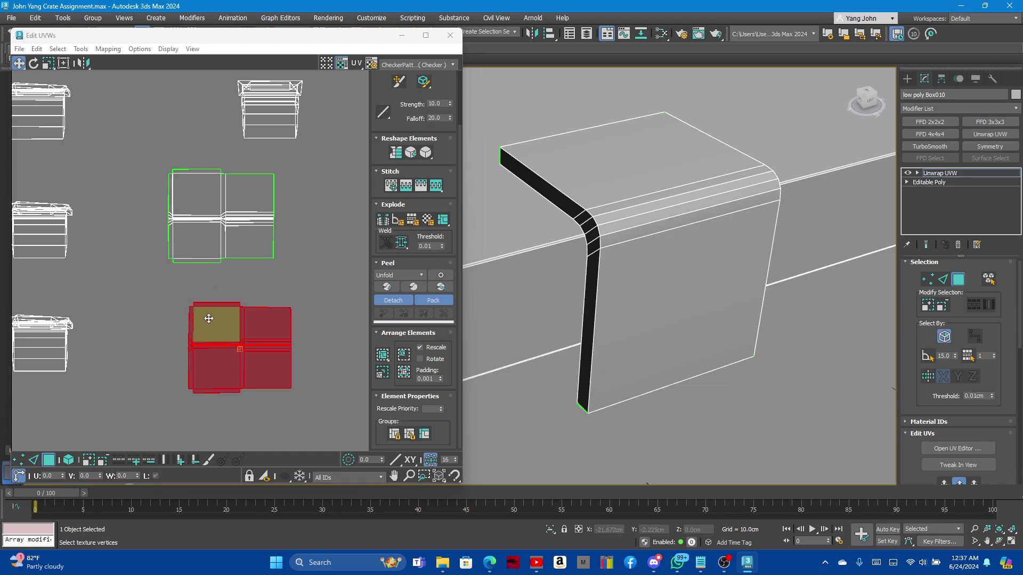
pyautogui.moveTo(209, 318); pyautogui.dragTo(190, 310)
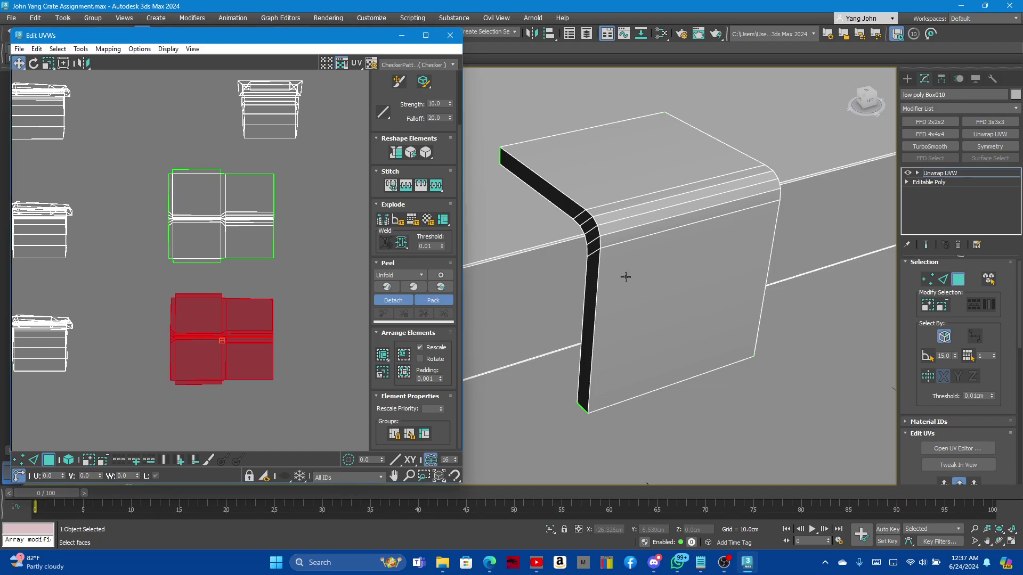
# Select the next bracket's bend edge loop and its top-and-right edge loop.
pyautogui.scroll(-5, 625, 277)
pyautogui.scroll(2, 772, 222)
pyautogui.scroll(3, 772, 223)
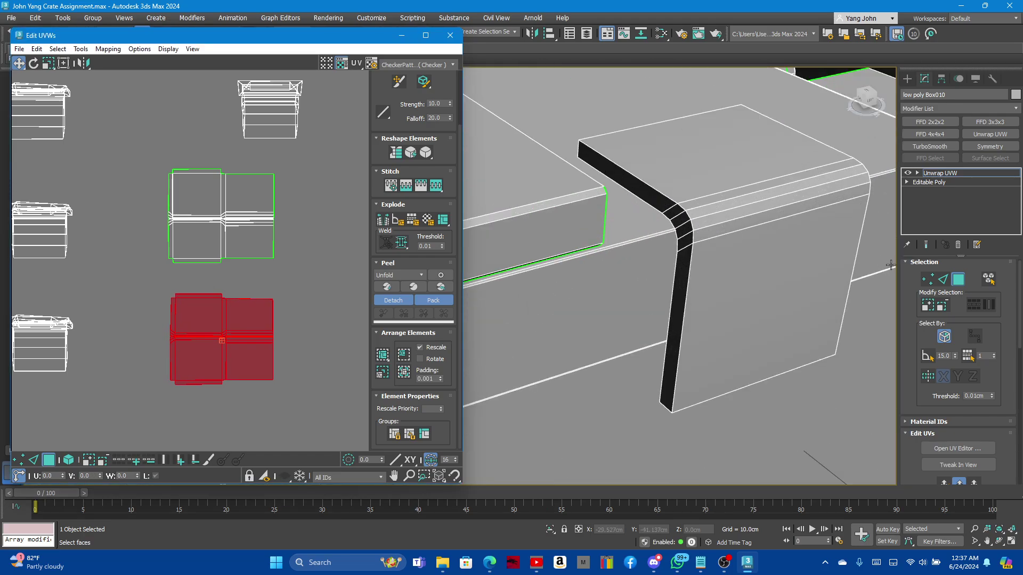
pyautogui.click(943, 278)
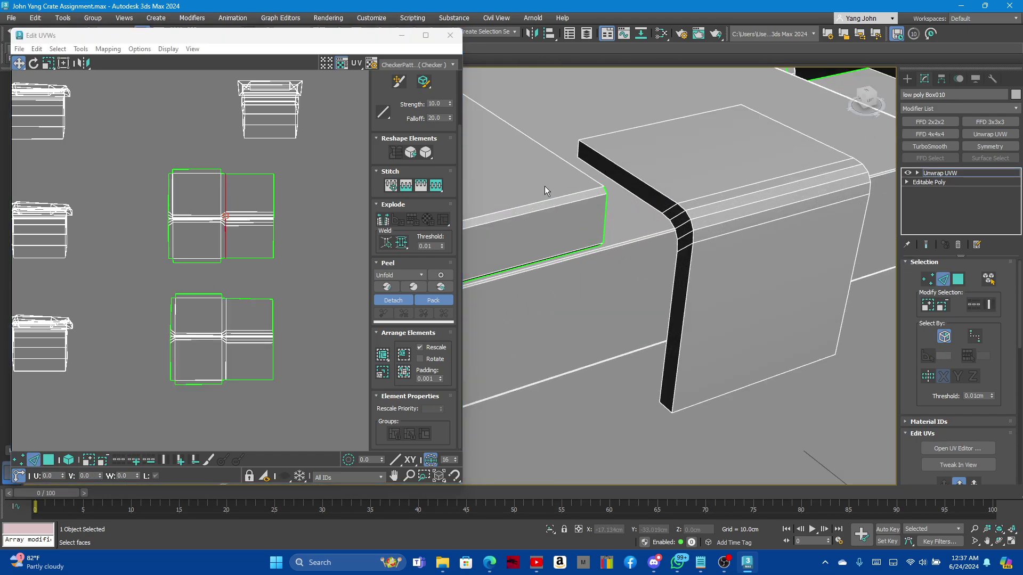
pyautogui.doubleClick(648, 186)
pyautogui.keyDown('ctrl'); pyautogui.doubleClick(808, 136); pyautogui.keyUp('ctrl')
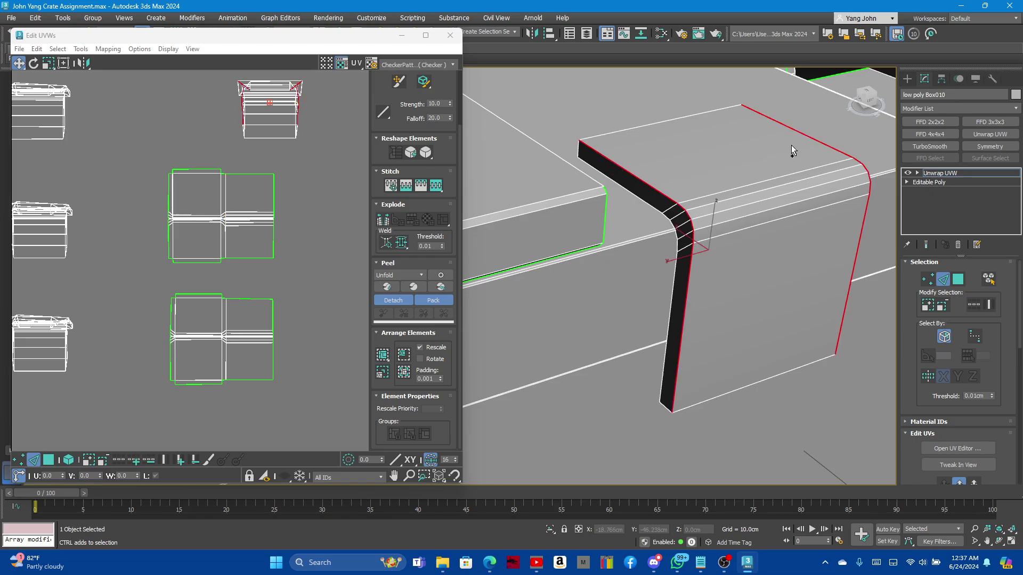
# Add the bracket's top edge, bottom edge and inner edge loop to the selection.
pyautogui.keyDown('ctrl'); pyautogui.click(692, 117); pyautogui.keyUp('ctrl')
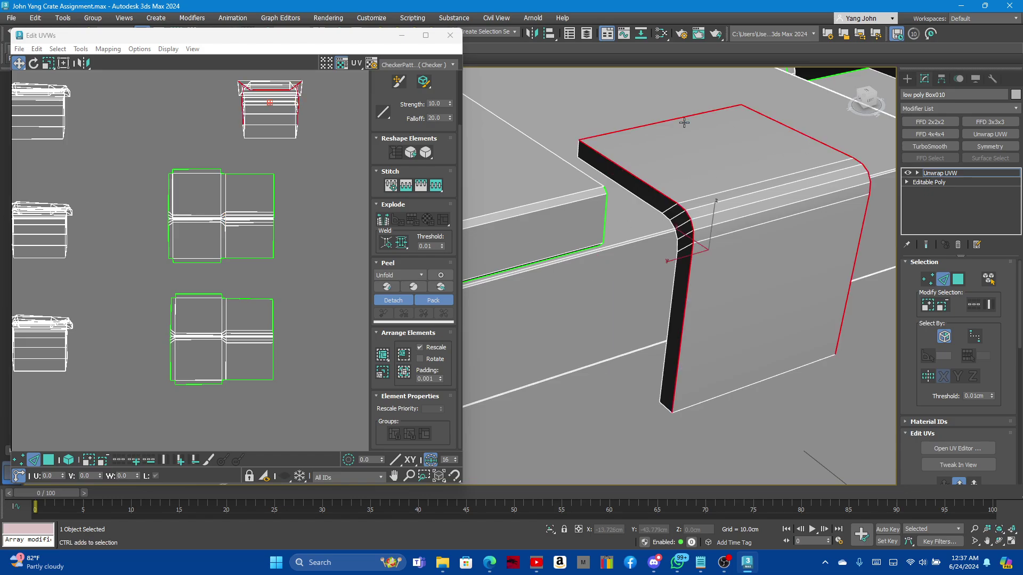
pyautogui.keyDown('ctrl'); pyautogui.click(701, 405); pyautogui.keyUp('ctrl')
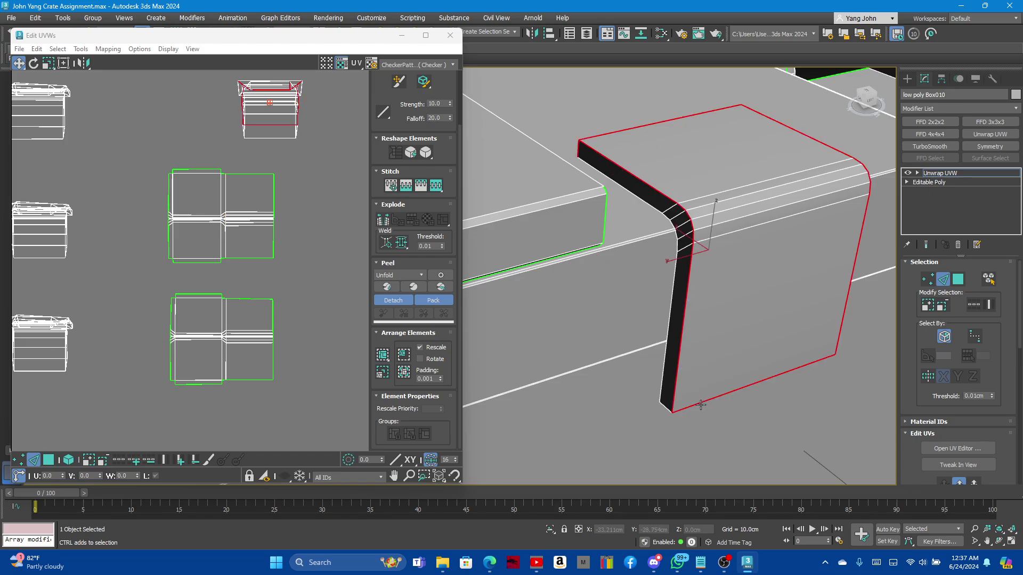
pyautogui.keyDown('ctrl'); pyautogui.doubleClick(657, 391); pyautogui.keyUp('ctrl')
pyautogui.moveTo(669, 347)
pyautogui.keyDown('alt'); pyautogui.mouseDown(button='middle')
pyautogui.moveTo(725, 292)
pyautogui.moveTo(624, 282)
pyautogui.mouseUp(button='middle'); pyautogui.keyUp('alt')
# Orbit around the crate to inspect the selected bracket outline.
pyautogui.scroll(2, 680, 270)
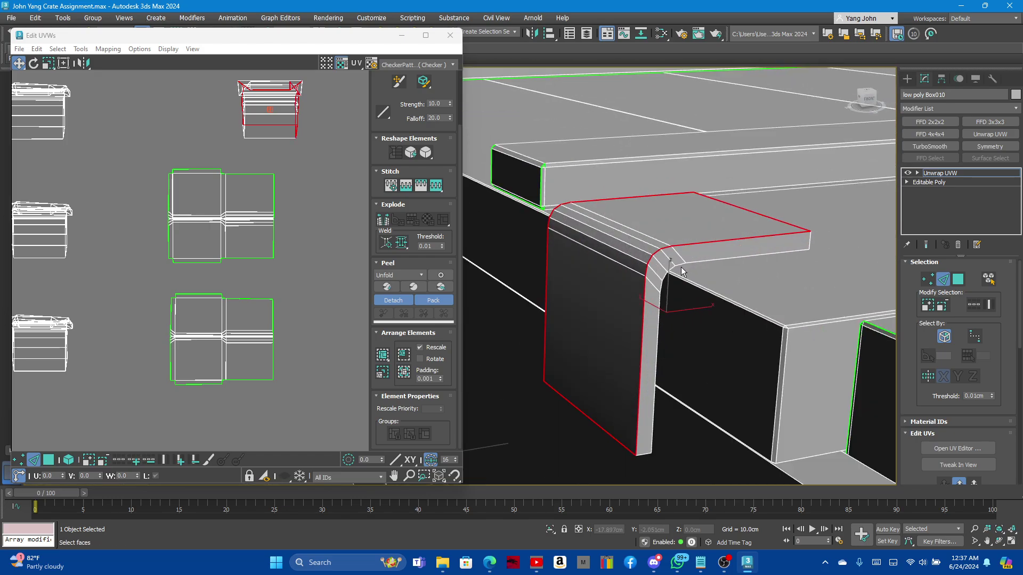
pyautogui.scroll(3, 679, 270)
pyautogui.scroll(-2, 672, 258)
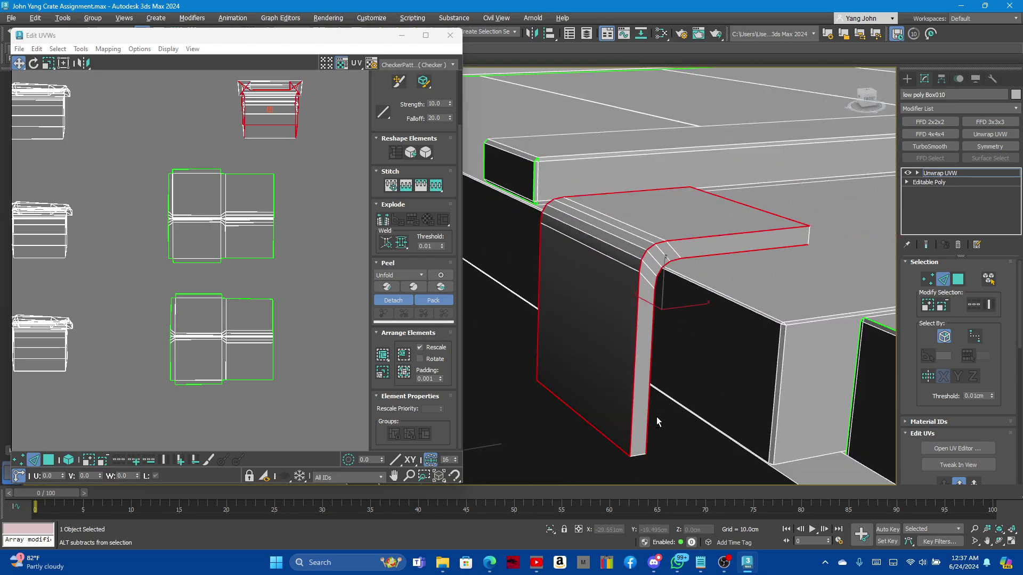
pyautogui.keyDown('alt'); pyautogui.moveTo(637, 455); pyautogui.dragTo(668, 305, button='middle'); pyautogui.keyUp('alt')
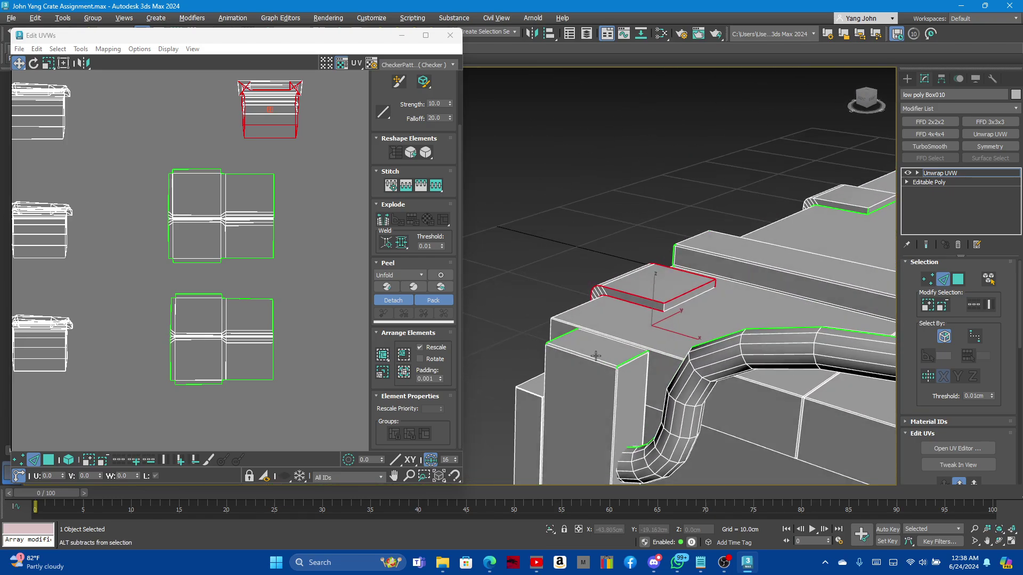
pyautogui.scroll(2, 667, 305)
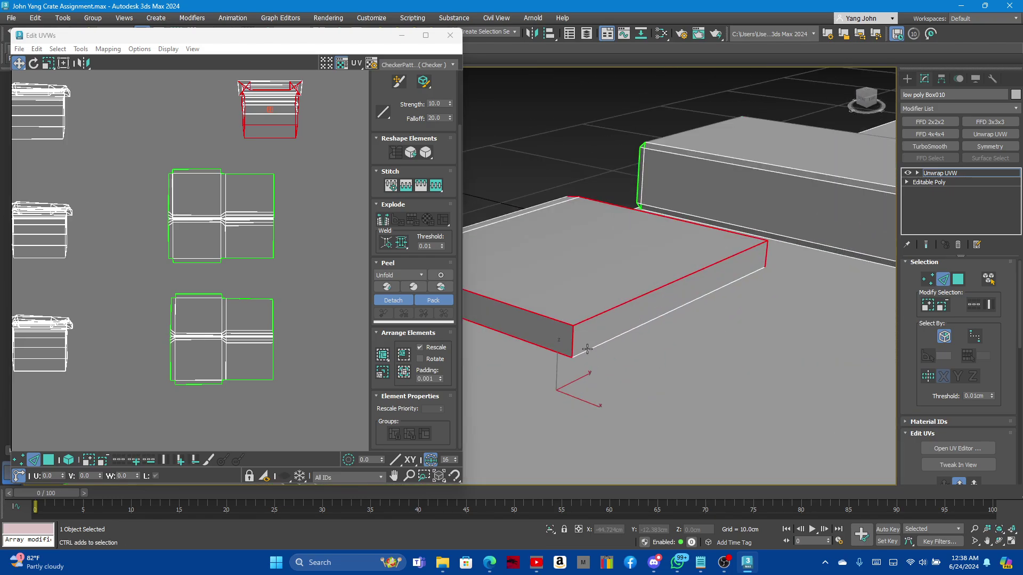
pyautogui.scroll(-2, 587, 348)
pyautogui.moveTo(640, 350)
pyautogui.keyDown('alt'); pyautogui.mouseDown(button='middle')
pyautogui.moveTo(632, 357)
pyautogui.moveTo(762, 340)
pyautogui.moveTo(765, 291)
pyautogui.moveTo(746, 292)
pyautogui.moveTo(769, 333)
pyautogui.moveTo(753, 331)
pyautogui.moveTo(761, 311)
pyautogui.moveTo(891, 302)
pyautogui.moveTo(737, 280)
pyautogui.moveTo(798, 238)
pyautogui.moveTo(784, 283)
pyautogui.moveTo(806, 290)
pyautogui.mouseUp(button='middle'); pyautogui.keyUp('alt')
pyautogui.scroll(-3, 763, 341)
pyautogui.scroll(-2, 721, 321)
pyautogui.scroll(5, 775, 324)
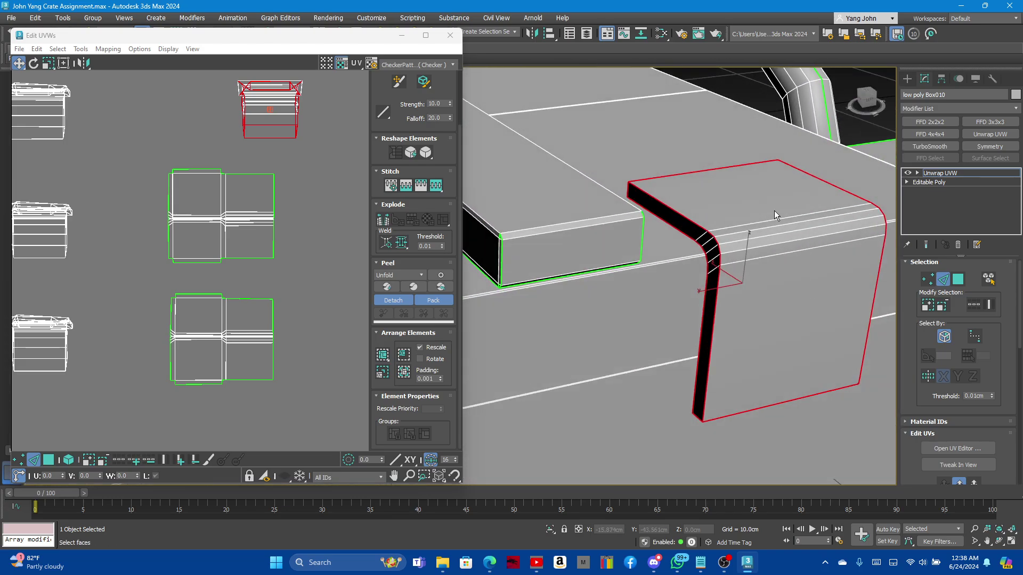
pyautogui.scroll(2, 296, 268)
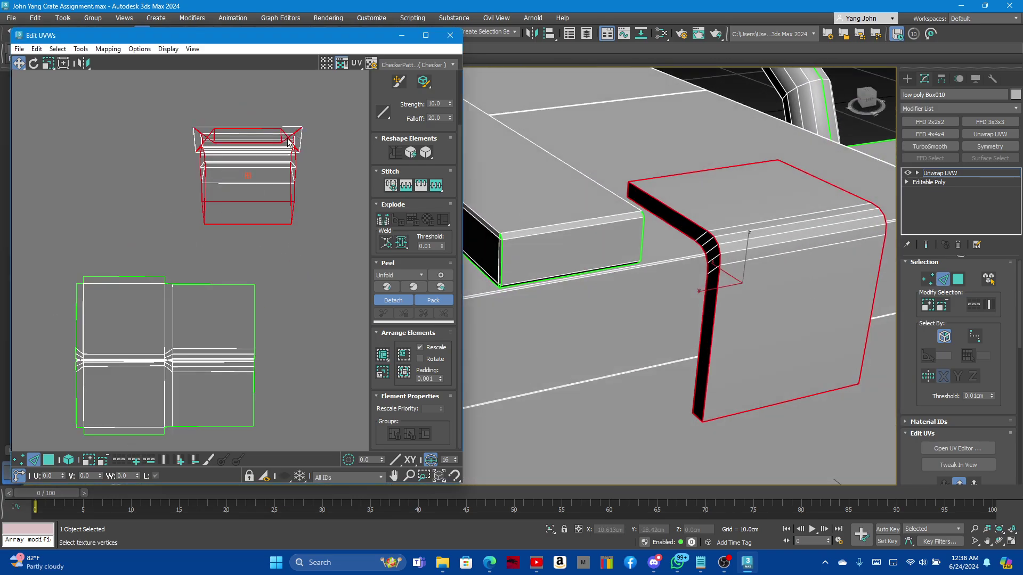
# Break the UVs along the next bracket's selected outline edges.
pyautogui.rightClick(284, 136)
pyautogui.click(268, 163)
pyautogui.scroll(-2, 271, 155)
pyautogui.scroll(2, 349, 187)
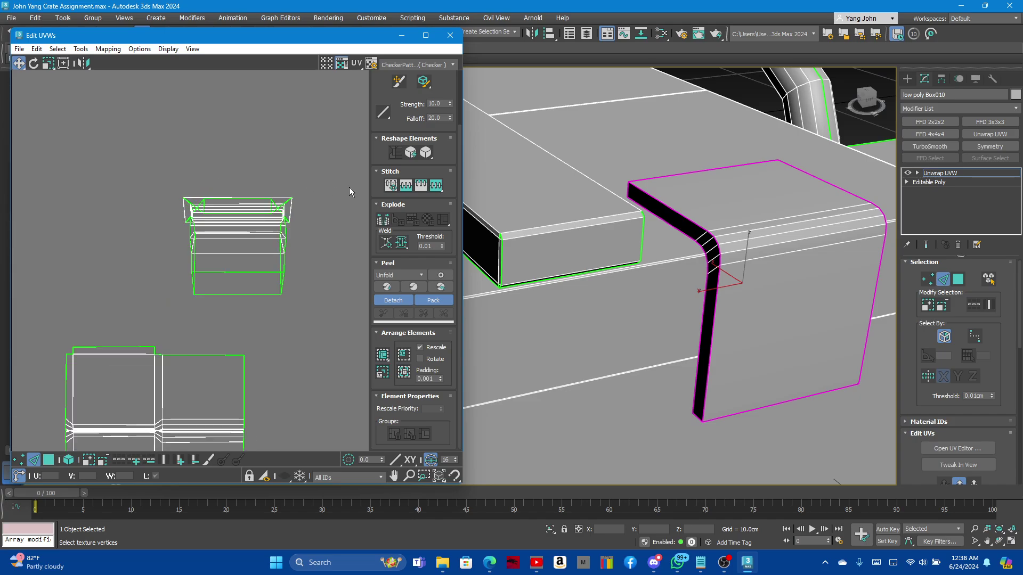
pyautogui.moveTo(889, 300)
pyautogui.keyDown('alt'); pyautogui.mouseDown(button='middle')
pyautogui.moveTo(540, 293)
pyautogui.moveTo(641, 295)
pyautogui.moveTo(732, 263)
pyautogui.moveTo(655, 338)
pyautogui.moveTo(681, 318)
pyautogui.mouseUp(button='middle'); pyautogui.keyUp('alt')
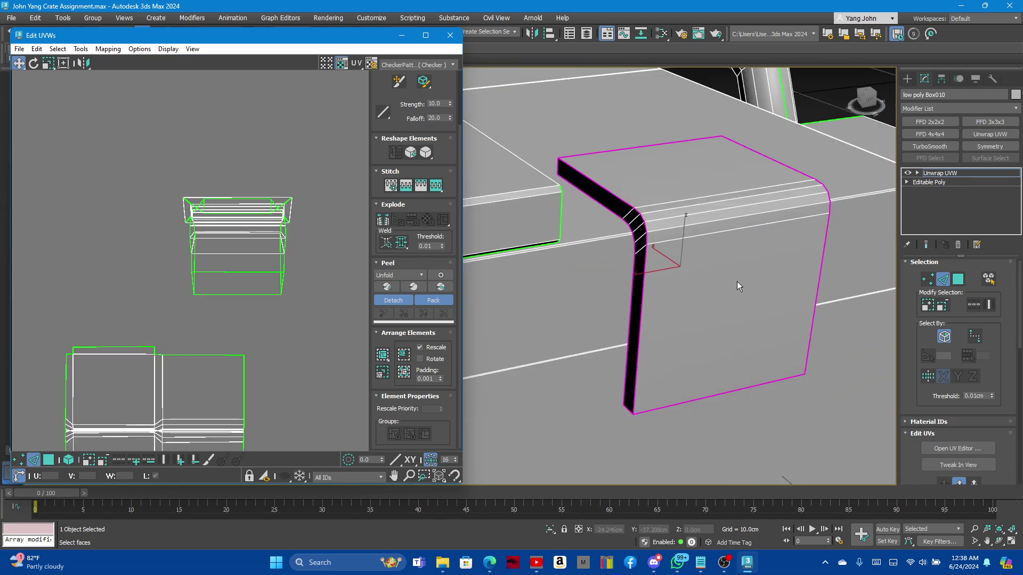
# Marquee-select all of the bracket's UV faces and relax them flat.
pyautogui.click(957, 281)
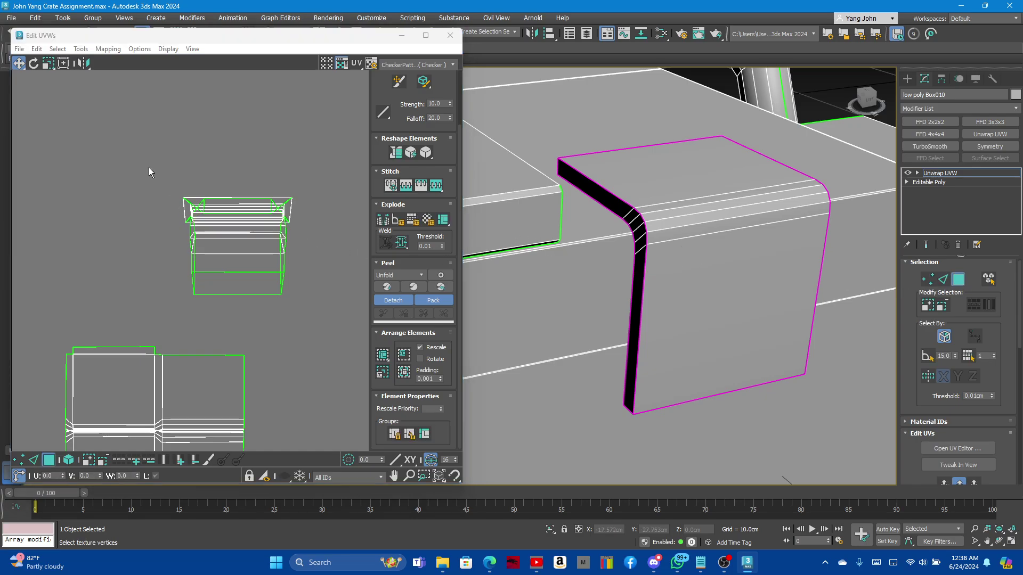
pyautogui.moveTo(149, 168); pyautogui.dragTo(325, 306)
pyautogui.click(426, 153)
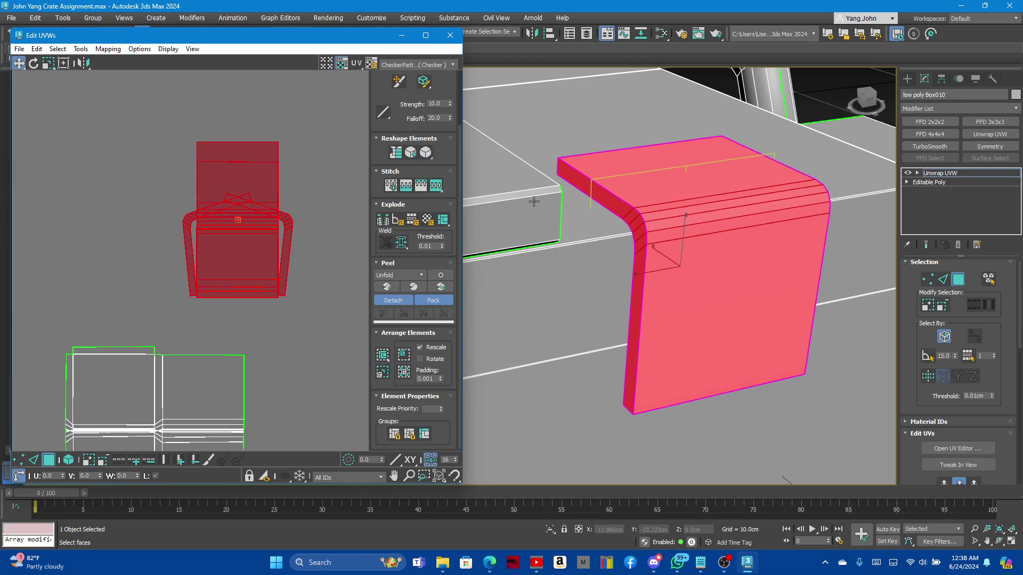
# Pick the bracket's outer edge and stitch the side flaps onto its UV island.
pyautogui.click(943, 279)
pyautogui.click(613, 176)
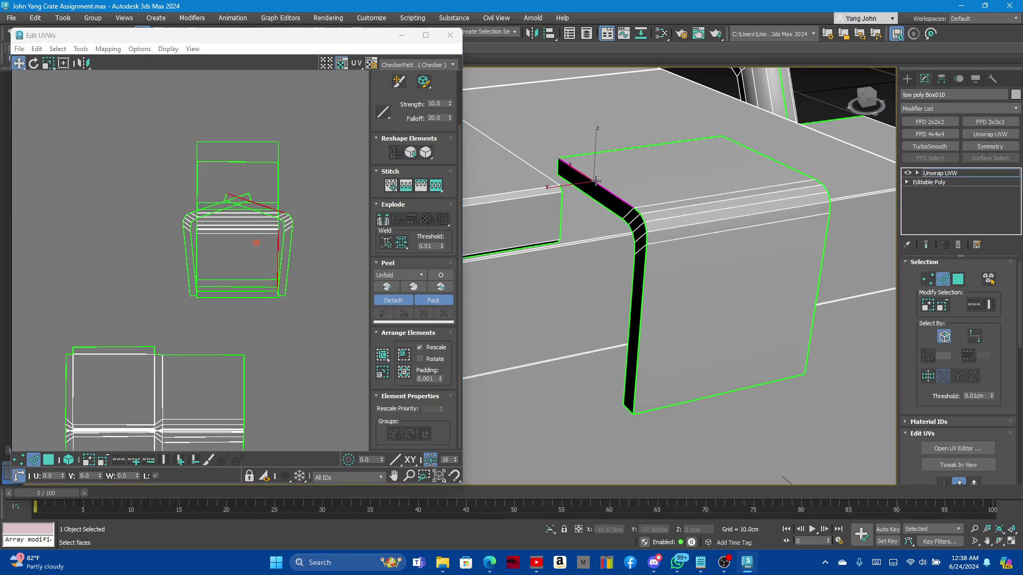
pyautogui.click(767, 158)
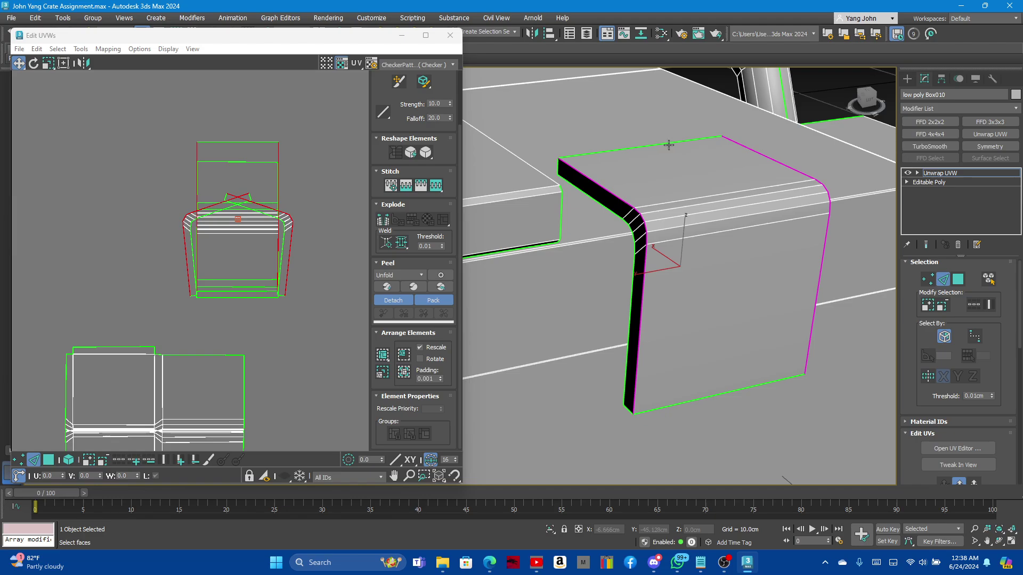
pyautogui.click(622, 198)
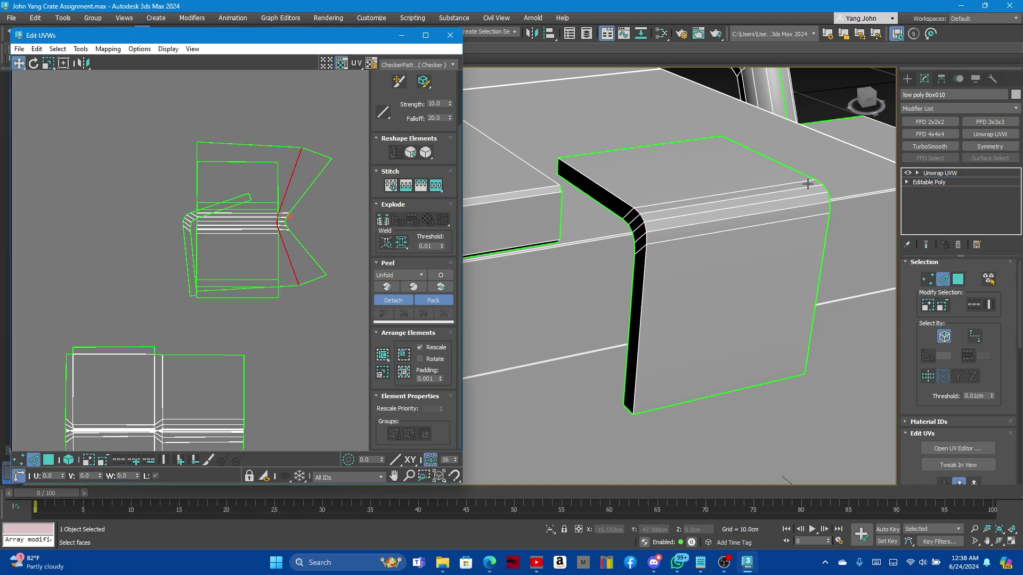
pyautogui.click(789, 166)
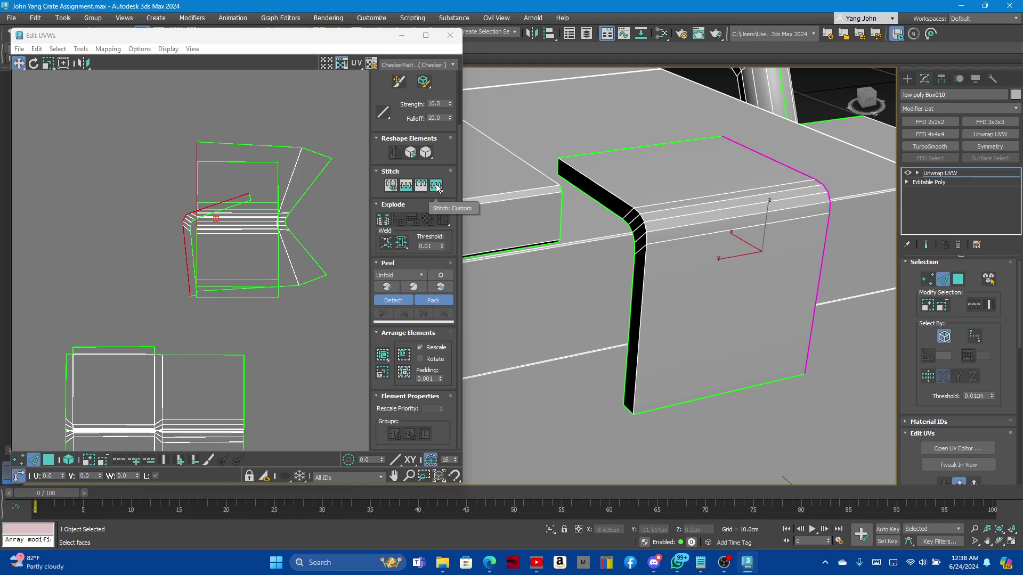
pyautogui.click(435, 186)
# Stitch the top and bottom flaps onto the bracket island with Stitch: Custom.
pyautogui.click(633, 160)
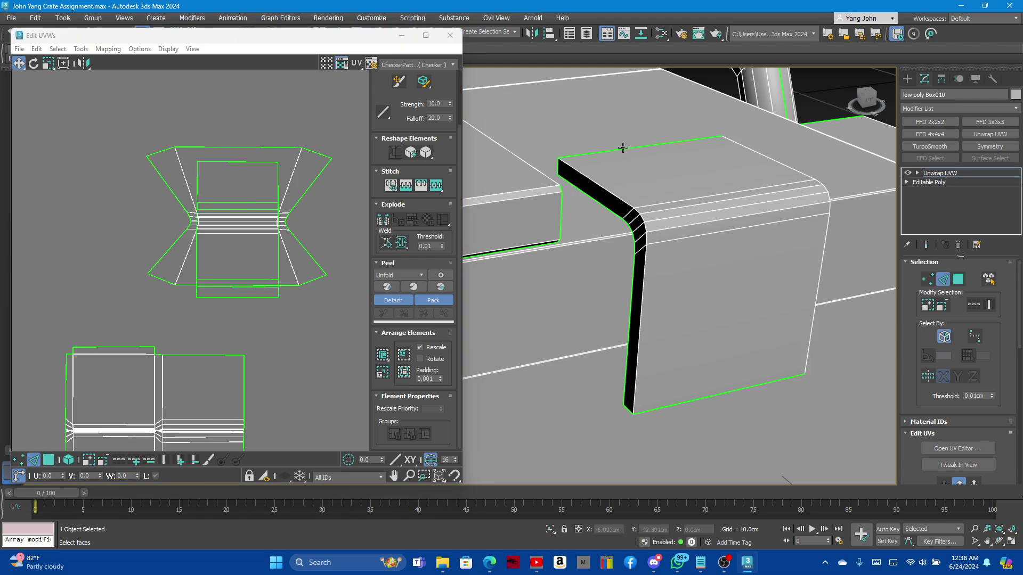
pyautogui.scroll(5, 599, 154)
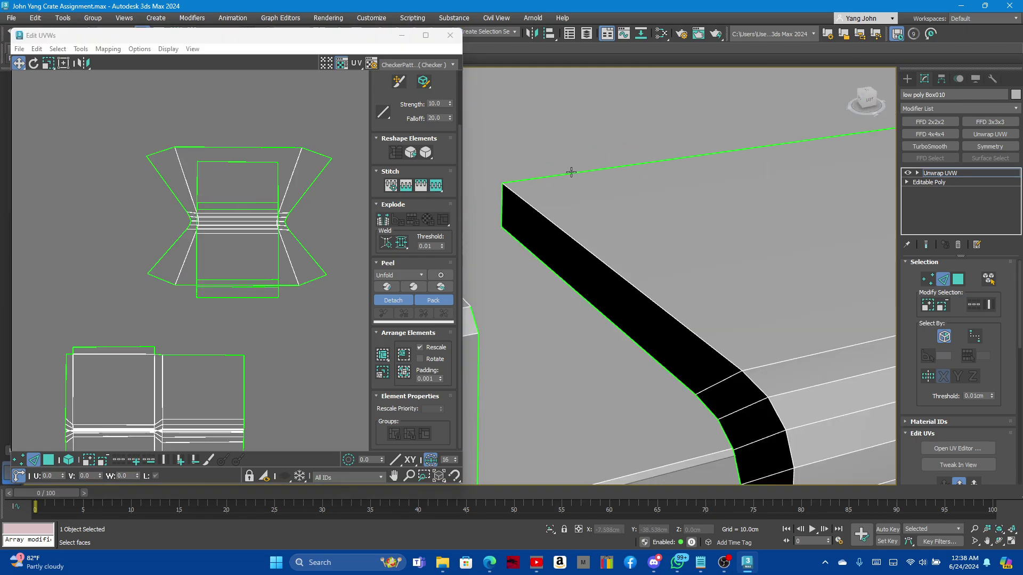
pyautogui.click(571, 172)
pyautogui.click(425, 188)
pyautogui.moveTo(604, 196)
pyautogui.keyDown('alt'); pyautogui.mouseDown(button='middle')
pyautogui.moveTo(660, 165)
pyautogui.moveTo(695, 325)
pyautogui.mouseUp(button='middle'); pyautogui.keyUp('alt')
pyautogui.click(685, 373)
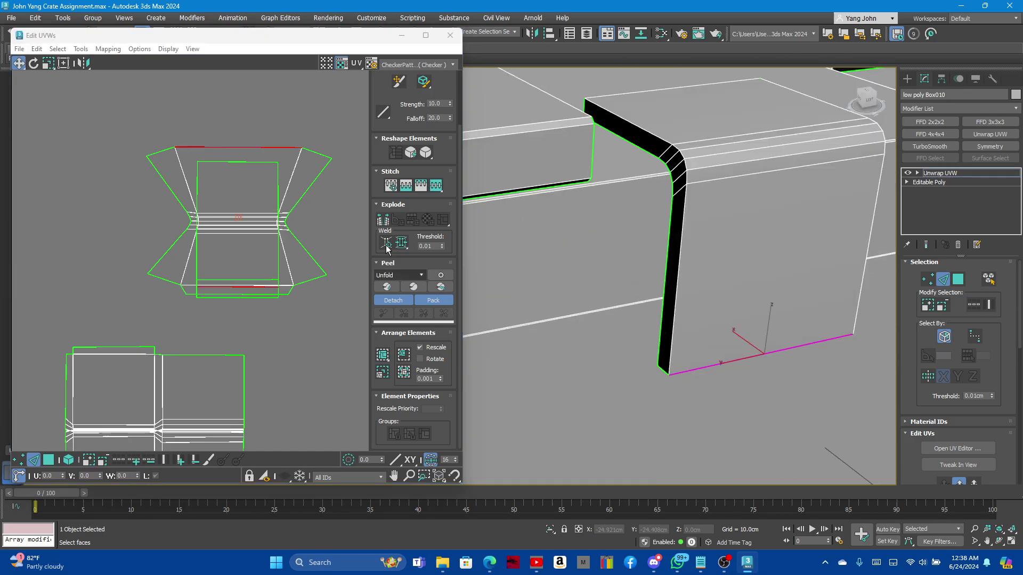
pyautogui.click(436, 185)
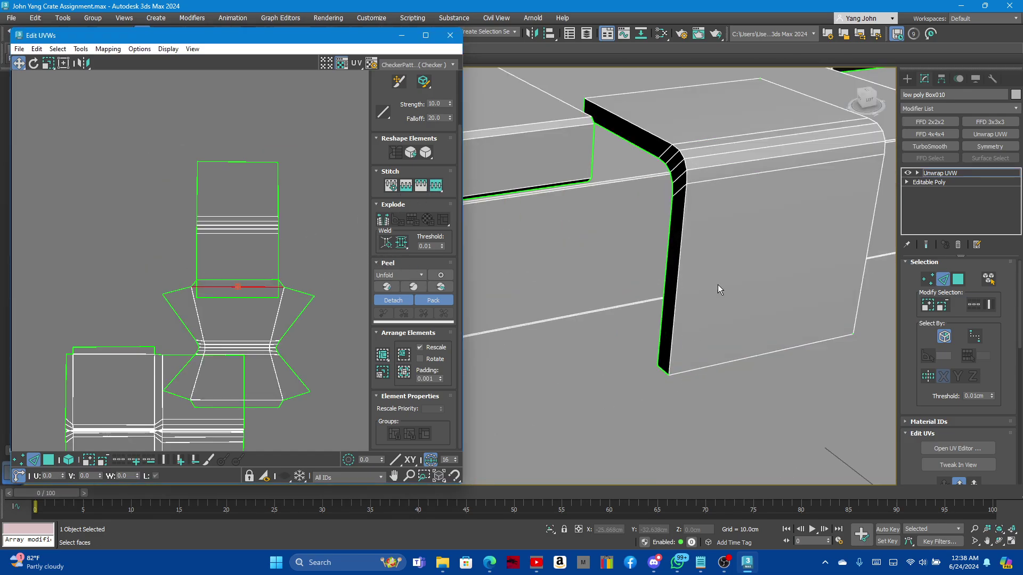
# Straighten the bow-tie island into a rectangular strip and move the lower island beside it.
pyautogui.click(956, 282)
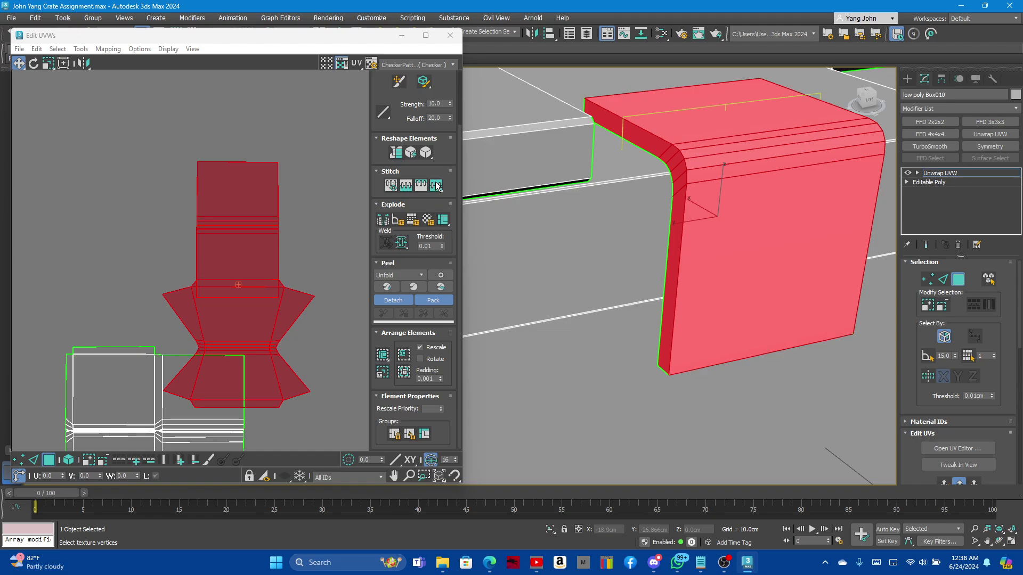
pyautogui.click(426, 154)
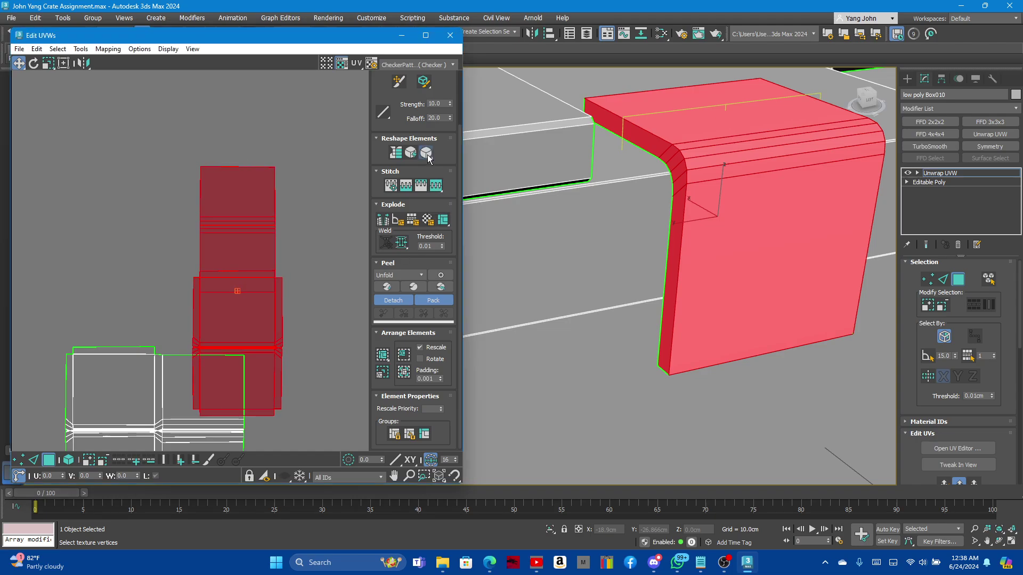
pyautogui.click(426, 154)
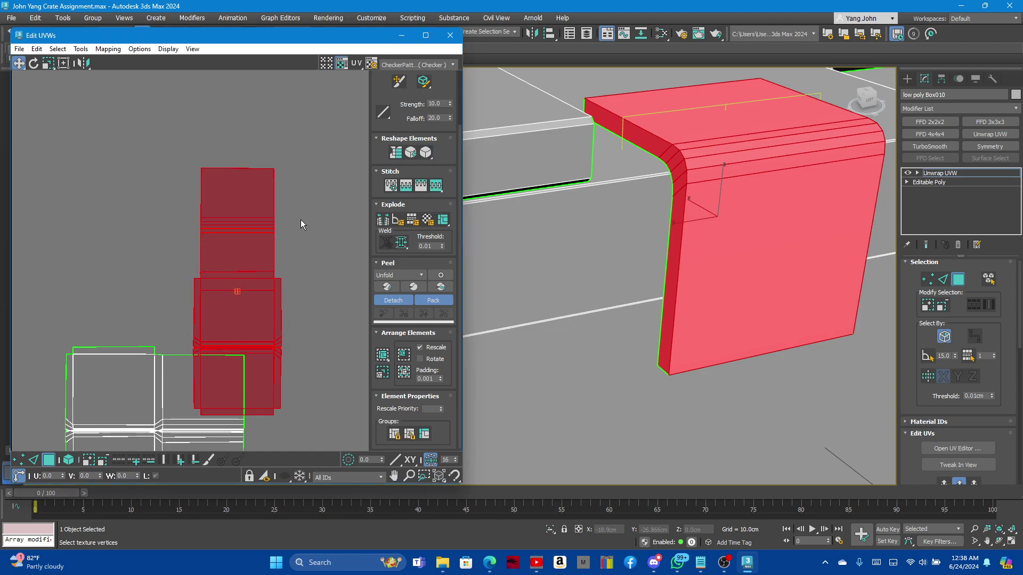
pyautogui.click(278, 210)
pyautogui.click(223, 318)
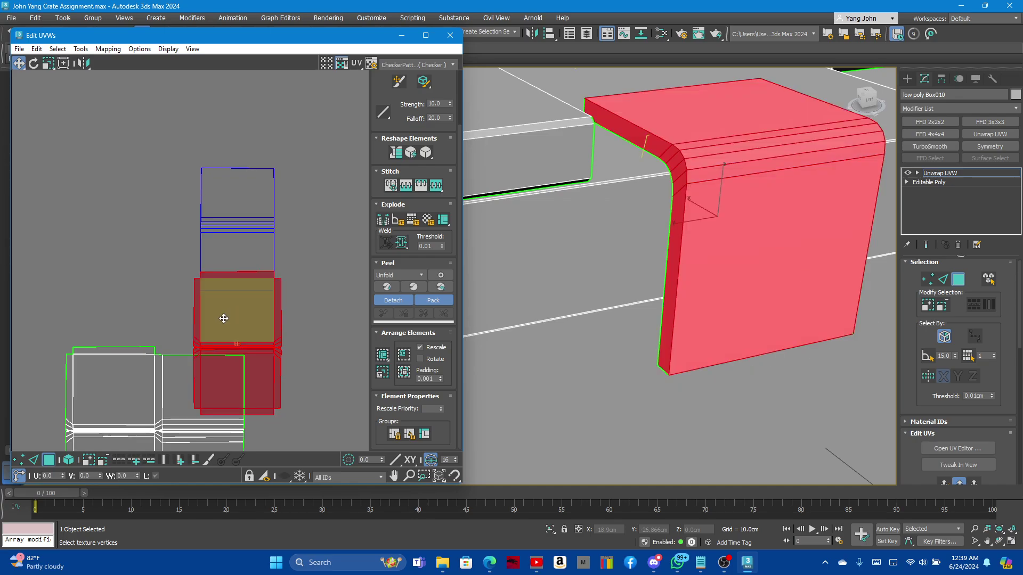
pyautogui.moveTo(224, 318); pyautogui.dragTo(110, 180)
pyautogui.scroll(2, 192, 177)
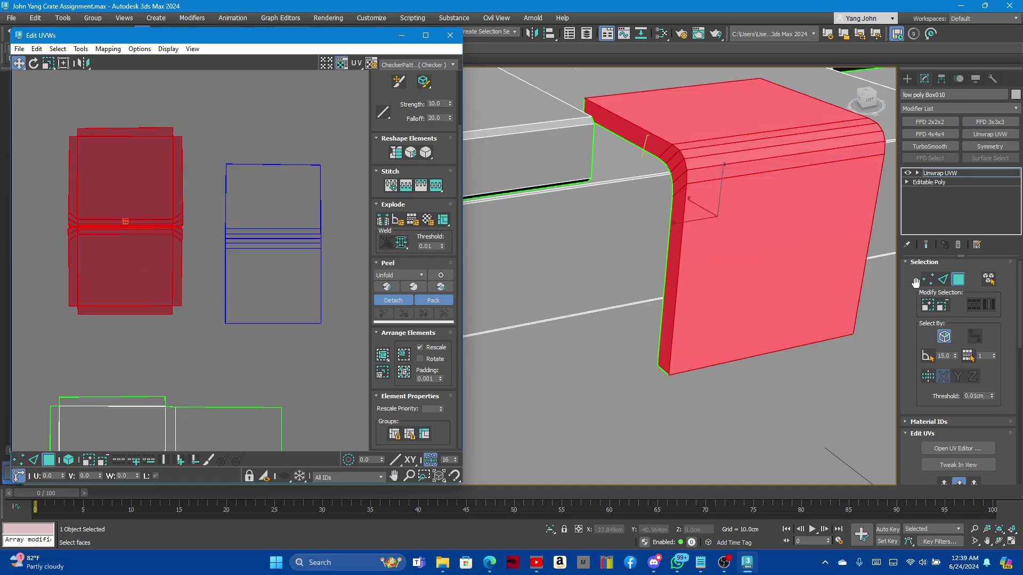
# Stitch the second island on along the shared edge and straighten the result into quads.
pyautogui.click(943, 279)
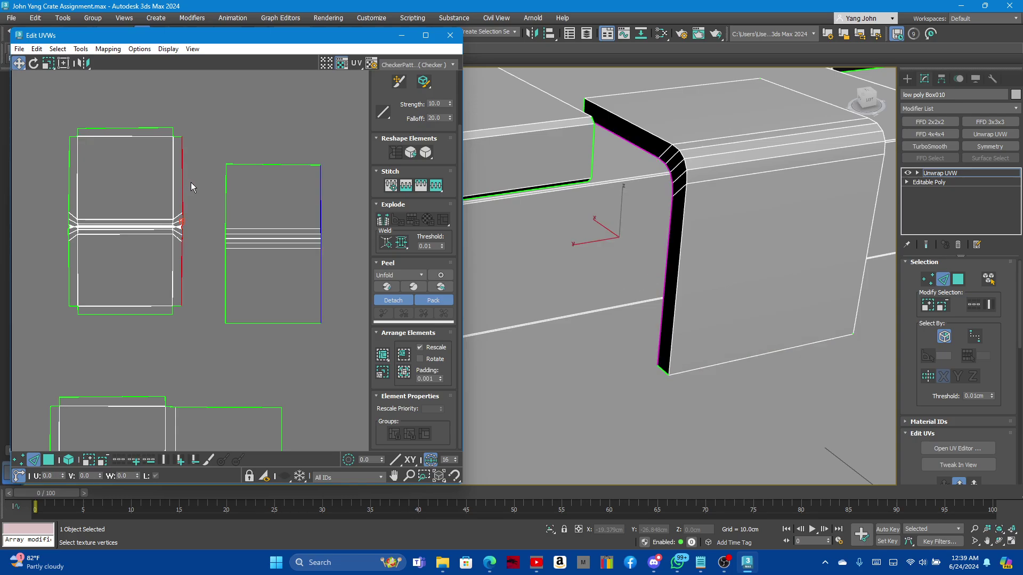
pyautogui.click(437, 187)
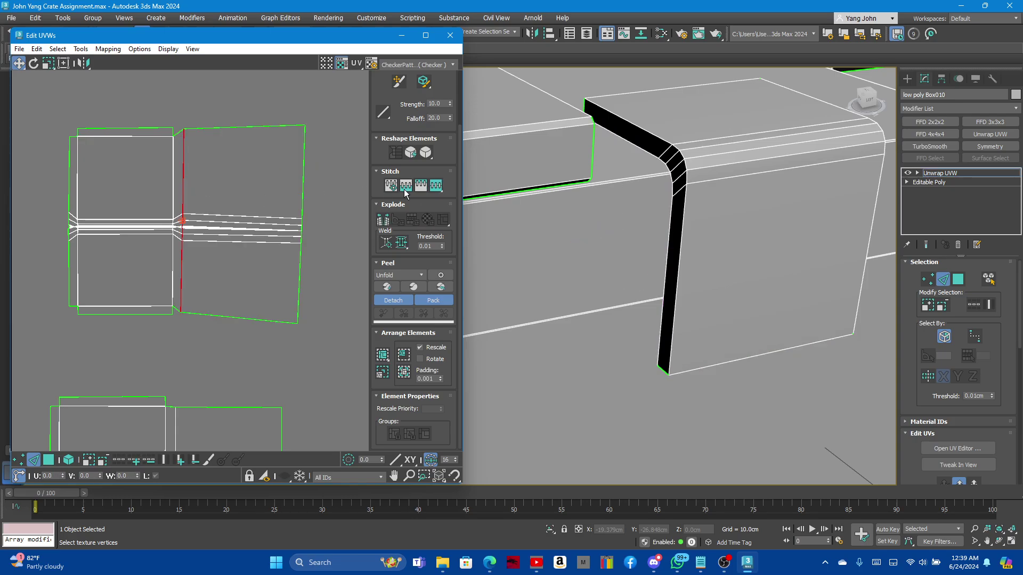
pyautogui.click(959, 277)
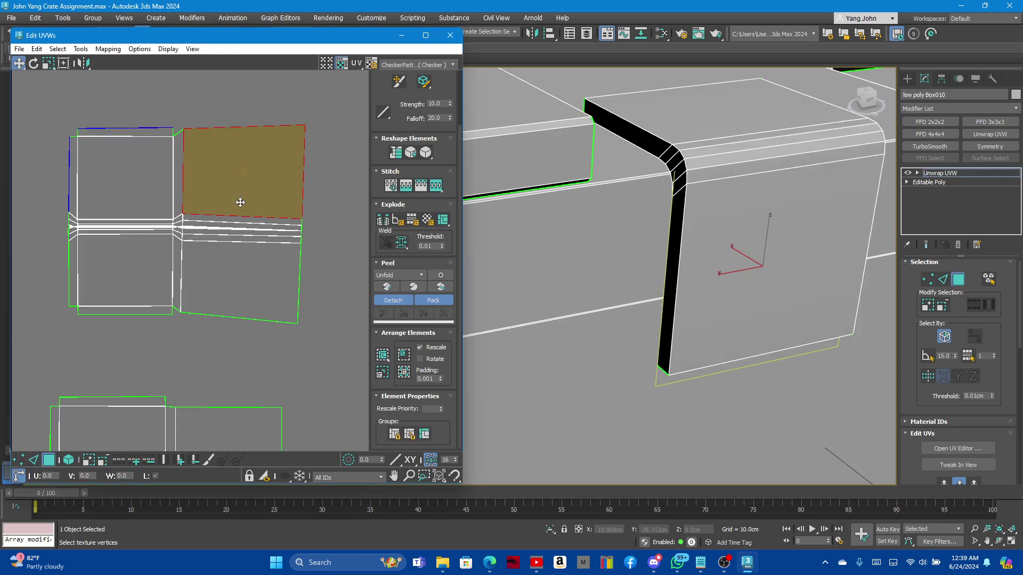
pyautogui.click(164, 197)
pyautogui.click(426, 153)
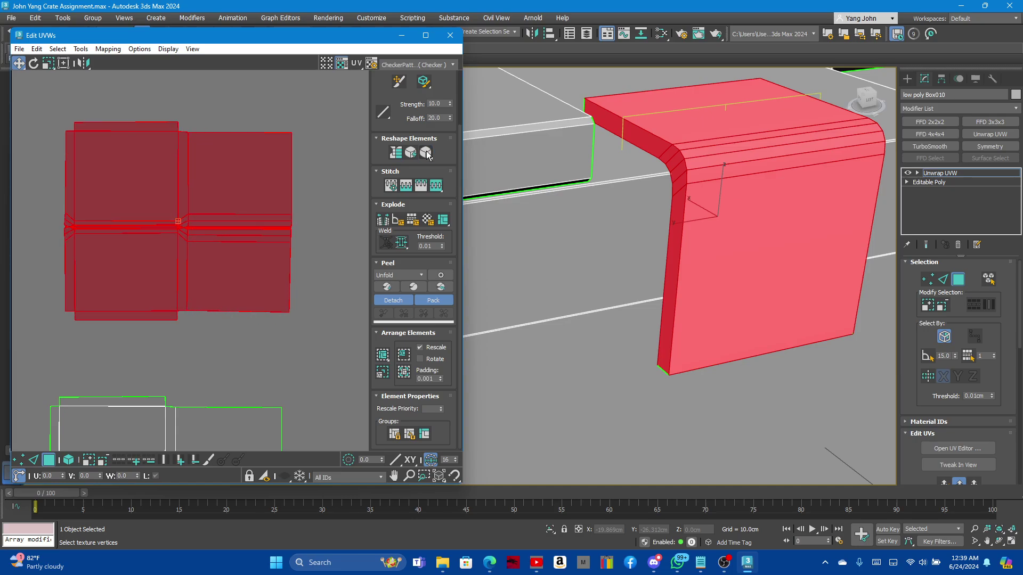
pyautogui.click(238, 353)
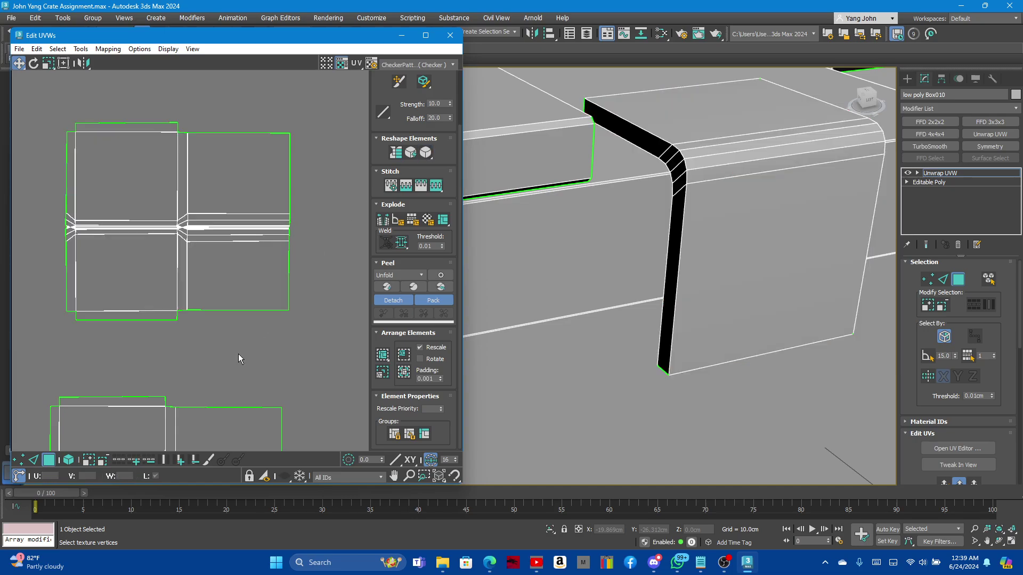
pyautogui.scroll(-3, 309, 253)
pyautogui.scroll(5, 133, 244)
# Save the crate assignment scene file.
pyautogui.scroll(1, 148, 246)
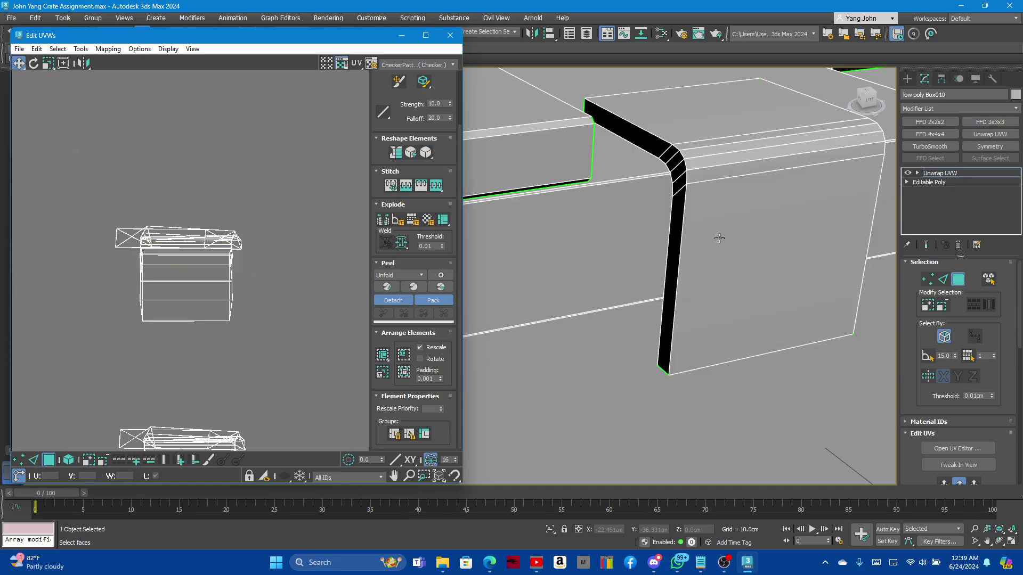
pyautogui.scroll(-5, 716, 235)
pyautogui.scroll(-3, 714, 234)
pyautogui.scroll(-2, 695, 233)
pyautogui.scroll(4, 695, 233)
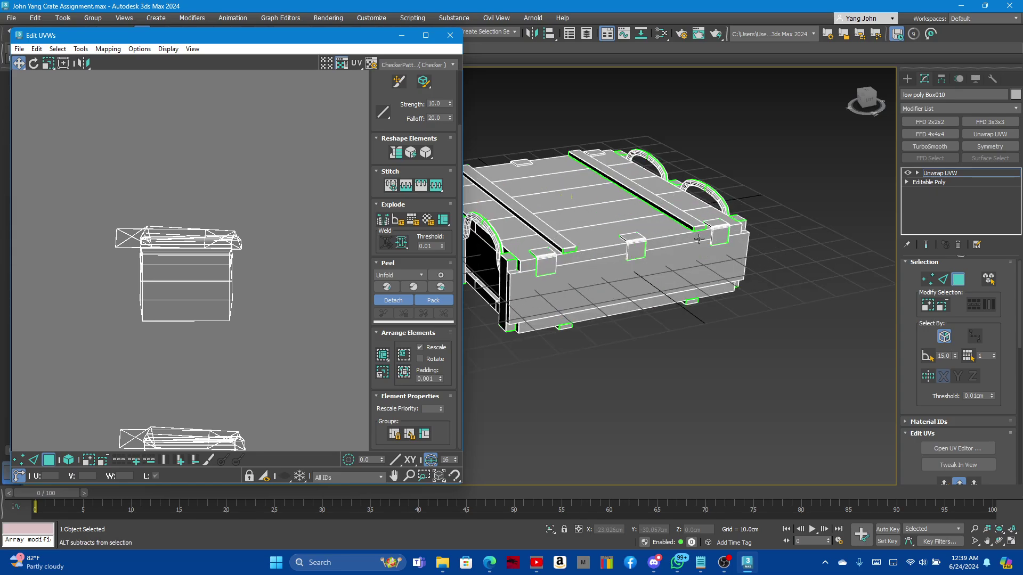
pyautogui.scroll(2, 695, 234)
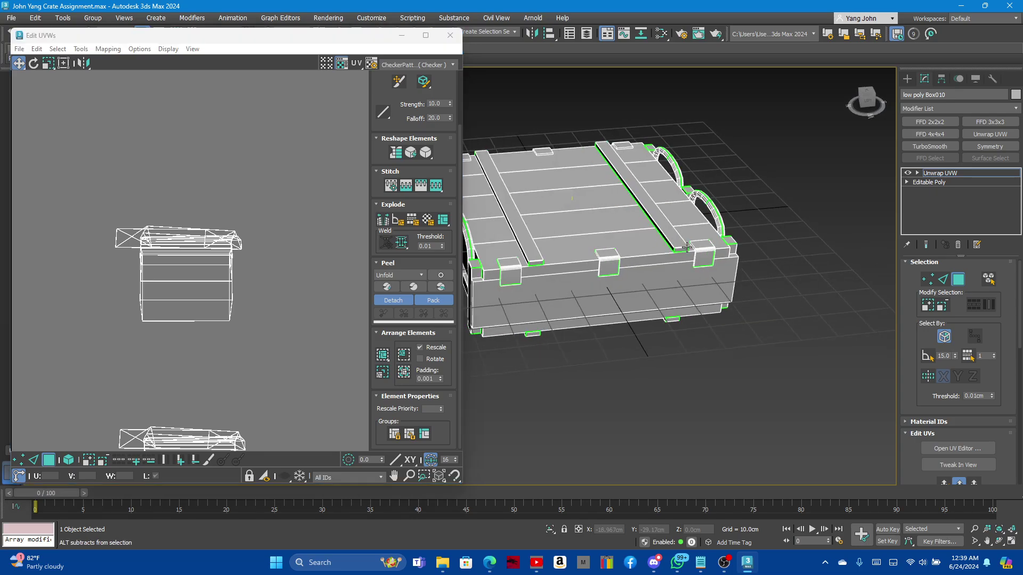
pyautogui.click(12, 17)
pyautogui.click(21, 111)
# Zoom and orbit to inspect the crate's front-left corner planks.
pyautogui.scroll(-2, 733, 254)
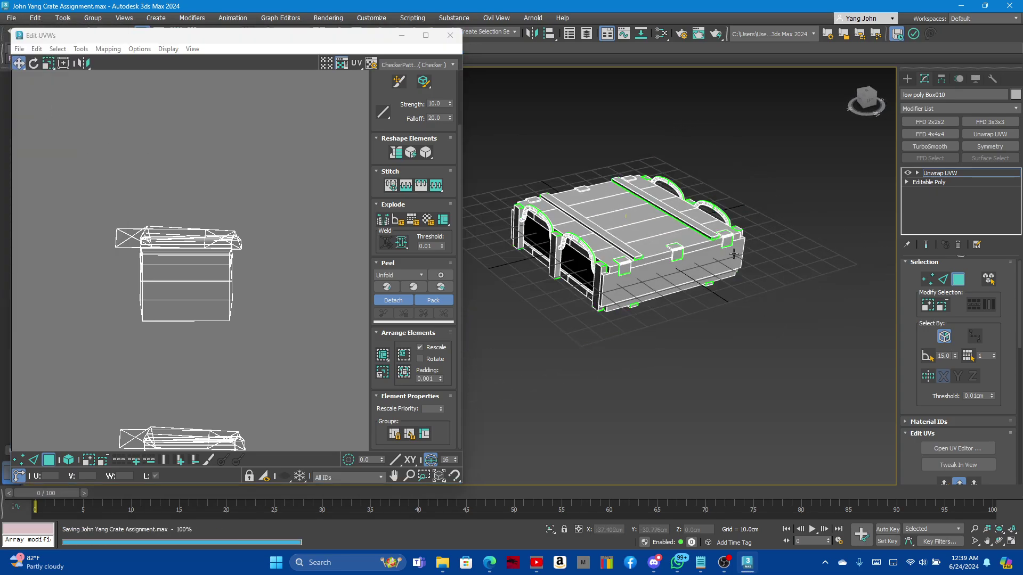
pyautogui.scroll(2, 733, 254)
pyautogui.scroll(2, 812, 240)
pyautogui.scroll(-1, 812, 241)
pyautogui.scroll(-1, 811, 240)
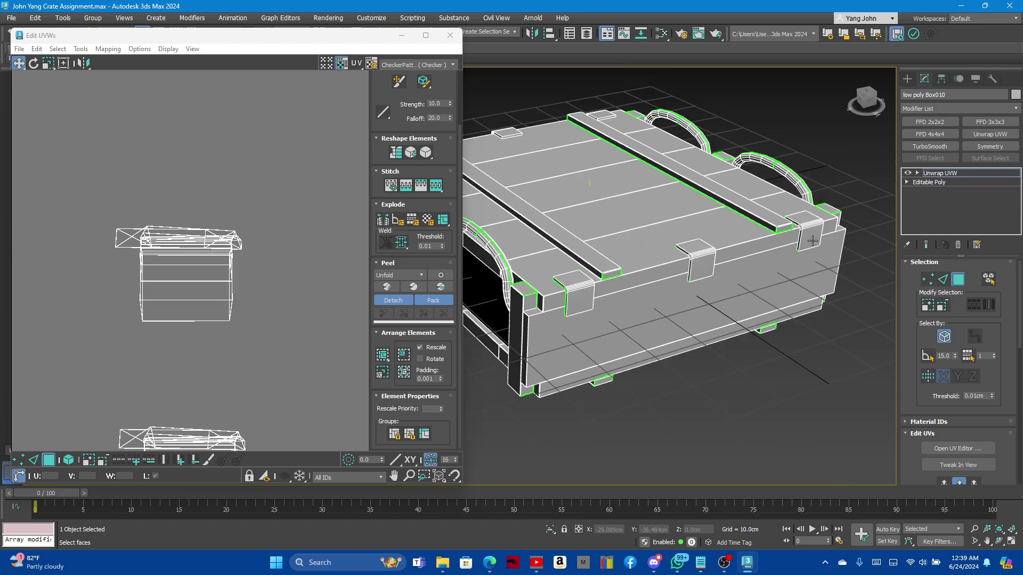
pyautogui.scroll(-2, 812, 241)
pyautogui.keyDown('alt'); pyautogui.moveTo(812, 241); pyautogui.dragTo(877, 250, button='middle'); pyautogui.keyUp('alt')
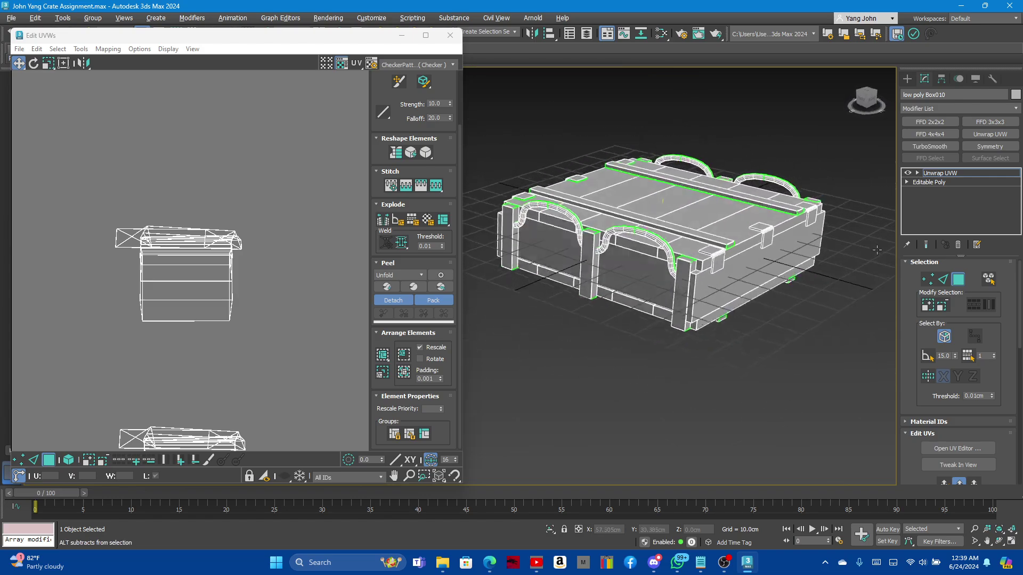
pyautogui.scroll(3, 876, 250)
pyautogui.scroll(3, 669, 275)
# Select the corner plank and the edge loop along its outer edge.
pyautogui.scroll(-3, 270, 216)
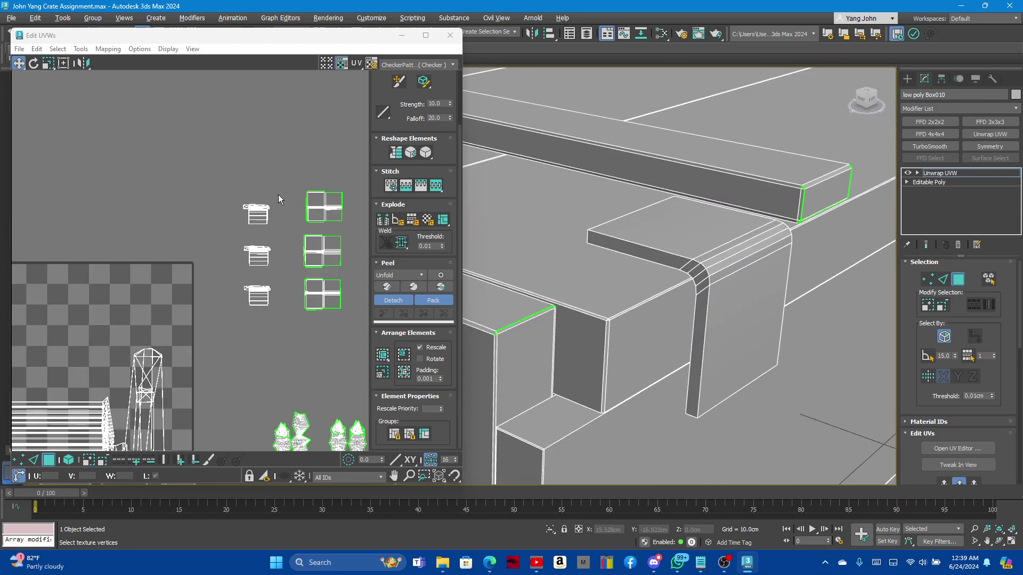
pyautogui.scroll(2, 262, 199)
pyautogui.scroll(1, 261, 207)
pyautogui.scroll(2, 629, 261)
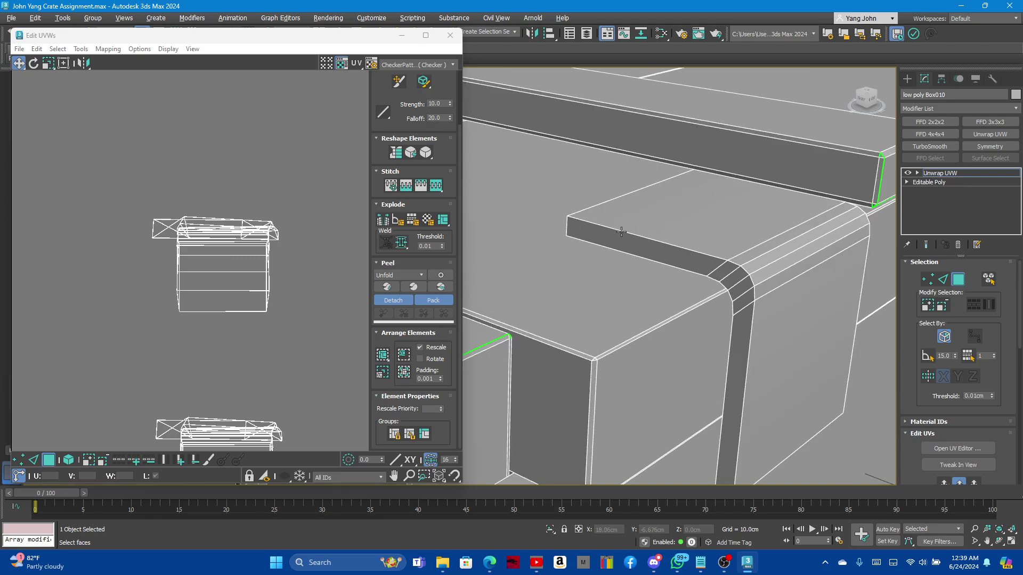
pyautogui.click(621, 232)
pyautogui.click(943, 278)
pyautogui.scroll(-1, 561, 226)
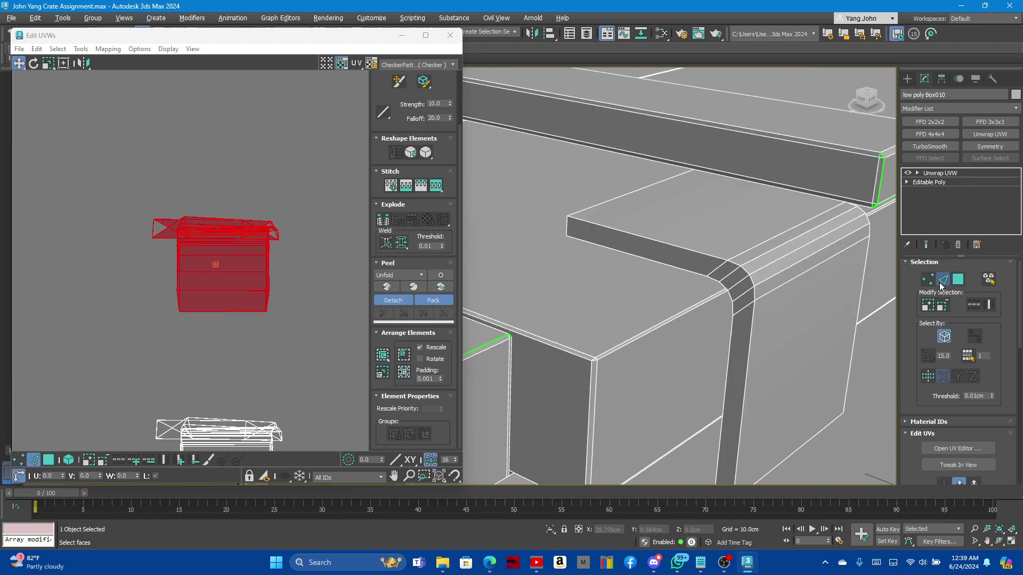
pyautogui.scroll(-1, 561, 226)
pyautogui.doubleClick(601, 232)
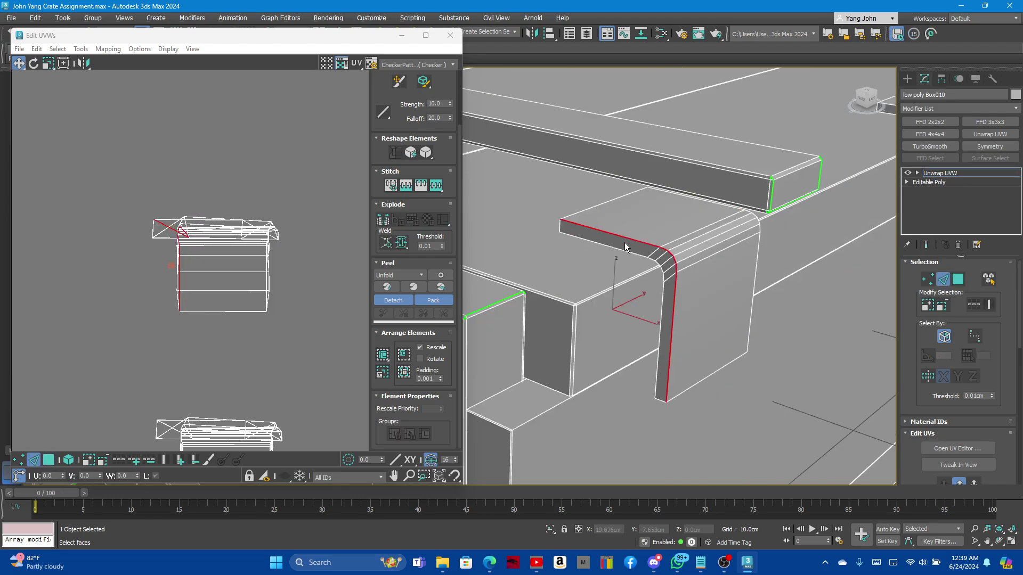
pyautogui.scroll(2, 738, 212)
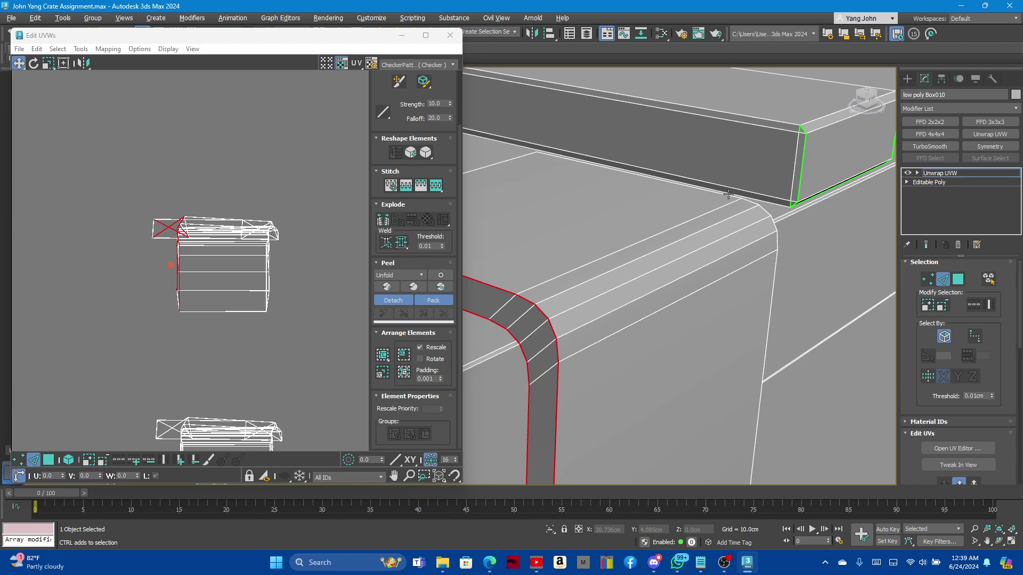
# Add the plank's second corner loop plus its top and bottom edges to the selection.
pyautogui.keyDown('ctrl'); pyautogui.click(746, 203); pyautogui.keyUp('ctrl')
pyautogui.scroll(-2, 747, 202)
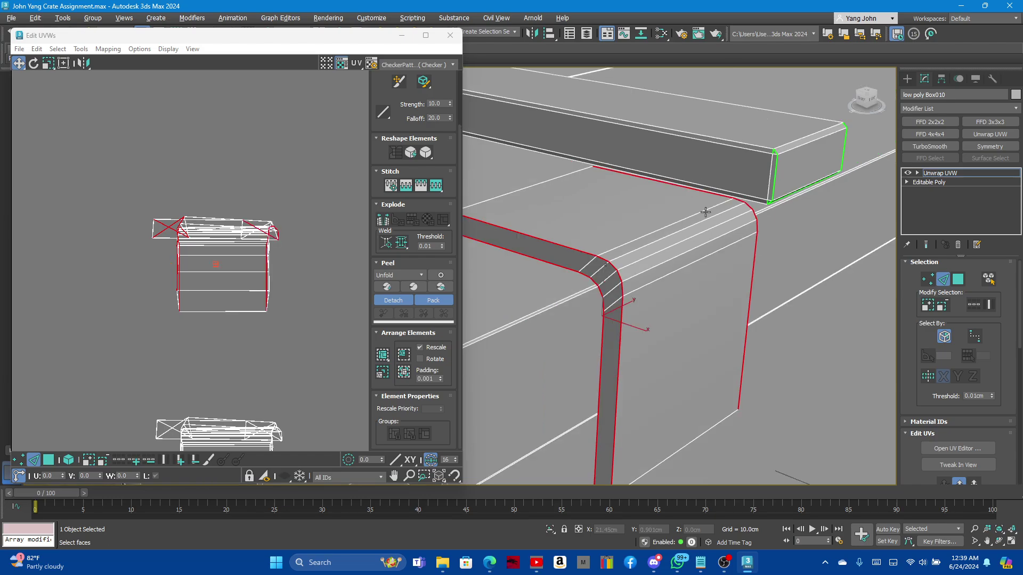
pyautogui.moveTo(747, 203)
pyautogui.keyDown('alt'); pyautogui.mouseDown(button='middle')
pyautogui.moveTo(648, 330)
pyautogui.moveTo(636, 455)
pyautogui.moveTo(586, 430)
pyautogui.moveTo(574, 391)
pyautogui.mouseUp(button='middle'); pyautogui.keyUp('alt')
pyautogui.keyDown('ctrl'); pyautogui.click(634, 462); pyautogui.keyUp('ctrl')
pyautogui.keyDown('ctrl'); pyautogui.click(574, 391); pyautogui.keyUp('ctrl')
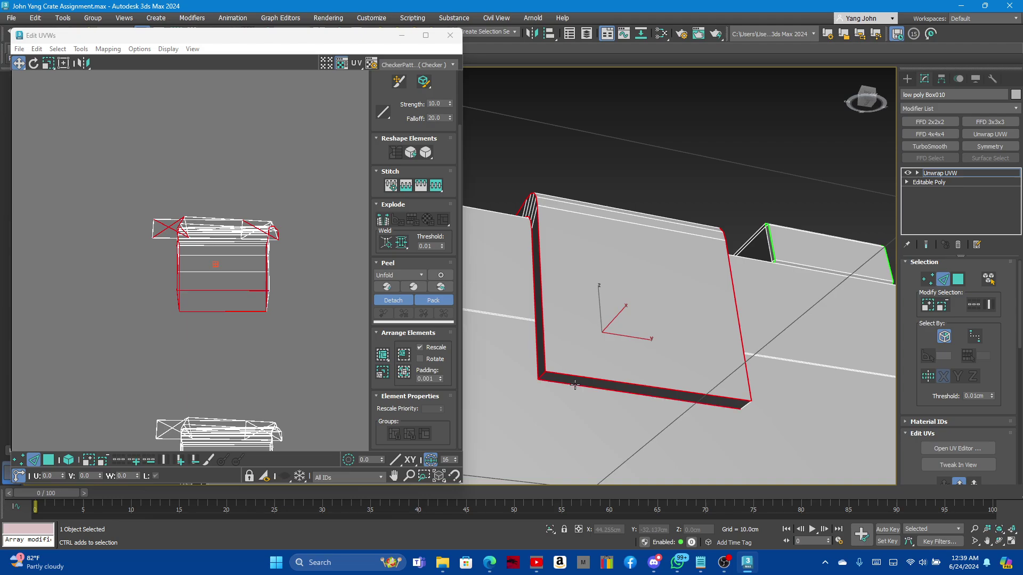
pyautogui.scroll(3, 751, 413)
pyautogui.scroll(-3, 775, 417)
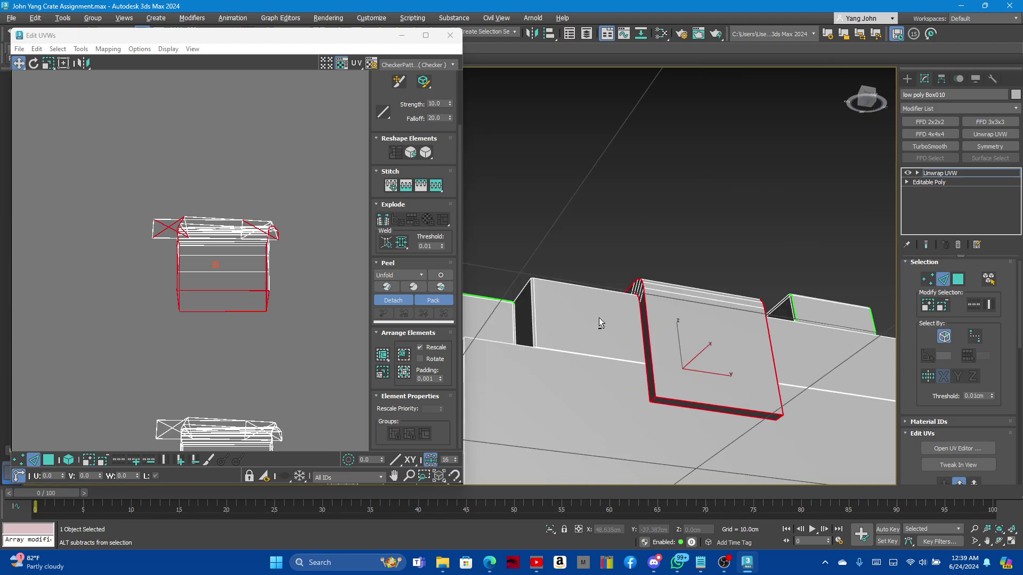
pyautogui.moveTo(599, 317)
pyautogui.keyDown('alt'); pyautogui.mouseDown(button='middle')
pyautogui.moveTo(582, 314)
pyautogui.moveTo(660, 335)
pyautogui.moveTo(594, 329)
pyautogui.moveTo(645, 344)
pyautogui.moveTo(609, 340)
pyautogui.moveTo(688, 337)
pyautogui.mouseUp(button='middle'); pyautogui.keyUp('alt')
pyautogui.scroll(2, 582, 314)
pyautogui.keyDown('ctrl'); pyautogui.click(617, 316); pyautogui.keyUp('ctrl')
pyautogui.keyDown('ctrl'); pyautogui.click(593, 338); pyautogui.keyUp('ctrl')
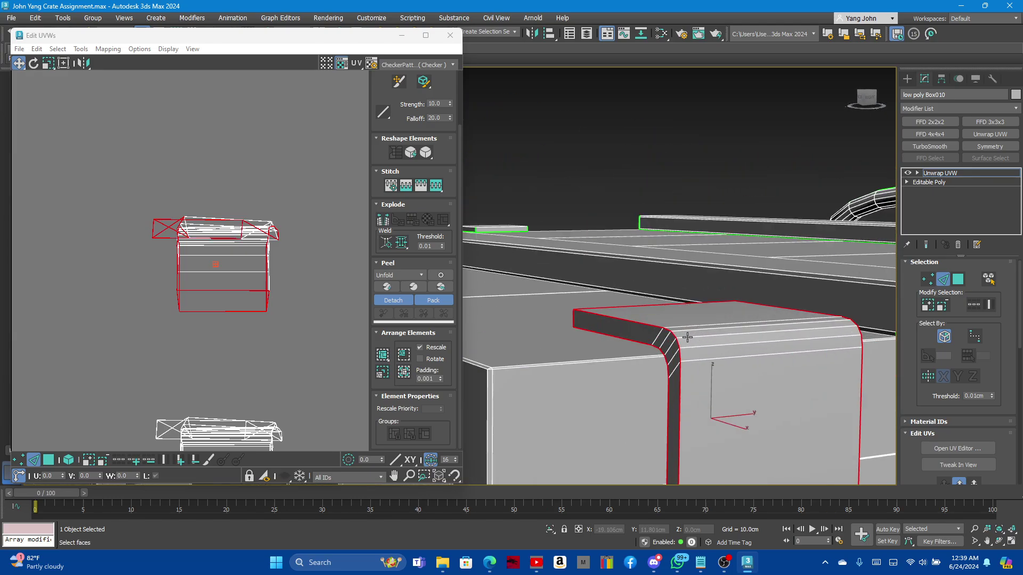
# Convert the plank's edge selection to faces in the UV editor.
pyautogui.rightClick(248, 239)
pyautogui.click(229, 262)
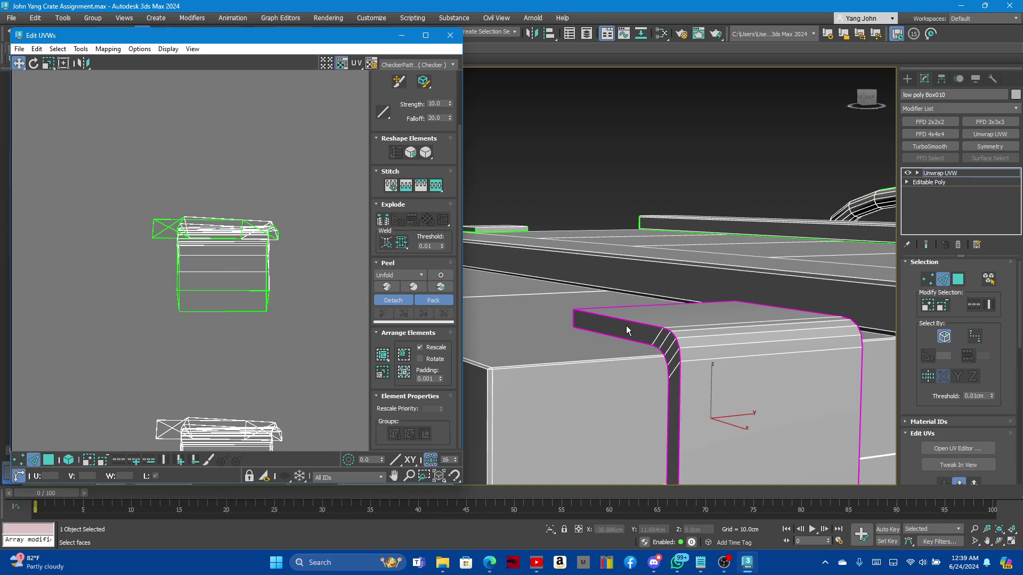
pyautogui.moveTo(637, 293)
pyautogui.keyDown('alt'); pyautogui.mouseDown(button='middle')
pyautogui.moveTo(708, 349)
pyautogui.moveTo(675, 323)
pyautogui.mouseUp(button='middle'); pyautogui.keyUp('alt')
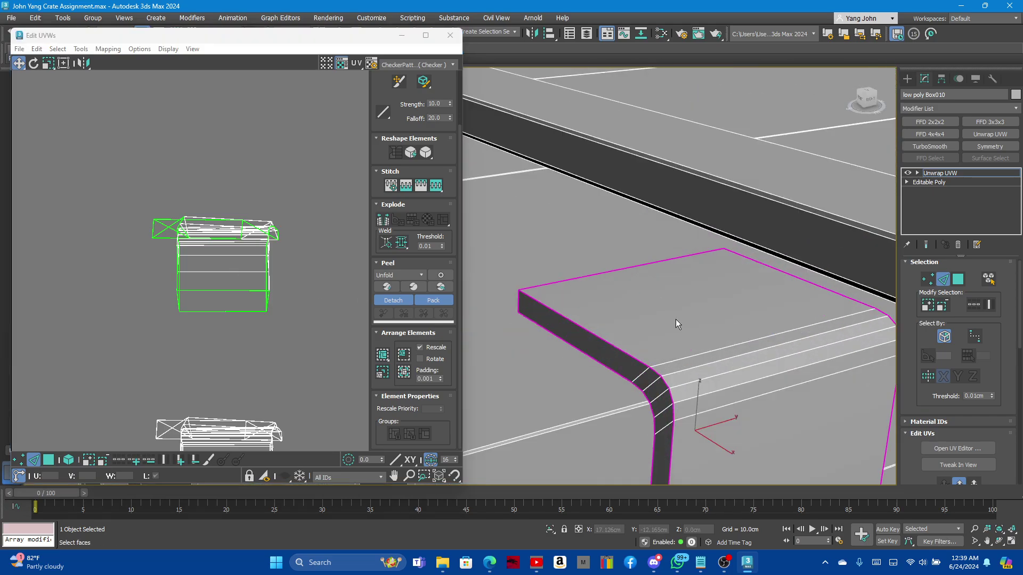
# Check edges along the bracket's top and bottom, then select all its faces.
pyautogui.click(570, 322)
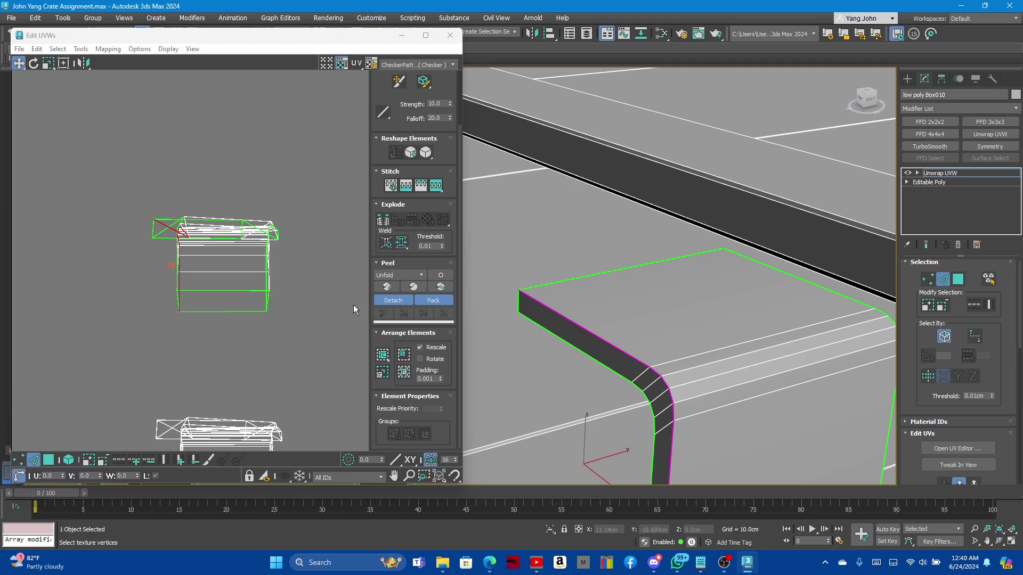
pyautogui.click(652, 259)
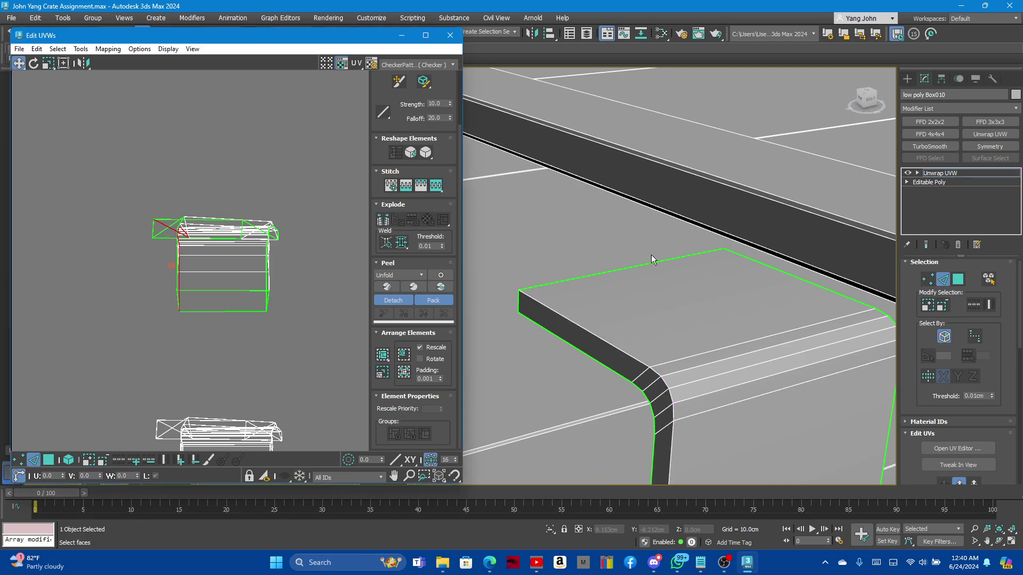
pyautogui.click(789, 274)
pyautogui.click(583, 270)
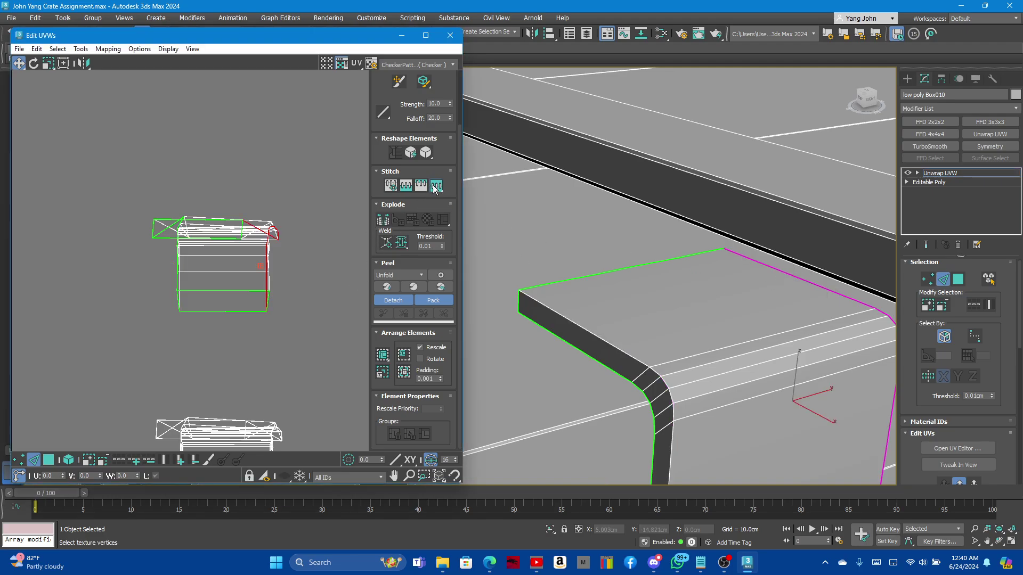
pyautogui.click(582, 275)
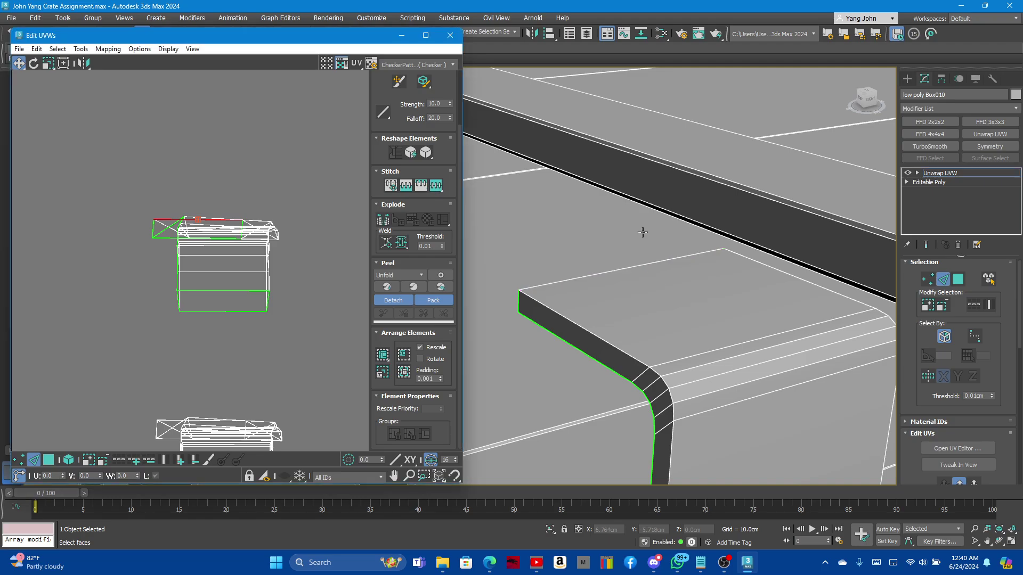
pyautogui.keyDown('alt'); pyautogui.moveTo(644, 231); pyautogui.dragTo(666, 373, button='middle'); pyautogui.keyUp('alt')
pyautogui.click(656, 388)
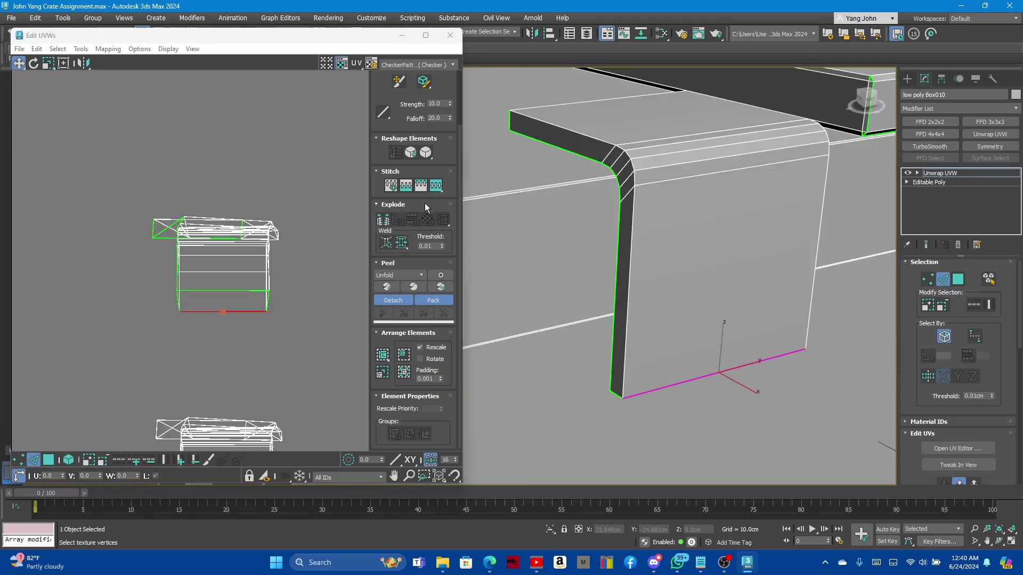
pyautogui.click(644, 326)
pyautogui.keyDown('alt'); pyautogui.moveTo(644, 326); pyautogui.dragTo(624, 282, button='middle'); pyautogui.keyUp('alt')
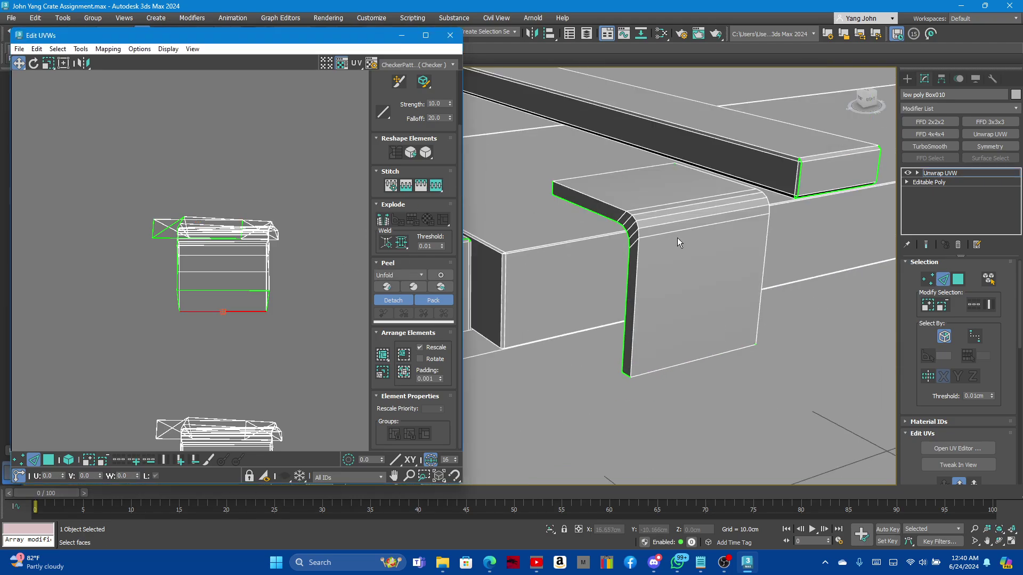
pyautogui.scroll(2, 676, 239)
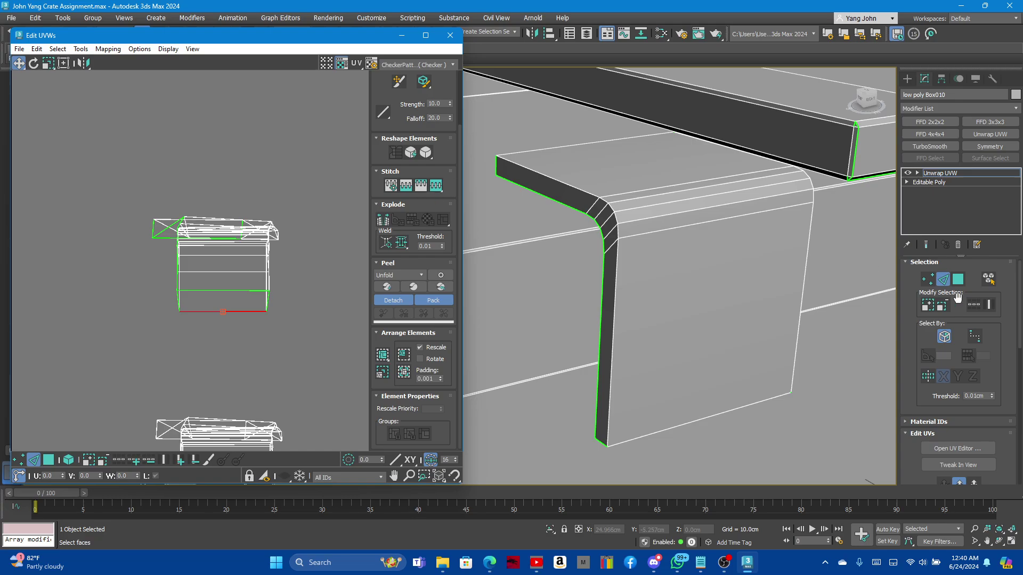
pyautogui.click(958, 280)
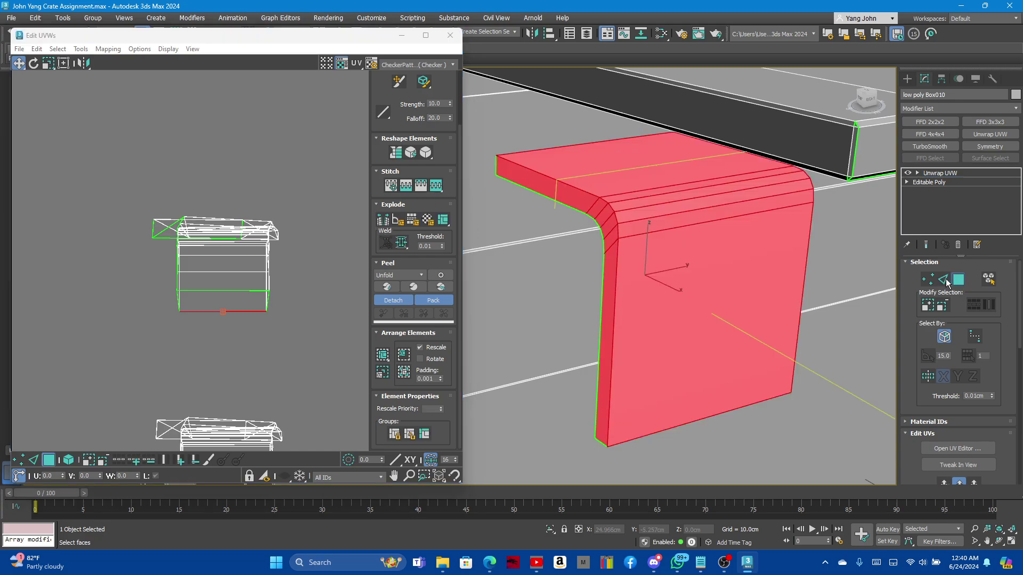
# Relax the bracket's UVs repeatedly into a flat layout.
pyautogui.click(425, 153)
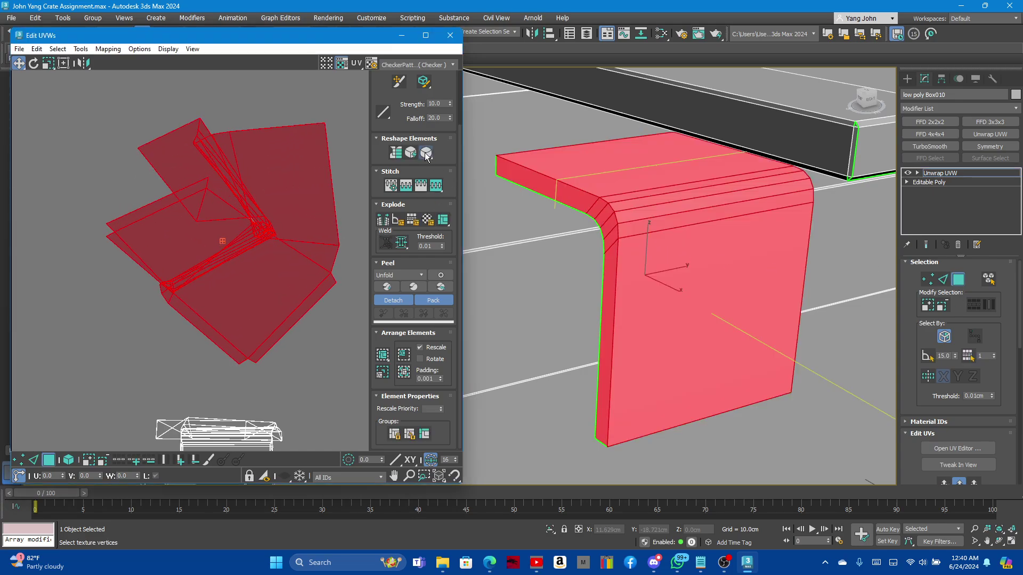
pyautogui.click(425, 155)
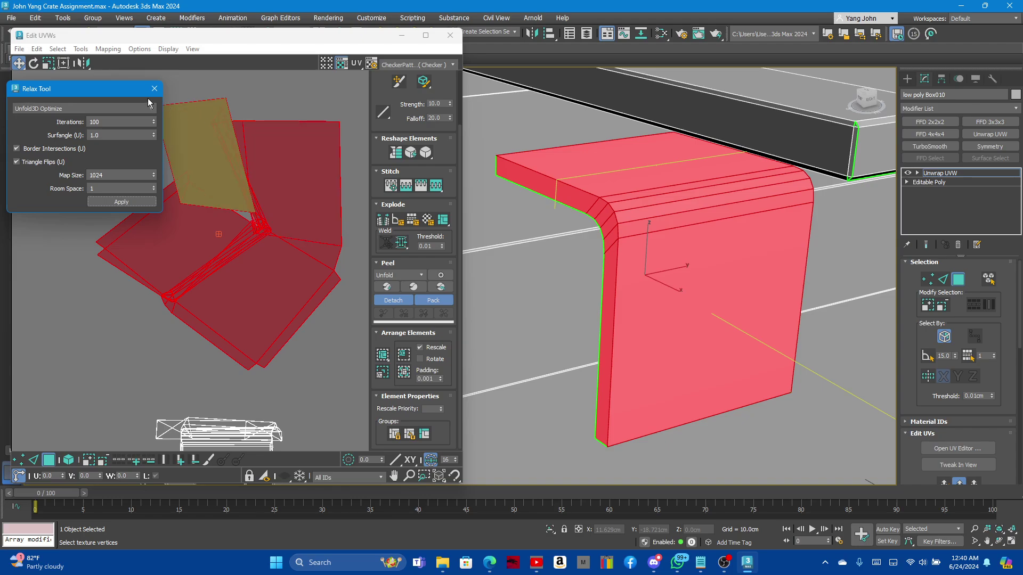
pyautogui.click(155, 89)
pyautogui.click(425, 154)
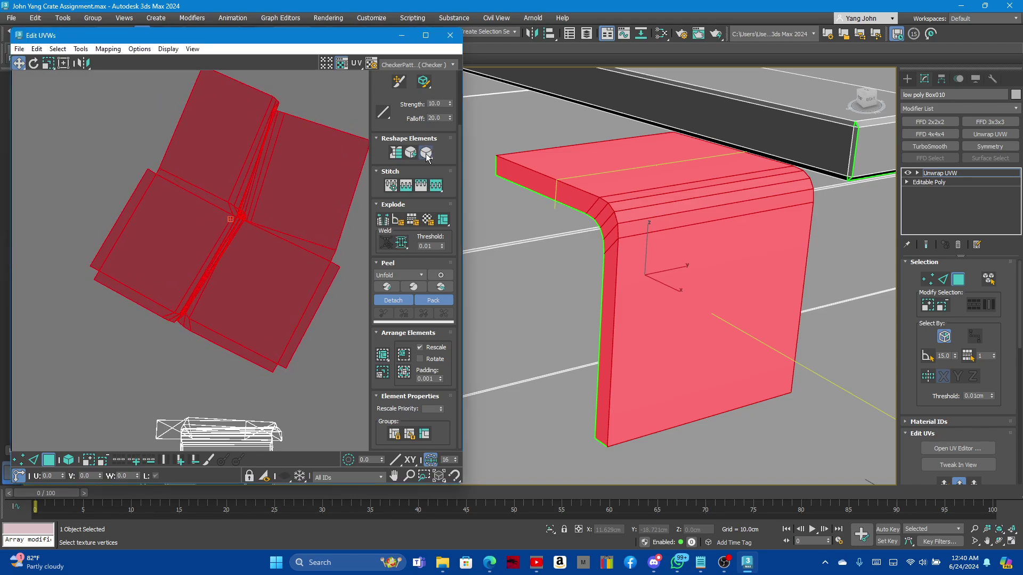
pyautogui.click(425, 154)
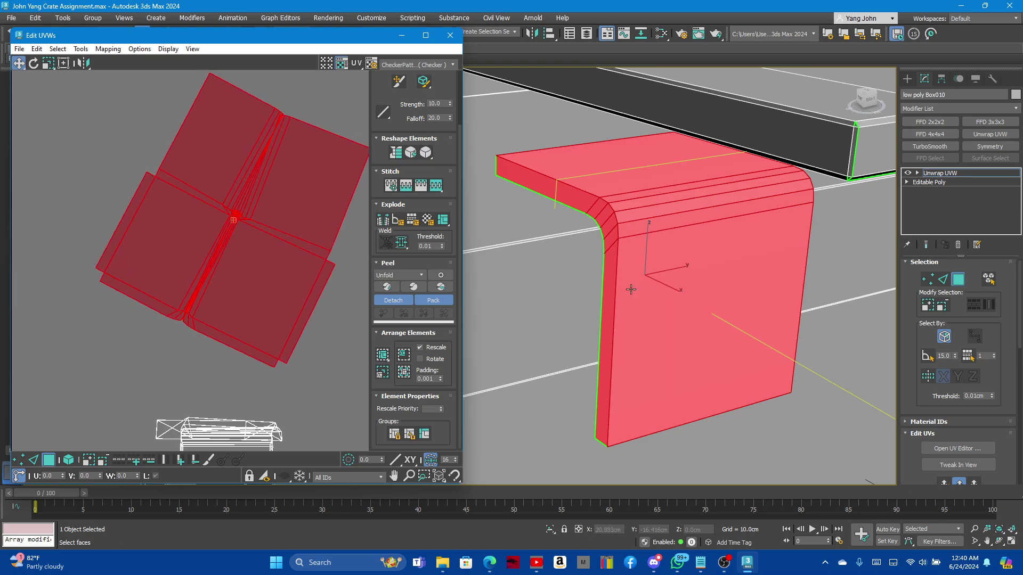
pyautogui.scroll(-2, 630, 289)
pyautogui.scroll(2, 652, 264)
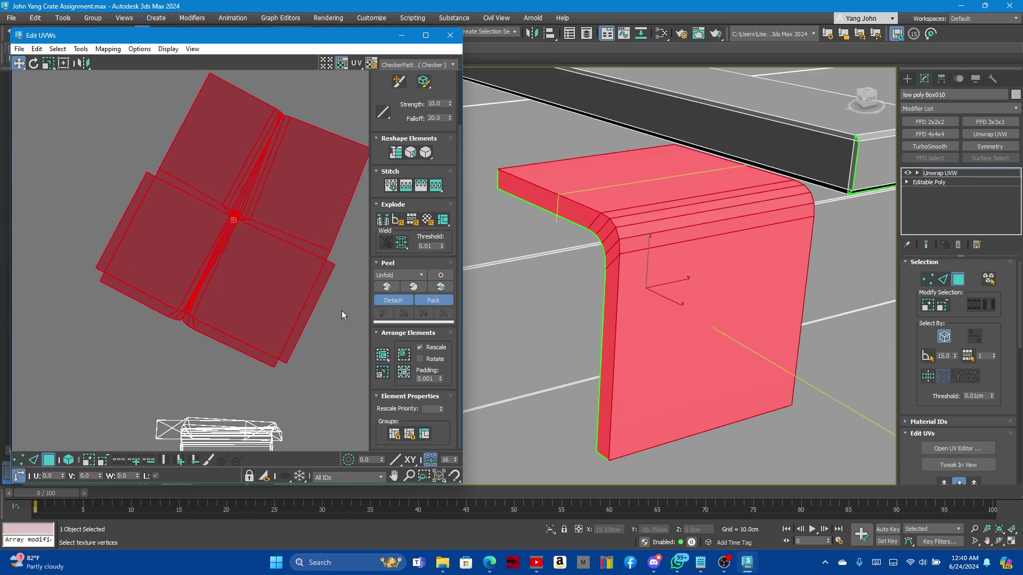
# Select the whole bracket UV island and rotate it upright, about 60 degrees.
pyautogui.click(280, 298)
pyautogui.click(184, 243)
pyautogui.doubleClick(184, 243)
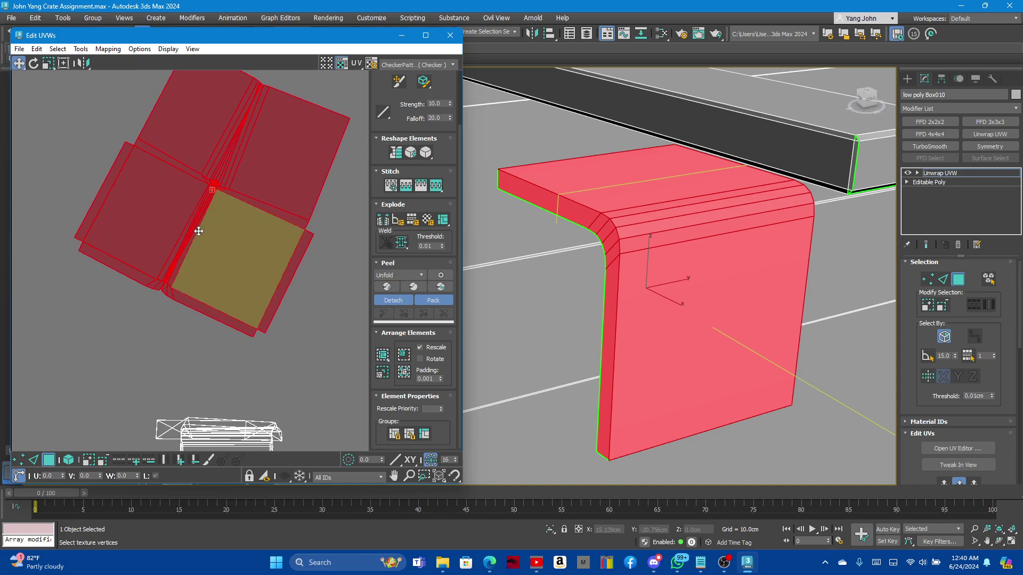
pyautogui.scroll(-2, 213, 251)
pyautogui.click(33, 63)
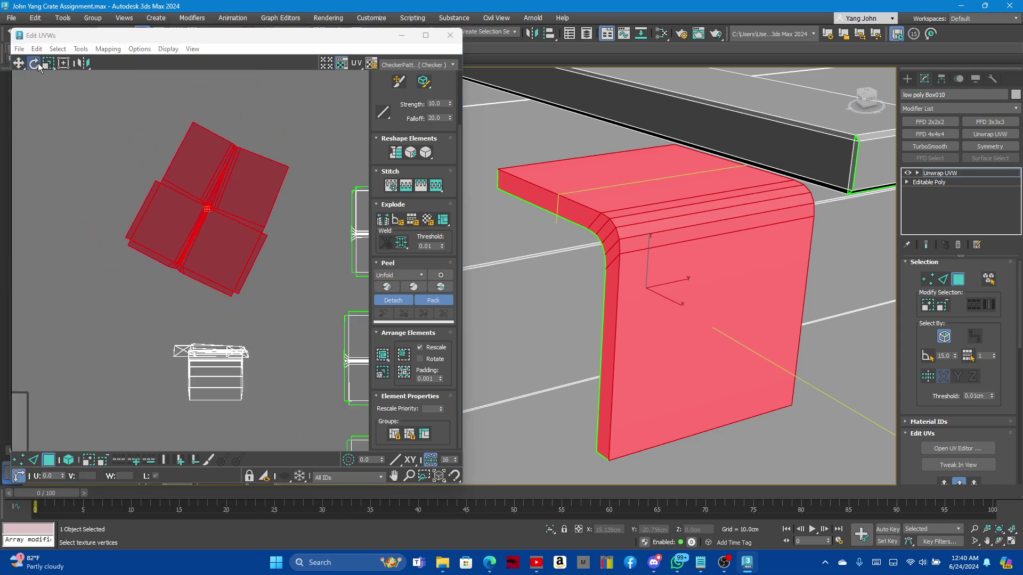
pyautogui.moveTo(244, 285)
pyautogui.mouseDown()
pyautogui.moveTo(265, 272)
pyautogui.moveTo(115, 163)
pyautogui.moveTo(142, 142)
pyautogui.mouseUp()
pyautogui.scroll(-1, 312, 208)
pyautogui.scroll(-1, 312, 207)
pyautogui.scroll(2, 312, 208)
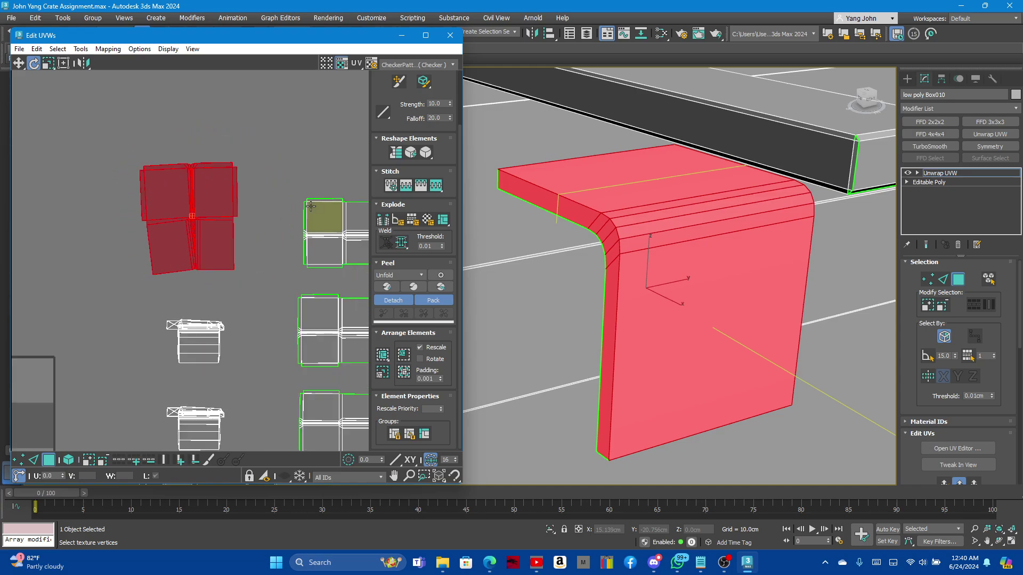
pyautogui.moveTo(156, 180)
pyautogui.mouseDown()
pyautogui.moveTo(109, 257)
pyautogui.moveTo(130, 288)
pyautogui.mouseUp()
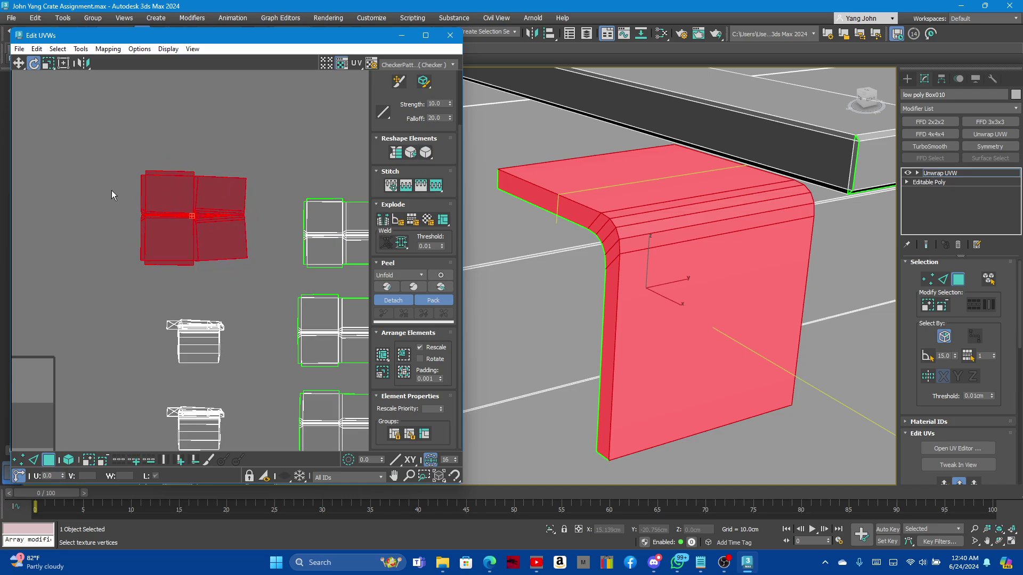
# Orbit the viewport to inspect the bracket's corner from below and above.
pyautogui.scroll(3, 186, 213)
pyautogui.scroll(3, 186, 214)
pyautogui.scroll(3, 186, 213)
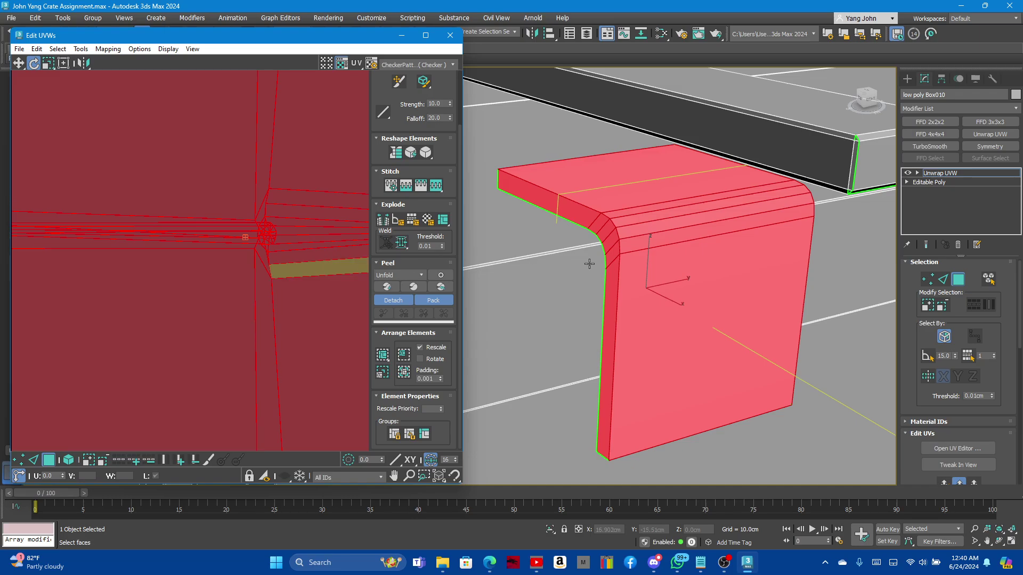
pyautogui.scroll(-5, 589, 264)
pyautogui.keyDown('alt'); pyautogui.moveTo(618, 267); pyautogui.dragTo(533, 255, button='middle'); pyautogui.keyUp('alt')
pyautogui.scroll(3, 533, 255)
pyautogui.scroll(2, 627, 249)
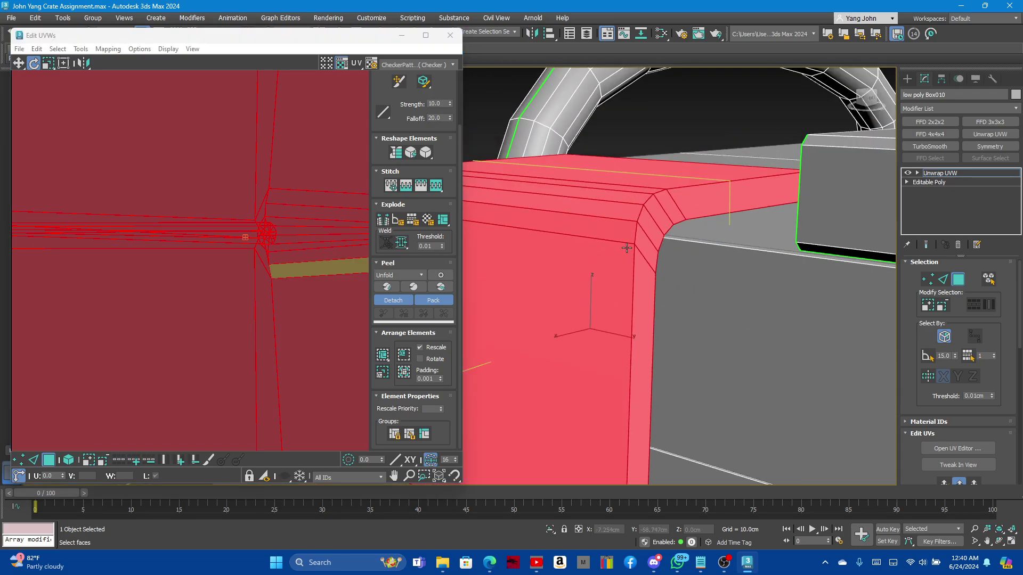
pyautogui.scroll(-4, 627, 248)
pyautogui.keyDown('alt'); pyautogui.moveTo(597, 274); pyautogui.dragTo(695, 295, button='middle'); pyautogui.keyUp('alt')
# Select the edge loop along the box's top edge and down its corner.
pyautogui.click(943, 279)
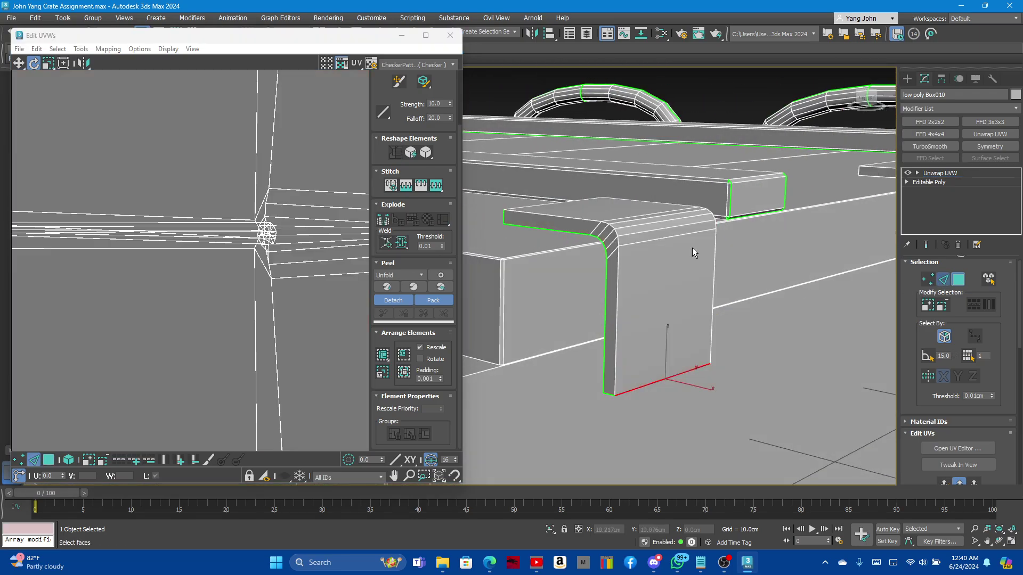
pyautogui.moveTo(618, 271)
pyautogui.keyDown('alt'); pyautogui.mouseDown(button='middle')
pyautogui.moveTo(514, 265)
pyautogui.moveTo(531, 233)
pyautogui.moveTo(569, 242)
pyautogui.moveTo(678, 311)
pyautogui.moveTo(624, 276)
pyautogui.moveTo(706, 270)
pyautogui.moveTo(627, 285)
pyautogui.moveTo(497, 250)
pyautogui.moveTo(511, 224)
pyautogui.moveTo(523, 273)
pyautogui.moveTo(618, 245)
pyautogui.mouseUp(button='middle'); pyautogui.keyUp('alt')
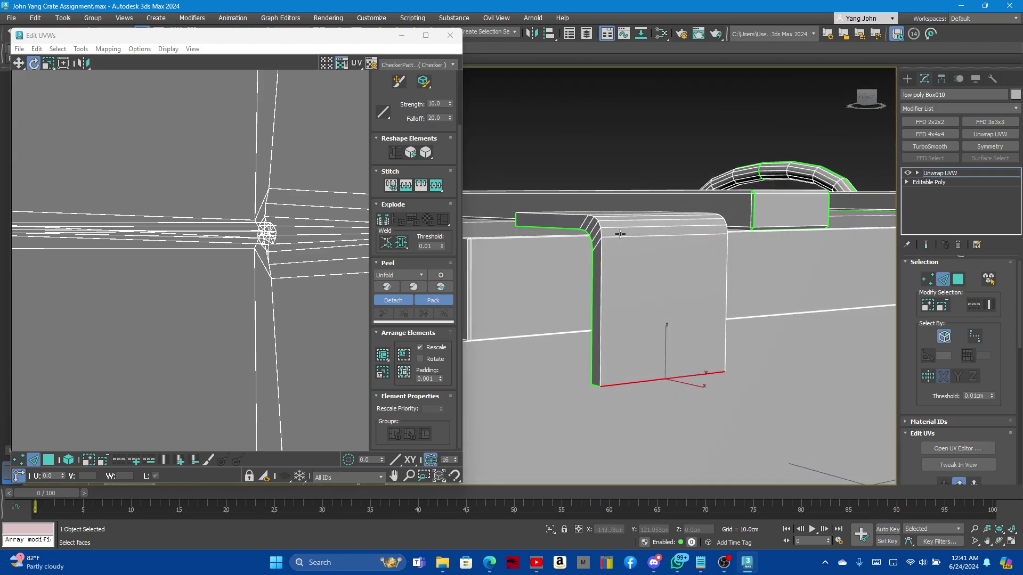
pyautogui.click(620, 235)
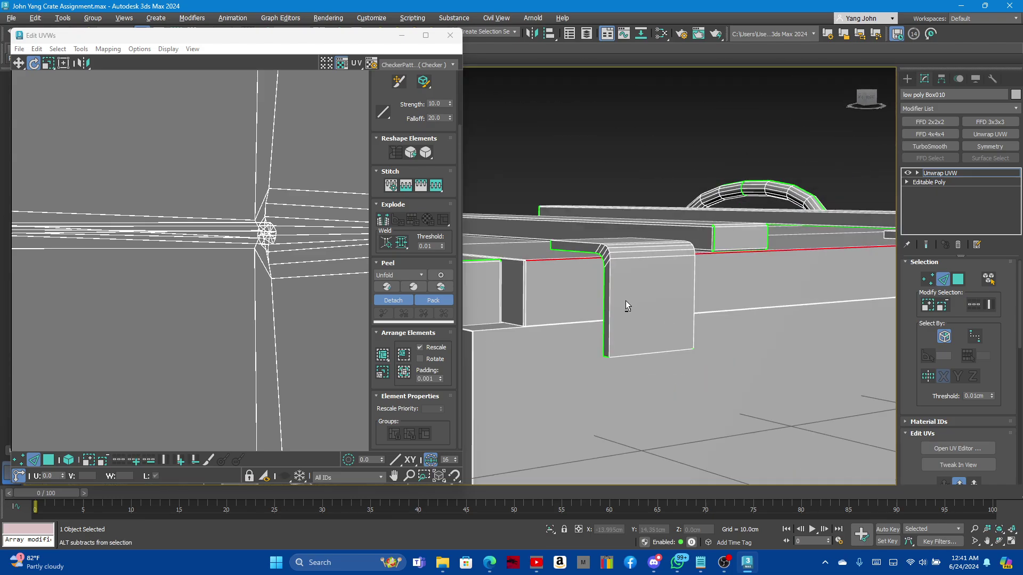
pyautogui.moveTo(625, 300)
pyautogui.keyDown('alt'); pyautogui.mouseDown(button='middle')
pyautogui.moveTo(560, 324)
pyautogui.moveTo(641, 134)
pyautogui.mouseUp(button='middle'); pyautogui.keyUp('alt')
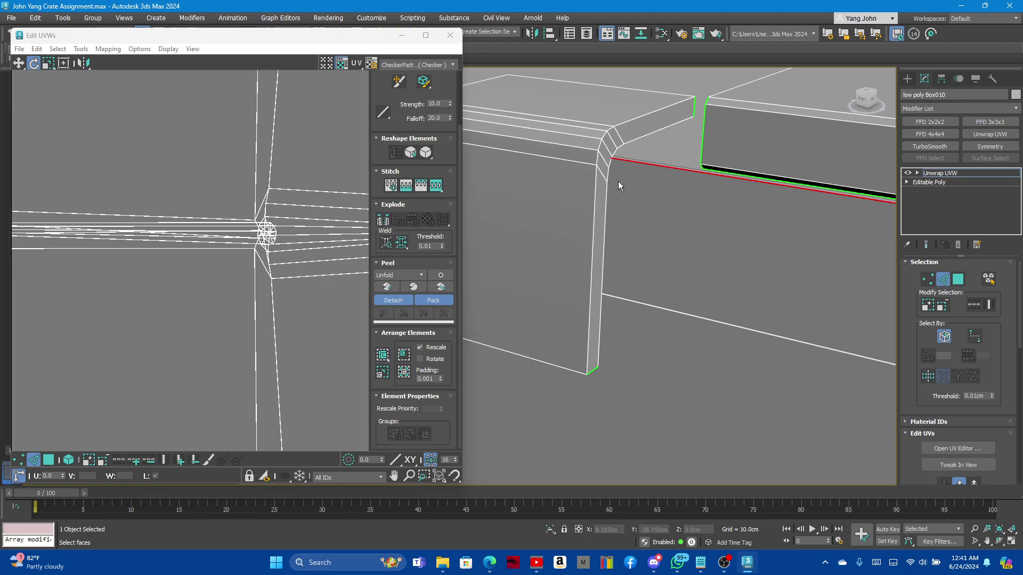
pyautogui.scroll(2, 607, 160)
pyautogui.scroll(2, 618, 142)
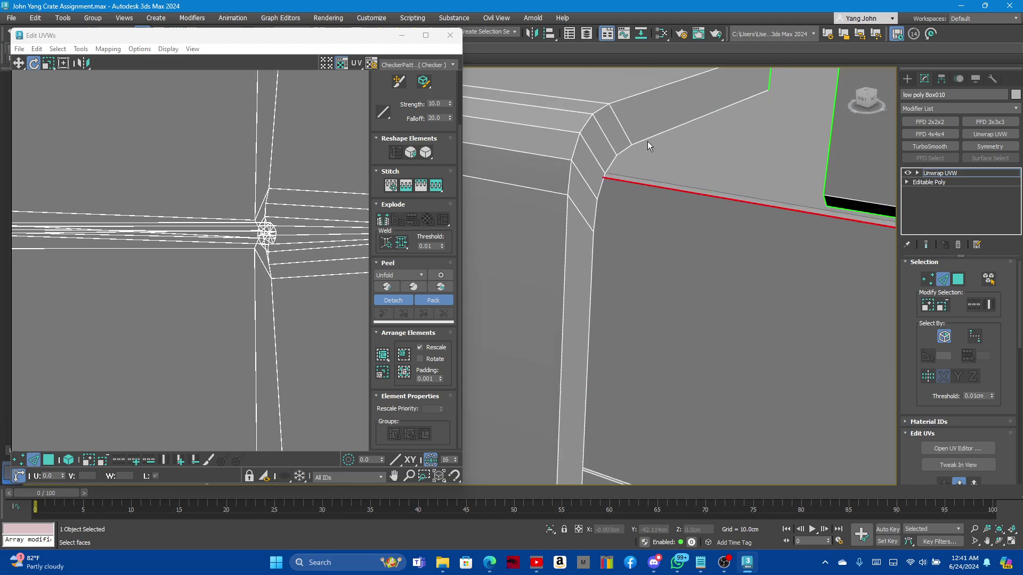
pyautogui.doubleClick(629, 148)
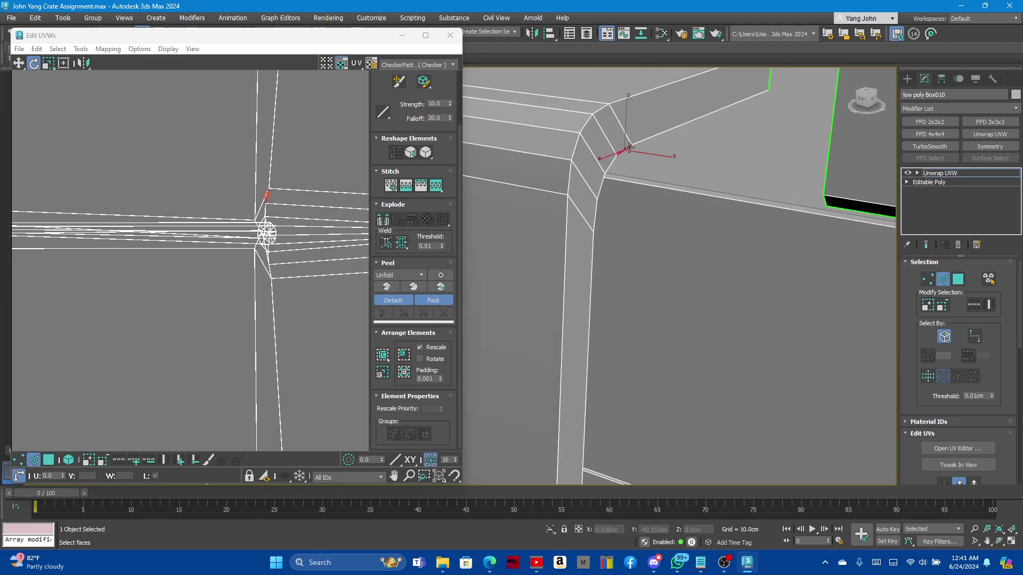
# Break the UVs along the selected corner edge loop.
pyautogui.rightClick(272, 221)
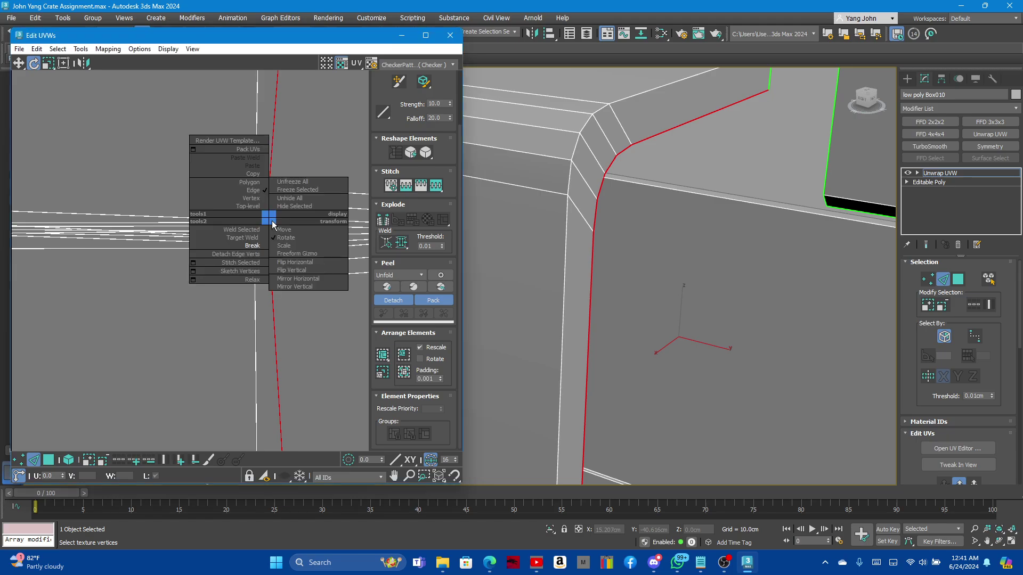
pyautogui.click(229, 244)
pyautogui.scroll(-3, 594, 231)
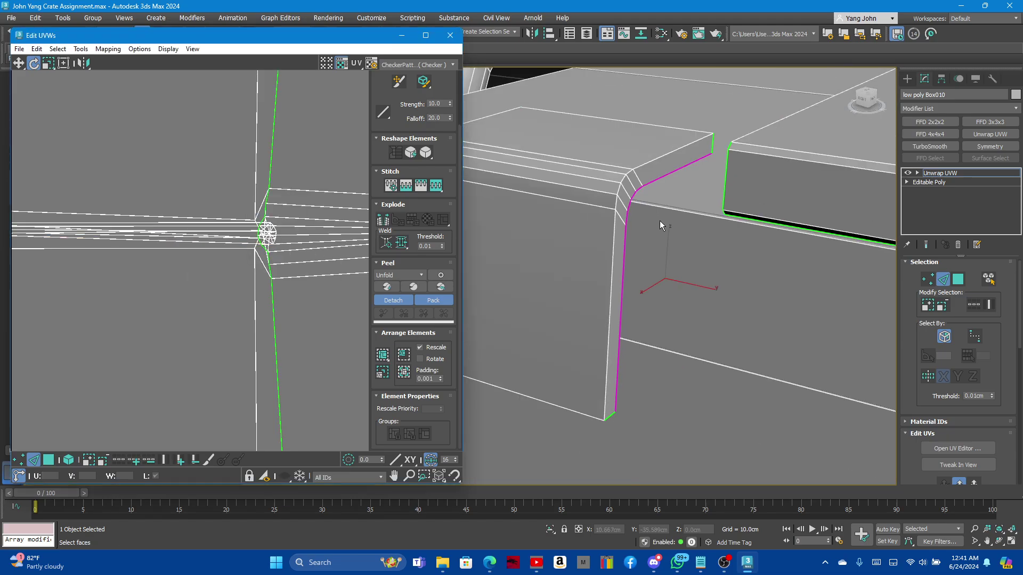
pyautogui.scroll(-2, 639, 228)
# Select the whole bracket element in Polygon mode.
pyautogui.keyDown('alt'); pyautogui.moveTo(617, 235); pyautogui.dragTo(679, 232, button='middle'); pyautogui.keyUp('alt')
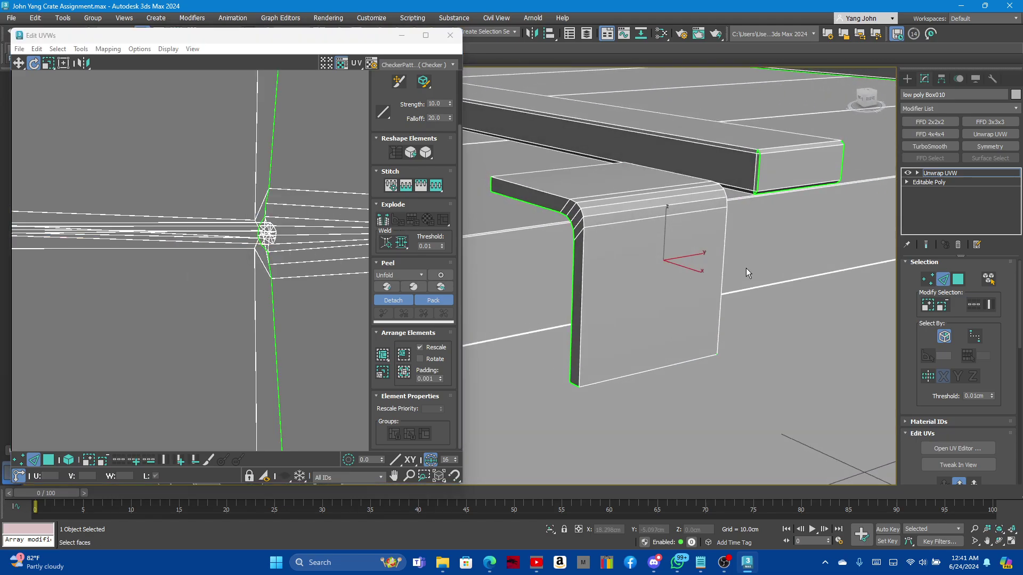
pyautogui.click(958, 279)
pyautogui.click(666, 288)
pyautogui.scroll(-3, 273, 203)
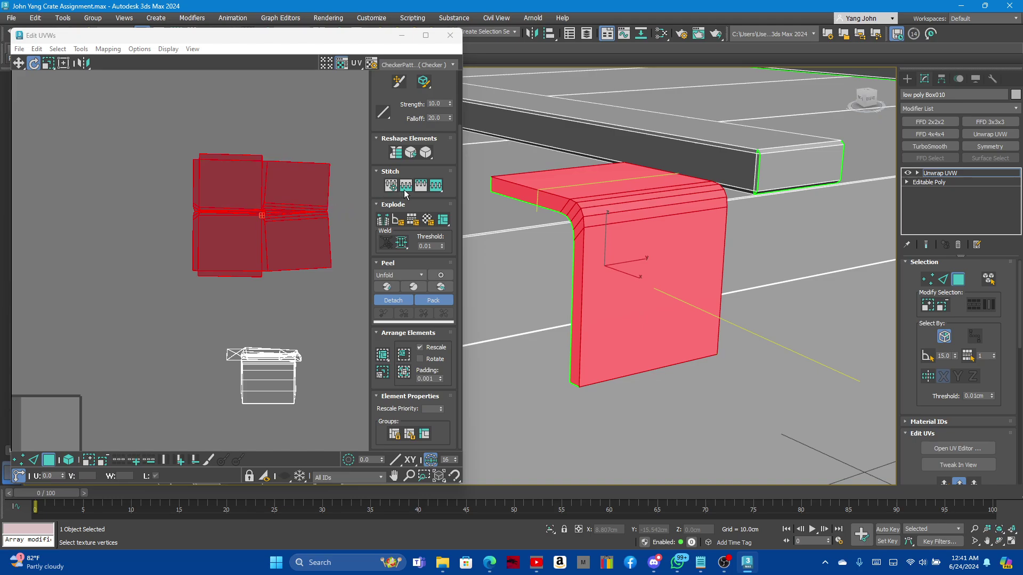
# Relax the bracket's UVs, trying and undoing a 16-degree island rotation.
pyautogui.click(426, 153)
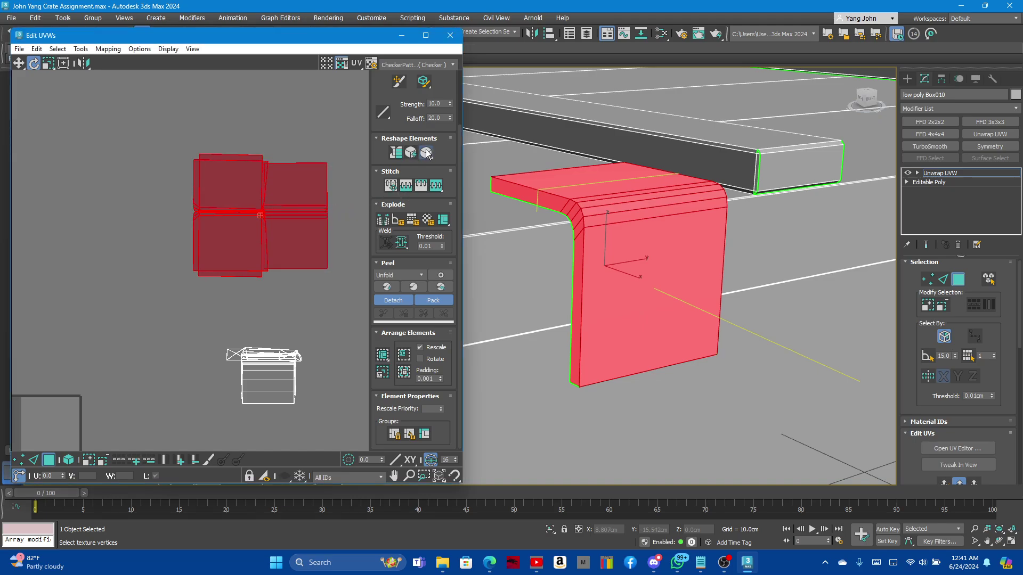
pyautogui.scroll(3, 263, 140)
pyautogui.click(196, 213)
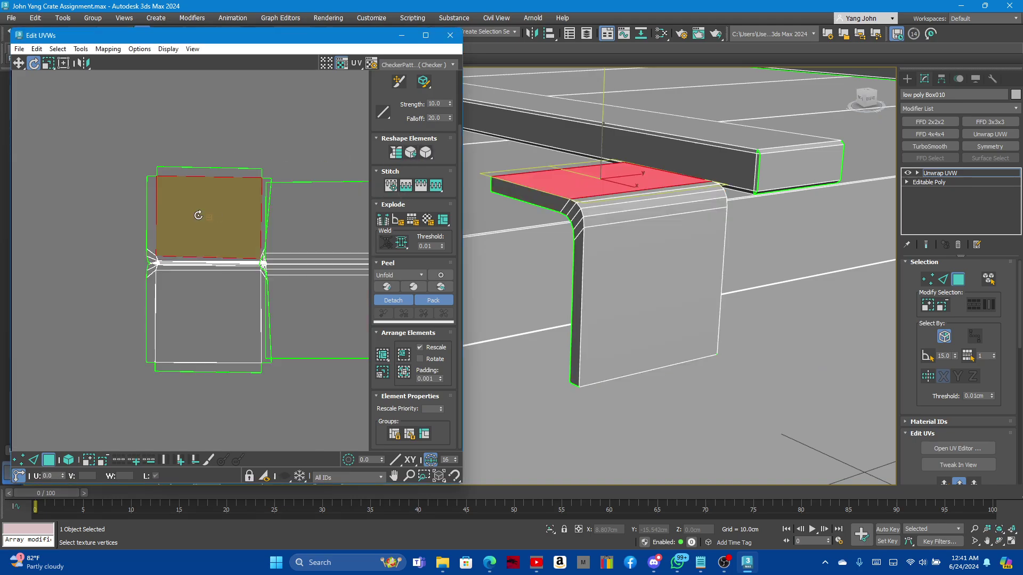
pyautogui.hotkey('ctrl', 'z')
pyautogui.moveTo(199, 216); pyautogui.dragTo(185, 222)
pyautogui.hotkey('ctrl', 'z')
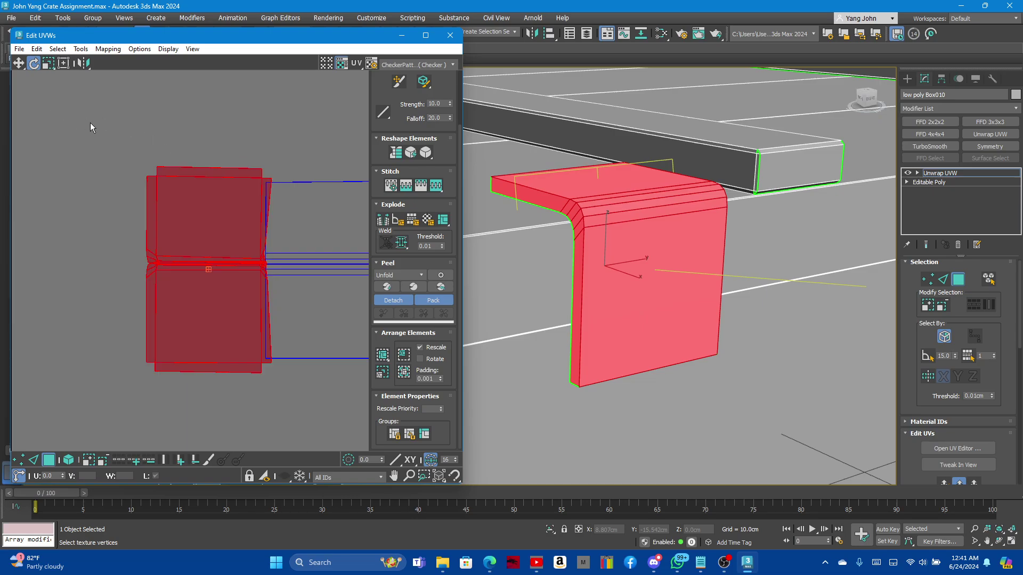
# Select the bracket's whole UV element with the Move tool.
pyautogui.click(19, 64)
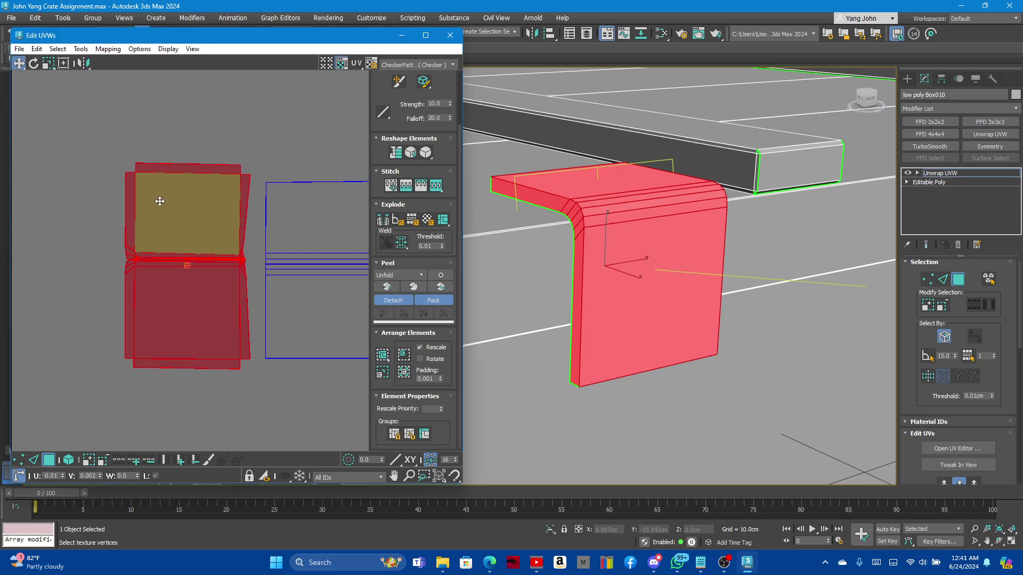
pyautogui.scroll(3, 237, 237)
pyautogui.click(237, 241)
pyautogui.scroll(1, 229, 226)
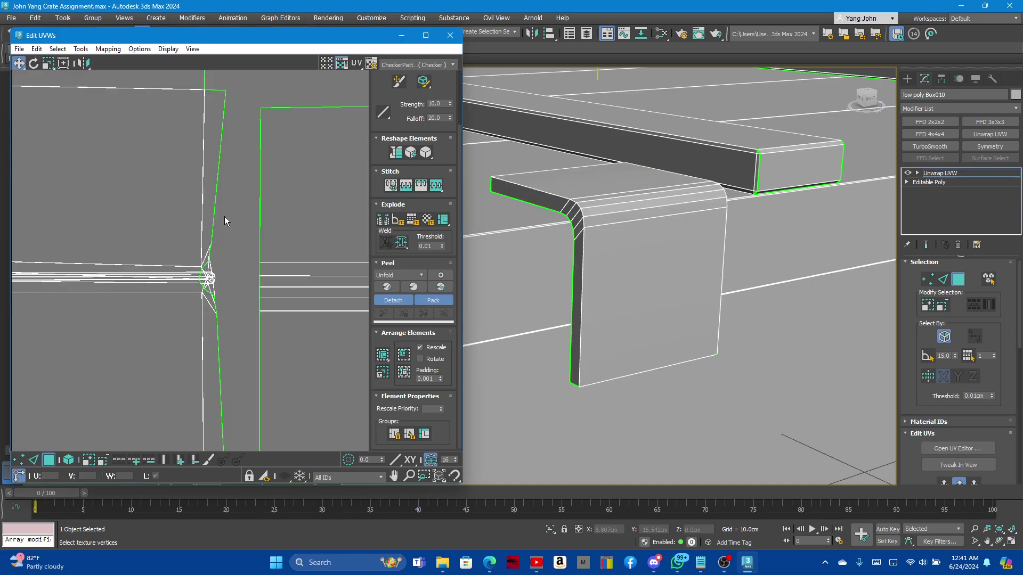
pyautogui.click(165, 224)
pyautogui.doubleClick(162, 225)
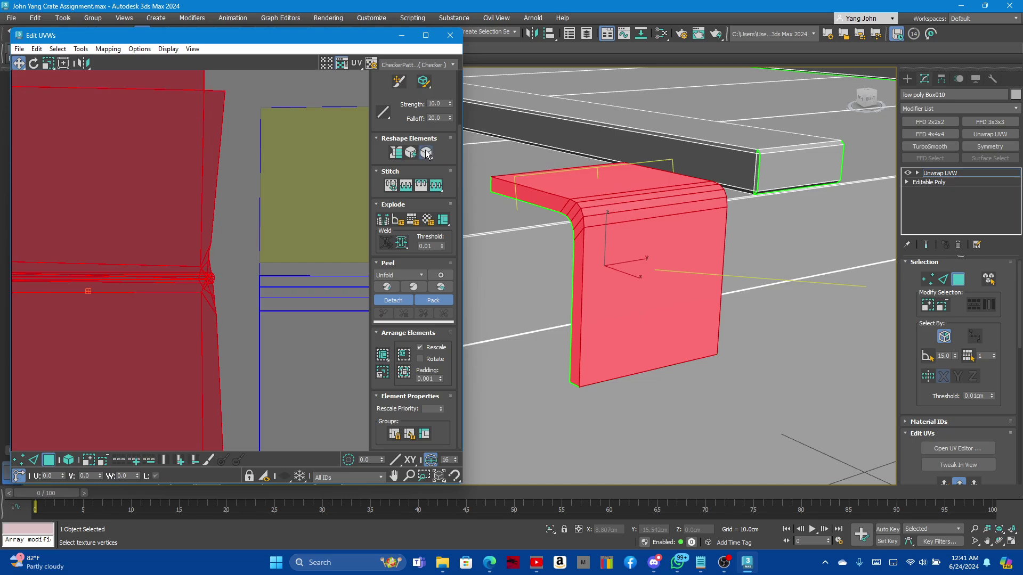
pyautogui.keyDown('alt'); pyautogui.moveTo(578, 206); pyautogui.dragTo(538, 213, button='middle'); pyautogui.keyUp('alt')
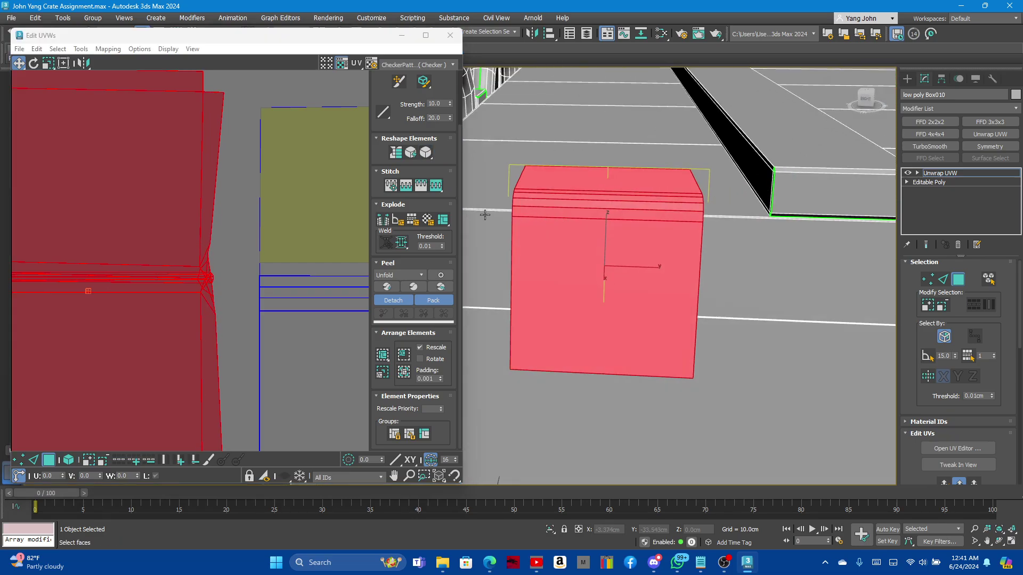
pyautogui.scroll(-2, 238, 175)
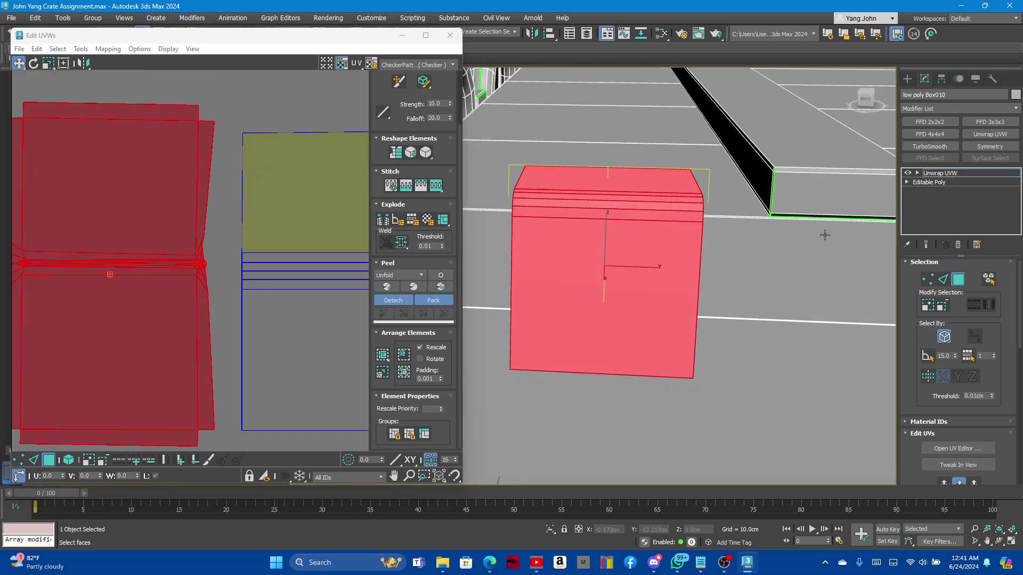
# Stitch the right UV piece onto the bracket's shared open edge.
pyautogui.click(942, 279)
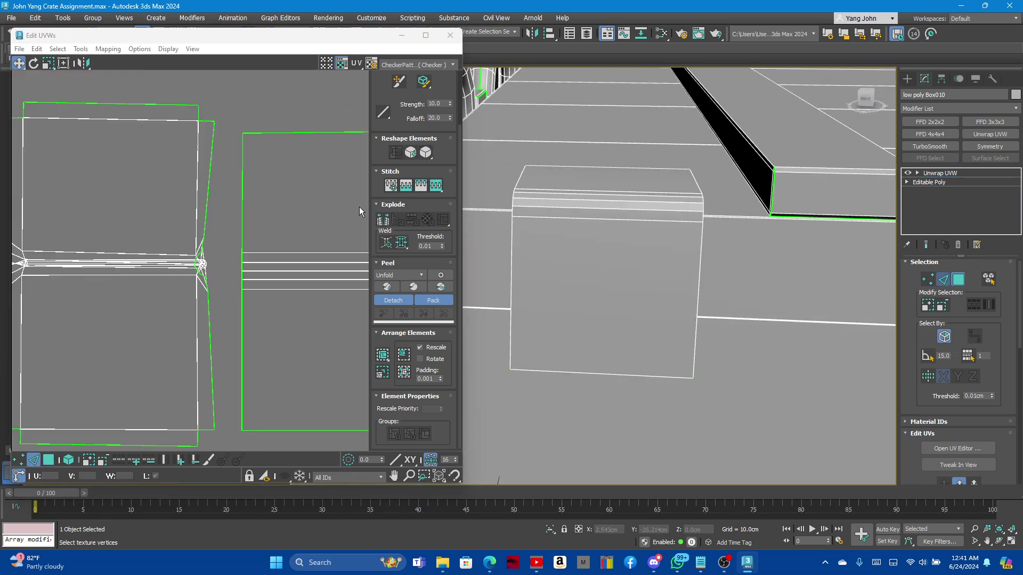
pyautogui.click(212, 155)
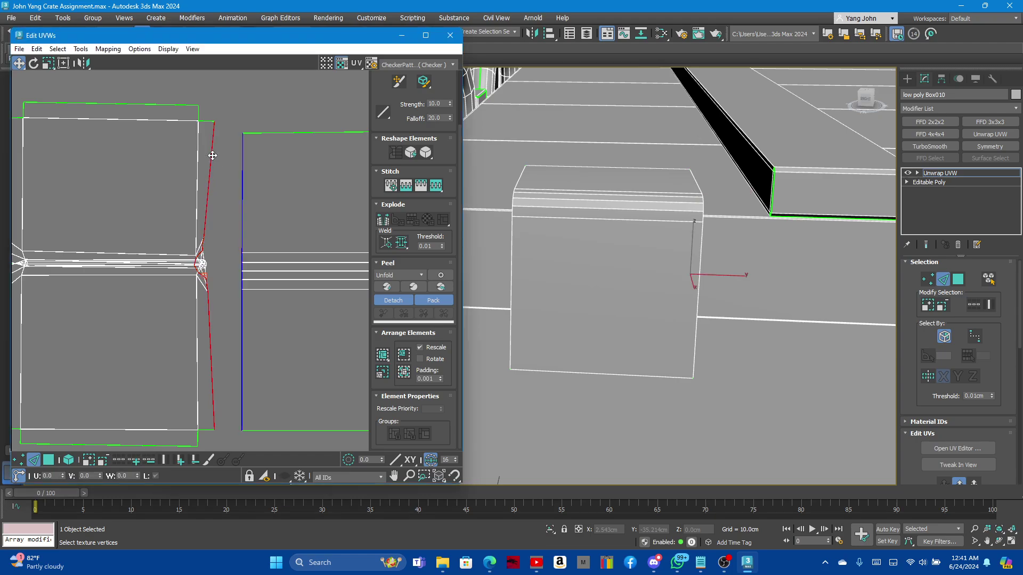
pyautogui.click(423, 188)
pyautogui.scroll(-3, 216, 174)
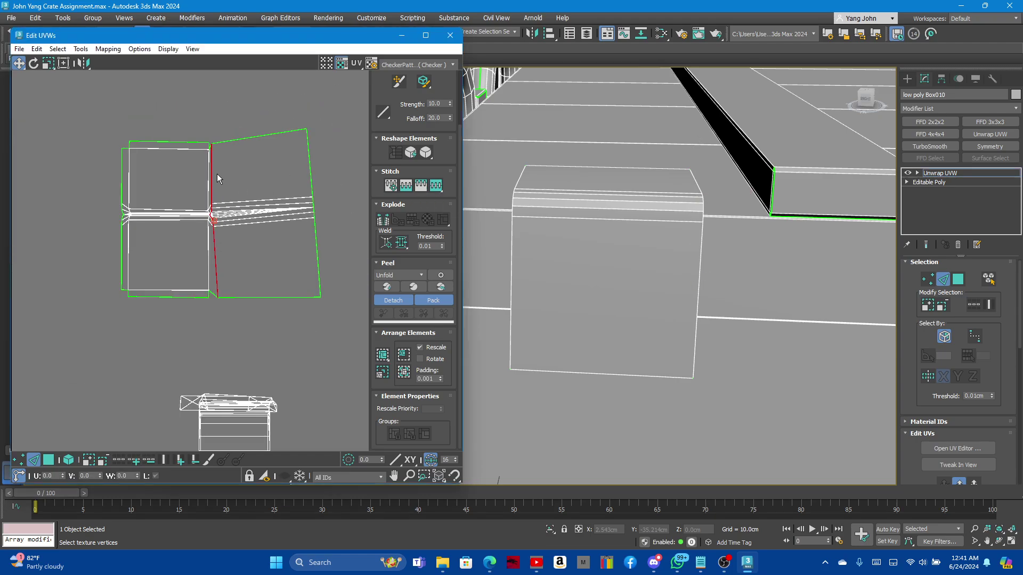
pyautogui.scroll(-1, 216, 174)
# Select all UV faces and straighten them into even rectangular shells.
pyautogui.hotkey('ctrl', 'a')
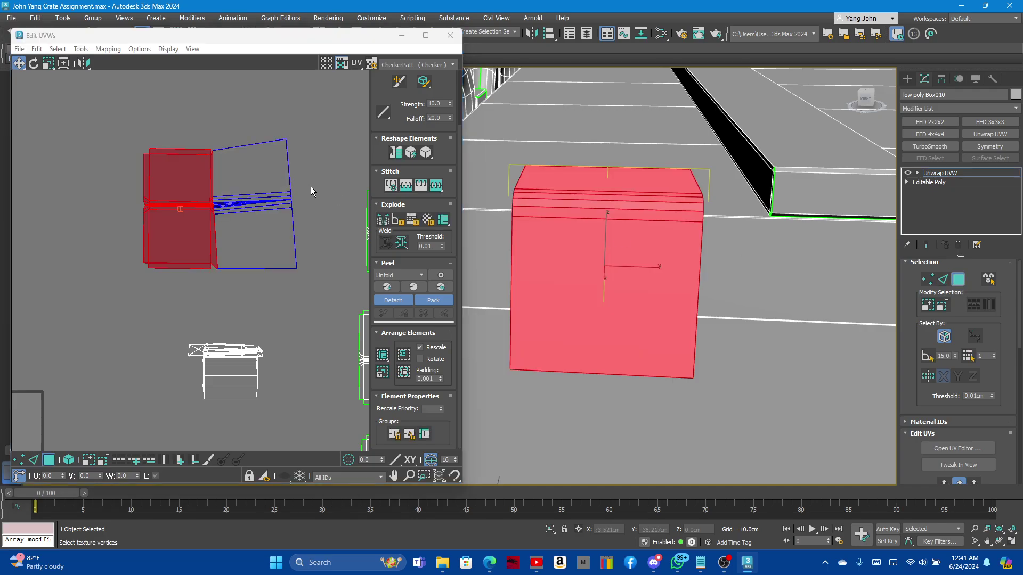
pyautogui.click(426, 154)
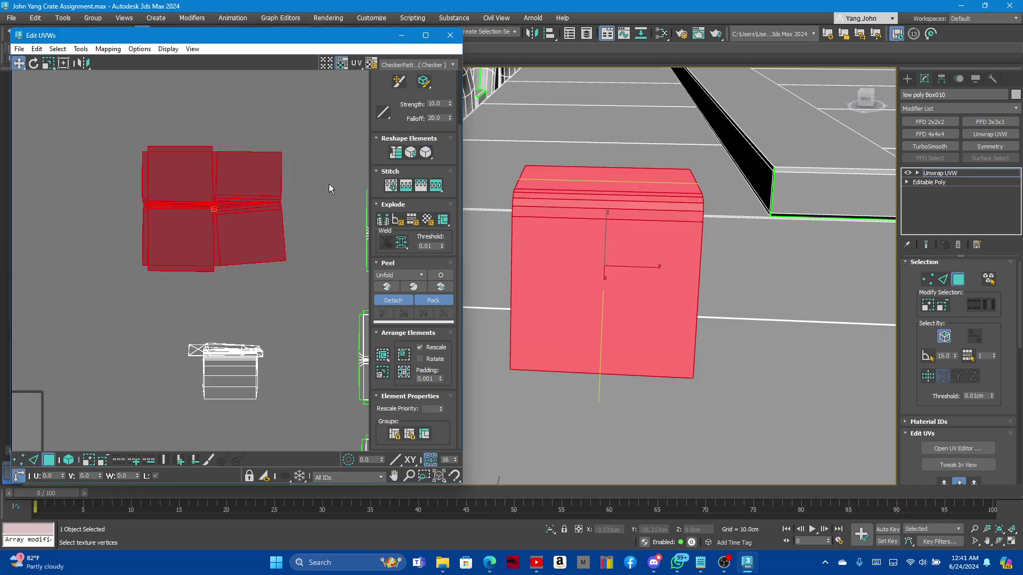
pyautogui.scroll(5, 288, 194)
pyautogui.scroll(-2, 559, 266)
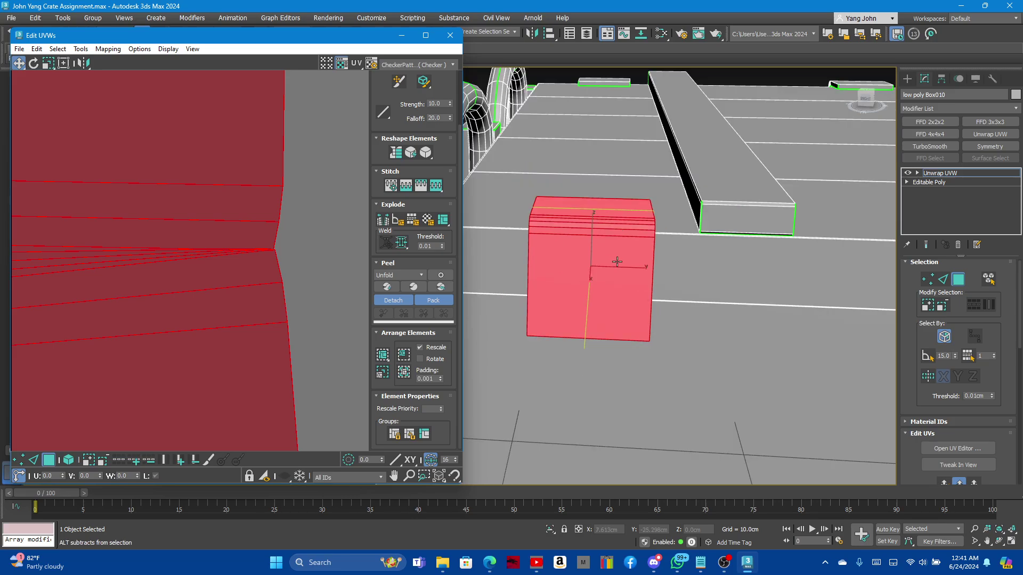
pyautogui.keyDown('alt'); pyautogui.moveTo(616, 261); pyautogui.dragTo(677, 252, button='middle'); pyautogui.keyUp('alt')
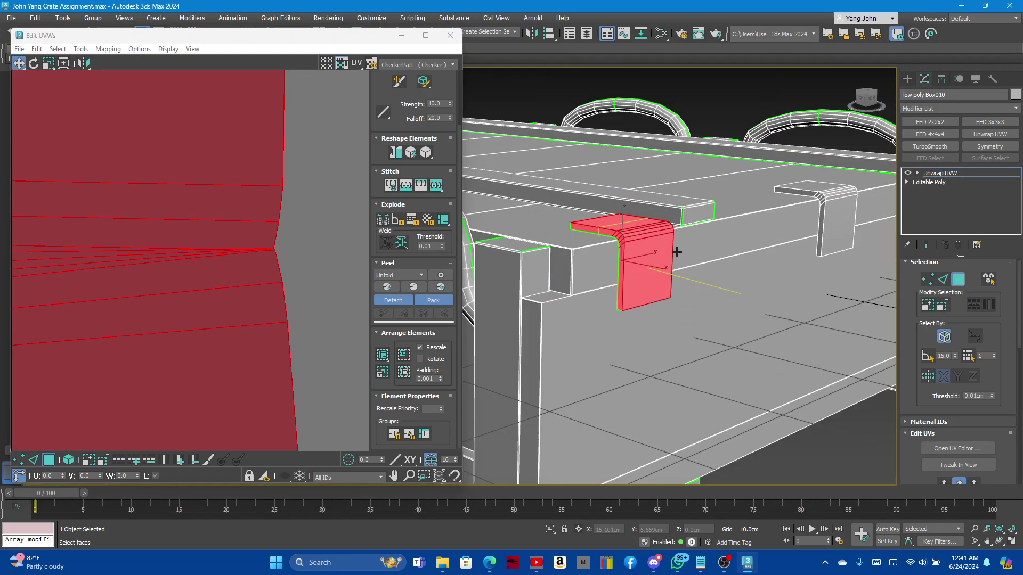
pyautogui.scroll(-5, 677, 252)
pyautogui.scroll(4, 692, 245)
pyautogui.scroll(3, 709, 239)
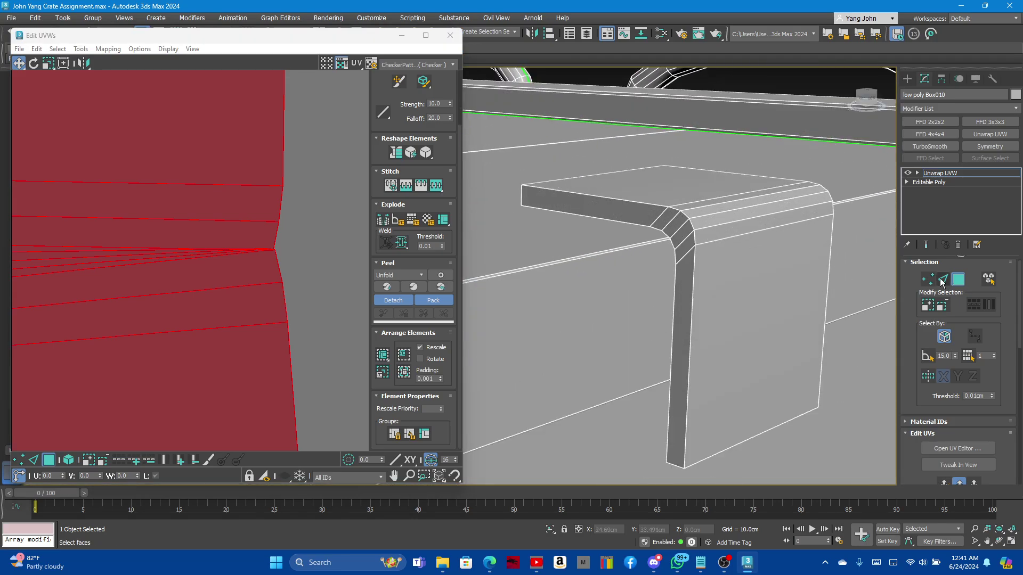
# In Edge mode, select the bracket's top-and-leg, front and back border edge loops.
pyautogui.click(942, 280)
pyautogui.scroll(-5, 180, 216)
pyautogui.scroll(-3, 191, 213)
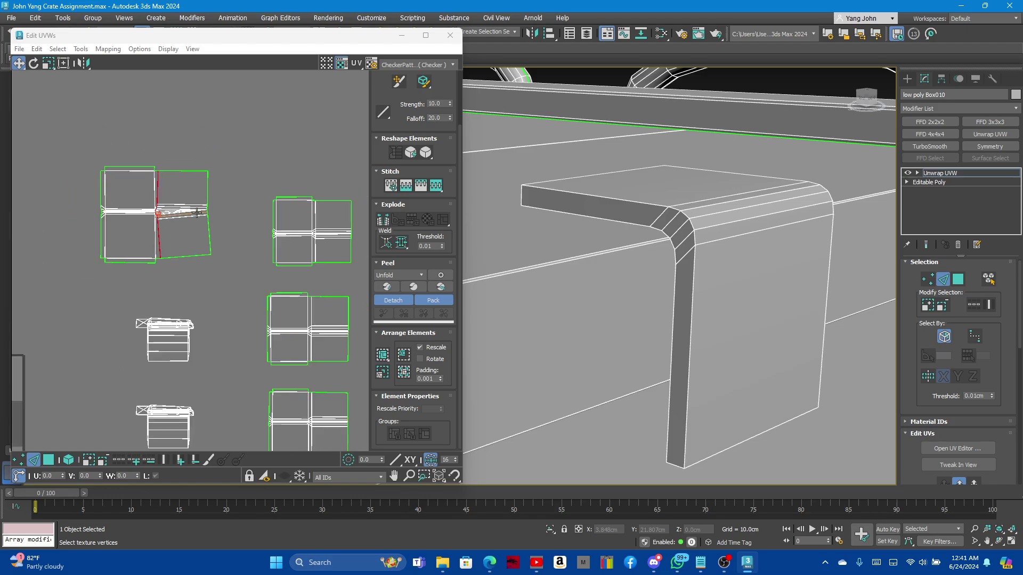
pyautogui.scroll(2, 215, 214)
pyautogui.scroll(2, 226, 219)
pyautogui.scroll(-2, 226, 218)
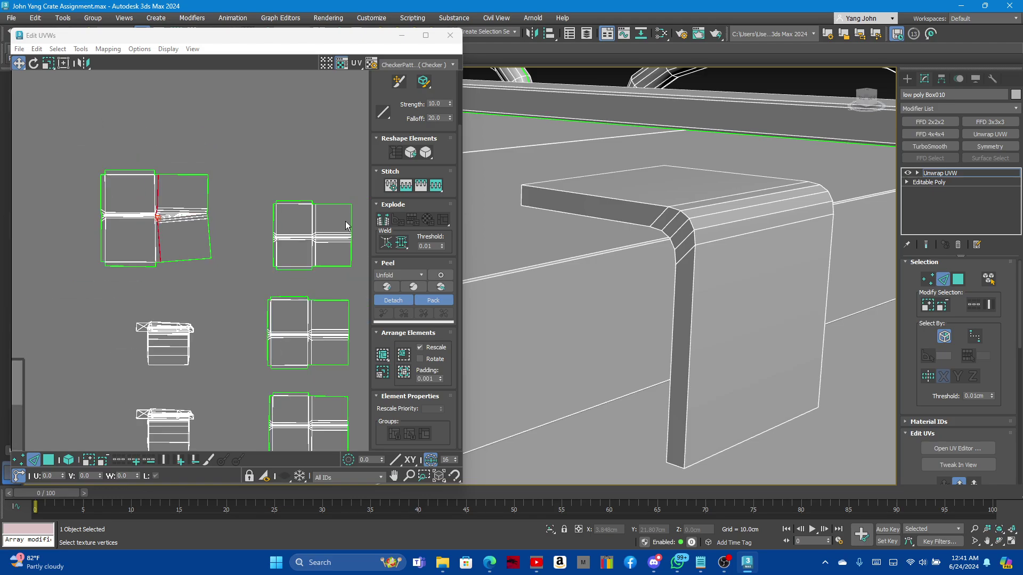
pyautogui.doubleClick(623, 221)
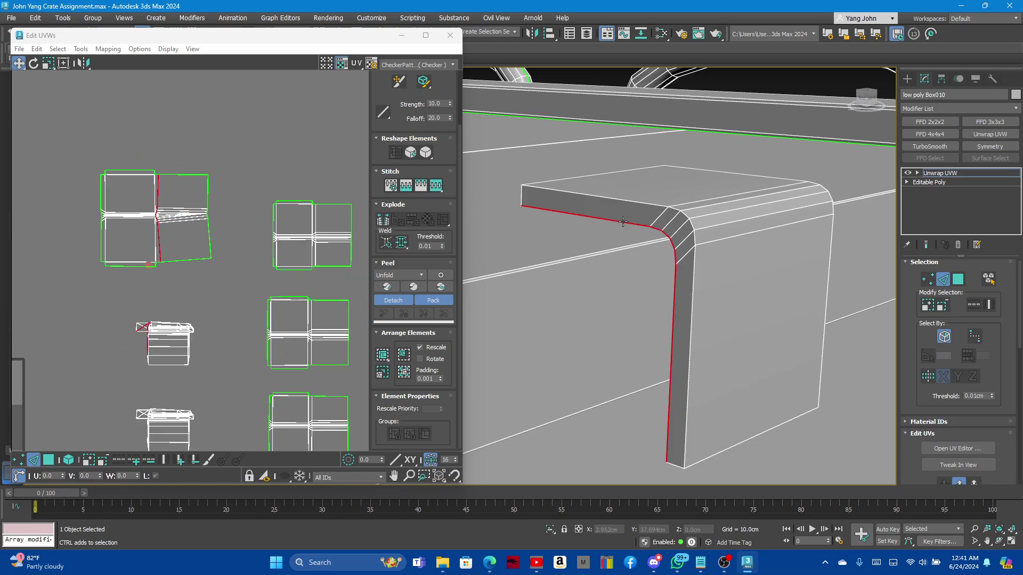
pyautogui.keyDown('ctrl'); pyautogui.doubleClick(630, 202); pyautogui.keyUp('ctrl')
pyautogui.keyDown('ctrl'); pyautogui.doubleClick(832, 196); pyautogui.keyUp('ctrl')
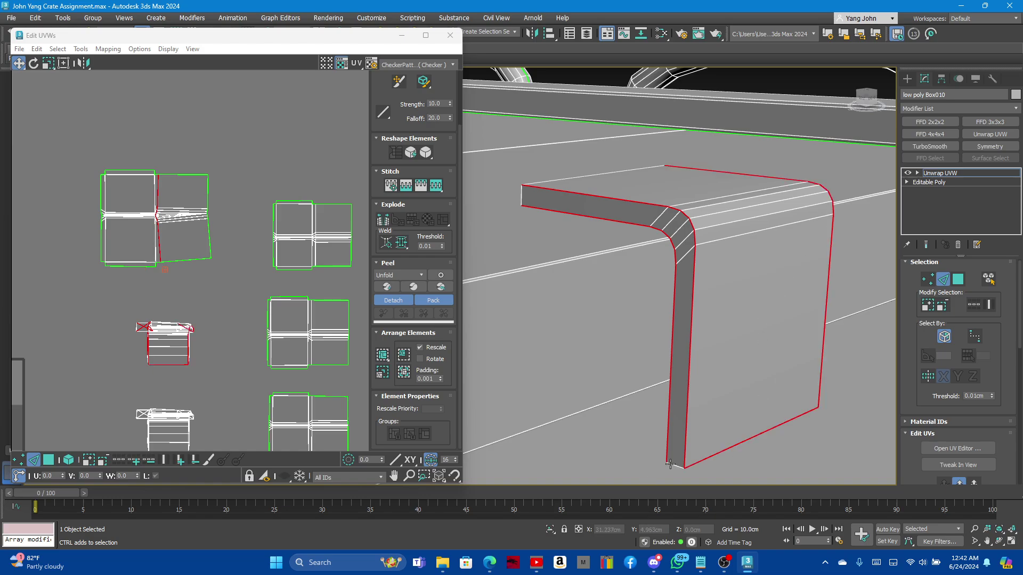
# Orbit around the bracket to check every side and add its narrow side edge.
pyautogui.moveTo(690, 459)
pyautogui.keyDown('alt'); pyautogui.mouseDown(button='middle')
pyautogui.moveTo(674, 399)
pyautogui.moveTo(706, 424)
pyautogui.moveTo(646, 338)
pyautogui.moveTo(611, 326)
pyautogui.mouseUp(button='middle'); pyautogui.keyUp('alt')
pyautogui.scroll(3, 736, 363)
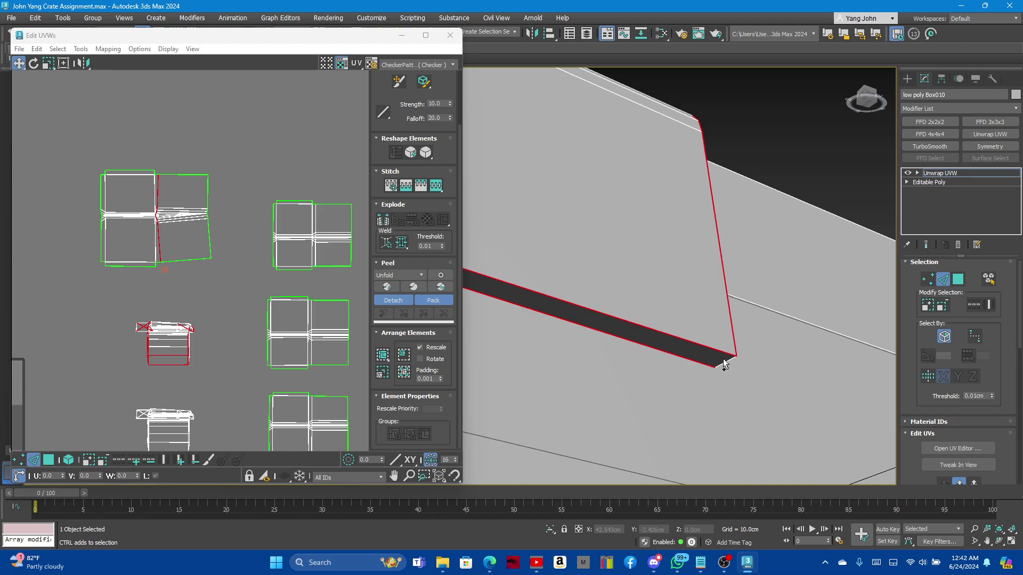
pyautogui.scroll(-5, 725, 362)
pyautogui.keyDown('alt'); pyautogui.moveTo(724, 362); pyautogui.dragTo(609, 381, button='middle'); pyautogui.keyUp('alt')
pyautogui.scroll(5, 560, 296)
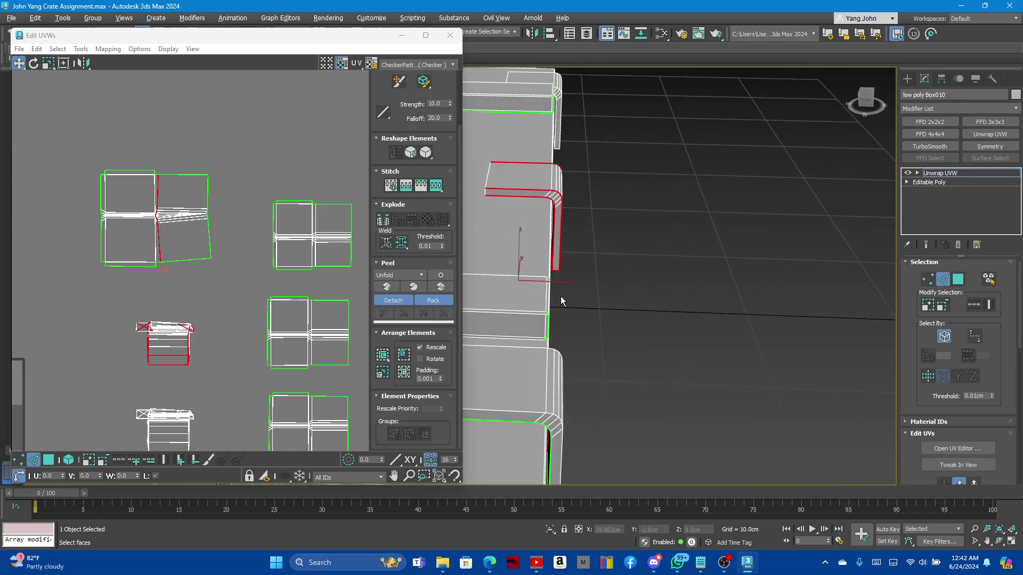
pyautogui.moveTo(476, 186)
pyautogui.keyDown('alt'); pyautogui.mouseDown(button='middle')
pyautogui.moveTo(529, 237)
pyautogui.moveTo(588, 251)
pyautogui.moveTo(611, 229)
pyautogui.mouseUp(button='middle'); pyautogui.keyUp('alt')
pyautogui.scroll(-5, 588, 253)
pyautogui.scroll(3, 625, 254)
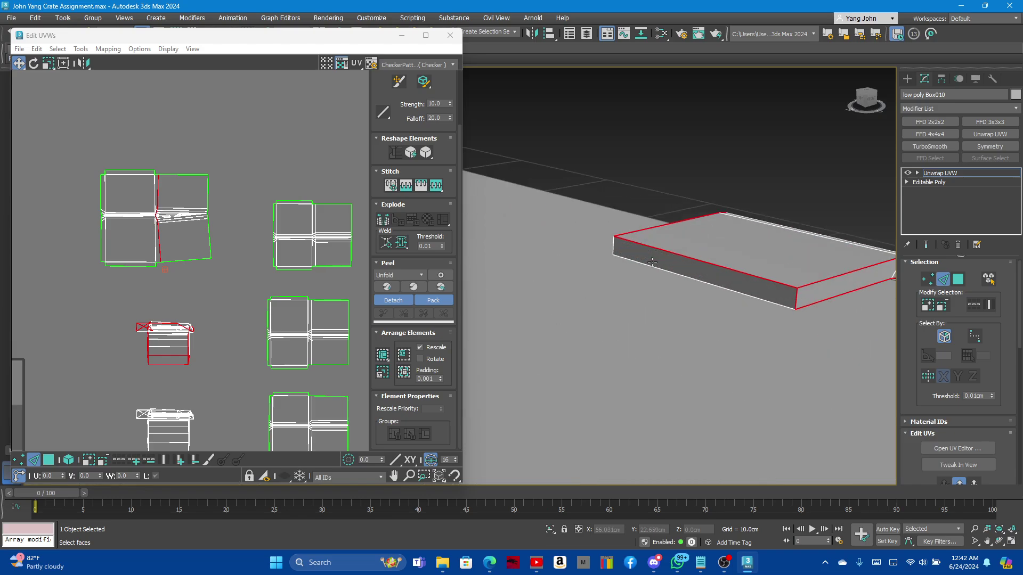
pyautogui.scroll(4, 595, 233)
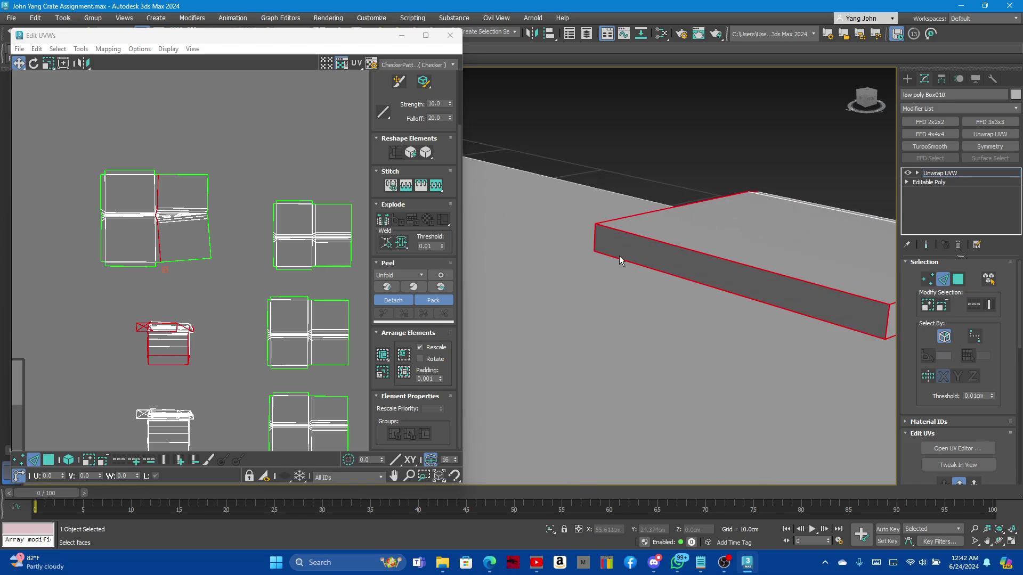
pyautogui.scroll(-4, 619, 256)
pyautogui.moveTo(714, 280)
pyautogui.keyDown('alt'); pyautogui.mouseDown(button='middle')
pyautogui.moveTo(594, 273)
pyautogui.moveTo(566, 247)
pyautogui.mouseUp(button='middle'); pyautogui.keyUp('alt')
pyautogui.scroll(3, 673, 278)
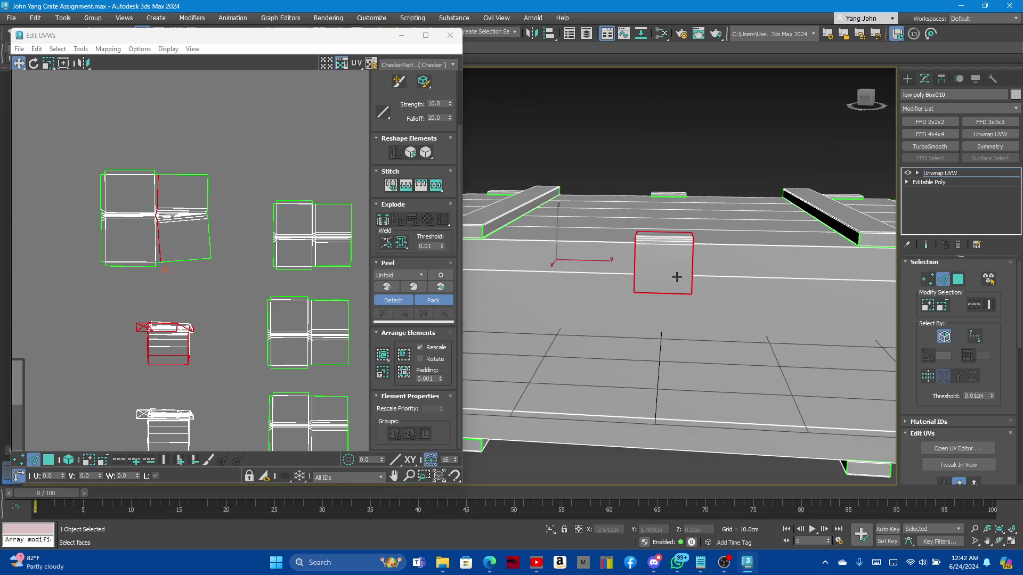
pyautogui.keyDown('alt'); pyautogui.moveTo(673, 279); pyautogui.dragTo(616, 263, button='middle'); pyautogui.keyUp('alt')
pyautogui.scroll(2, 634, 252)
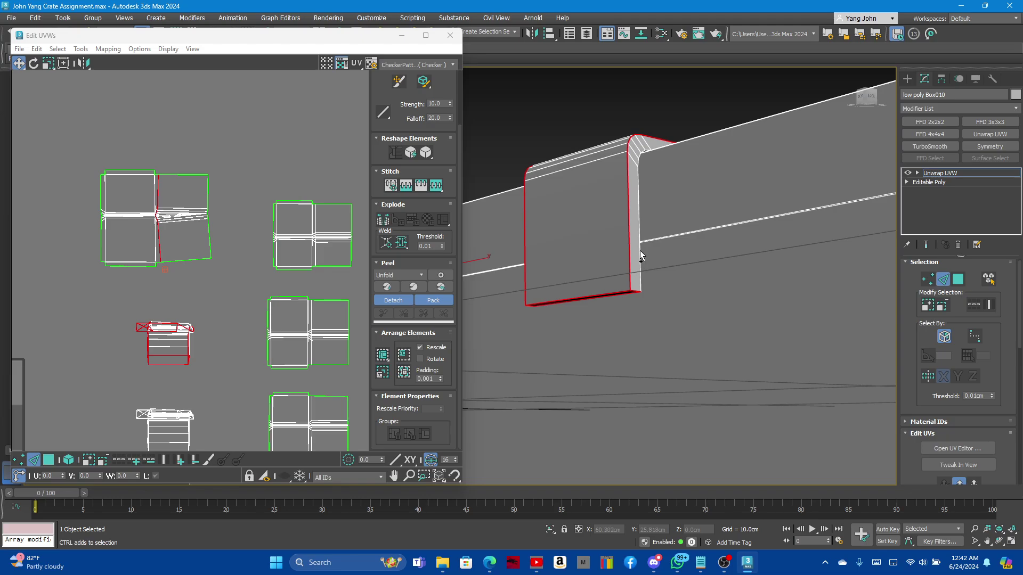
pyautogui.keyDown('ctrl'); pyautogui.click(638, 255); pyautogui.keyUp('ctrl')
pyautogui.scroll(-3, 631, 262)
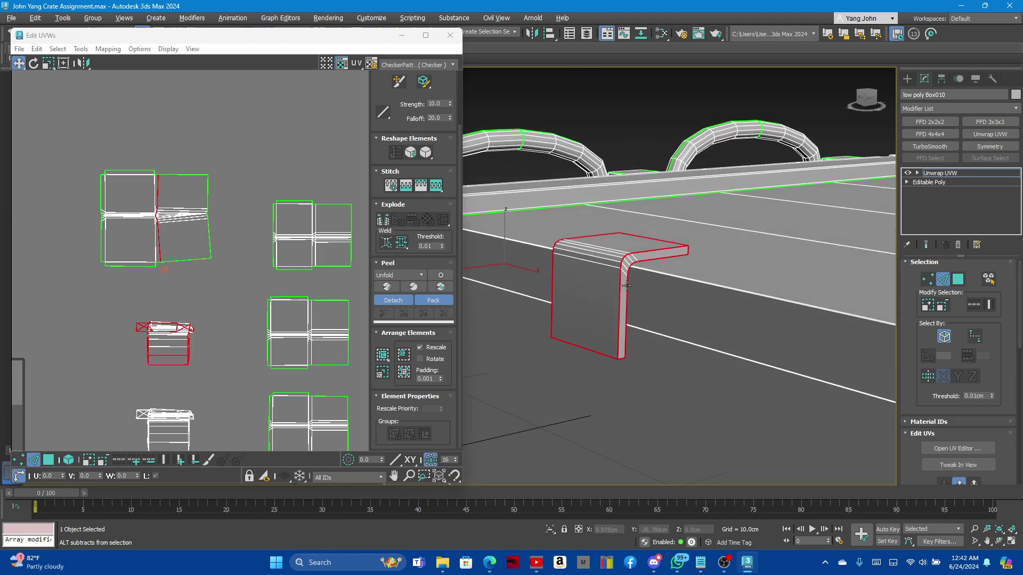
pyautogui.keyDown('alt'); pyautogui.moveTo(631, 262); pyautogui.dragTo(616, 214, button='middle'); pyautogui.keyUp('alt')
pyautogui.scroll(3, 615, 213)
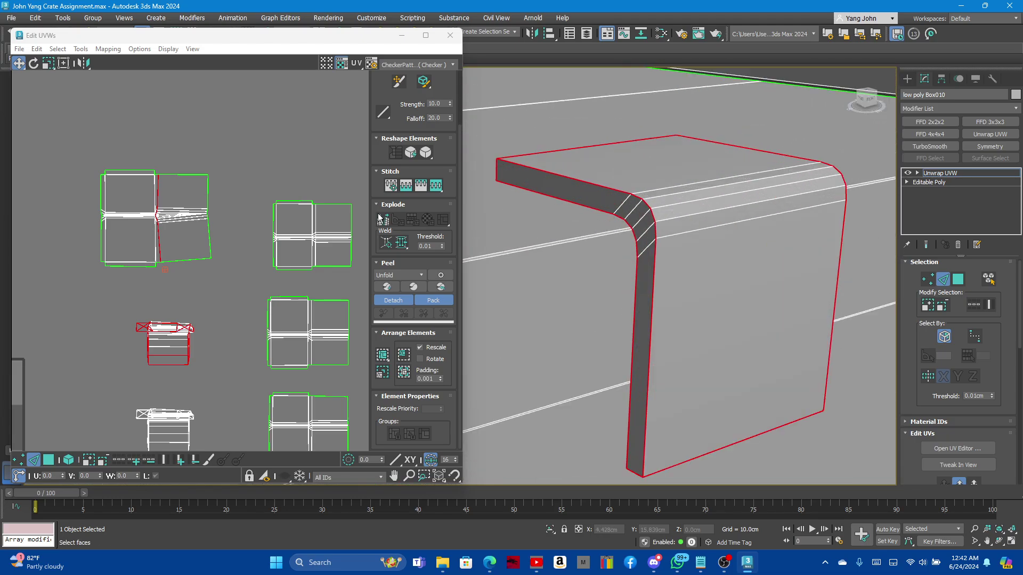
# Break the UVs along the selected bracket border edges.
pyautogui.scroll(2, 187, 286)
pyautogui.scroll(2, 160, 302)
pyautogui.rightClick(159, 302)
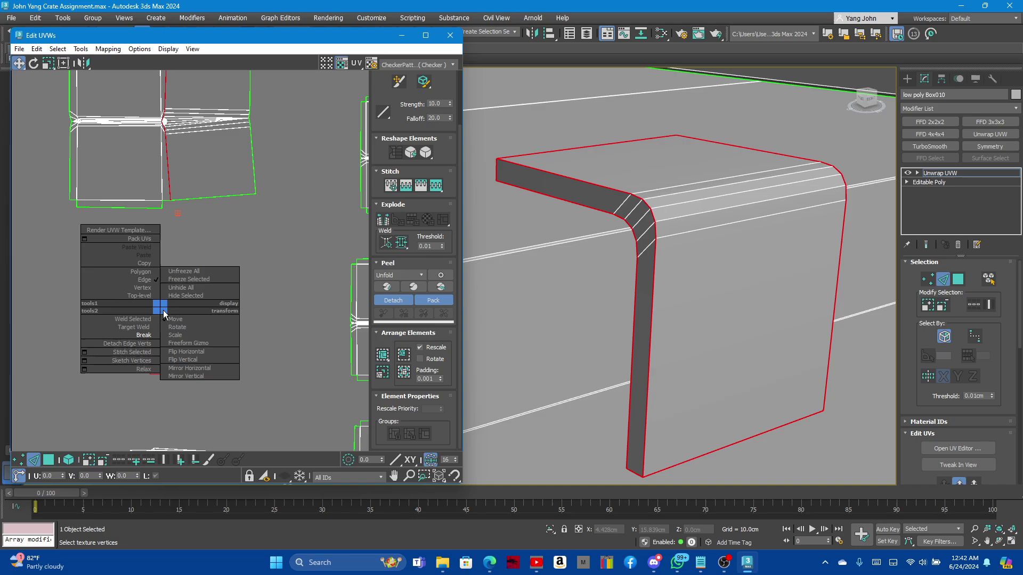
pyautogui.click(128, 333)
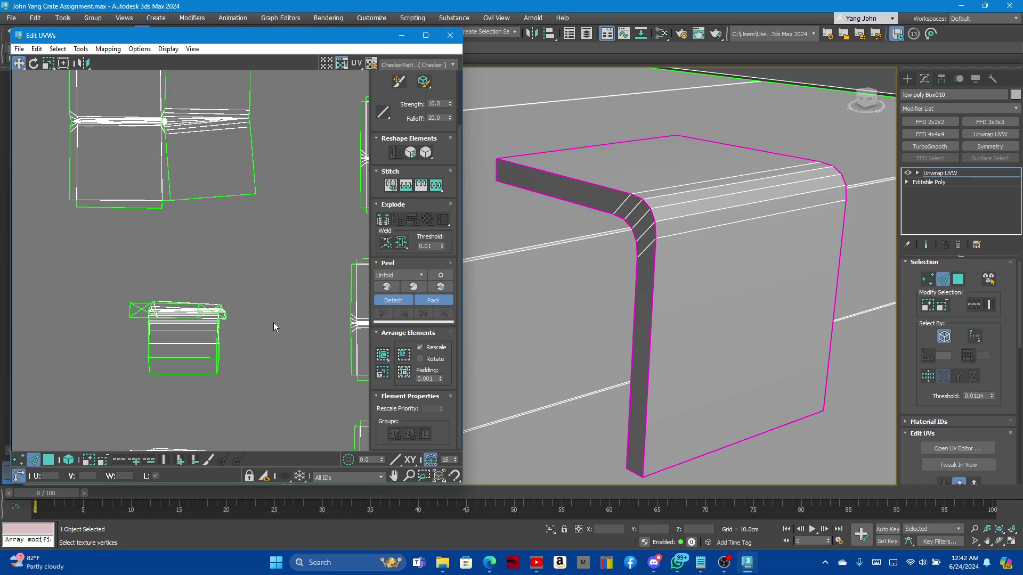
# Relax the bracket's top, side and front faces, then the whole UV element.
pyautogui.click(957, 279)
pyautogui.click(721, 258)
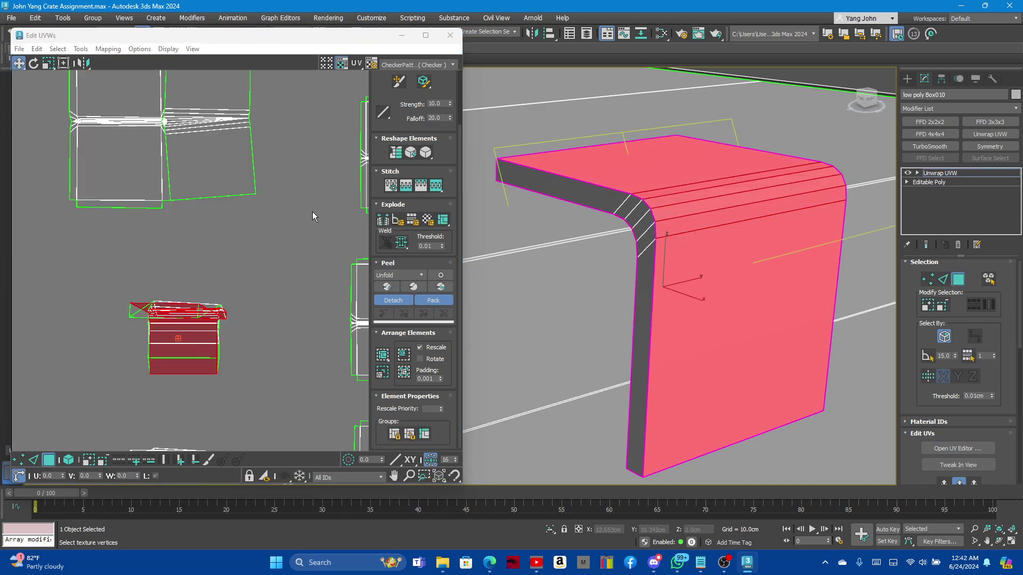
pyautogui.click(425, 153)
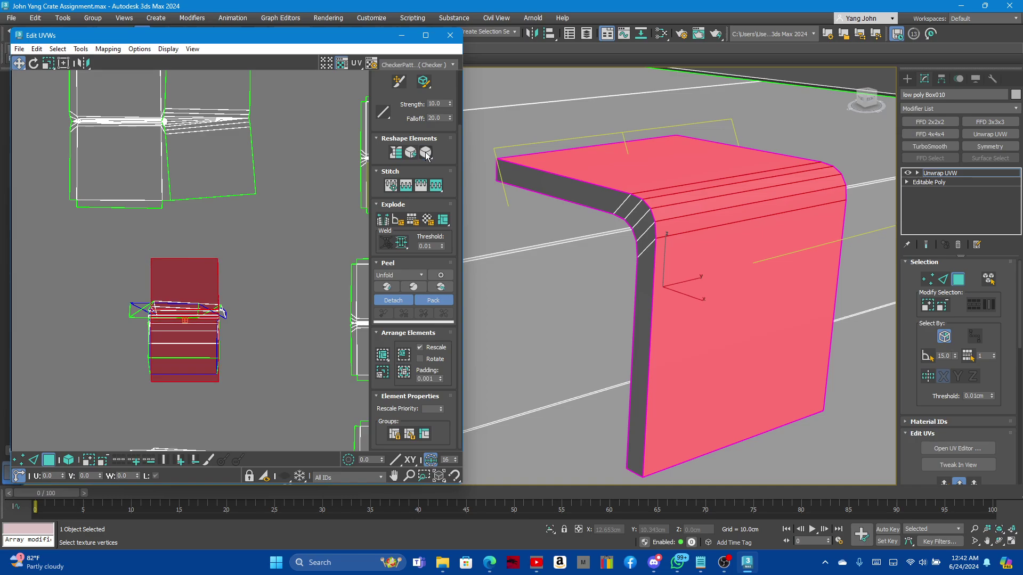
pyautogui.click(534, 182)
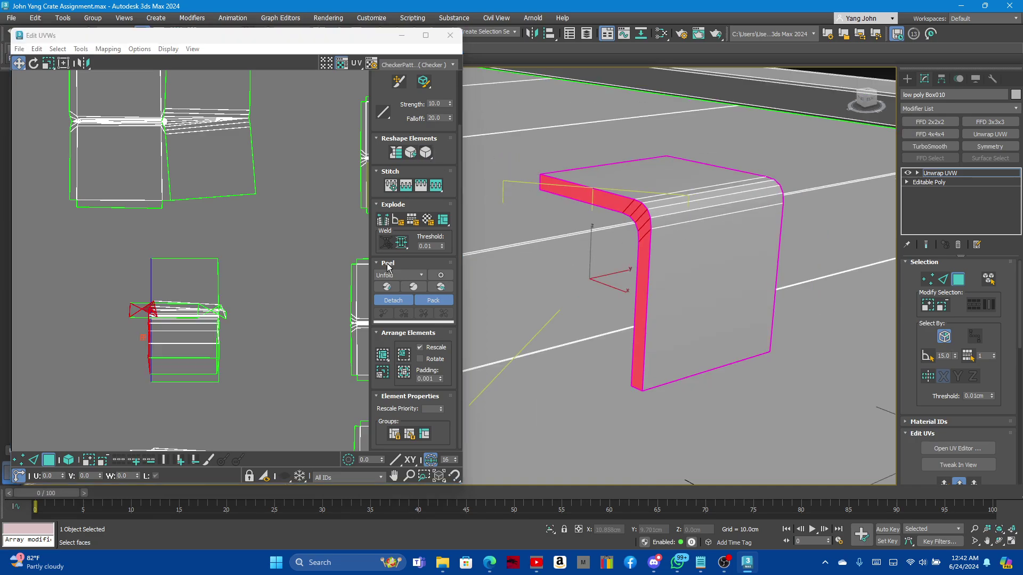
pyautogui.moveTo(97, 253); pyautogui.dragTo(248, 391)
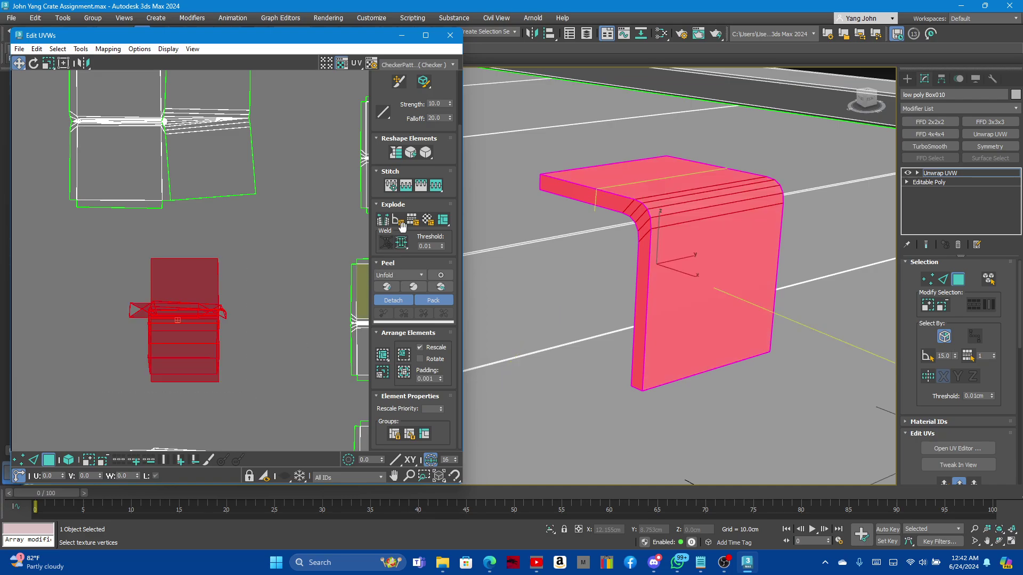
pyautogui.click(426, 153)
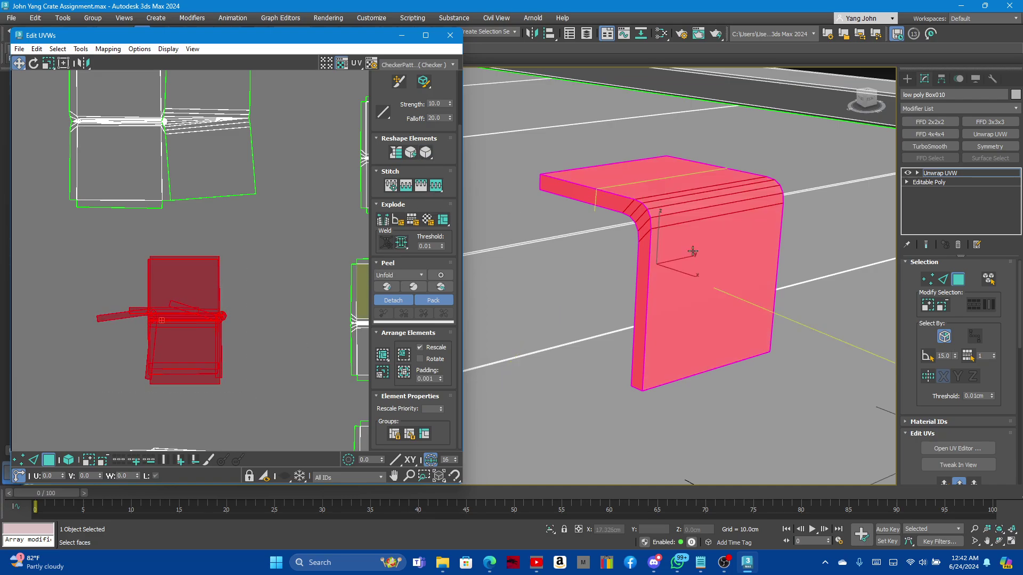
pyautogui.click(943, 279)
# Stitch the bracket's front vertical, top and bottom front edges to source, then select all faces.
pyautogui.scroll(5, 647, 184)
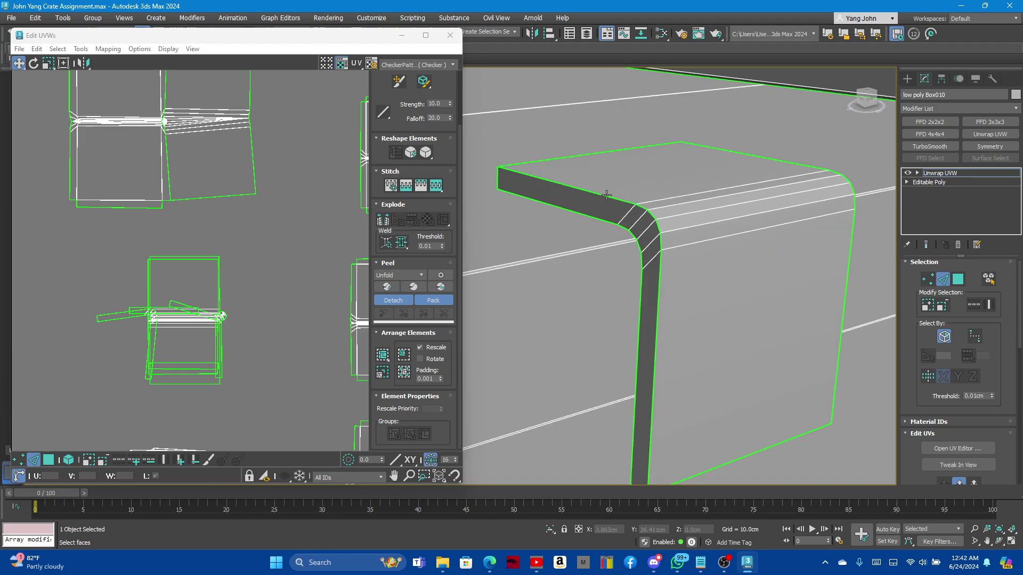
pyautogui.click(614, 196)
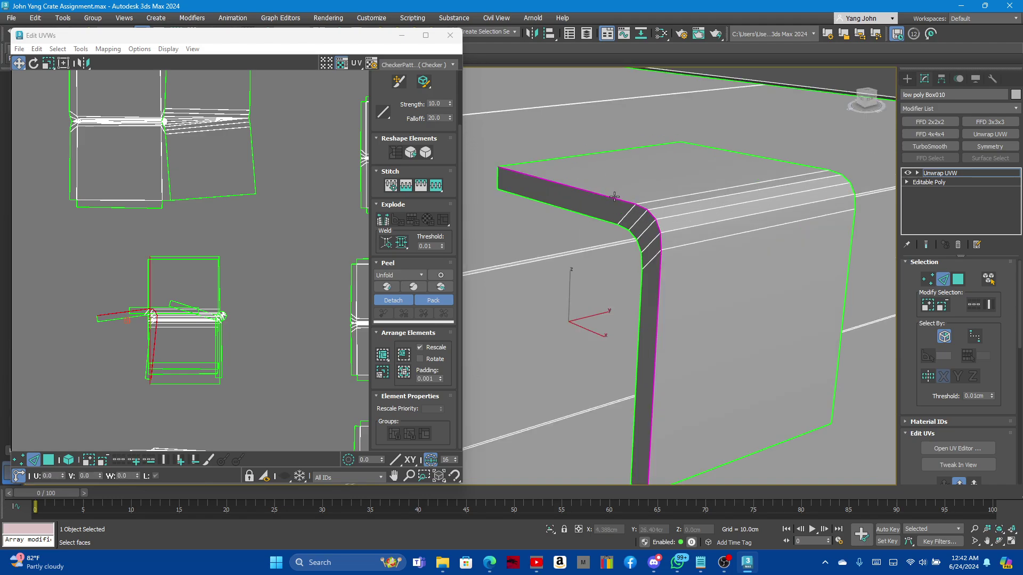
pyautogui.click(436, 187)
pyautogui.click(765, 160)
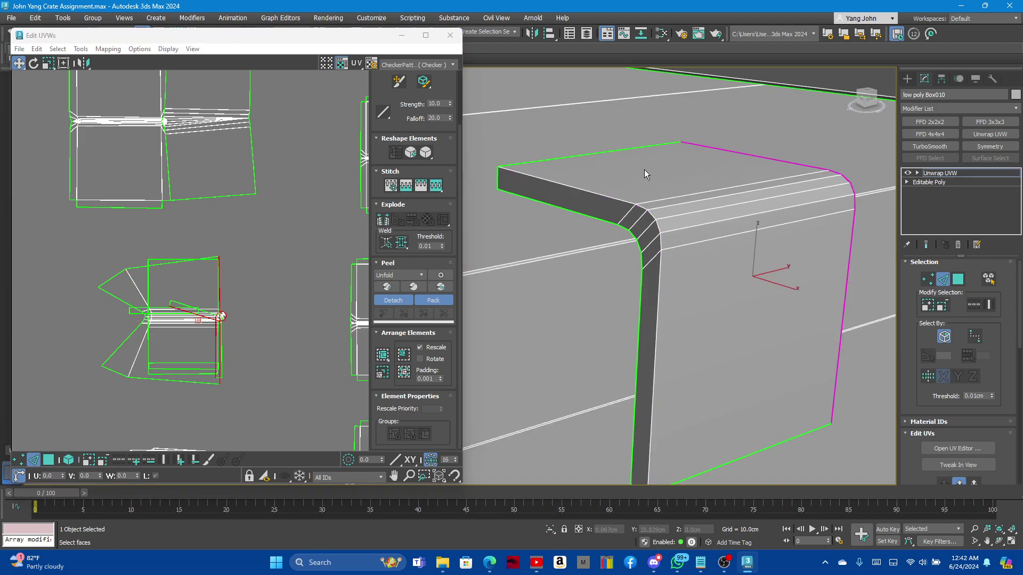
pyautogui.click(632, 149)
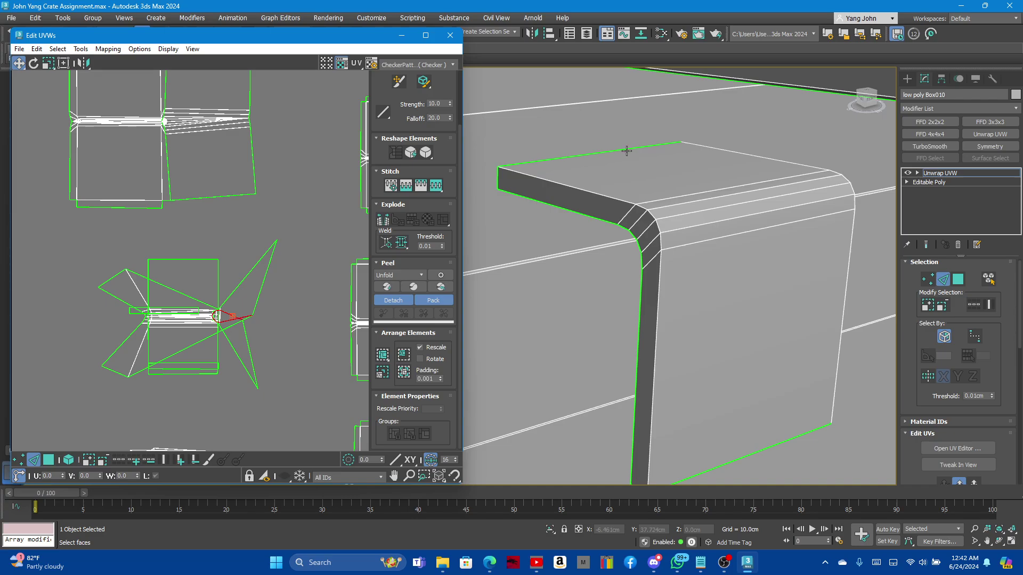
pyautogui.click(436, 187)
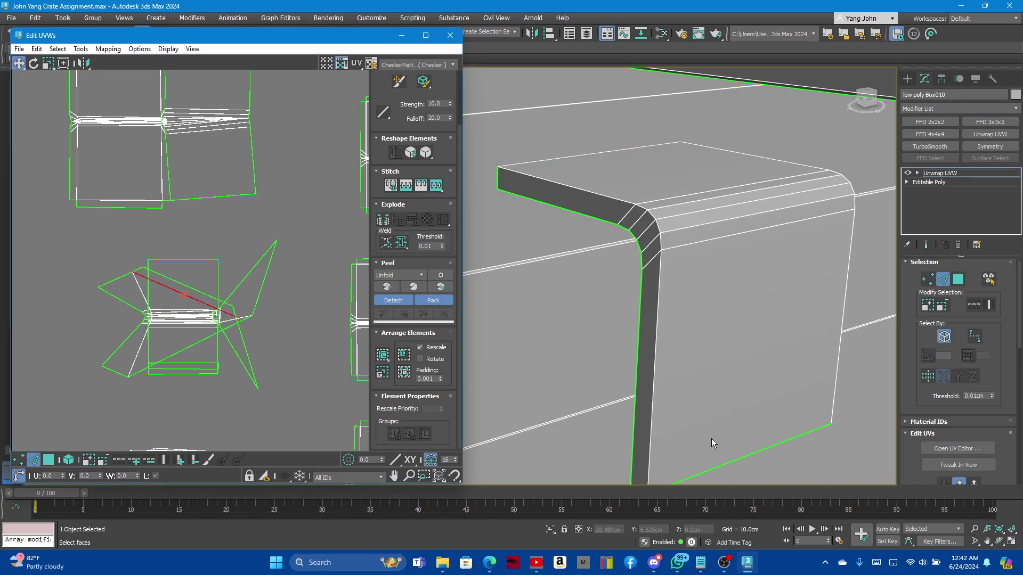
pyautogui.click(730, 461)
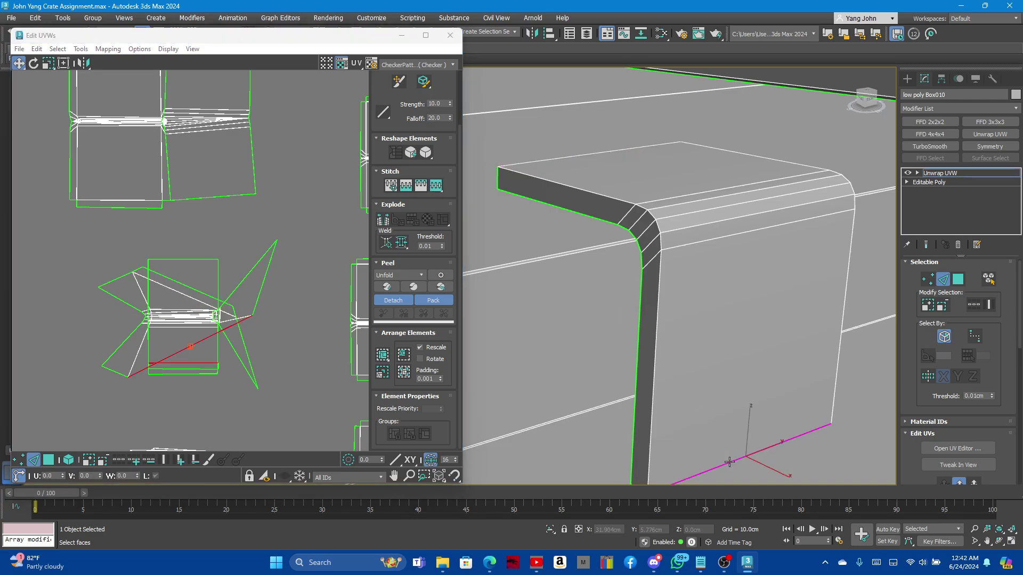
pyautogui.click(442, 186)
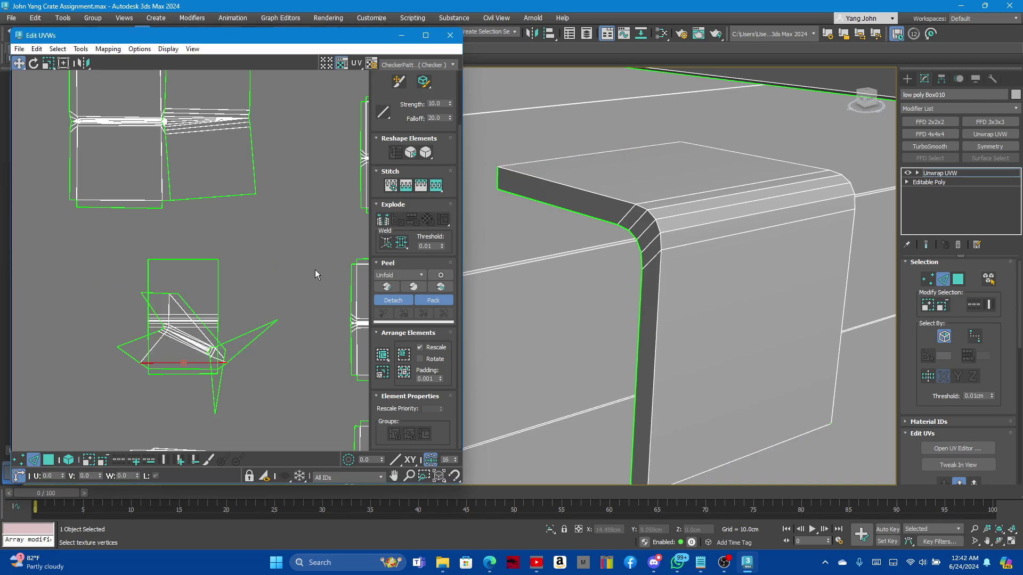
pyautogui.click(958, 279)
# Relax the bracket's UV cluster six times in a row.
pyautogui.click(425, 153)
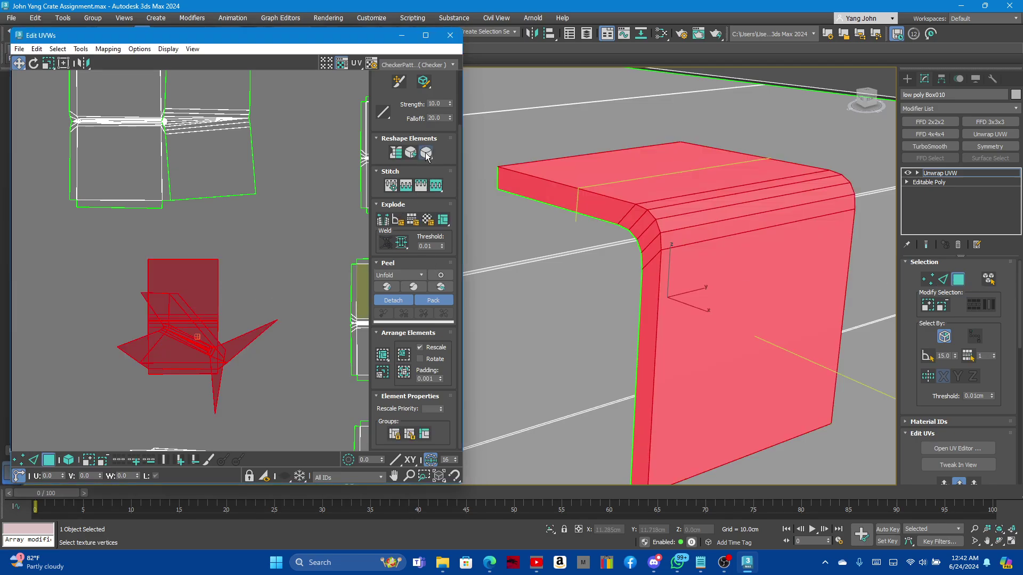
pyautogui.click(426, 153)
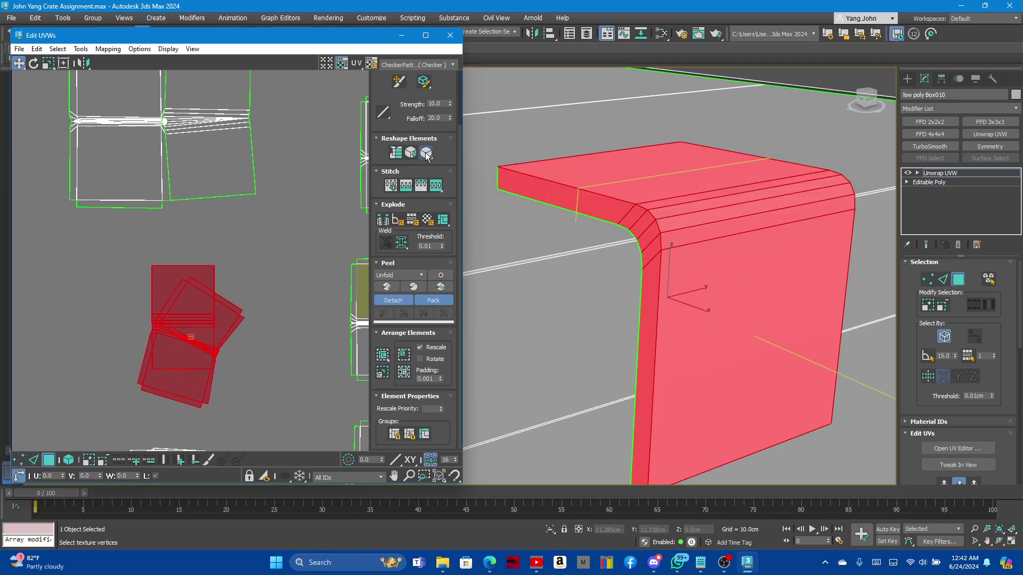
pyautogui.click(426, 153)
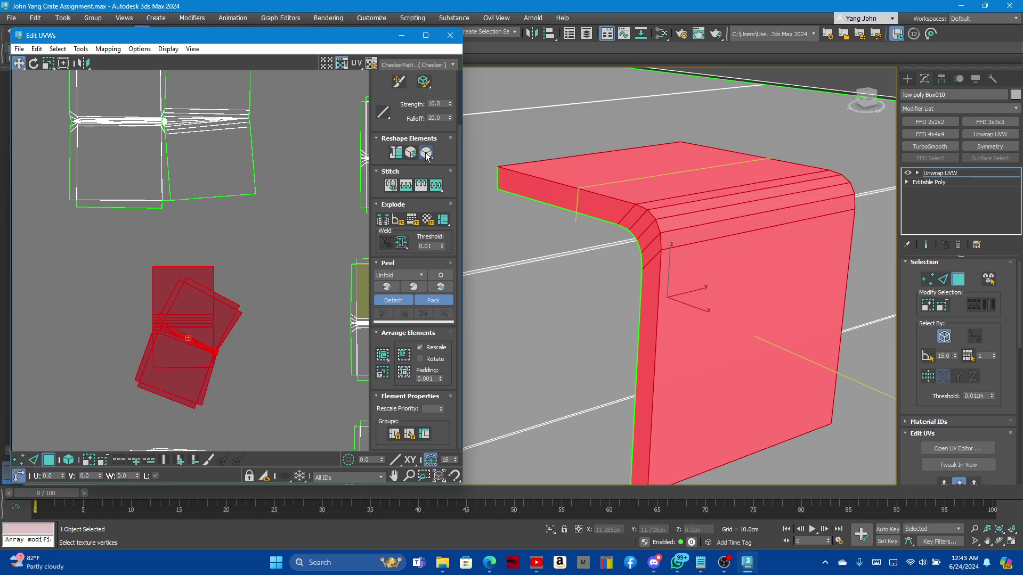
pyautogui.click(426, 153)
pyautogui.click(426, 154)
pyautogui.click(426, 153)
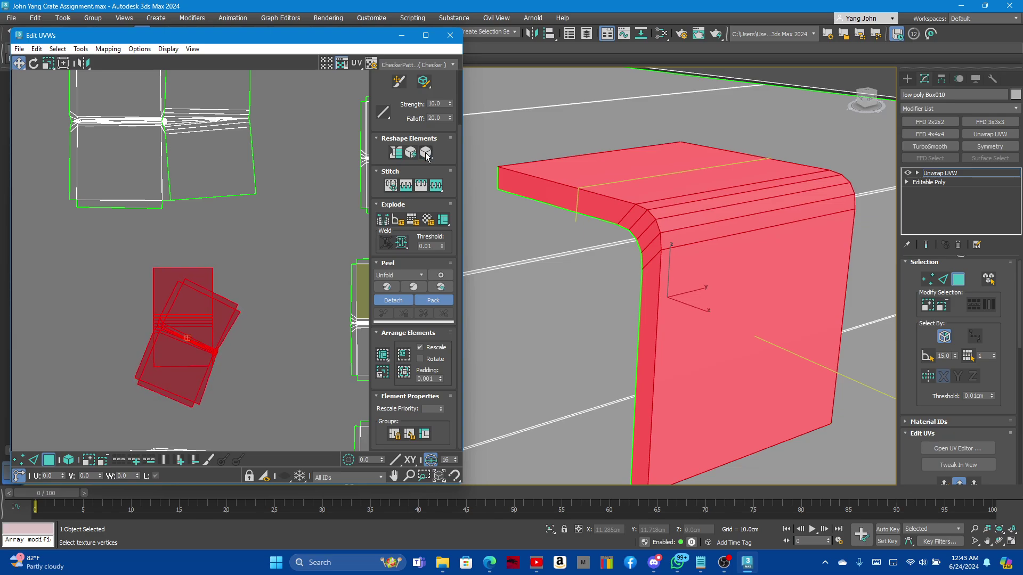
# Move the UV cluster out to the left and rotate it upright.
pyautogui.click(260, 249)
pyautogui.click(201, 313)
pyautogui.moveTo(201, 313); pyautogui.dragTo(104, 286)
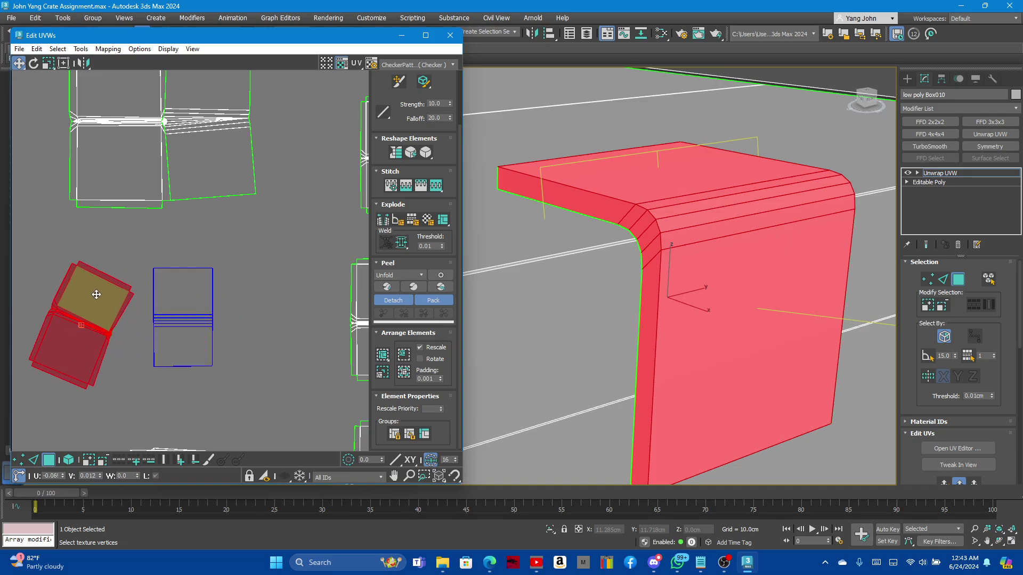
pyautogui.click(34, 63)
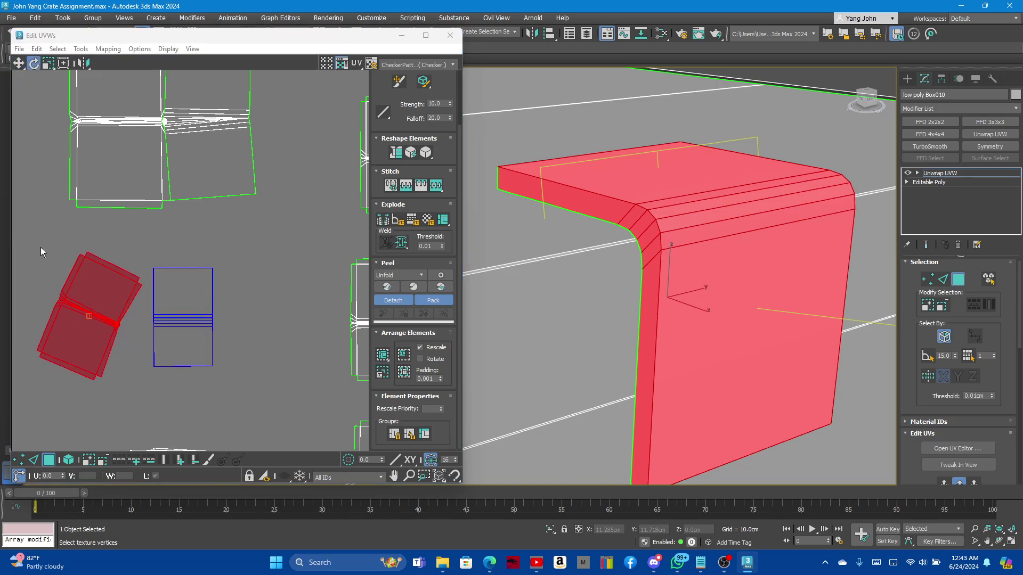
pyautogui.moveTo(69, 320); pyautogui.dragTo(64, 332)
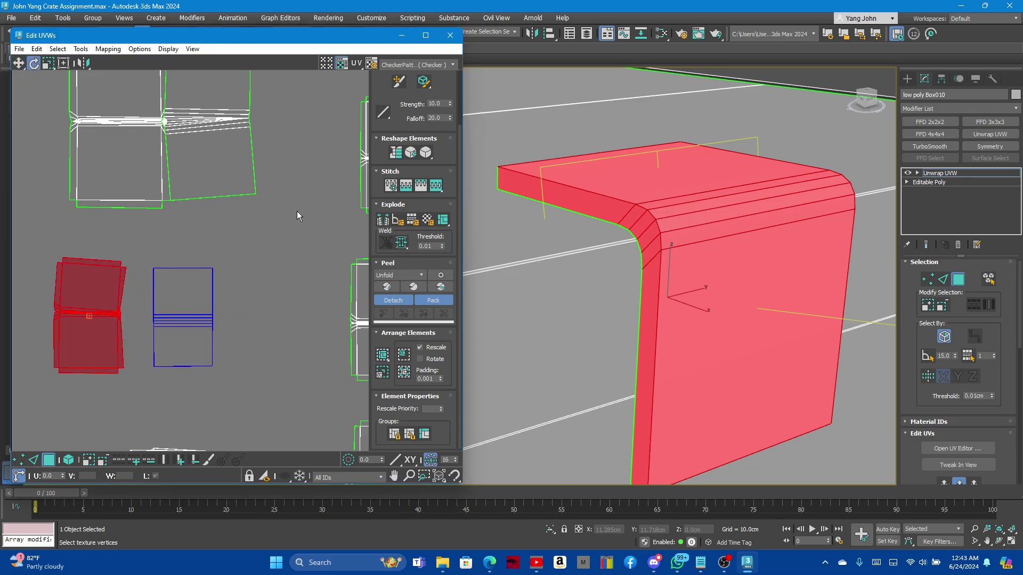
# Relax the upright cluster three more times and bring up the Relax Tool settings.
pyautogui.click(428, 157)
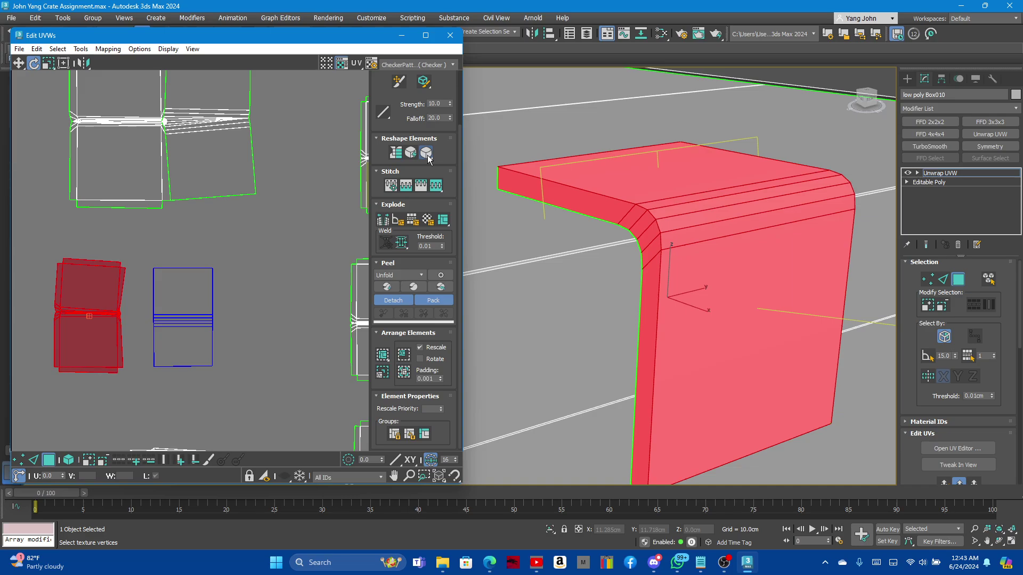
pyautogui.click(428, 156)
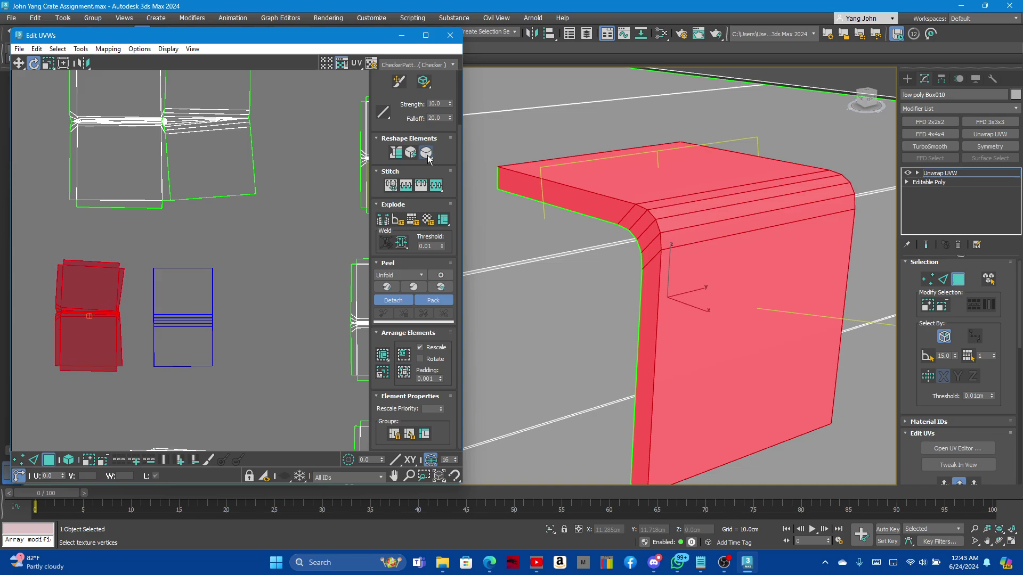
pyautogui.click(428, 158)
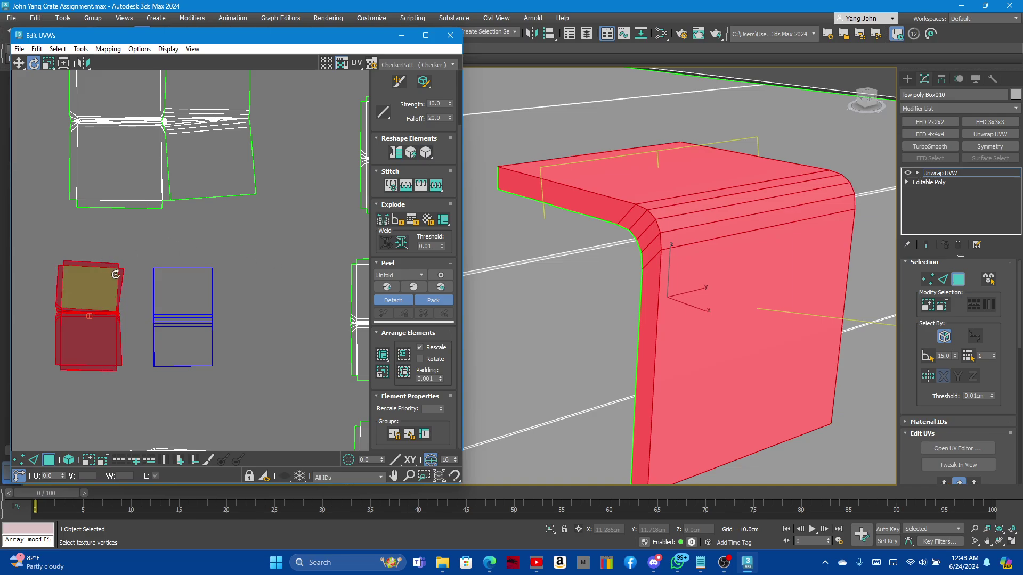
pyautogui.scroll(5, 123, 272)
pyautogui.scroll(4, 139, 271)
pyautogui.scroll(-3, 250, 242)
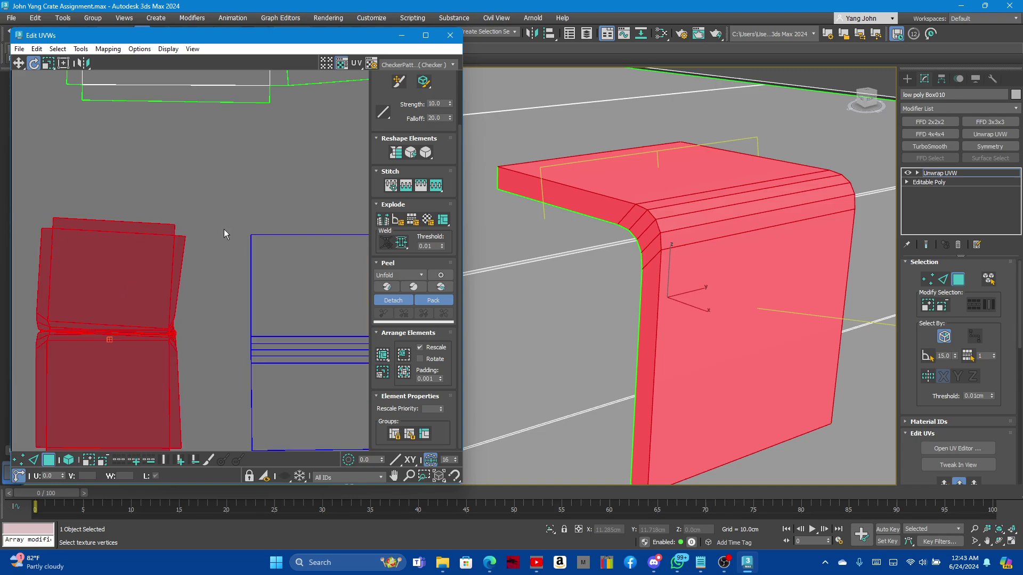
pyautogui.scroll(-2, 213, 234)
pyautogui.scroll(1, 181, 261)
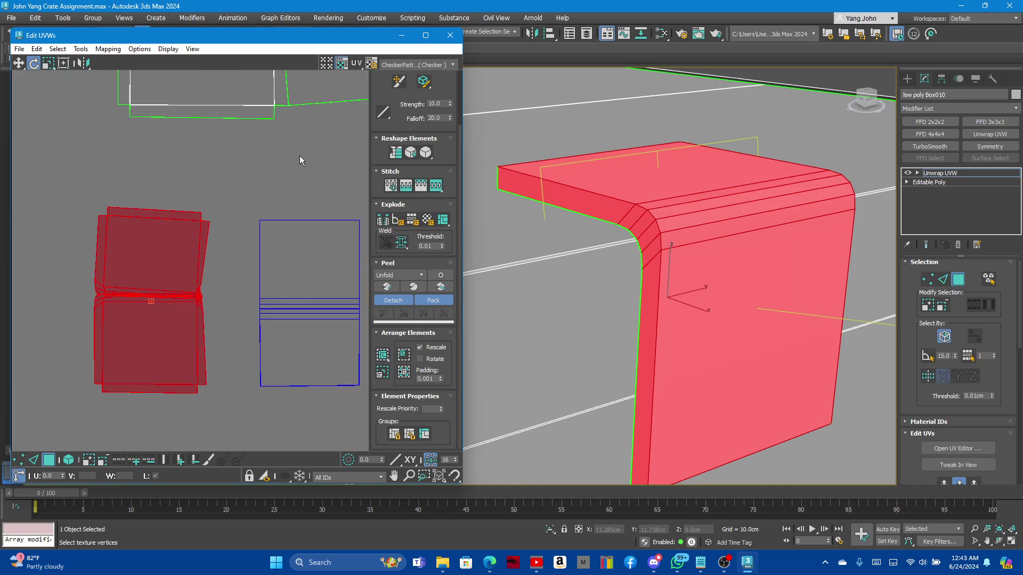
pyautogui.keyDown('shift'); pyautogui.click(426, 152); pyautogui.keyUp('shift')
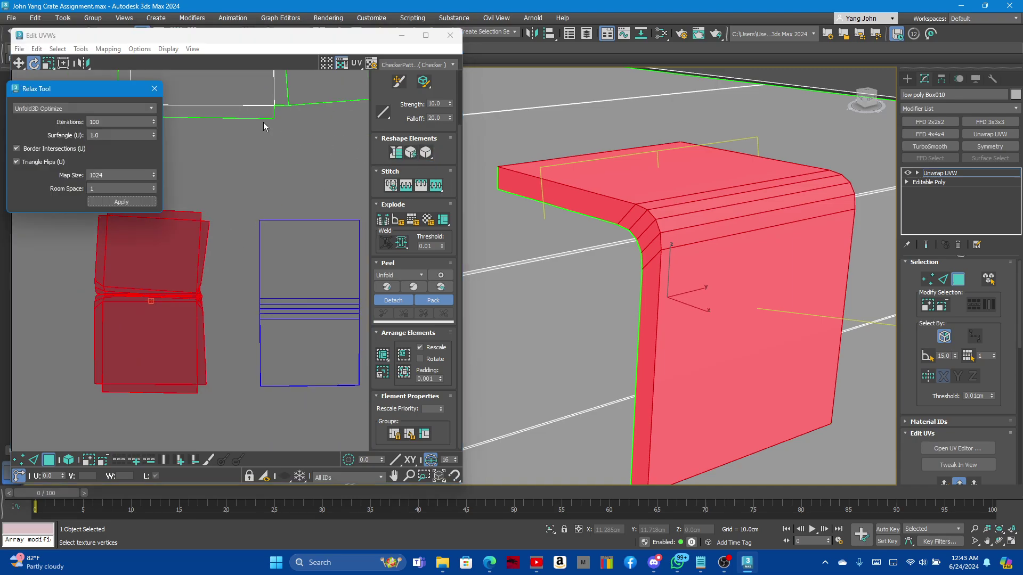
# Close Relax Tool and stitch the two shells along their shared edge.
pyautogui.click(154, 89)
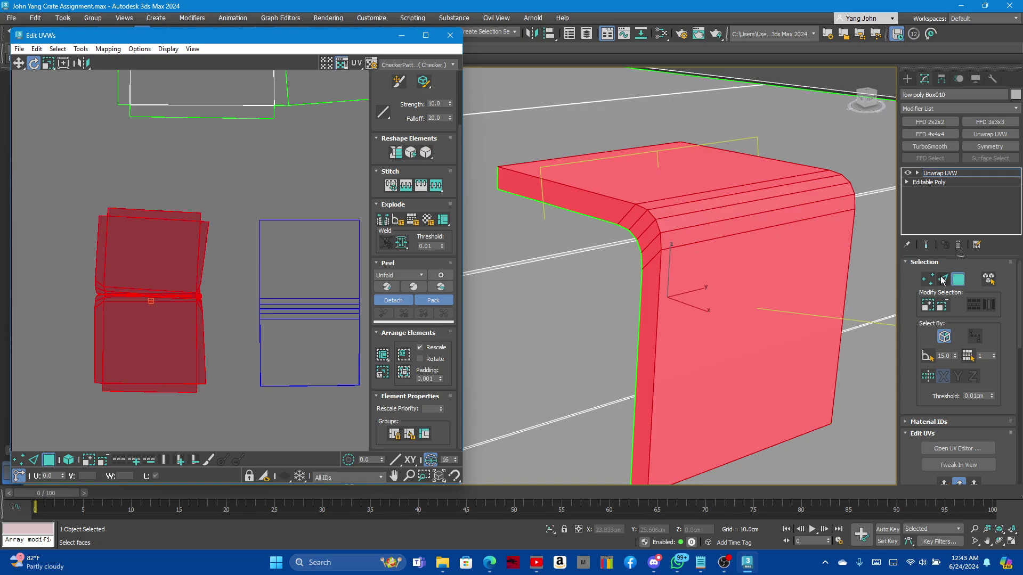
pyautogui.press('2')
pyautogui.click(206, 240)
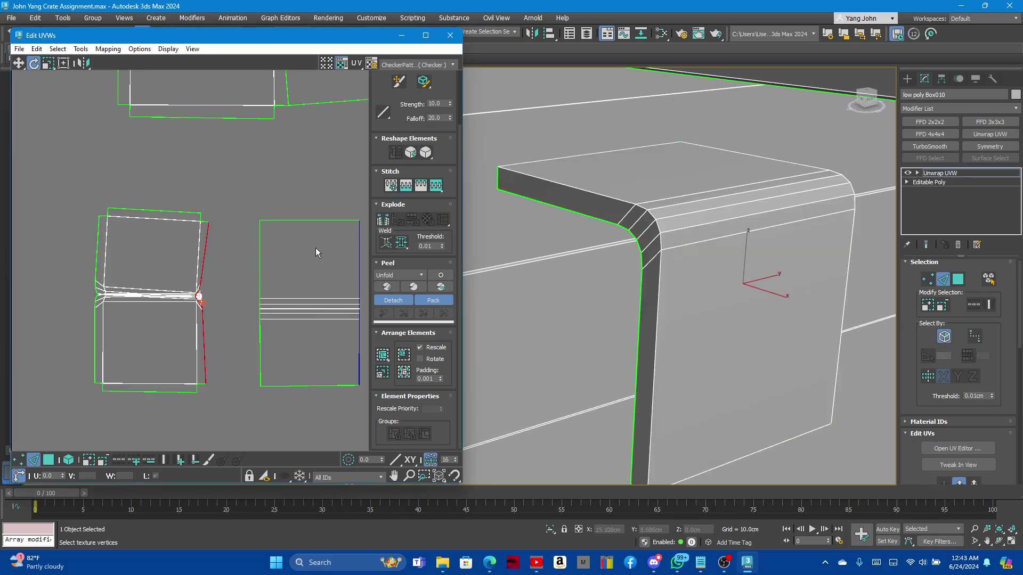
pyautogui.click(436, 185)
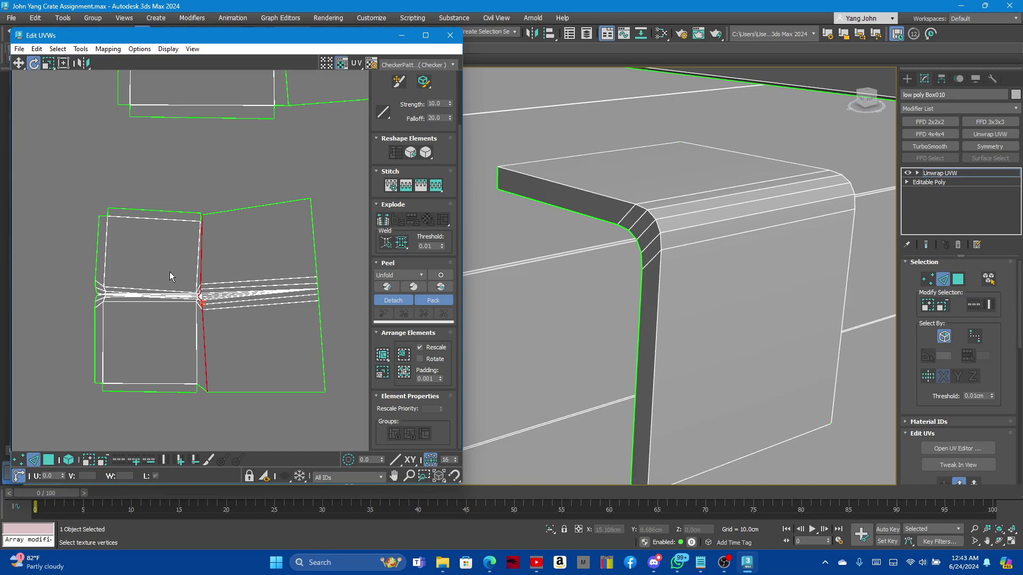
# Straighten the stitched bracket shell into a square layout and nudge it right.
pyautogui.scroll(-5, 169, 272)
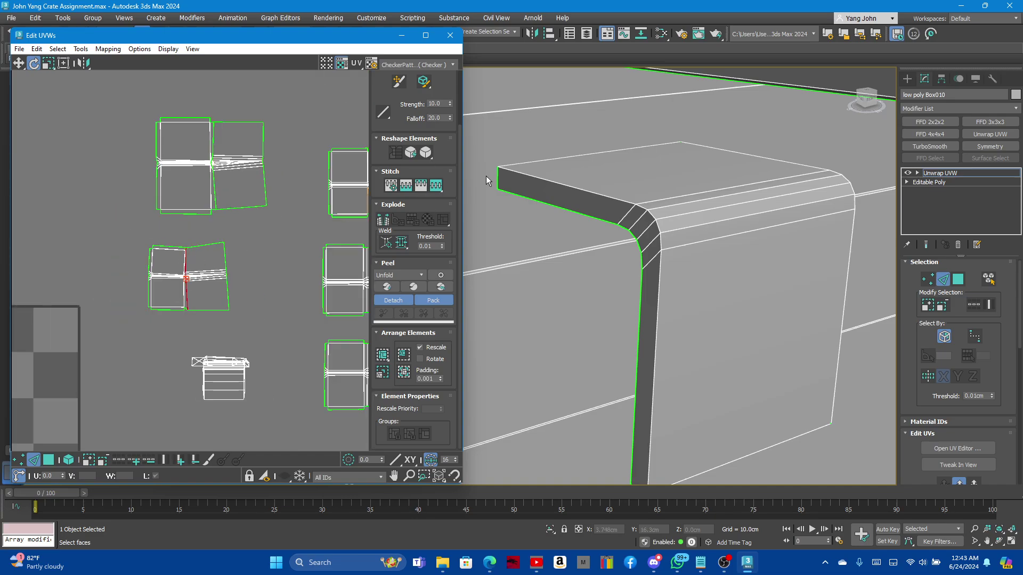
pyautogui.click(958, 279)
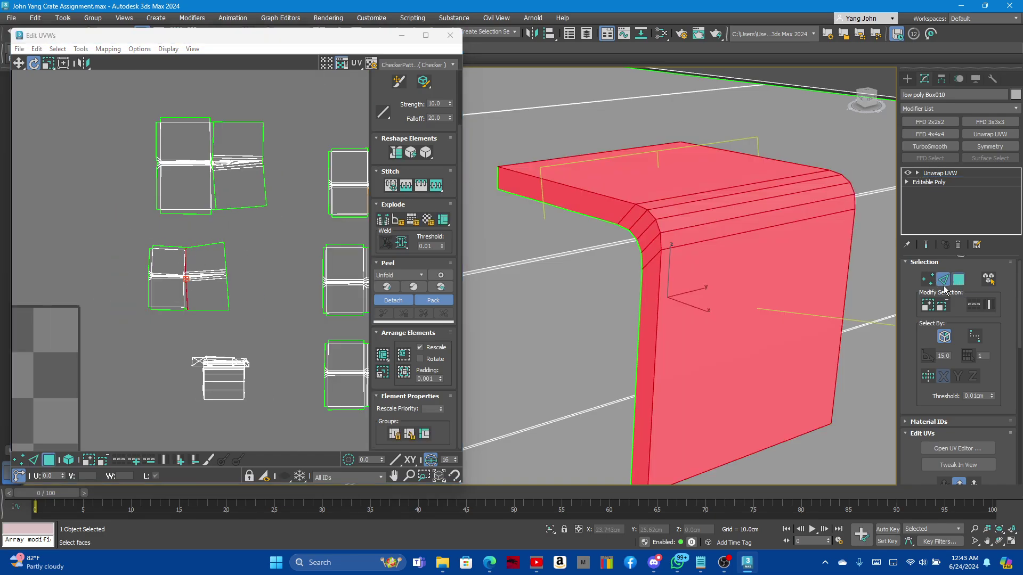
pyautogui.click(186, 277)
pyautogui.click(426, 153)
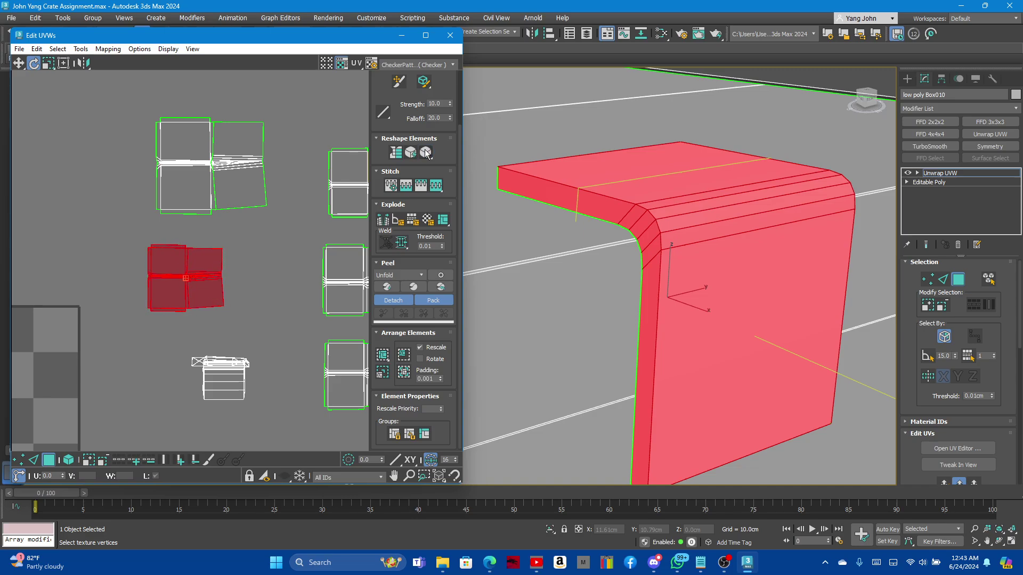
pyautogui.press('w')
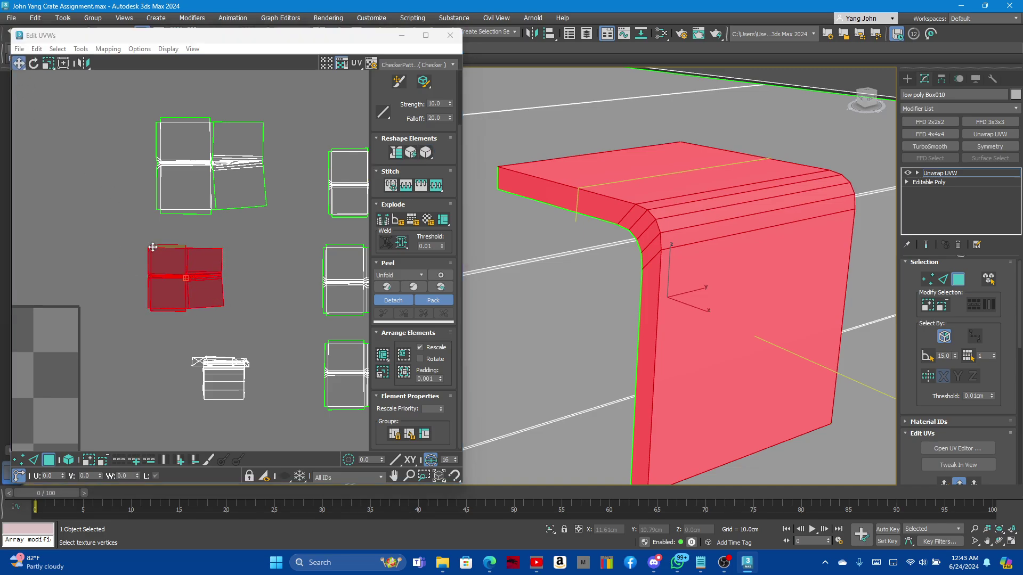
pyautogui.moveTo(165, 261); pyautogui.dragTo(182, 262)
# Select the bottom UV shell and frame it in the viewport.
pyautogui.scroll(2, 221, 379)
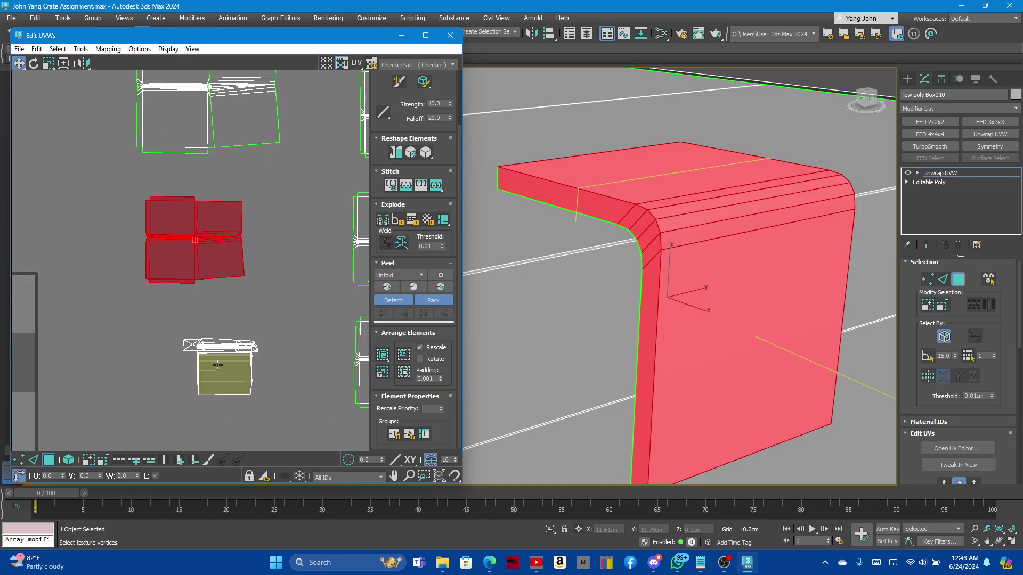
pyautogui.click(221, 373)
pyautogui.press('z')
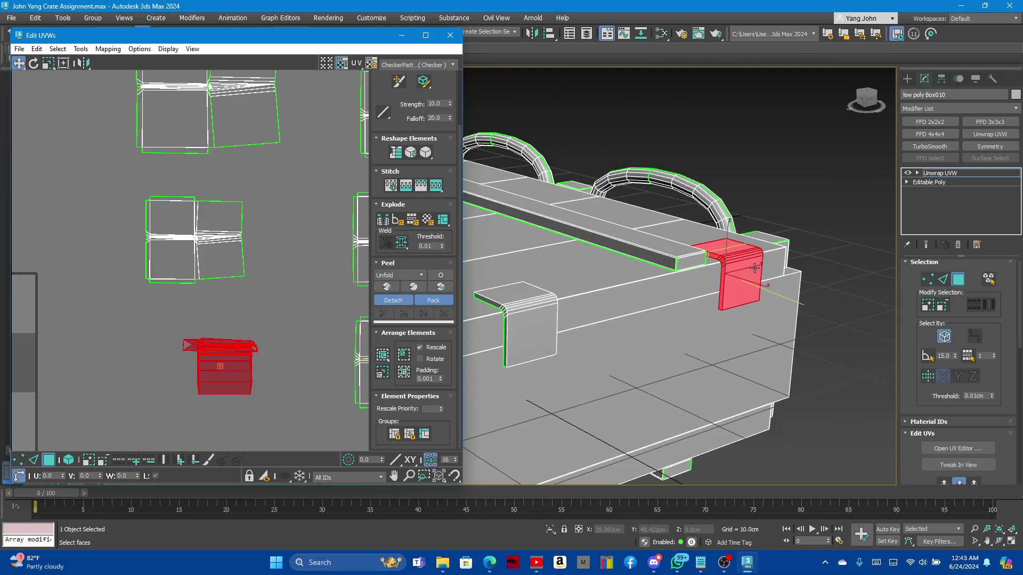
# Select the bracket's crate-corner, top and bottom border edge loops, orbiting around the corner.
pyautogui.click(944, 281)
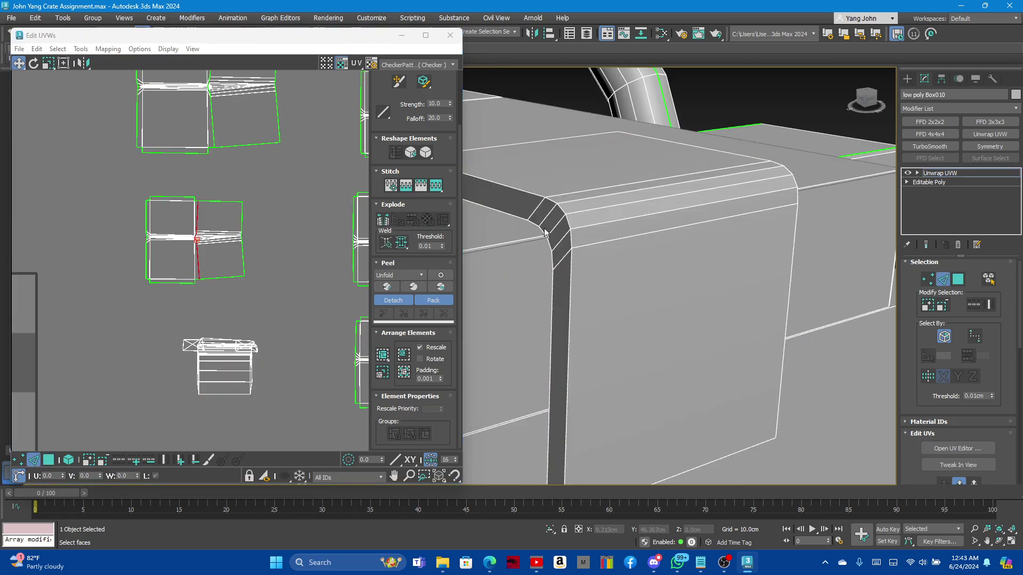
pyautogui.doubleClick(568, 218)
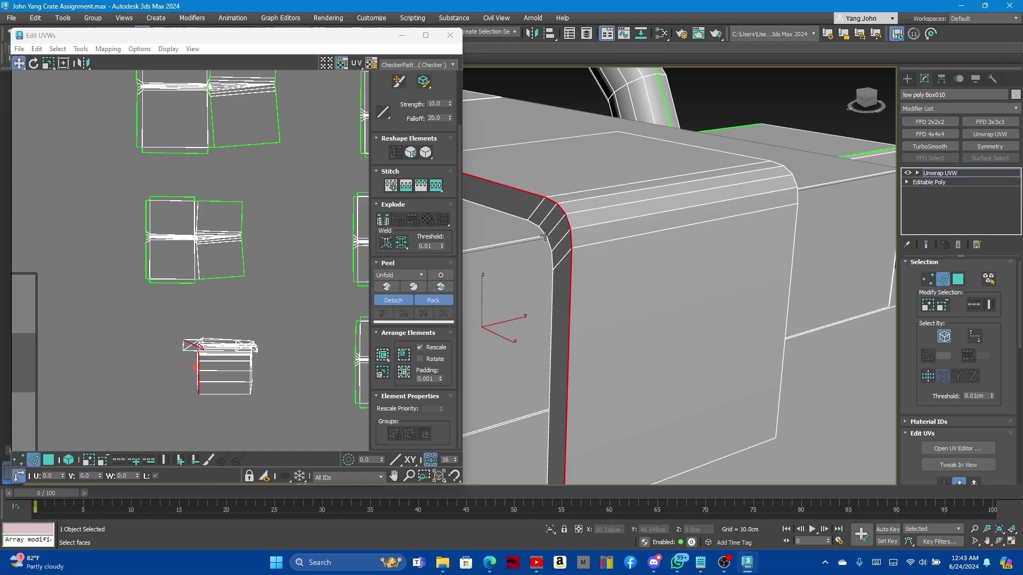
pyautogui.keyDown('ctrl'); pyautogui.doubleClick(517, 222); pyautogui.keyUp('ctrl')
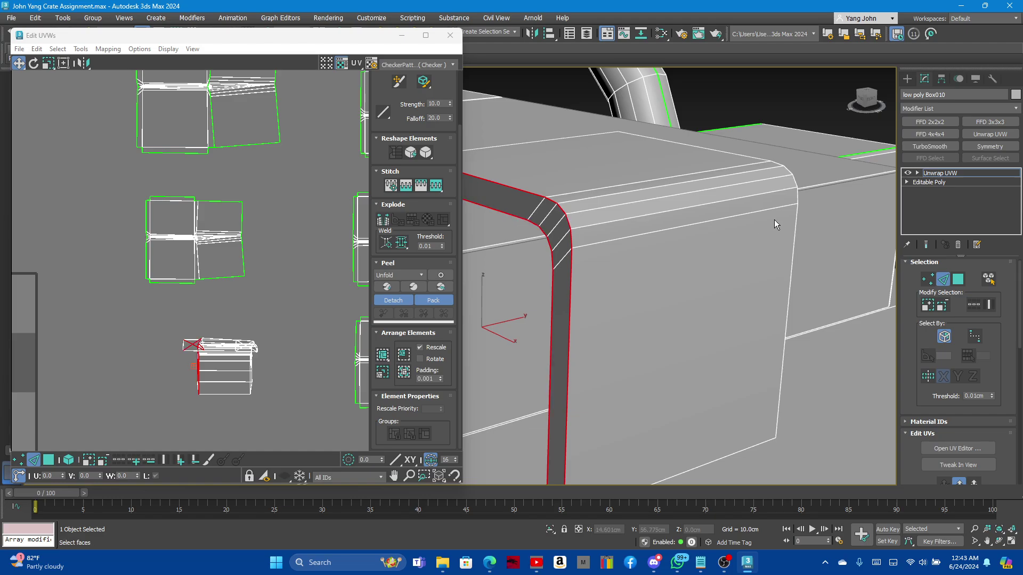
pyautogui.keyDown('ctrl'); pyautogui.doubleClick(795, 182); pyautogui.keyUp('ctrl')
pyautogui.scroll(-5, 744, 229)
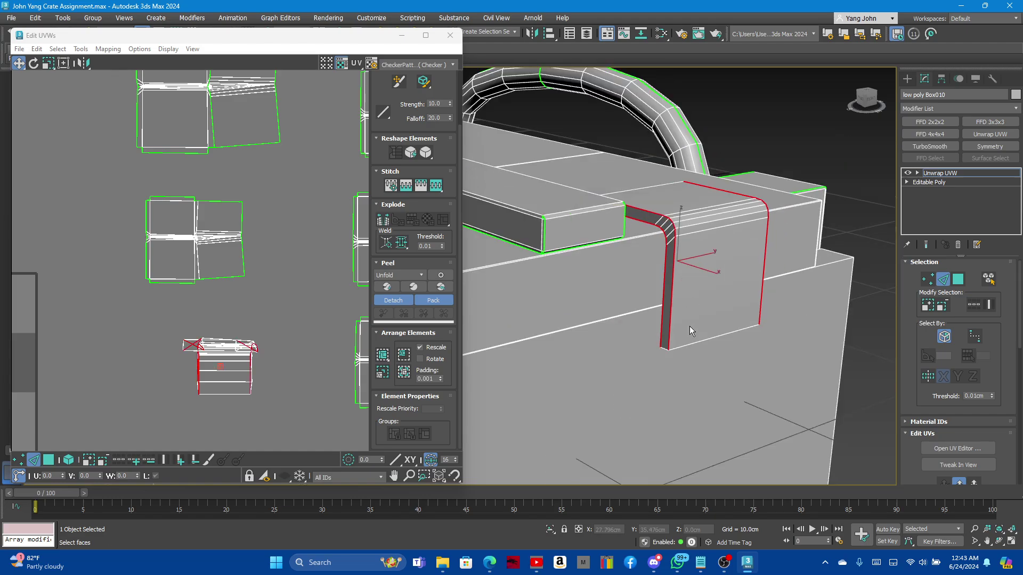
pyautogui.scroll(6, 646, 376)
pyautogui.keyDown('ctrl'); pyautogui.doubleClick(634, 405); pyautogui.keyUp('ctrl')
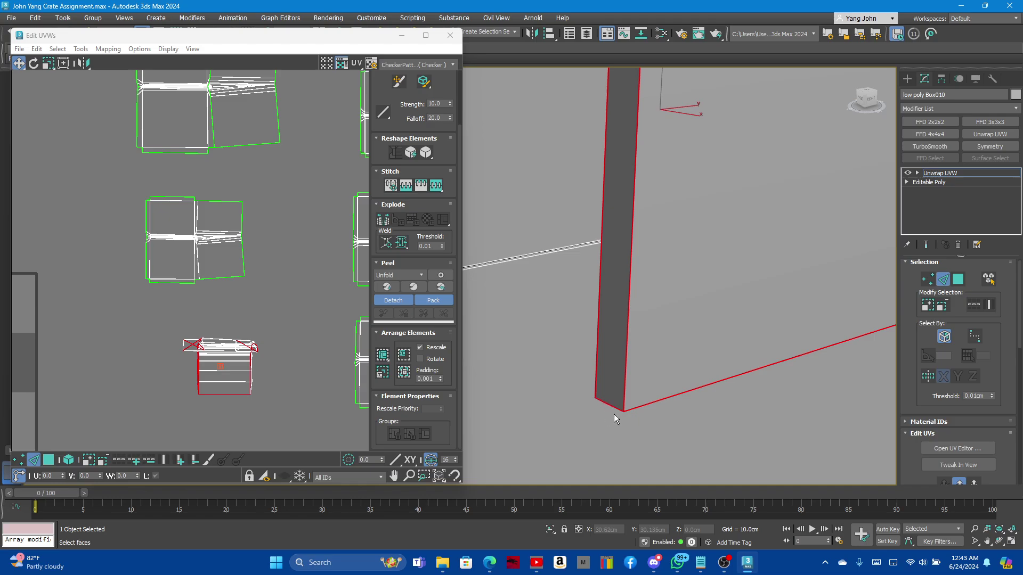
pyautogui.moveTo(621, 413)
pyautogui.keyDown('alt'); pyautogui.mouseDown(button='middle')
pyautogui.moveTo(643, 372)
pyautogui.moveTo(616, 228)
pyautogui.moveTo(759, 237)
pyautogui.moveTo(737, 245)
pyautogui.moveTo(593, 202)
pyautogui.moveTo(608, 281)
pyautogui.moveTo(718, 273)
pyautogui.moveTo(520, 270)
pyautogui.moveTo(621, 183)
pyautogui.moveTo(673, 218)
pyautogui.moveTo(681, 240)
pyautogui.moveTo(508, 210)
pyautogui.moveTo(560, 222)
pyautogui.moveTo(653, 195)
pyautogui.moveTo(626, 187)
pyautogui.moveTo(562, 258)
pyautogui.moveTo(655, 245)
pyautogui.moveTo(632, 222)
pyautogui.moveTo(631, 262)
pyautogui.moveTo(596, 235)
pyautogui.mouseUp(button='middle'); pyautogui.keyUp('alt')
# Break the selected border edges into UV seams.
pyautogui.rightClick(225, 344)
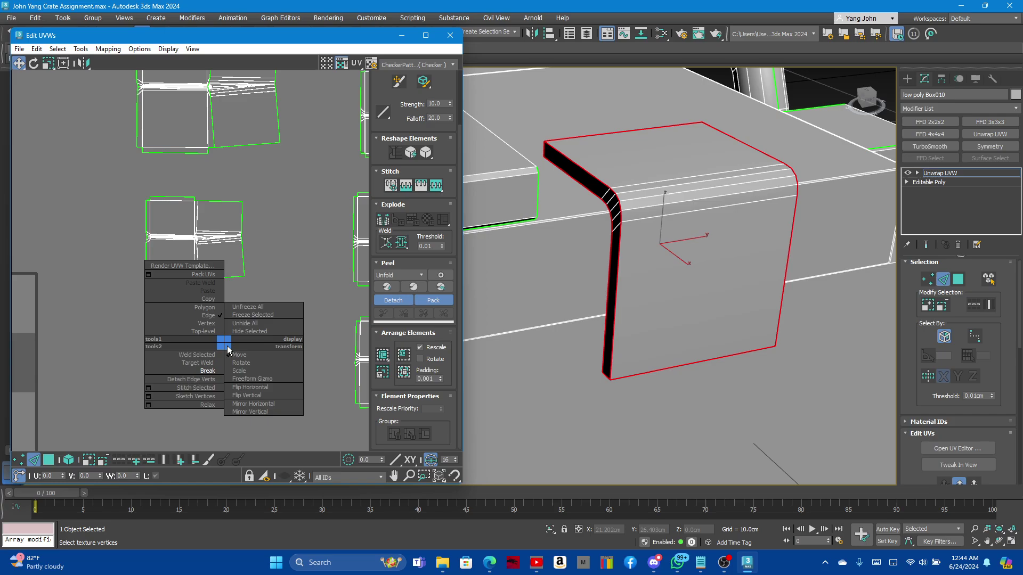
pyautogui.click(206, 371)
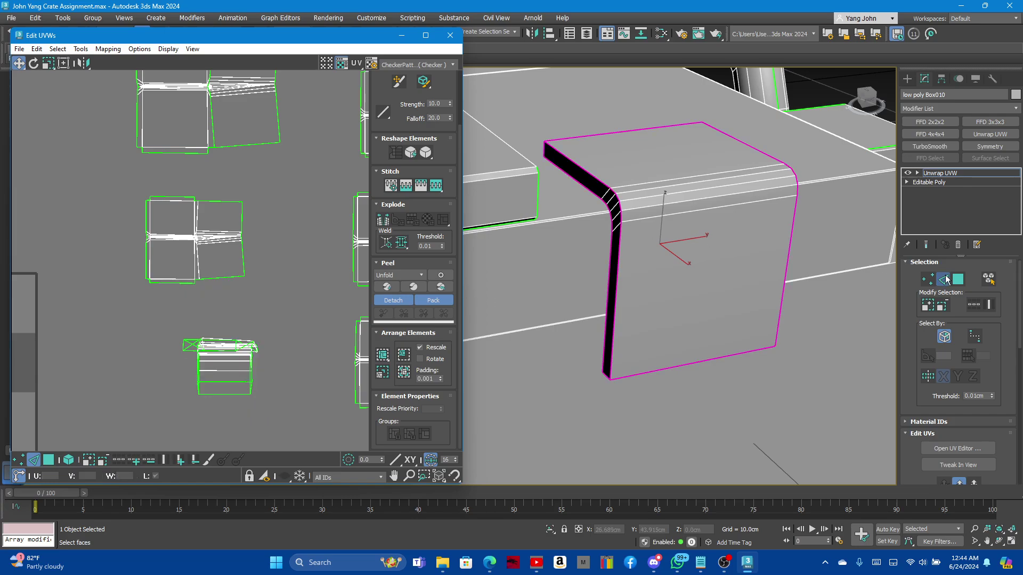
pyautogui.click(958, 279)
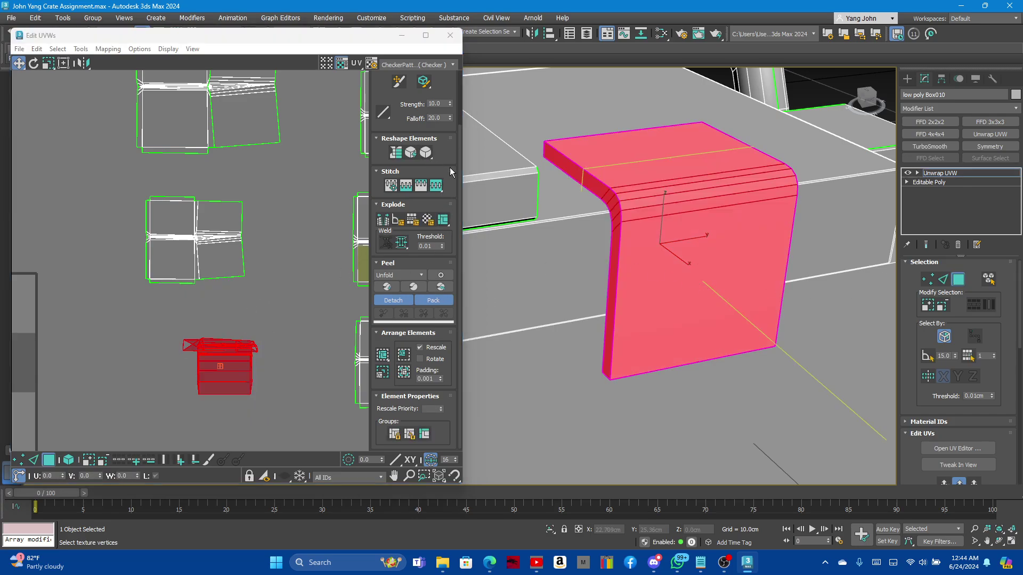
pyautogui.scroll(3, 612, 176)
# Try selecting the bracket's top edges, side loop, inner loop and right edge loop.
pyautogui.click(944, 279)
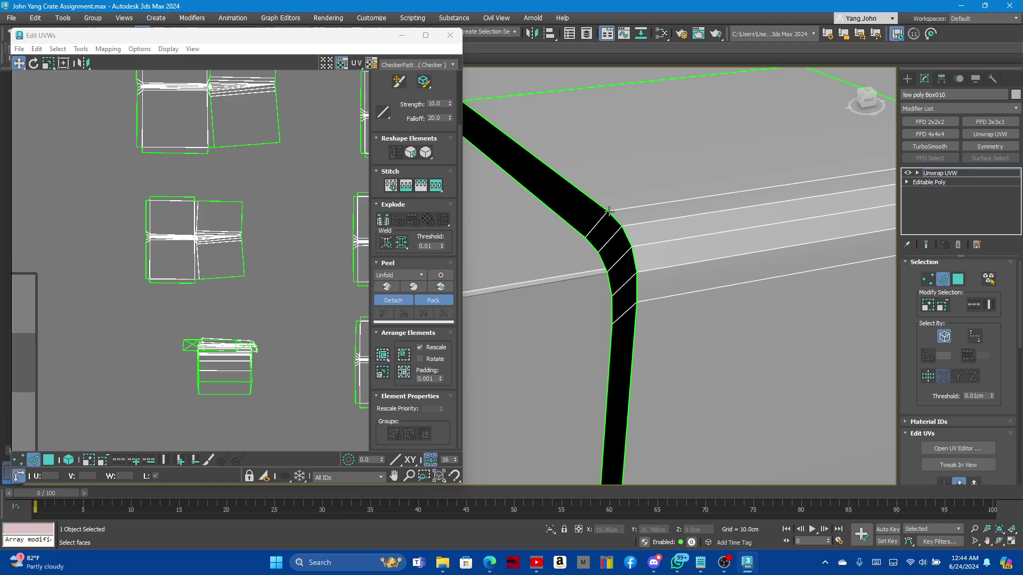
pyautogui.click(596, 201)
pyautogui.scroll(-5, 596, 201)
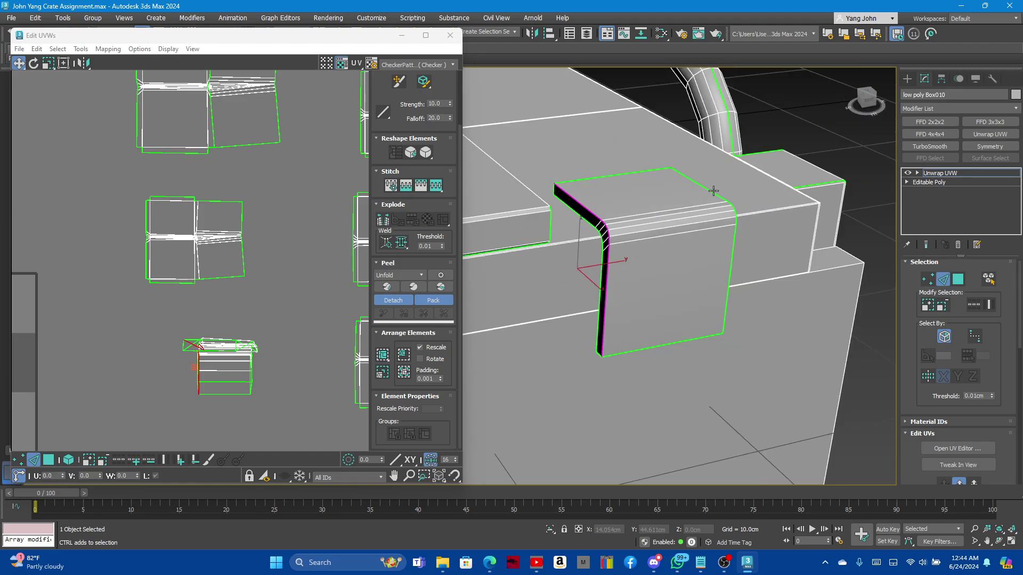
pyautogui.keyDown('ctrl'); pyautogui.click(713, 190); pyautogui.keyUp('ctrl')
pyautogui.keyDown('ctrl'); pyautogui.doubleClick(713, 191); pyautogui.keyUp('ctrl')
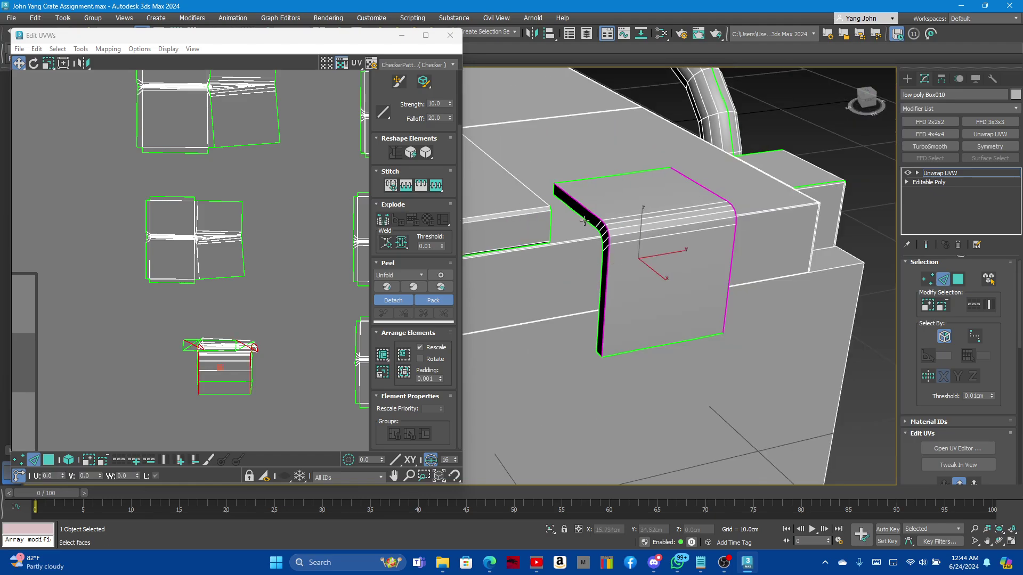
pyautogui.click(574, 207)
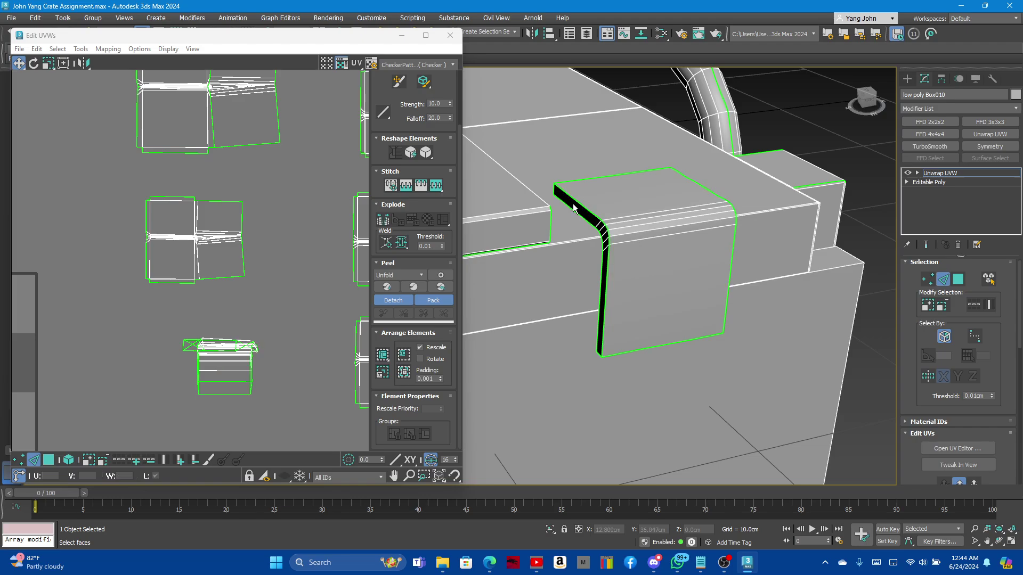
pyautogui.doubleClick(574, 202)
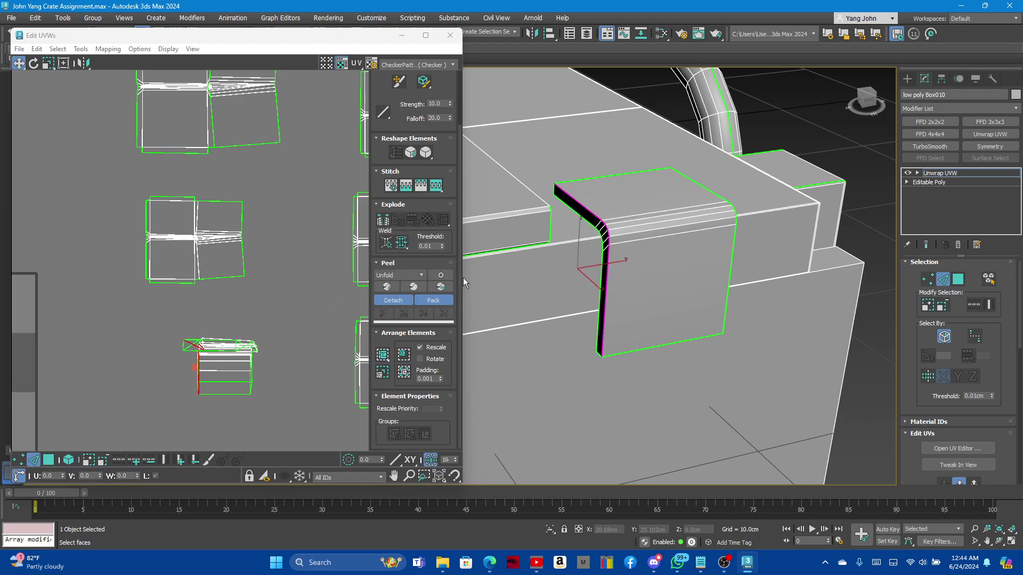
pyautogui.click(691, 200)
pyautogui.doubleClick(700, 187)
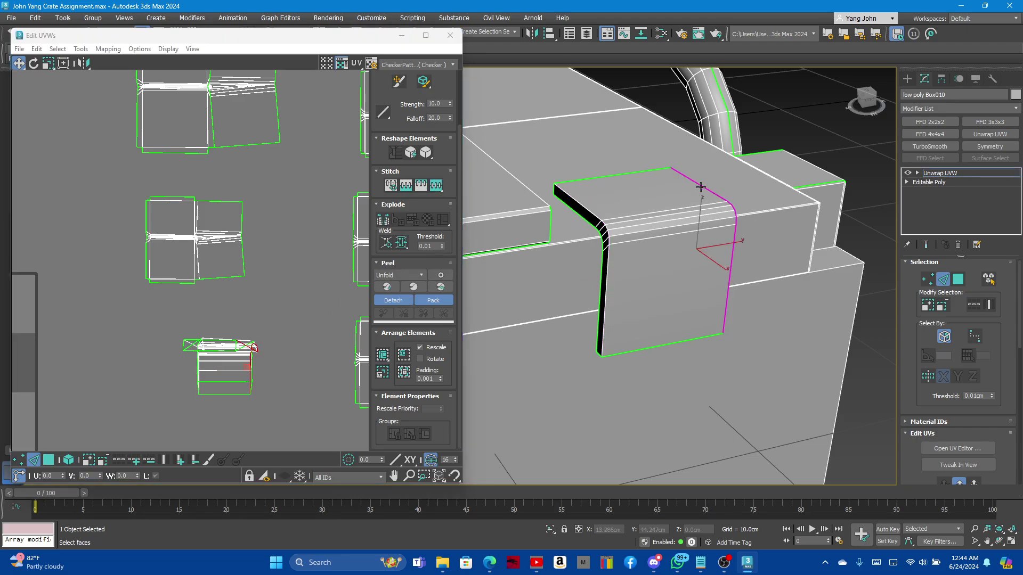
# Select the bracket's top and bottom front edges, then the whole element as faces.
pyautogui.click(572, 179)
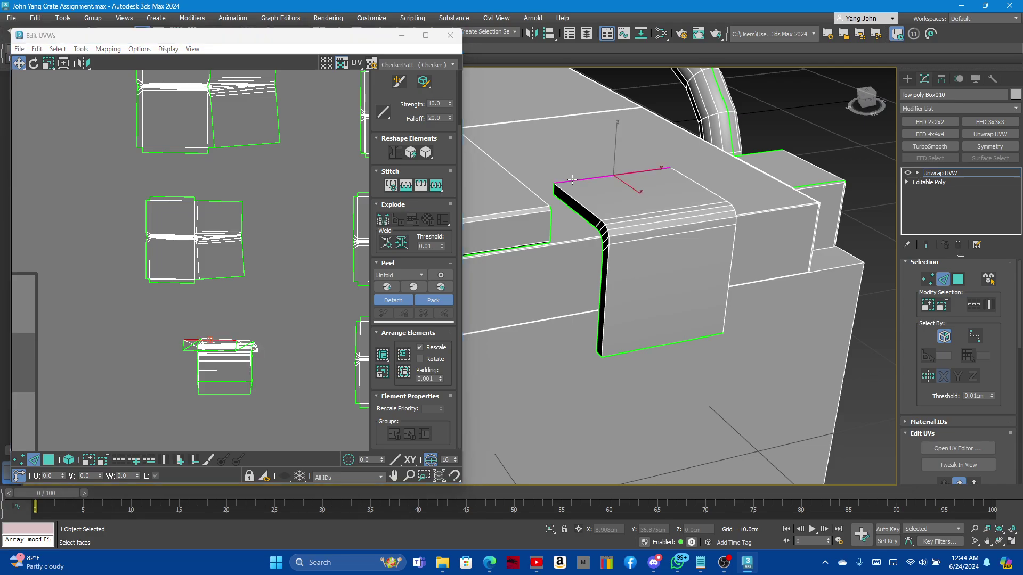
pyautogui.click(579, 182)
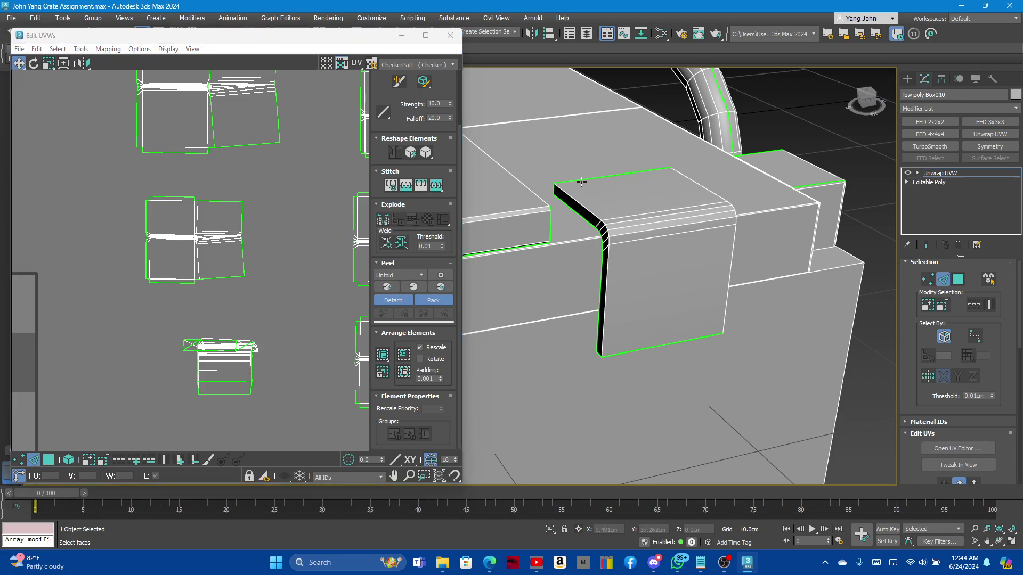
pyautogui.click(581, 181)
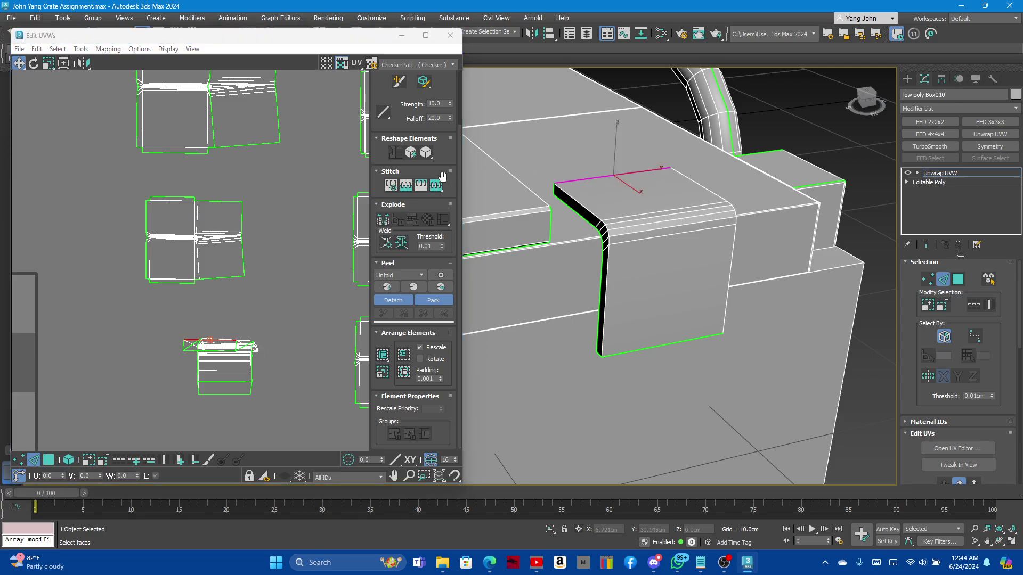
pyautogui.click(635, 351)
pyautogui.click(445, 186)
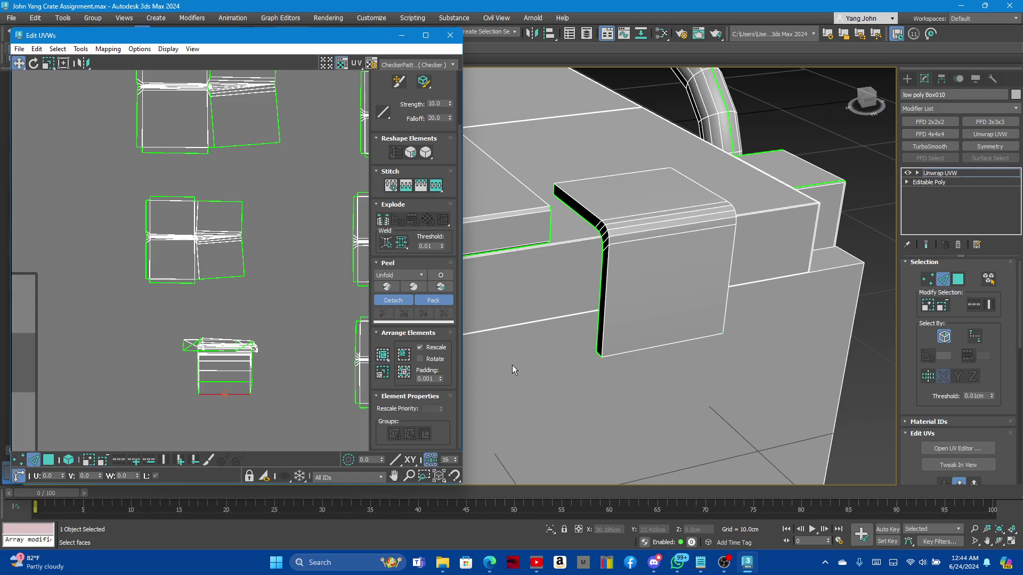
pyautogui.click(957, 280)
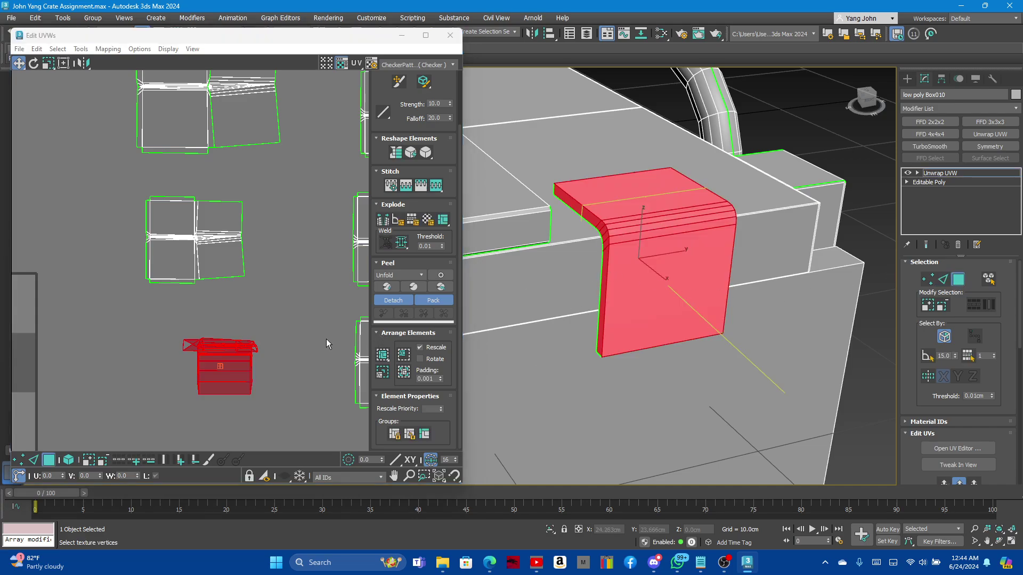
# Relax the bracket's UV element three times and move a piece apart to the left.
pyautogui.moveTo(230, 354); pyautogui.dragTo(250, 311, button='middle')
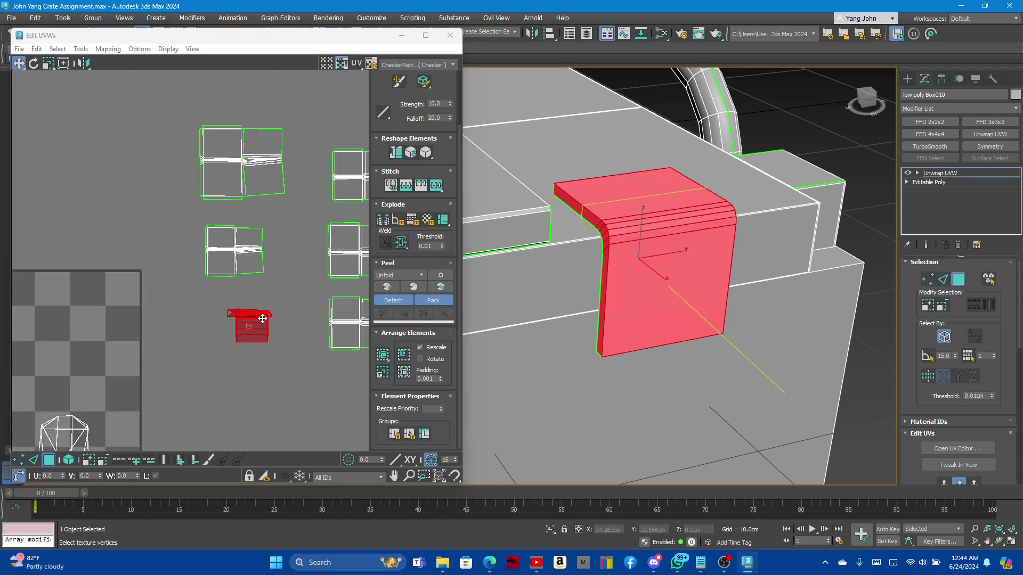
pyautogui.click(425, 152)
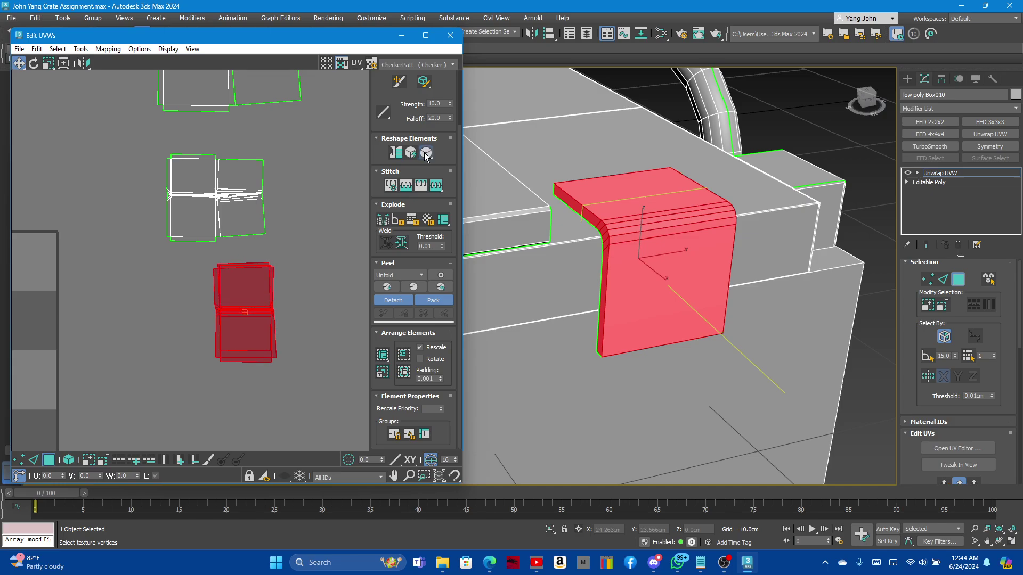
pyautogui.click(425, 154)
pyautogui.click(426, 154)
pyautogui.click(304, 292)
pyautogui.moveTo(243, 292); pyautogui.dragTo(166, 300)
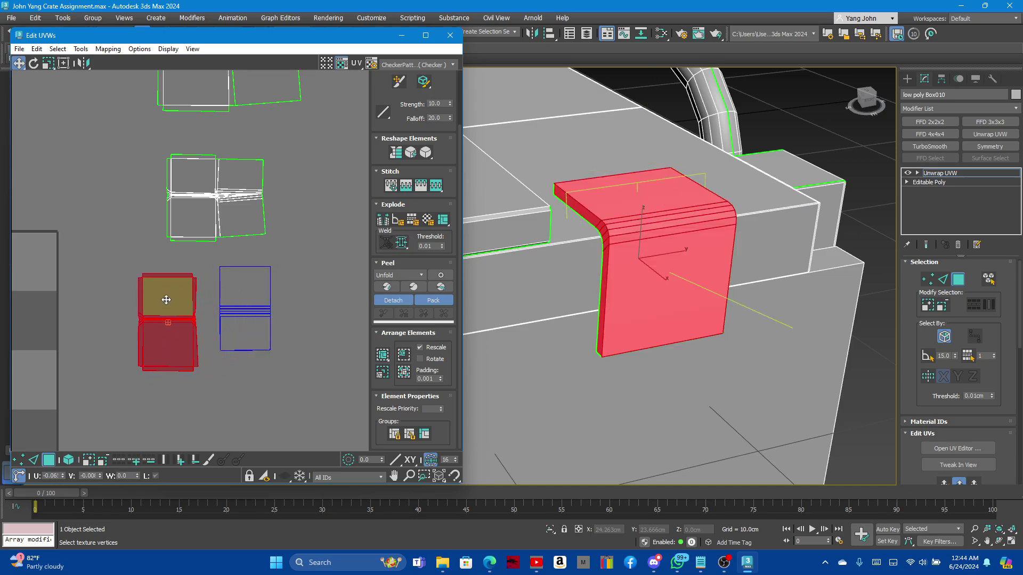
pyautogui.scroll(4, 197, 328)
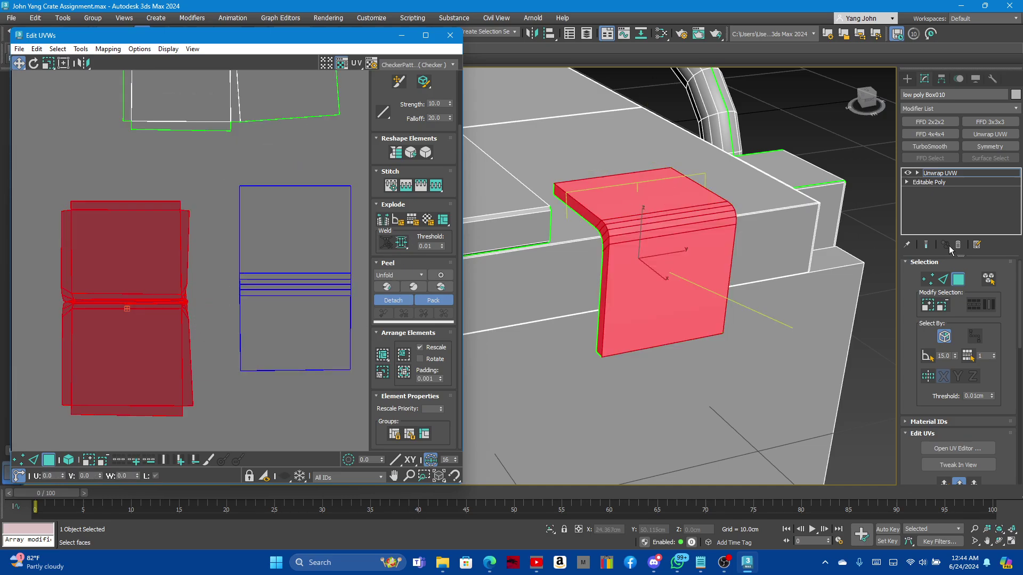
# Stitch the two bracket pieces along their shared edge, then relax all faces and zoom out.
pyautogui.click(943, 280)
pyautogui.click(189, 228)
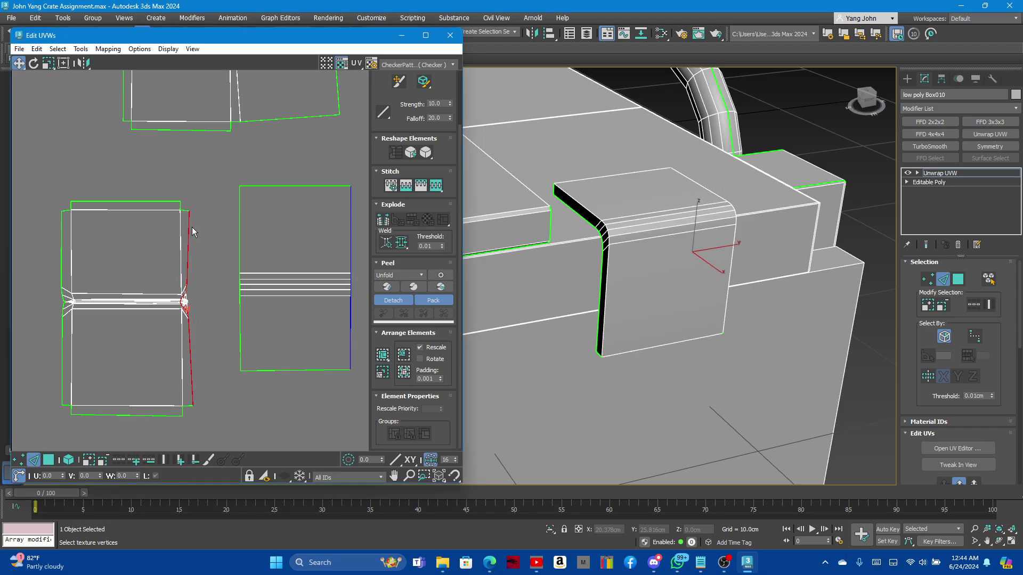
pyautogui.click(421, 187)
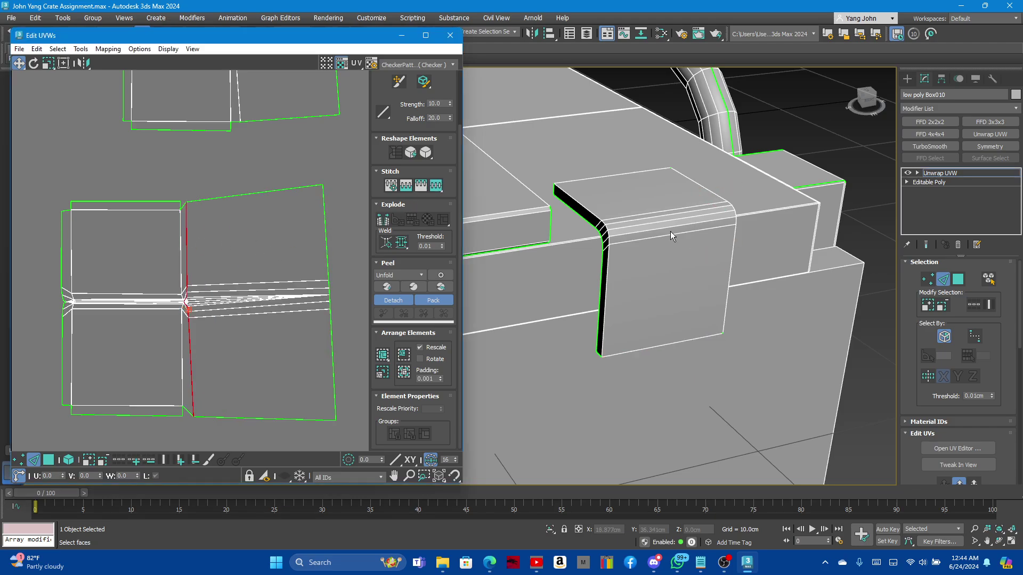
pyautogui.click(957, 281)
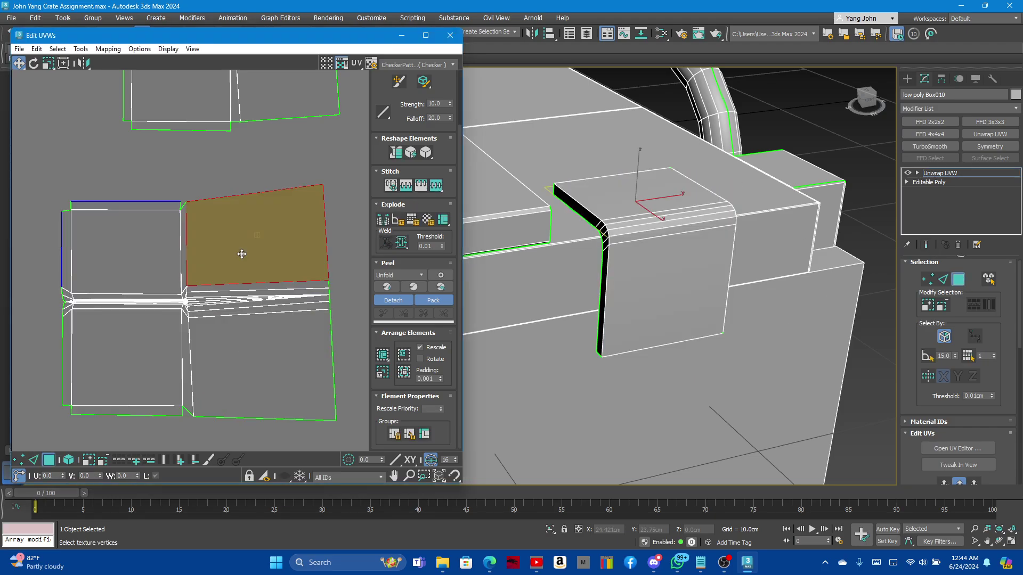
pyautogui.hotkey('ctrl', 'a')
pyautogui.click(426, 153)
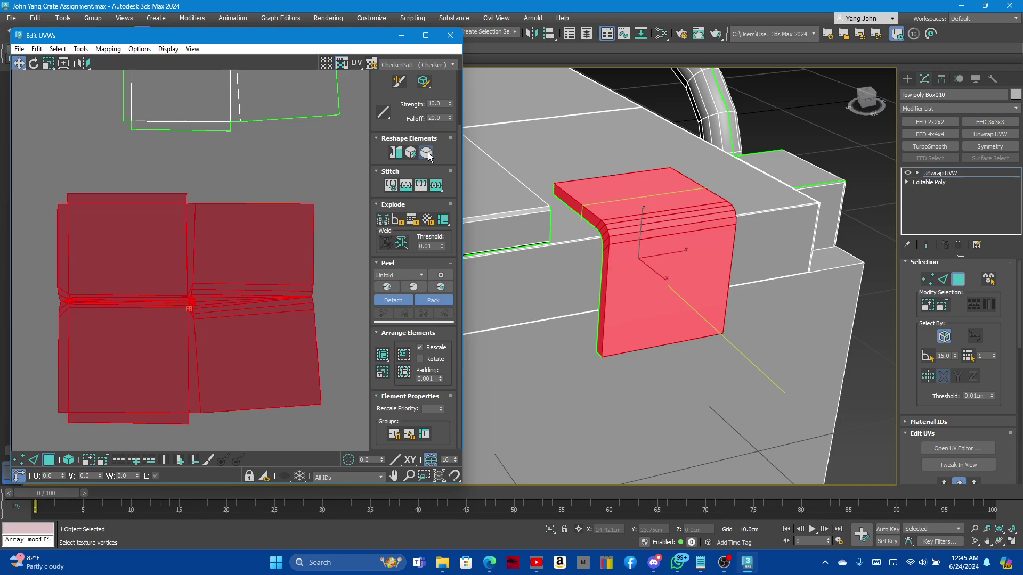
pyautogui.scroll(-3, 138, 239)
pyautogui.scroll(-2, 138, 240)
pyautogui.scroll(-2, 147, 229)
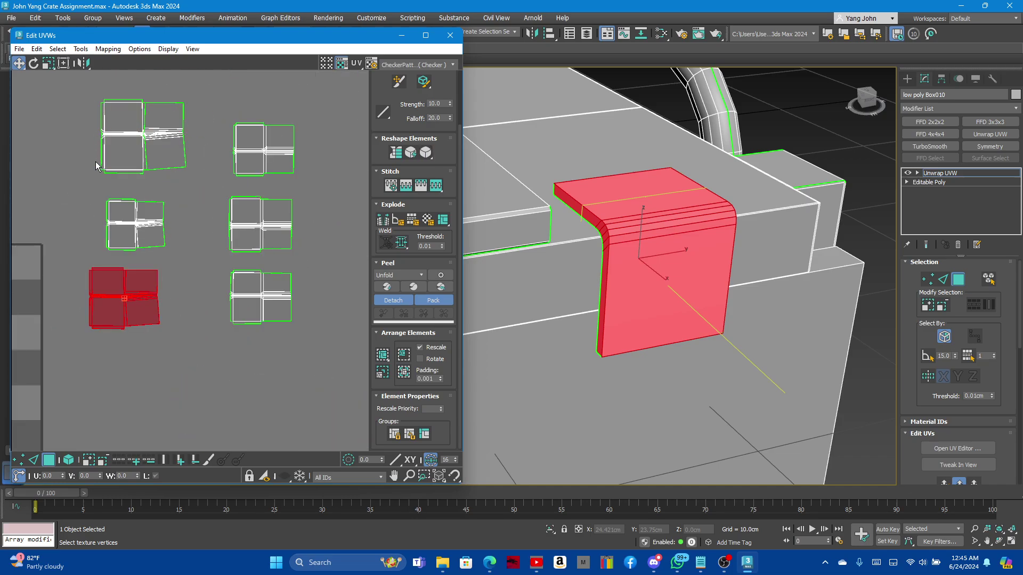
# Nudge the bracket UV islands: shift the lower one right and the top-left one down.
pyautogui.moveTo(128, 300); pyautogui.dragTo(143, 298)
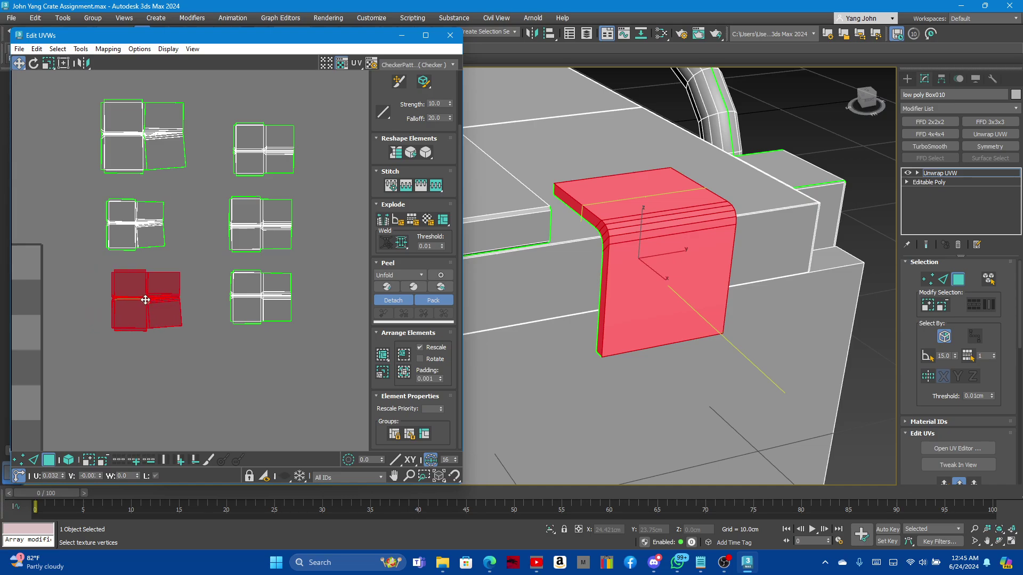
pyautogui.click(133, 234)
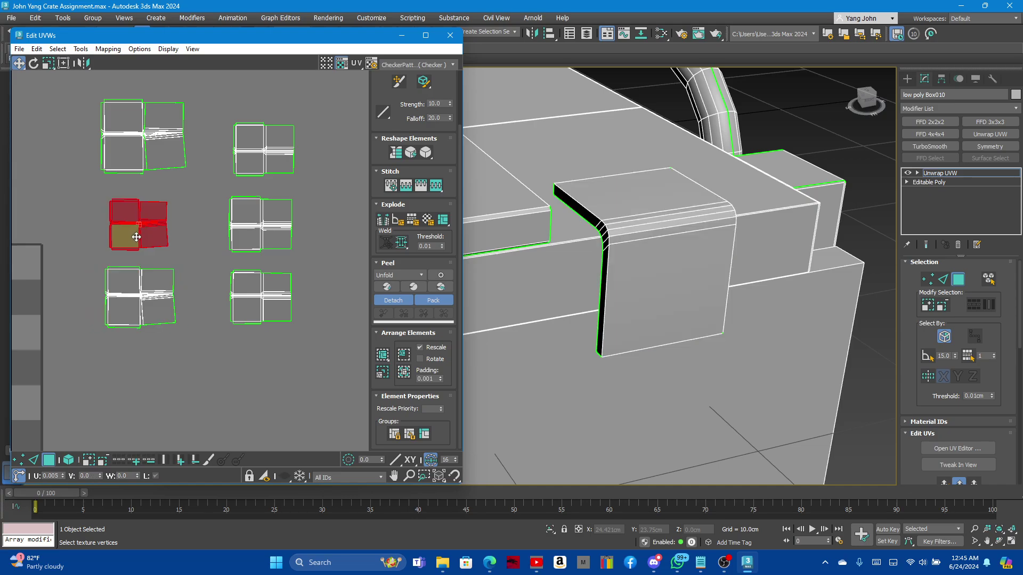
pyautogui.click(135, 150)
pyautogui.moveTo(134, 150); pyautogui.dragTo(136, 160)
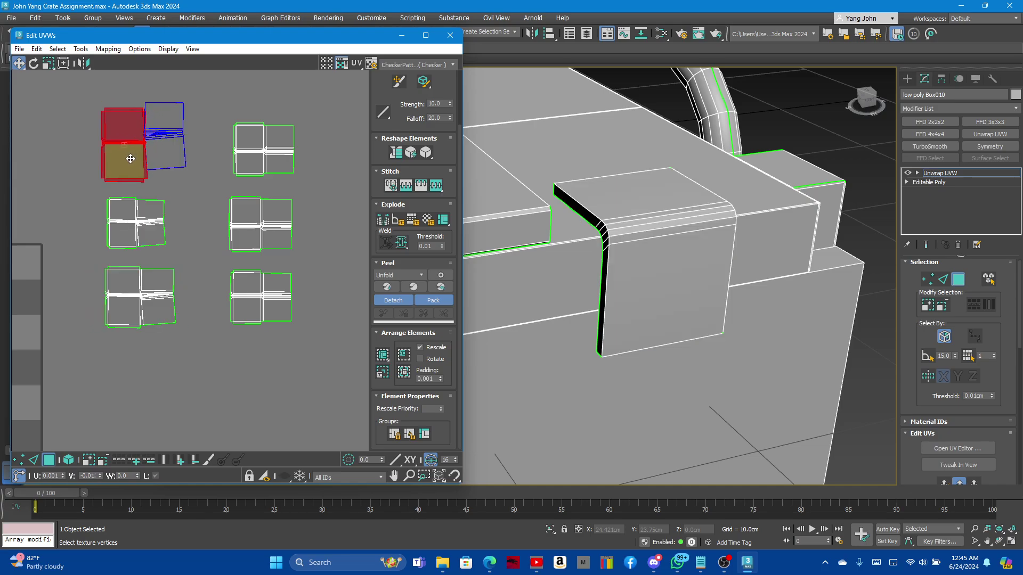
pyautogui.scroll(3, 142, 140)
pyautogui.scroll(3, 160, 162)
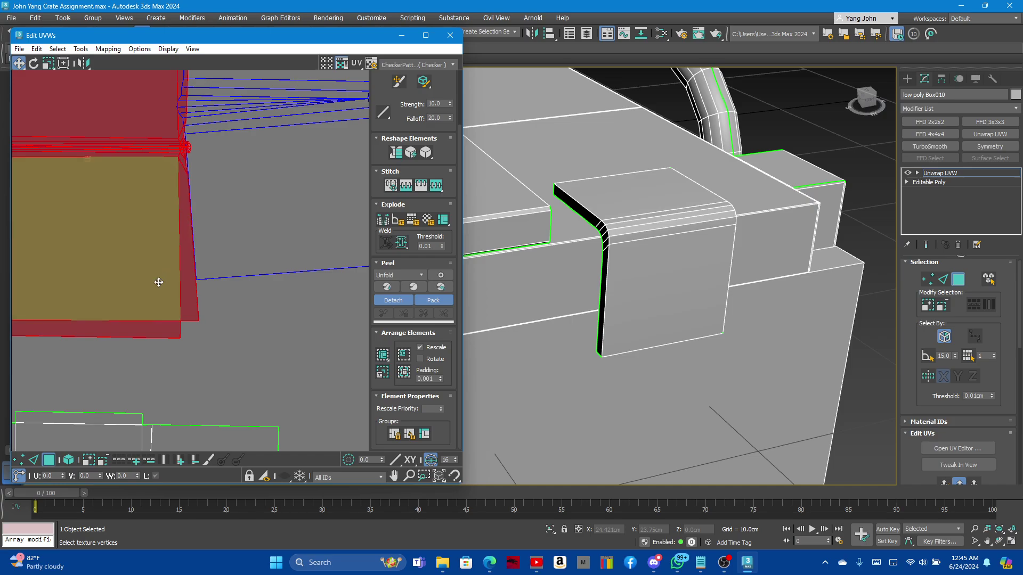
# Select a seam edge on an island in edge mode, then return to face selection.
pyautogui.click(943, 279)
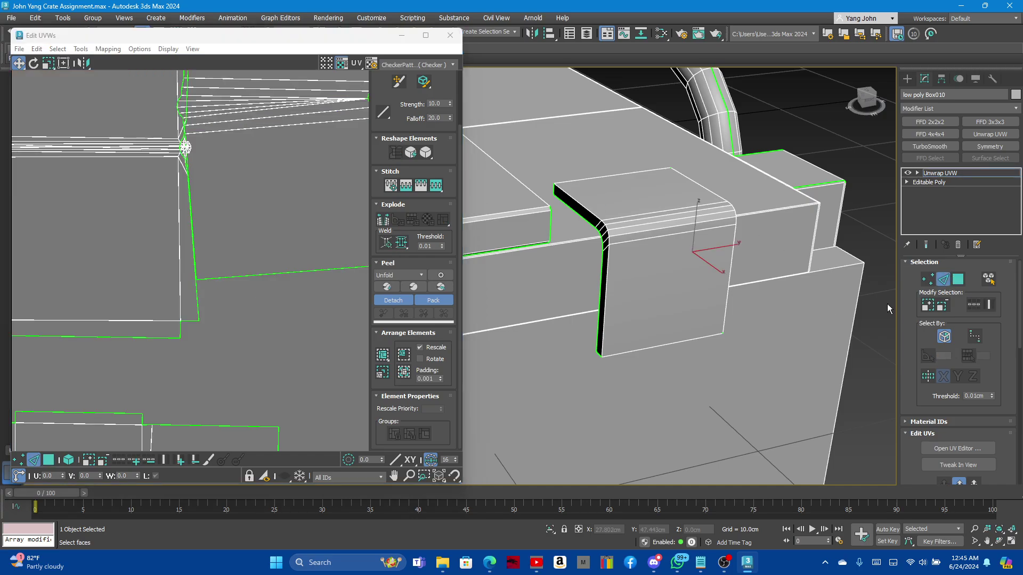
pyautogui.click(198, 302)
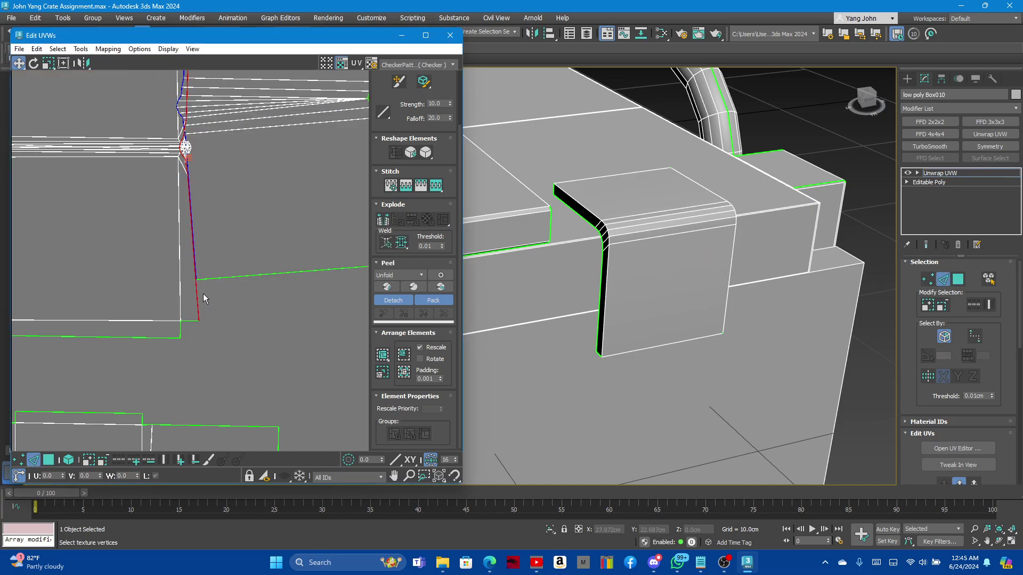
pyautogui.scroll(-3, 202, 327)
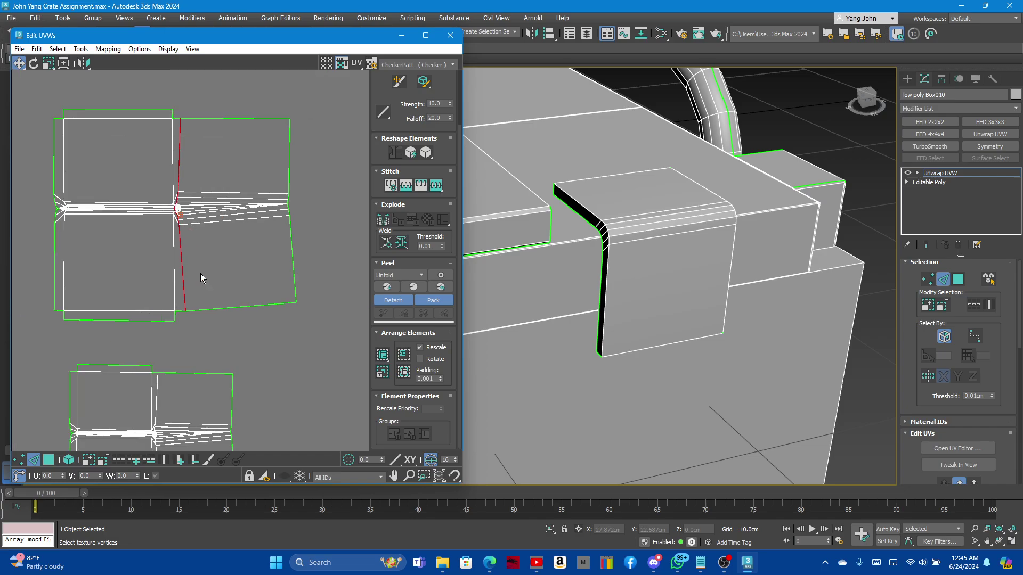
pyautogui.scroll(-2, 209, 276)
pyautogui.click(956, 280)
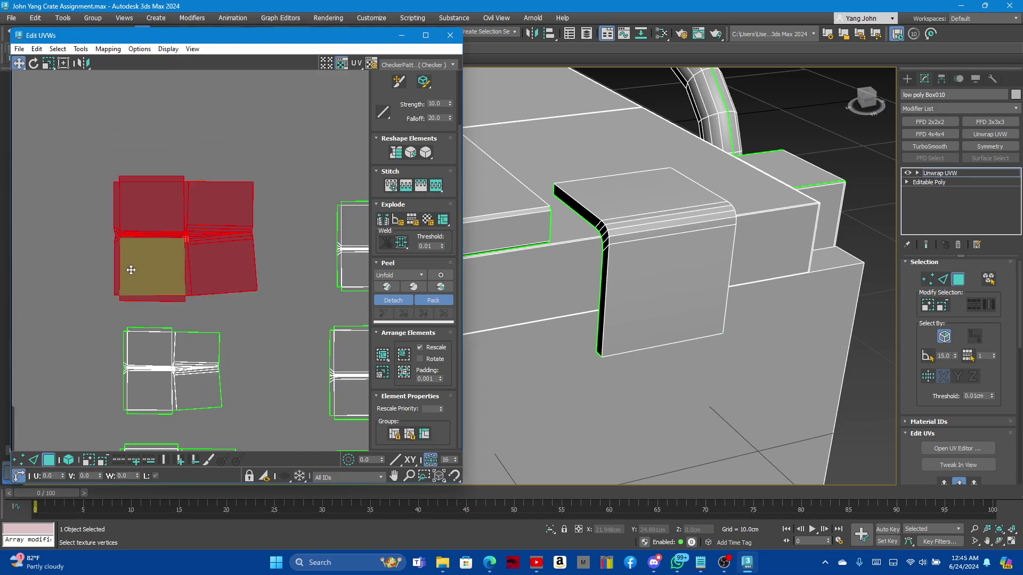
pyautogui.scroll(-2, 141, 266)
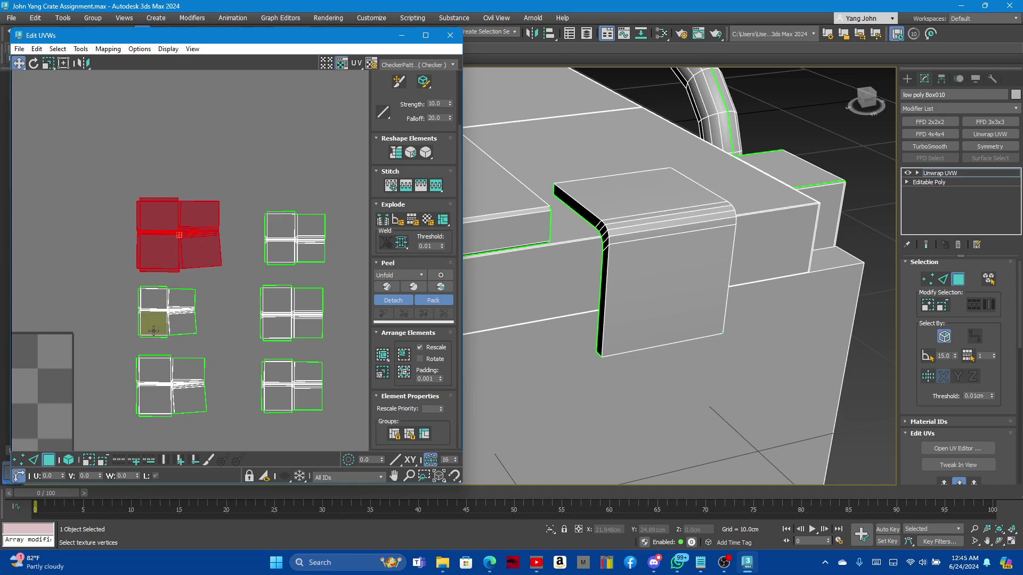
pyautogui.scroll(-2, 153, 330)
# Select all six bracket islands and relax them into square blocks with Reshape Elements.
pyautogui.click(123, 190)
pyautogui.hotkey('ctrl', 'a')
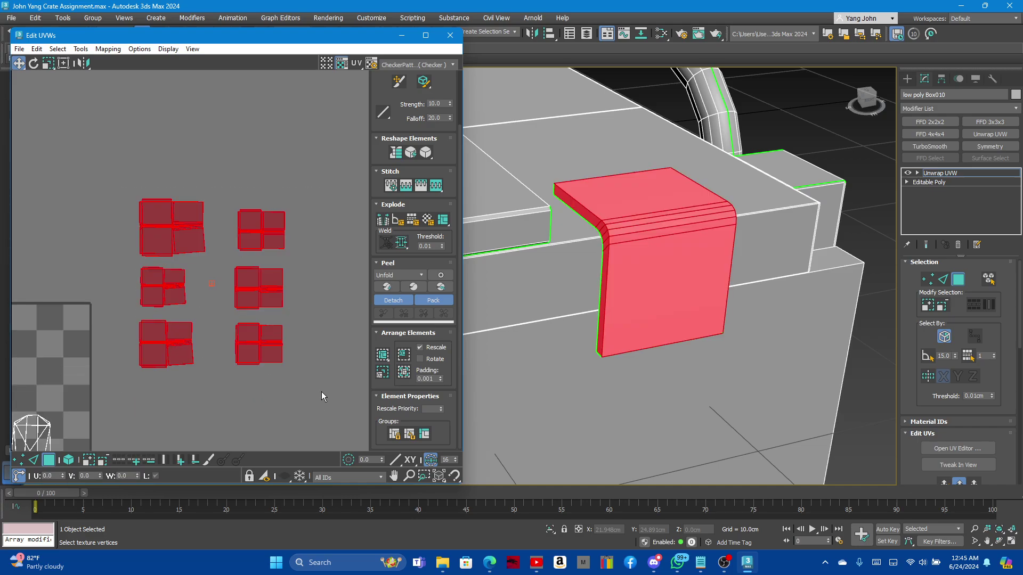
pyautogui.click(427, 154)
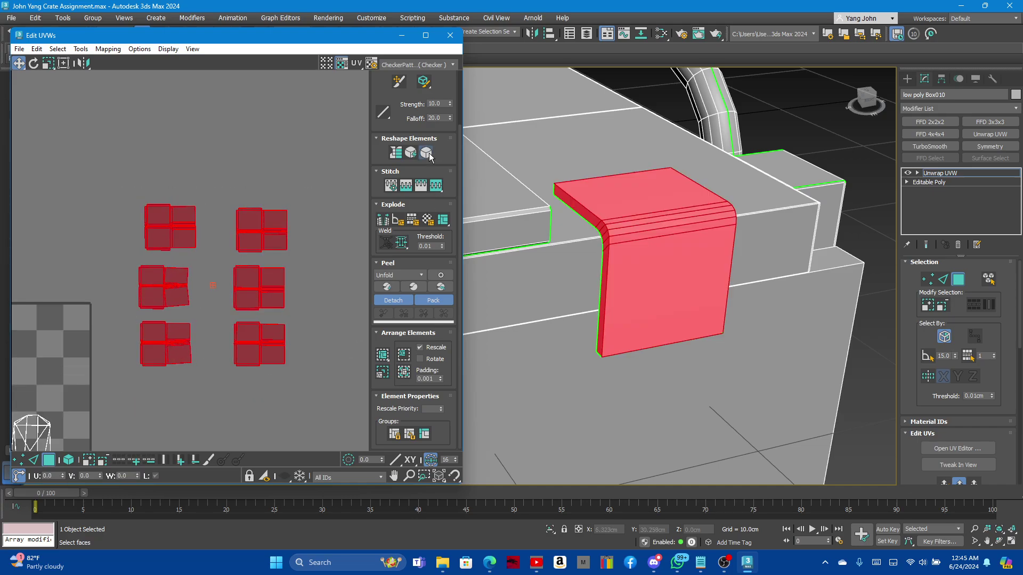
# Deselect the islands, review the squared layout, and bring up the File menu.
pyautogui.click(208, 322)
pyautogui.scroll(2, 190, 274)
pyautogui.scroll(1, 190, 274)
pyautogui.scroll(-1, 211, 146)
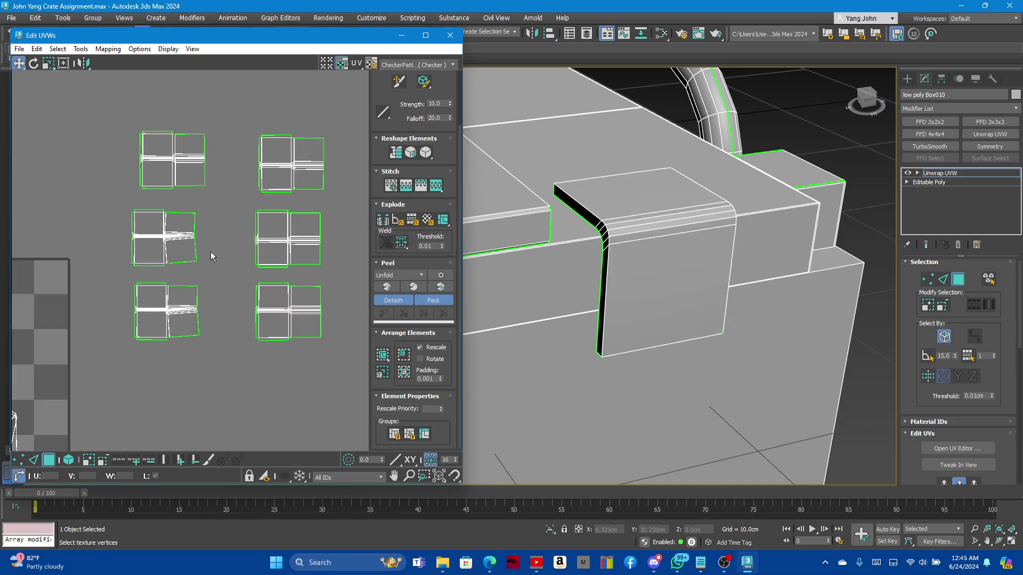
pyautogui.scroll(2, 186, 264)
pyautogui.scroll(-3, 169, 271)
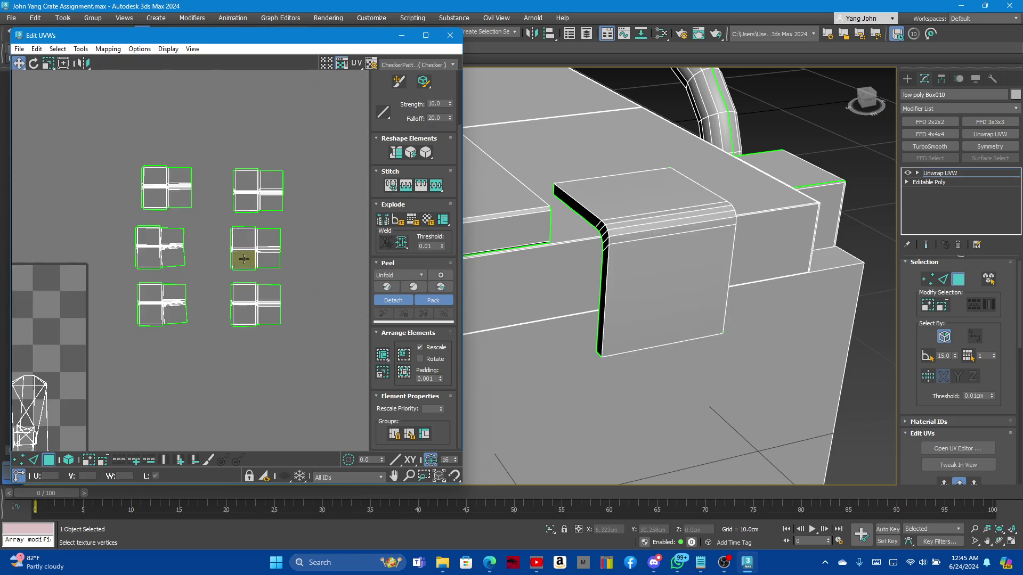
pyautogui.scroll(3, 180, 256)
pyautogui.scroll(-2, 208, 232)
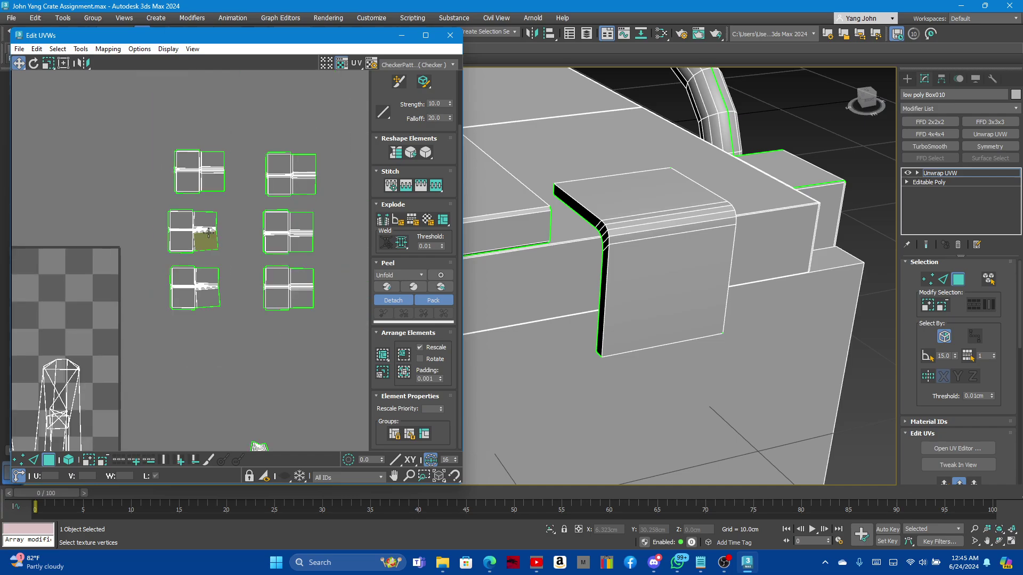
pyautogui.click(11, 17)
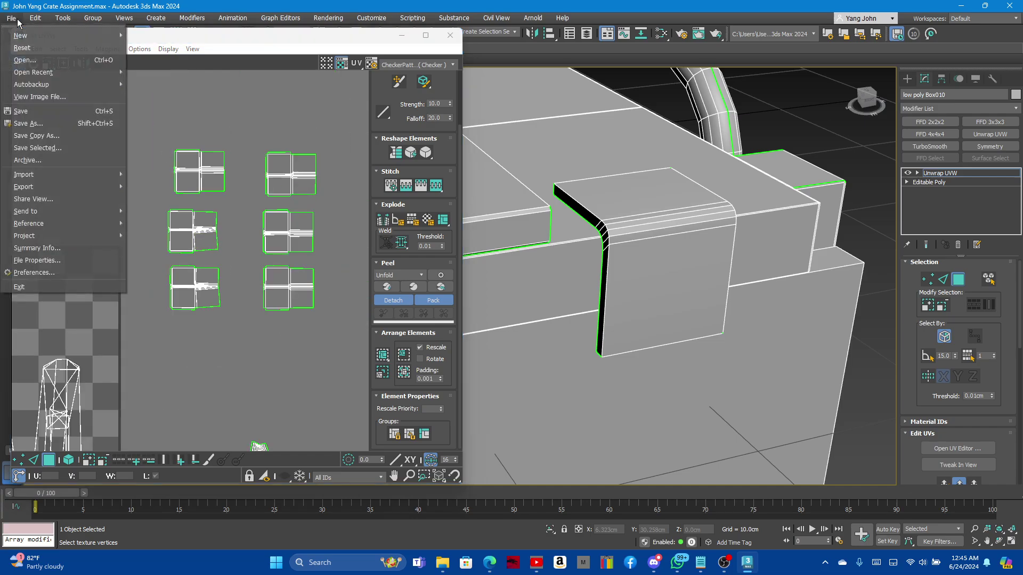
# Save the crate scene and zoom the perspective viewport in on a crate box corner.
pyautogui.click(32, 111)
pyautogui.scroll(-2, 299, 234)
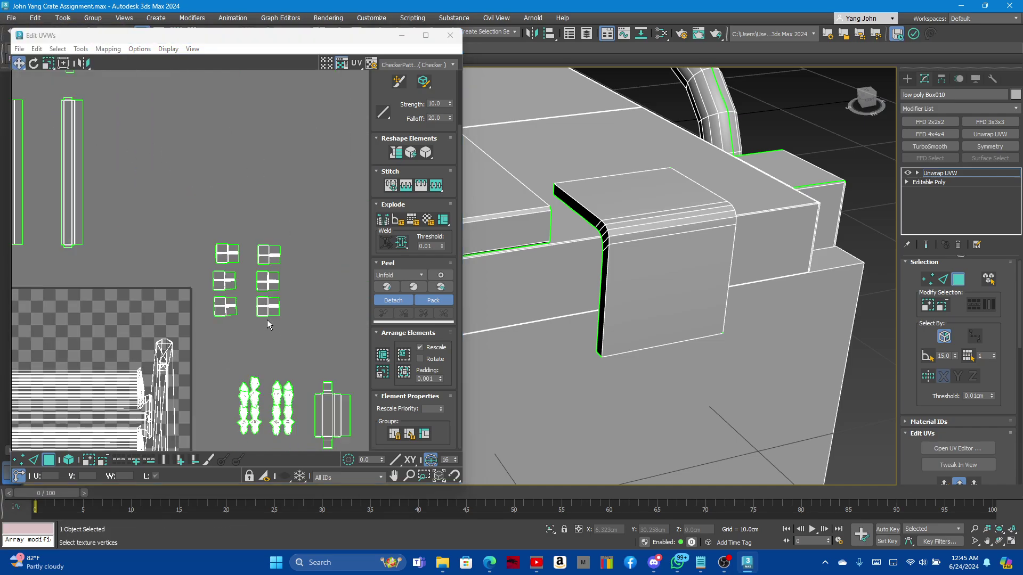
pyautogui.scroll(-2, 280, 295)
pyautogui.scroll(-1, 279, 295)
pyautogui.scroll(-5, 632, 299)
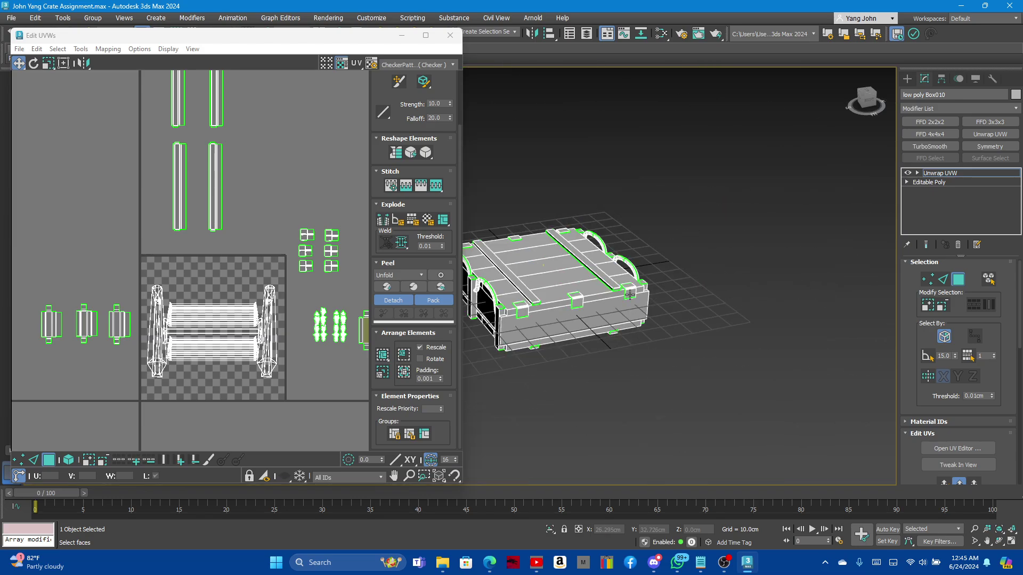
pyautogui.scroll(-2, 592, 314)
pyautogui.scroll(3, 561, 320)
pyautogui.scroll(2, 561, 319)
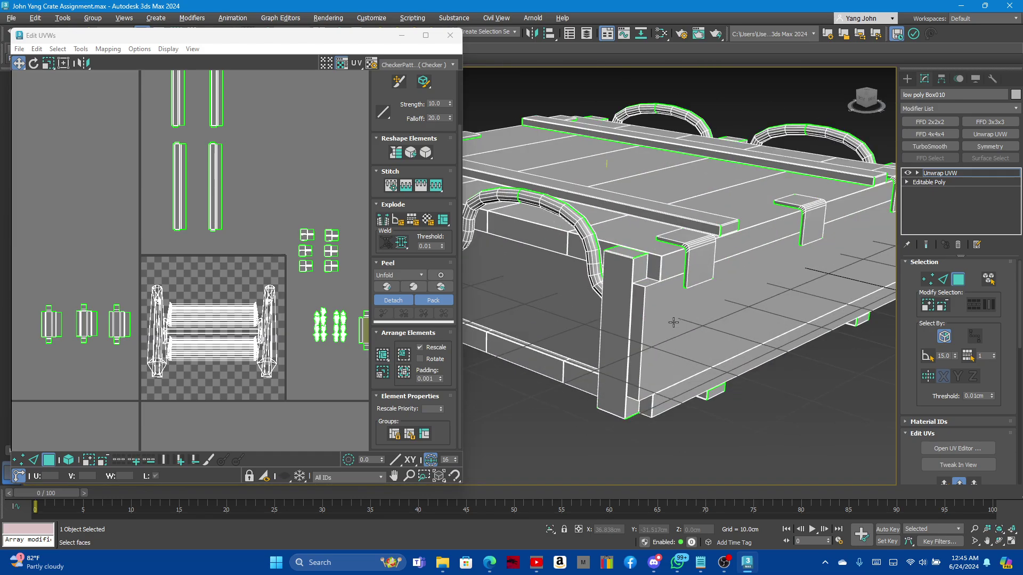
pyautogui.scroll(2, 632, 318)
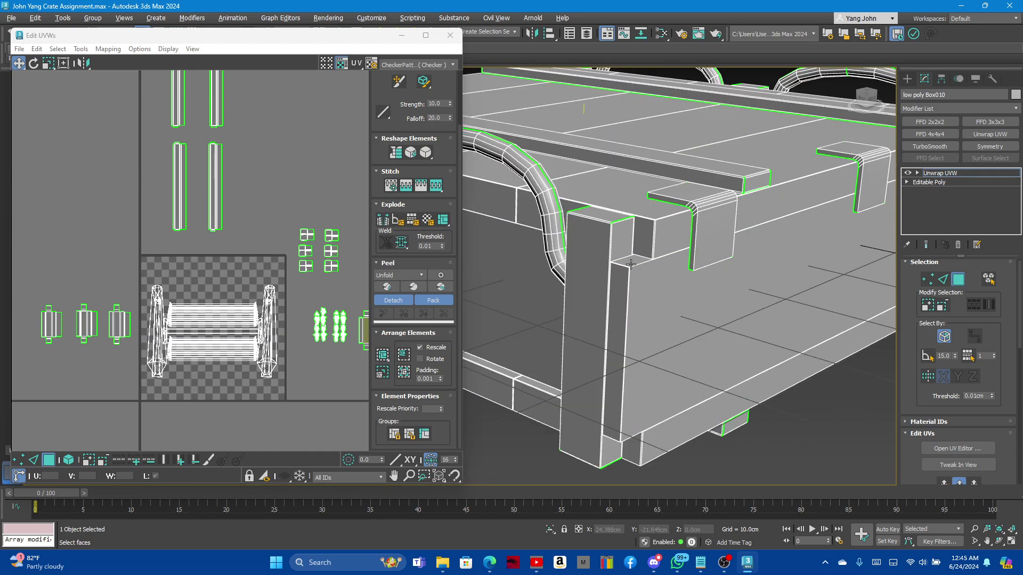
pyautogui.scroll(2, 630, 264)
pyautogui.scroll(2, 630, 265)
pyautogui.scroll(1, 662, 269)
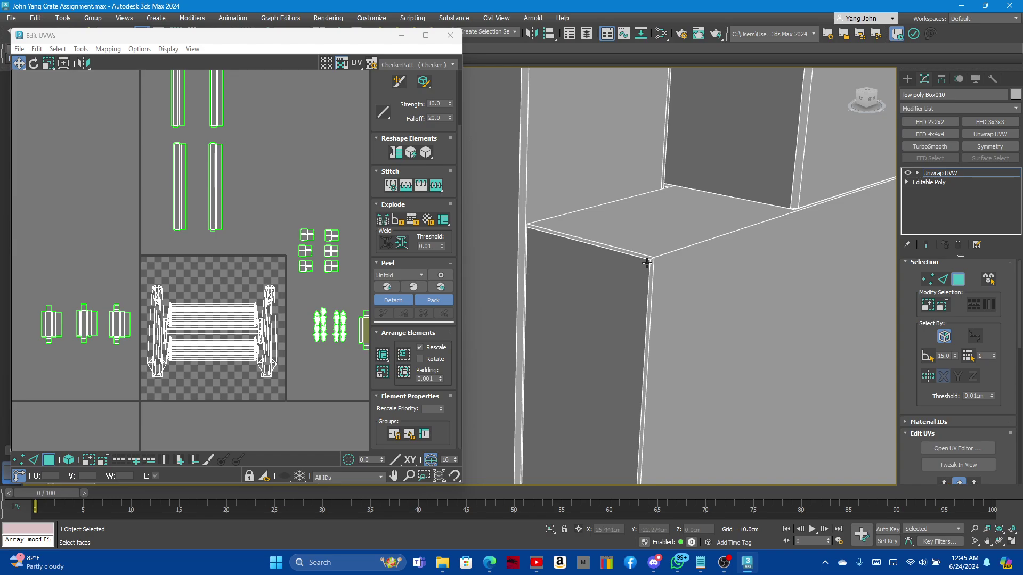
pyautogui.scroll(2, 628, 267)
pyautogui.scroll(-3, 612, 272)
pyautogui.scroll(2, 665, 240)
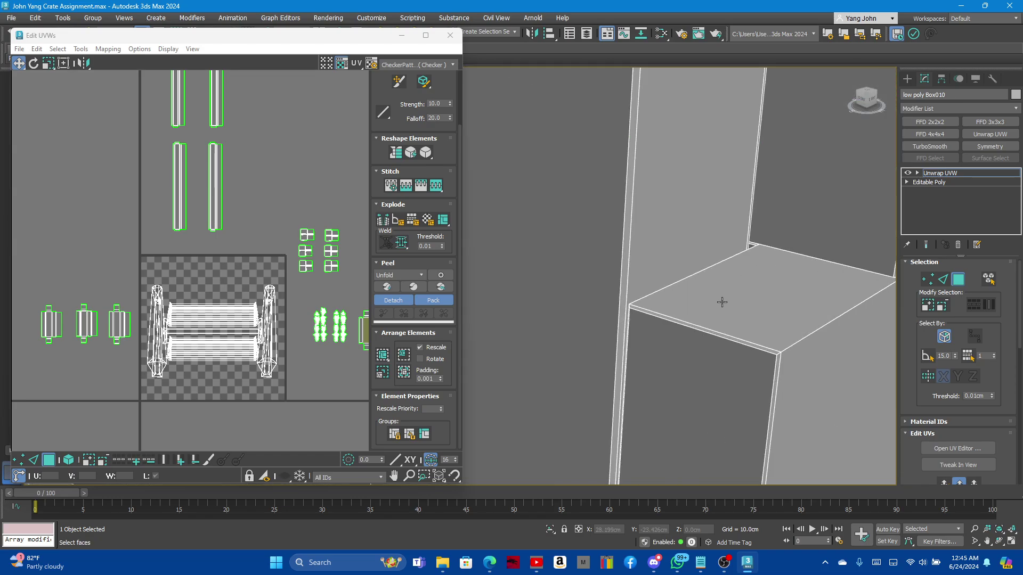
pyautogui.scroll(2, 785, 343)
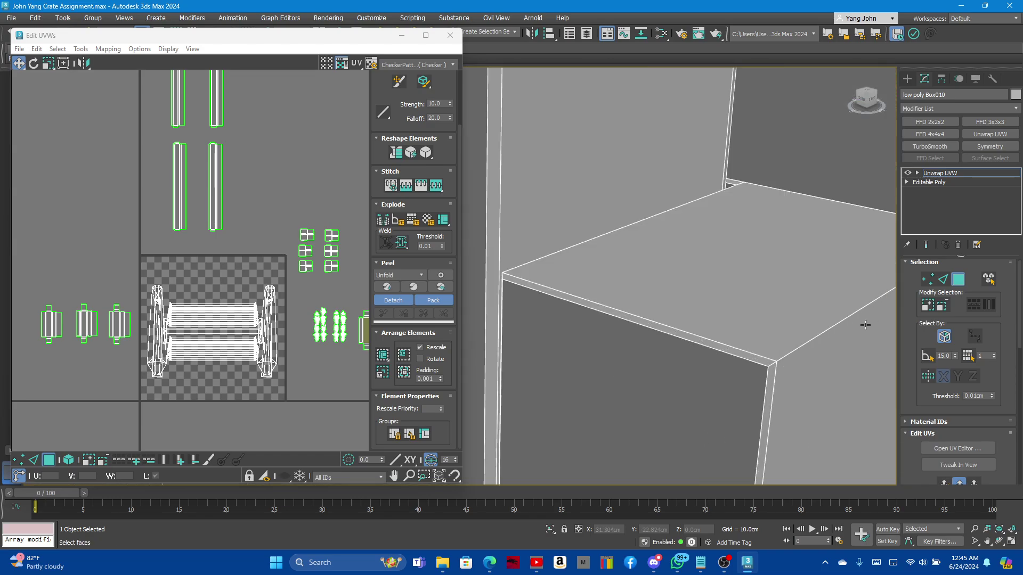
# In Edge mode, select the box corner's top front, adjoining top, and vertical corner edges.
pyautogui.click(941, 281)
pyautogui.click(785, 357)
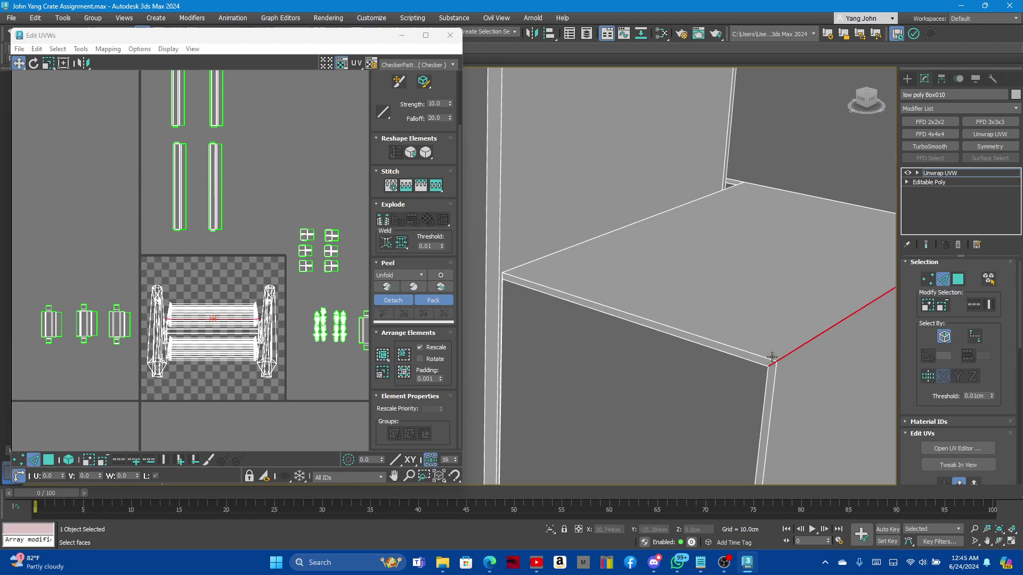
pyautogui.scroll(-2, 729, 300)
pyautogui.scroll(2, 659, 276)
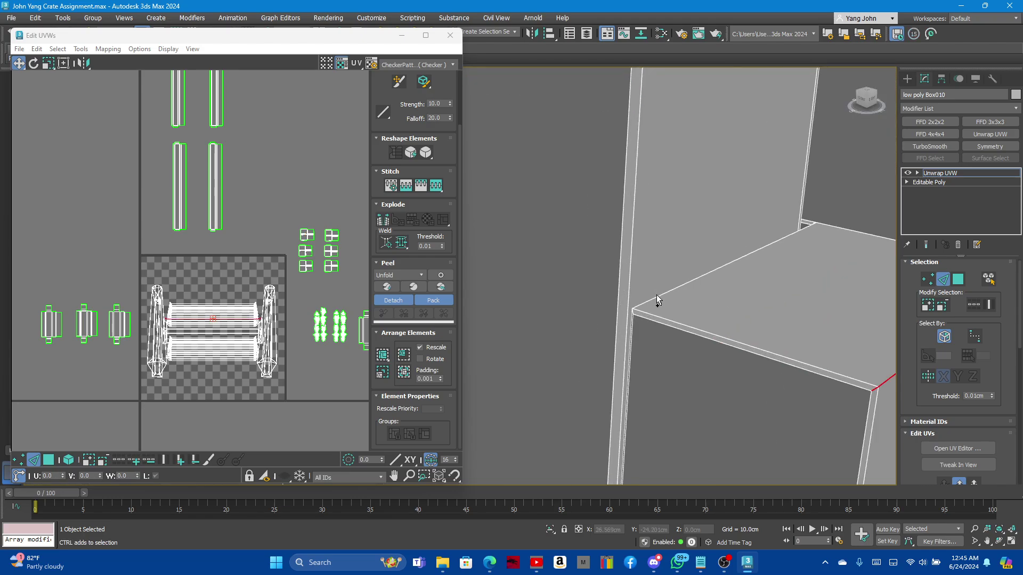
pyautogui.keyDown('ctrl'); pyautogui.click(656, 295); pyautogui.keyUp('ctrl')
pyautogui.scroll(-3, 656, 295)
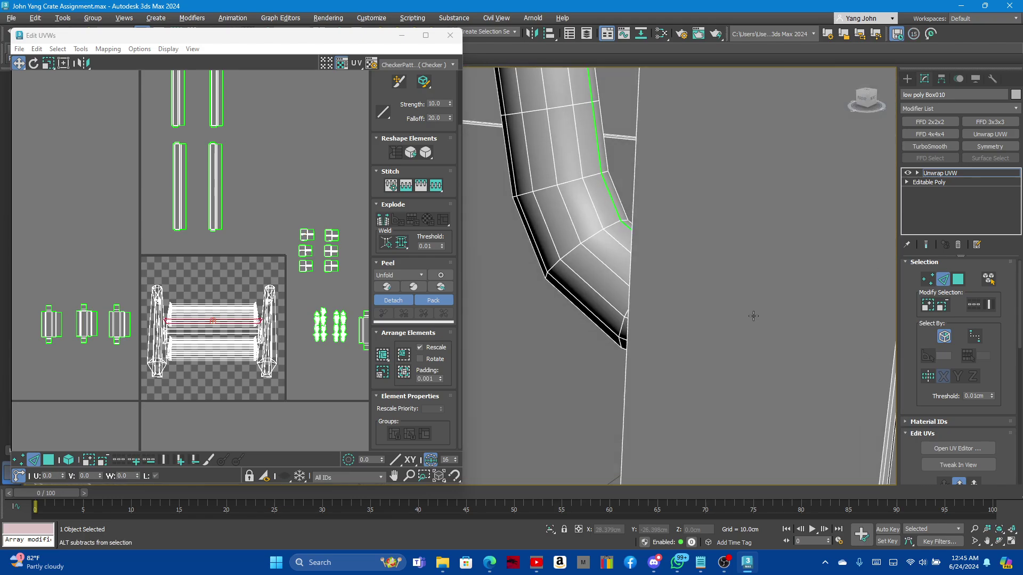
pyautogui.keyDown('alt'); pyautogui.moveTo(656, 296); pyautogui.dragTo(704, 300, button='middle'); pyautogui.keyUp('alt')
pyautogui.scroll(3, 704, 299)
pyautogui.scroll(3, 620, 241)
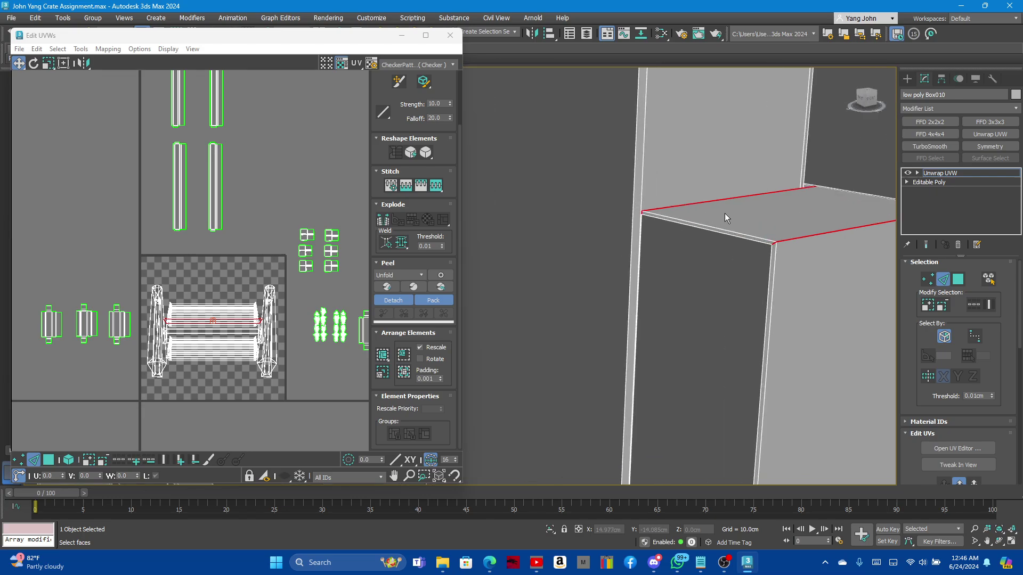
pyautogui.keyDown('ctrl'); pyautogui.click(799, 275); pyautogui.keyUp('ctrl')
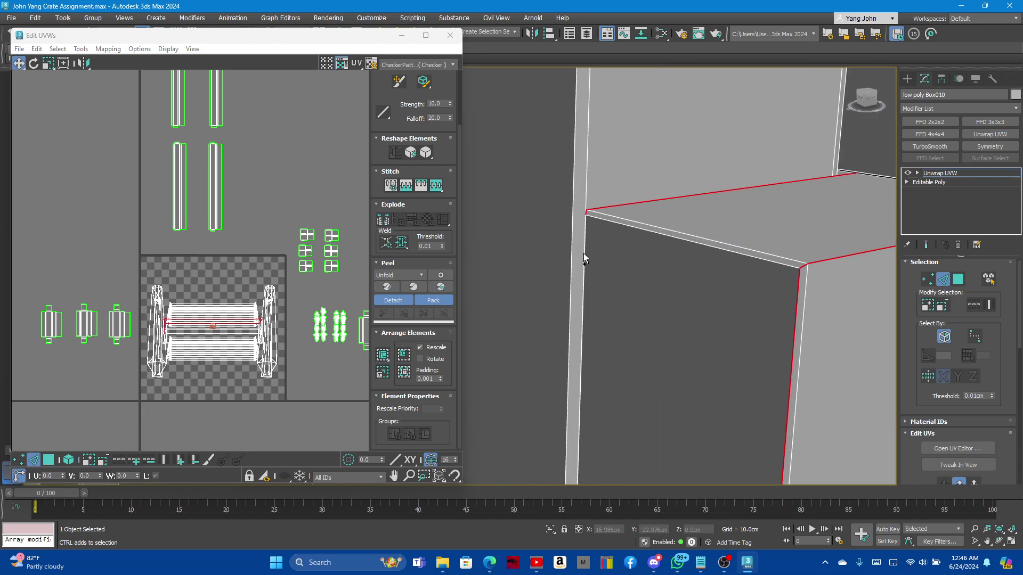
# Add the bottom horizontal edge and the gap's lower edge, undoing an extra vertical edge.
pyautogui.moveTo(584, 259)
pyautogui.keyDown('alt'); pyautogui.mouseDown(button='middle')
pyautogui.moveTo(695, 302)
pyautogui.moveTo(707, 238)
pyautogui.moveTo(679, 203)
pyautogui.mouseUp(button='middle'); pyautogui.keyUp('alt')
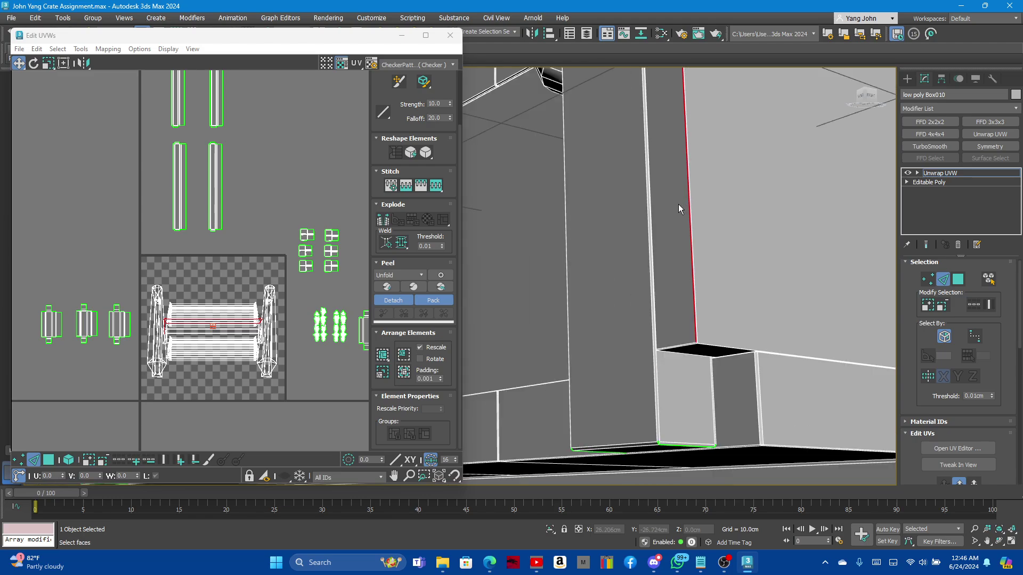
pyautogui.moveTo(694, 293)
pyautogui.keyDown('alt'); pyautogui.mouseDown(button='middle')
pyautogui.moveTo(694, 362)
pyautogui.moveTo(670, 376)
pyautogui.mouseUp(button='middle'); pyautogui.keyUp('alt')
pyautogui.click(671, 379)
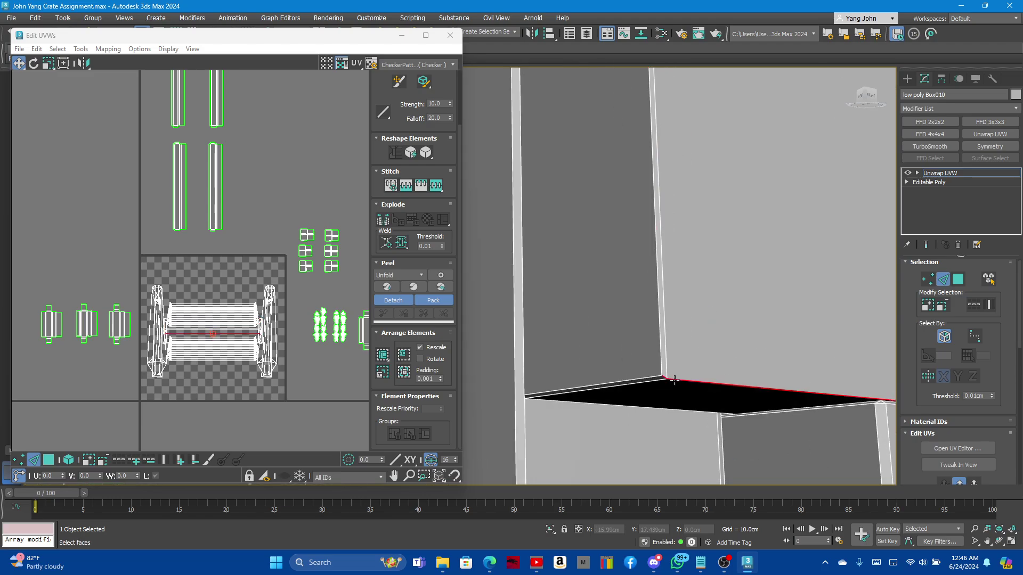
pyautogui.click(658, 368)
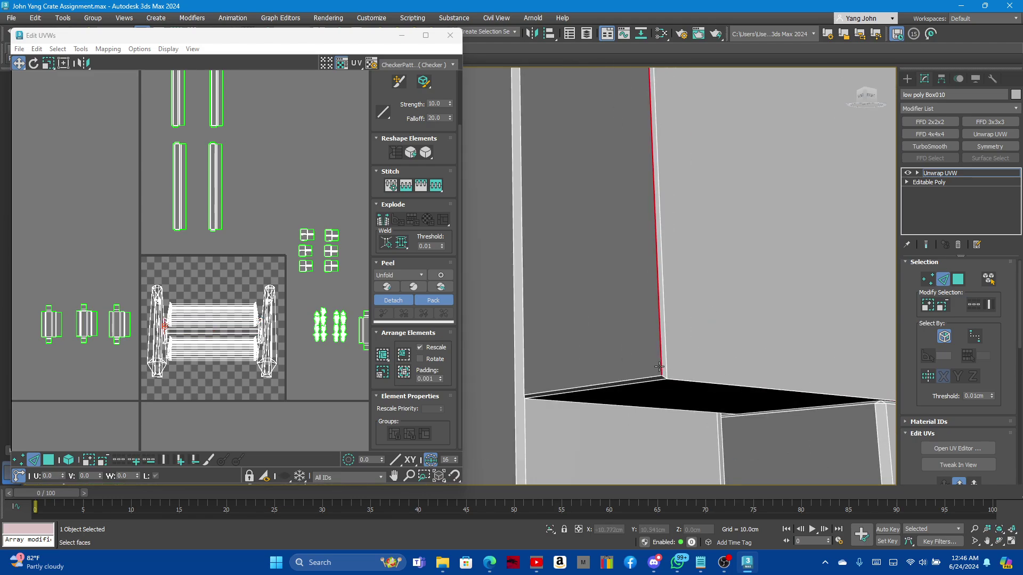
pyautogui.keyDown('ctrl'); pyautogui.click(678, 379); pyautogui.keyUp('ctrl')
pyautogui.keyDown('alt'); pyautogui.moveTo(671, 379); pyautogui.dragTo(590, 369, button='middle'); pyautogui.keyUp('alt')
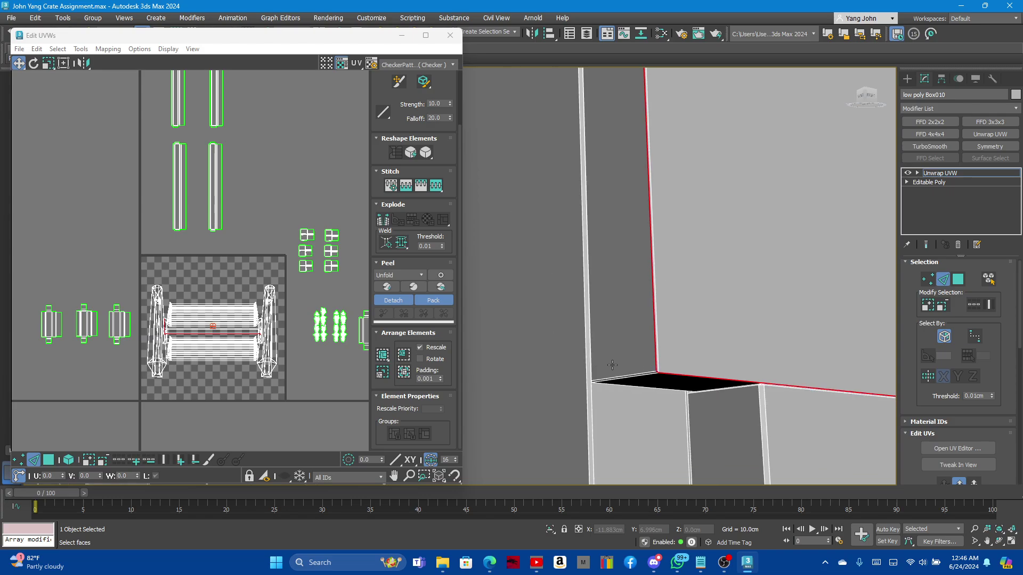
pyautogui.keyDown('ctrl'); pyautogui.click(587, 369); pyautogui.keyUp('ctrl')
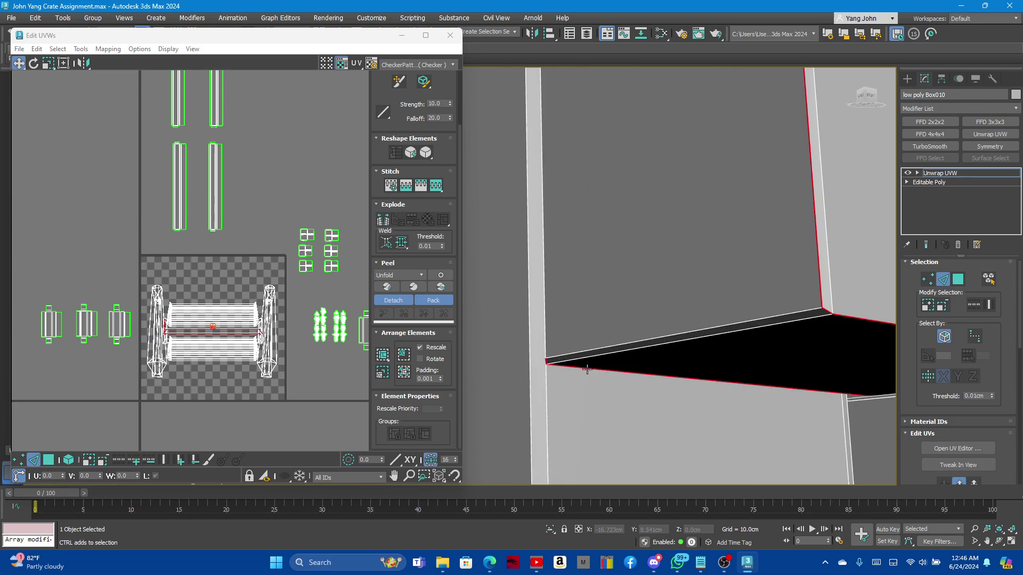
pyautogui.keyDown('ctrl'); pyautogui.click(546, 339); pyautogui.keyUp('ctrl')
pyautogui.hotkey('ctrl', 'z')
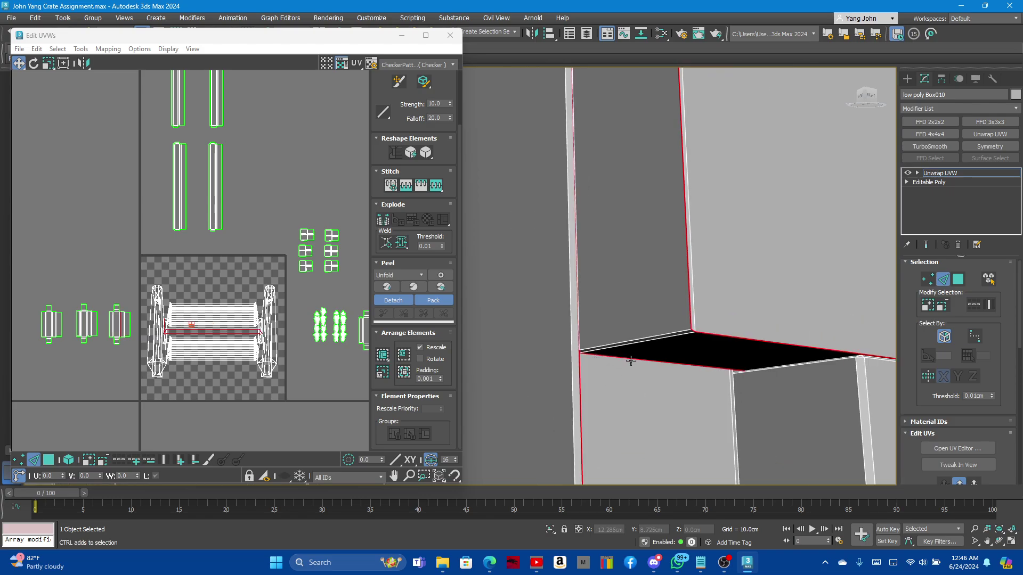
pyautogui.moveTo(615, 374)
pyautogui.mouseDown(button='middle')
pyautogui.moveTo(812, 391)
pyautogui.moveTo(823, 408)
pyautogui.moveTo(788, 411)
pyautogui.moveTo(685, 372)
pyautogui.moveTo(753, 365)
pyautogui.moveTo(693, 376)
pyautogui.moveTo(703, 386)
pyautogui.moveTo(761, 364)
pyautogui.mouseUp(button='middle')
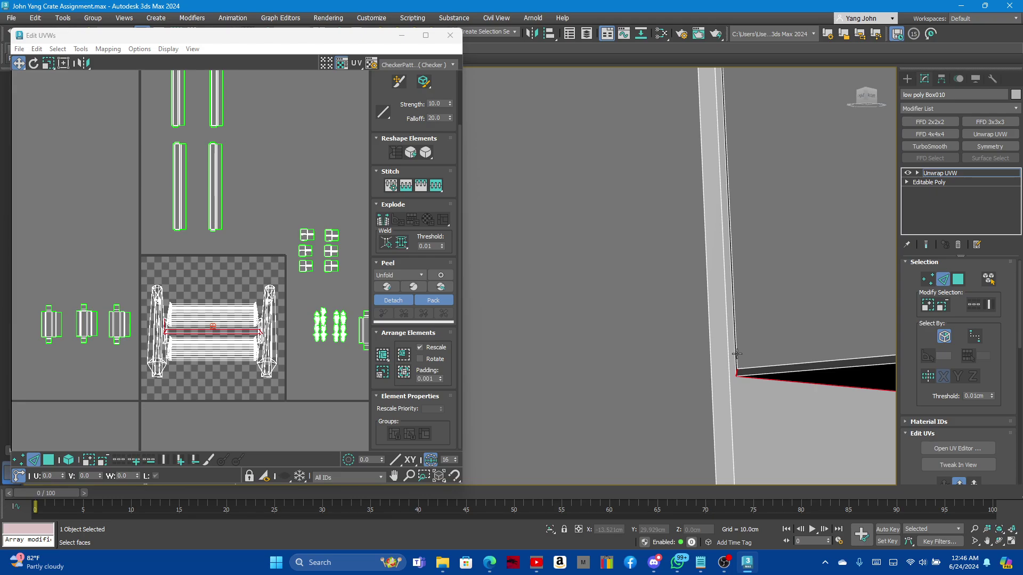
# Add the vertical corner edge, the box-top horizontal edge, and the corner's top edge.
pyautogui.click(737, 353)
pyautogui.scroll(-1, 741, 351)
pyautogui.scroll(-1, 743, 349)
pyautogui.scroll(-2, 744, 346)
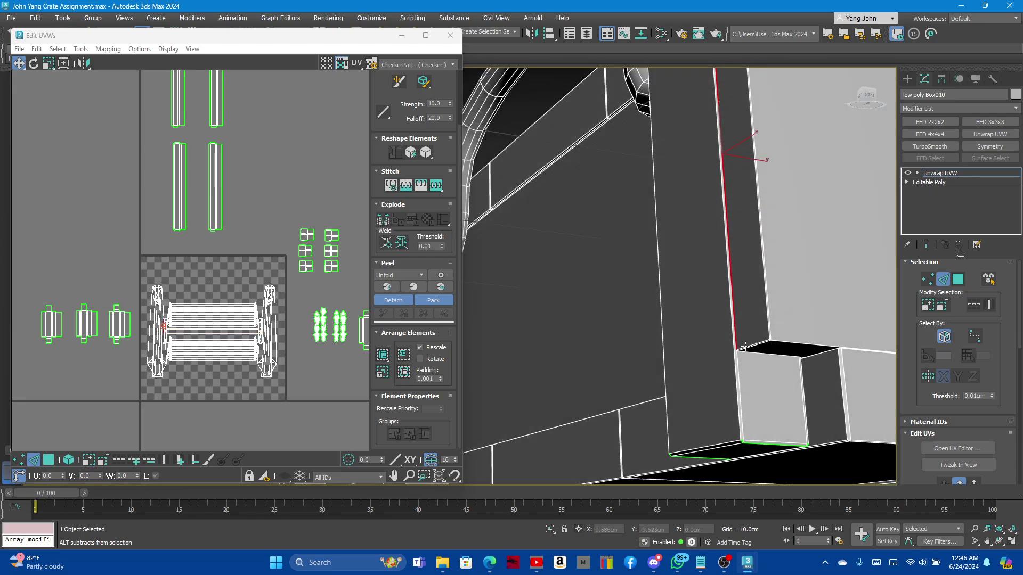
pyautogui.scroll(2, 745, 347)
pyautogui.scroll(2, 803, 270)
pyautogui.scroll(2, 685, 227)
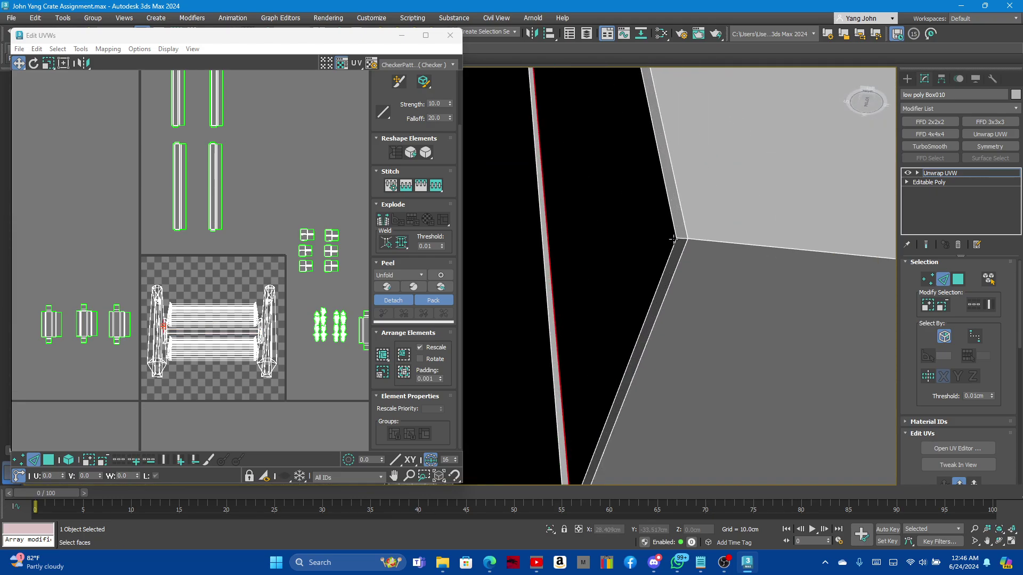
pyautogui.scroll(-1, 683, 242)
pyautogui.scroll(-1, 687, 236)
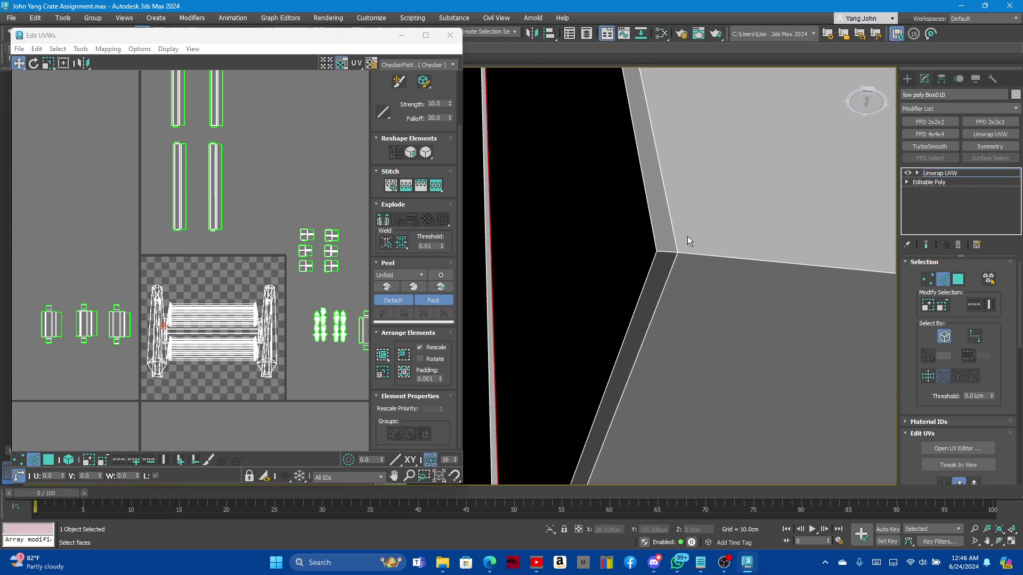
pyautogui.scroll(-1, 687, 245)
pyautogui.scroll(-1, 690, 255)
pyautogui.click(706, 257)
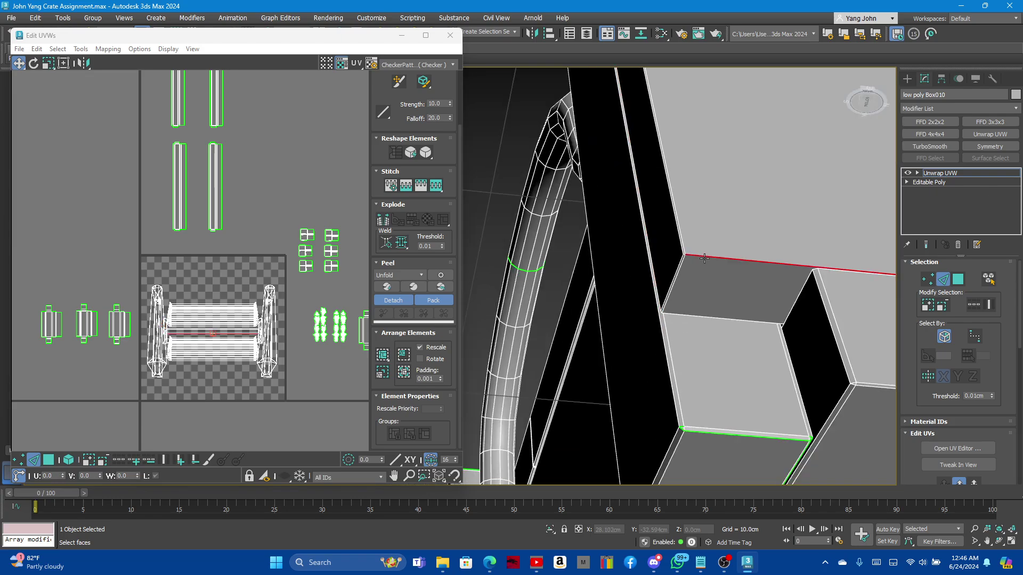
pyautogui.scroll(-2, 701, 267)
pyautogui.scroll(-1, 713, 245)
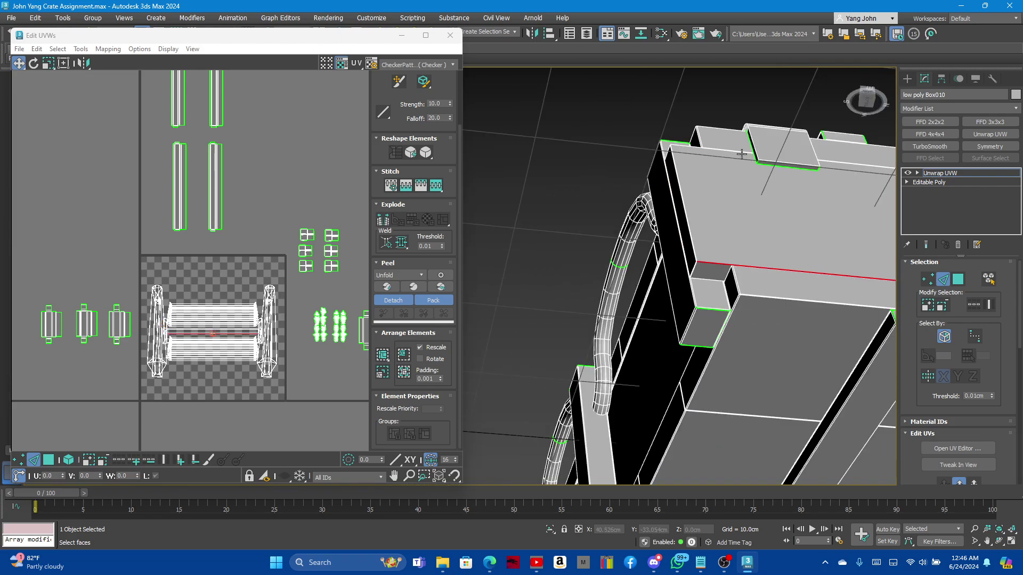
pyautogui.scroll(2, 709, 150)
pyautogui.keyDown('ctrl'); pyautogui.click(675, 149); pyautogui.keyUp('ctrl')
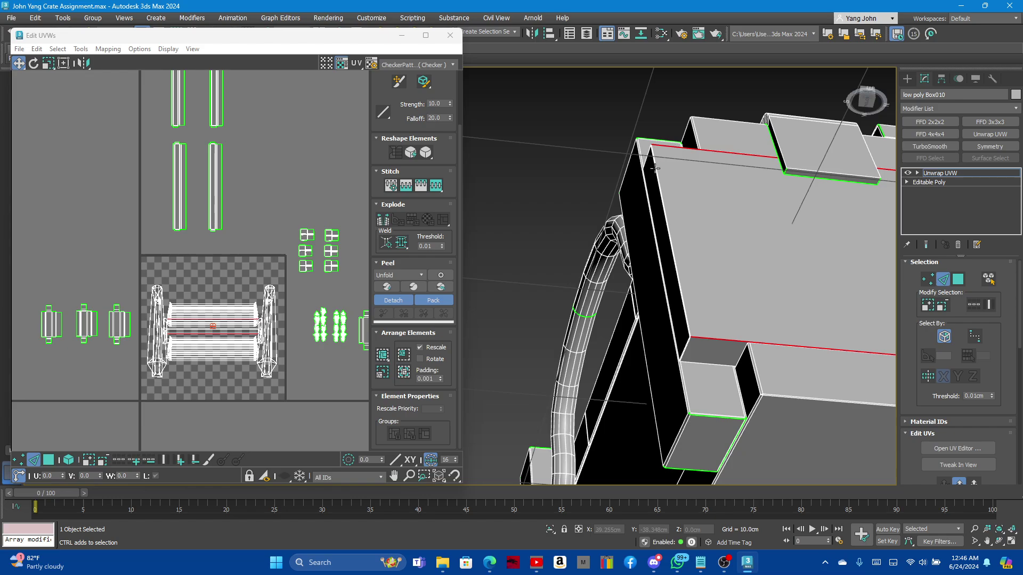
# Orbit and zoom around the crate to inspect the red-edged corner and the neighbouring vertical beam.
pyautogui.keyDown('alt'); pyautogui.moveTo(657, 195); pyautogui.dragTo(725, 260, button='middle'); pyautogui.keyUp('alt')
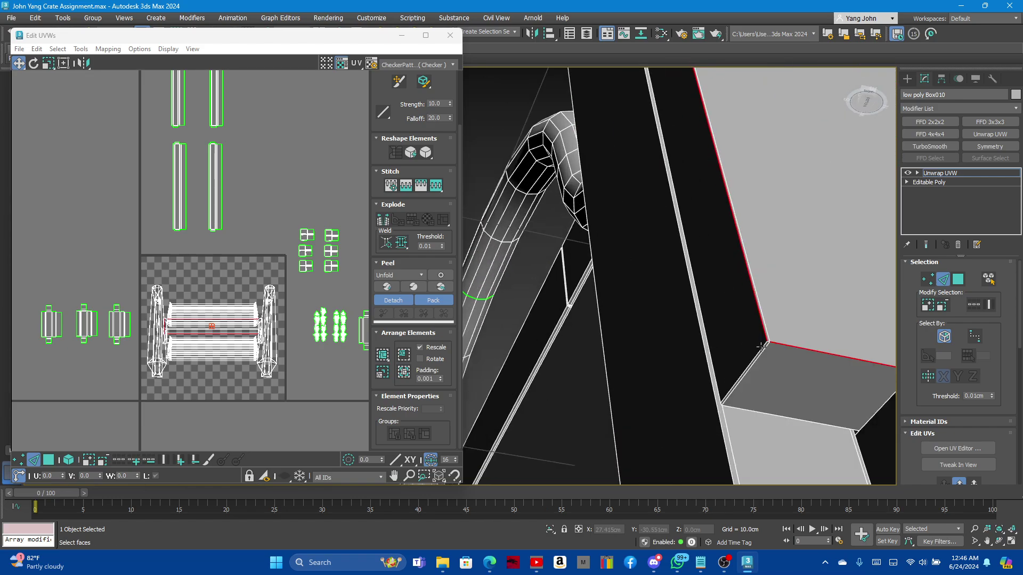
pyautogui.scroll(2, 760, 346)
pyautogui.scroll(1, 783, 342)
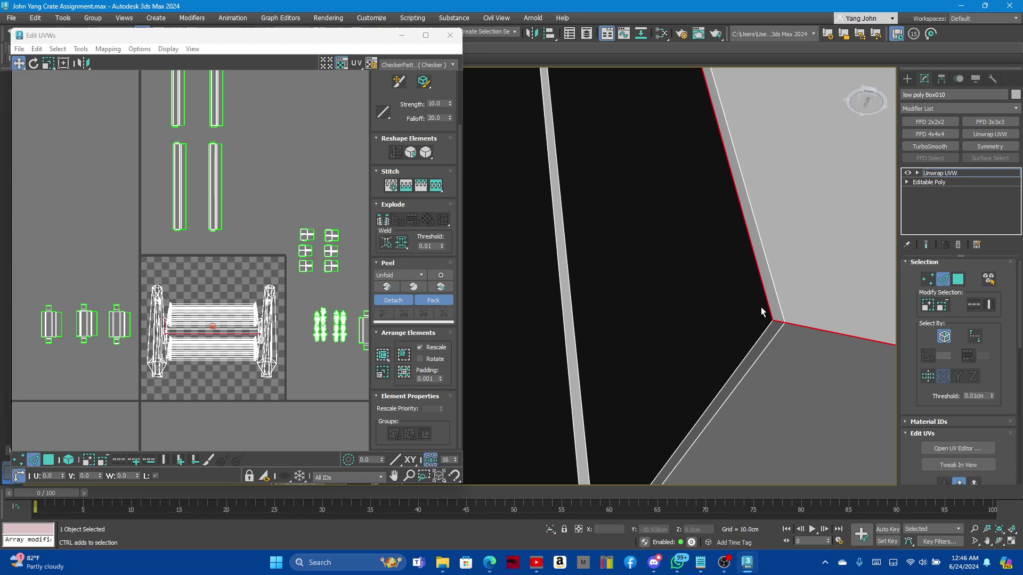
pyautogui.moveTo(762, 323)
pyautogui.keyDown('alt'); pyautogui.mouseDown(button='middle')
pyautogui.moveTo(652, 414)
pyautogui.moveTo(696, 387)
pyautogui.moveTo(710, 405)
pyautogui.moveTo(670, 273)
pyautogui.moveTo(714, 343)
pyautogui.moveTo(702, 250)
pyautogui.moveTo(651, 133)
pyautogui.moveTo(681, 217)
pyautogui.mouseUp(button='middle'); pyautogui.keyUp('alt')
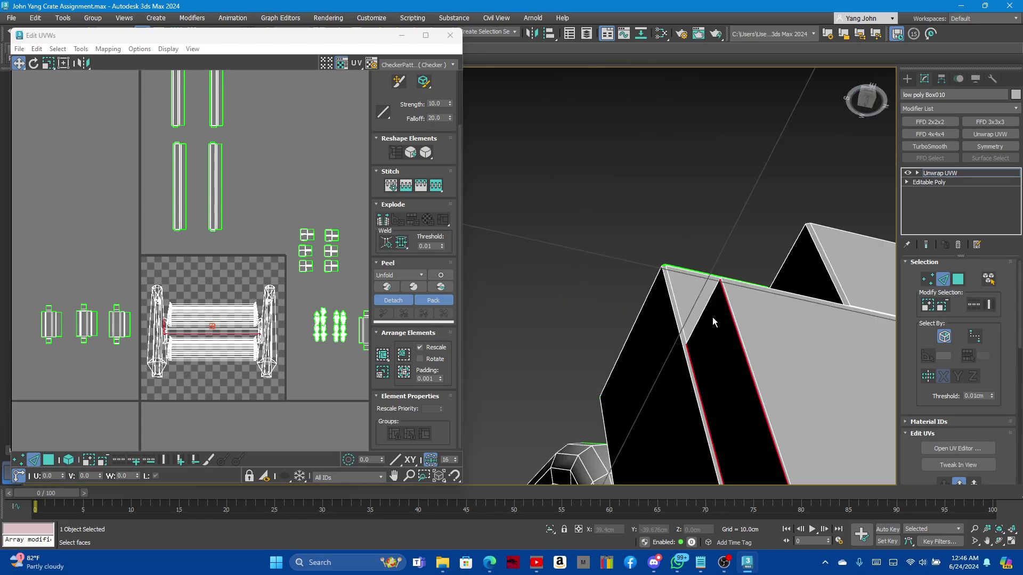
pyautogui.keyDown('alt'); pyautogui.moveTo(713, 319); pyautogui.dragTo(694, 230, button='middle'); pyautogui.keyUp('alt')
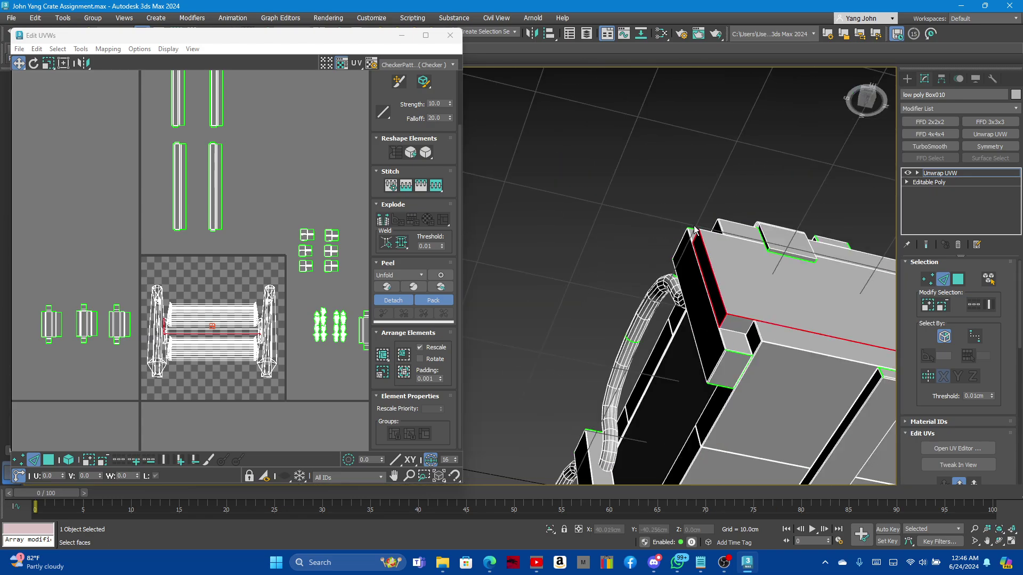
pyautogui.scroll(3, 732, 332)
pyautogui.scroll(4, 732, 331)
pyautogui.scroll(-3, 718, 302)
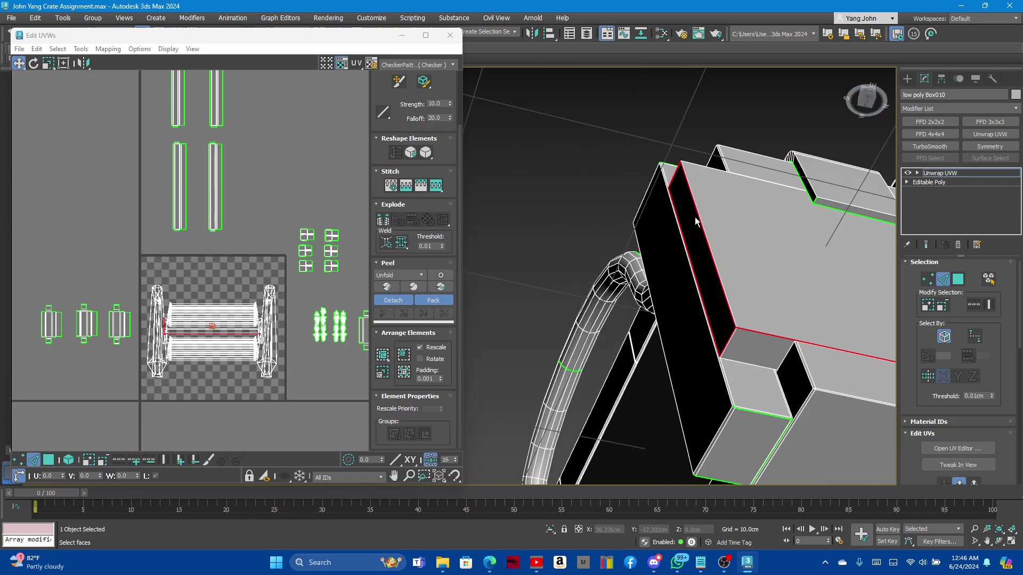
pyautogui.keyDown('alt'); pyautogui.moveTo(718, 301); pyautogui.dragTo(696, 214, button='middle'); pyautogui.keyUp('alt')
pyautogui.scroll(3, 756, 465)
pyautogui.scroll(3, 711, 449)
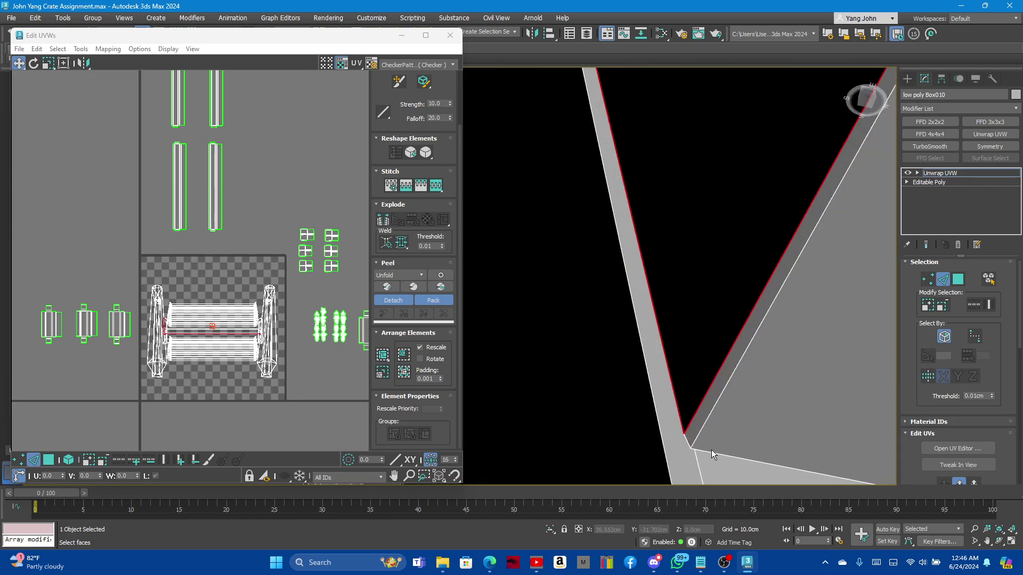
pyautogui.scroll(-5, 711, 448)
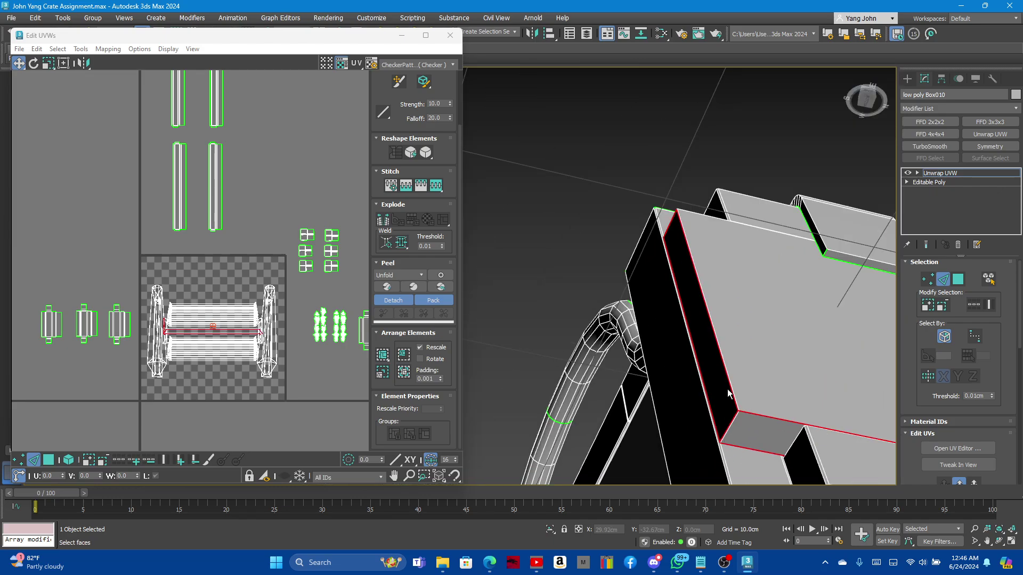
pyautogui.moveTo(727, 389)
pyautogui.keyDown('alt'); pyautogui.mouseDown(button='middle')
pyautogui.moveTo(683, 210)
pyautogui.moveTo(670, 343)
pyautogui.moveTo(717, 359)
pyautogui.moveTo(721, 351)
pyautogui.moveTo(701, 298)
pyautogui.moveTo(672, 427)
pyautogui.moveTo(693, 363)
pyautogui.mouseUp(button='middle'); pyautogui.keyUp('alt')
pyautogui.scroll(-5, 701, 297)
pyautogui.scroll(5, 718, 299)
pyautogui.scroll(-3, 672, 427)
pyautogui.scroll(3, 689, 316)
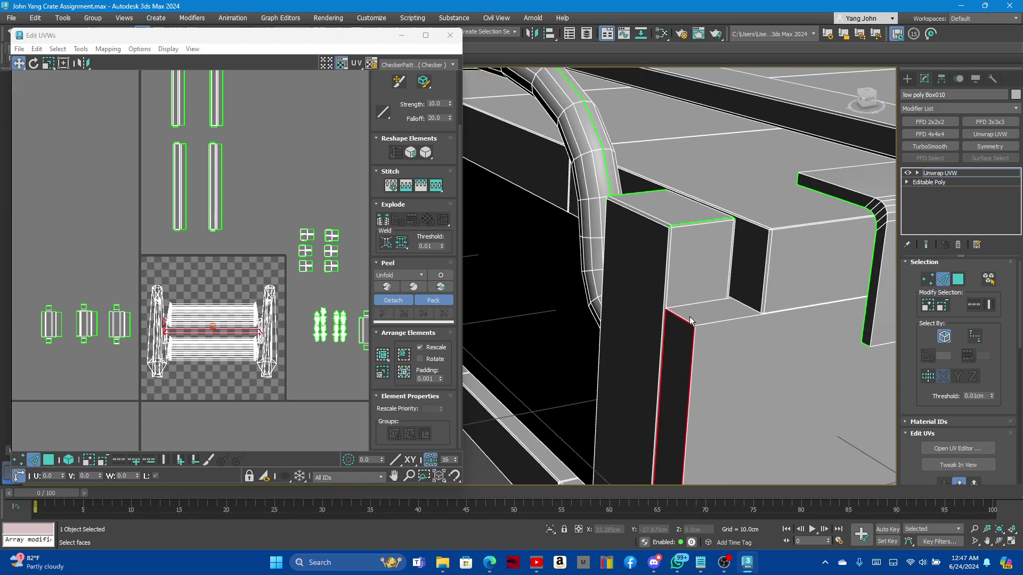
pyautogui.scroll(3, 687, 312)
pyautogui.scroll(2, 688, 312)
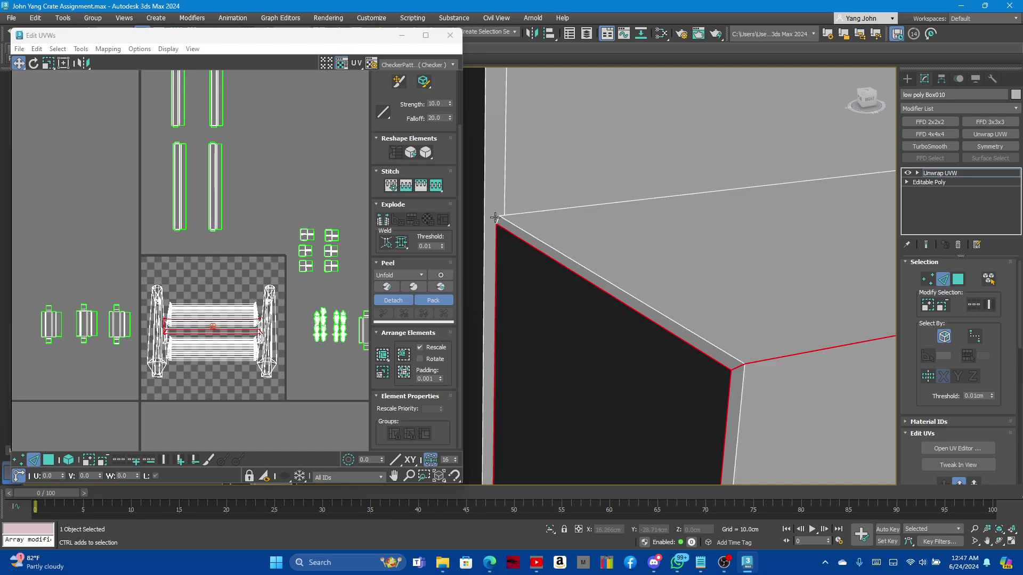
pyautogui.moveTo(499, 223)
pyautogui.keyDown('alt'); pyautogui.mouseDown(button='middle')
pyautogui.moveTo(711, 258)
pyautogui.moveTo(672, 300)
pyautogui.moveTo(866, 402)
pyautogui.moveTo(784, 394)
pyautogui.moveTo(549, 263)
pyautogui.moveTo(530, 267)
pyautogui.mouseUp(button='middle'); pyautogui.keyUp('alt')
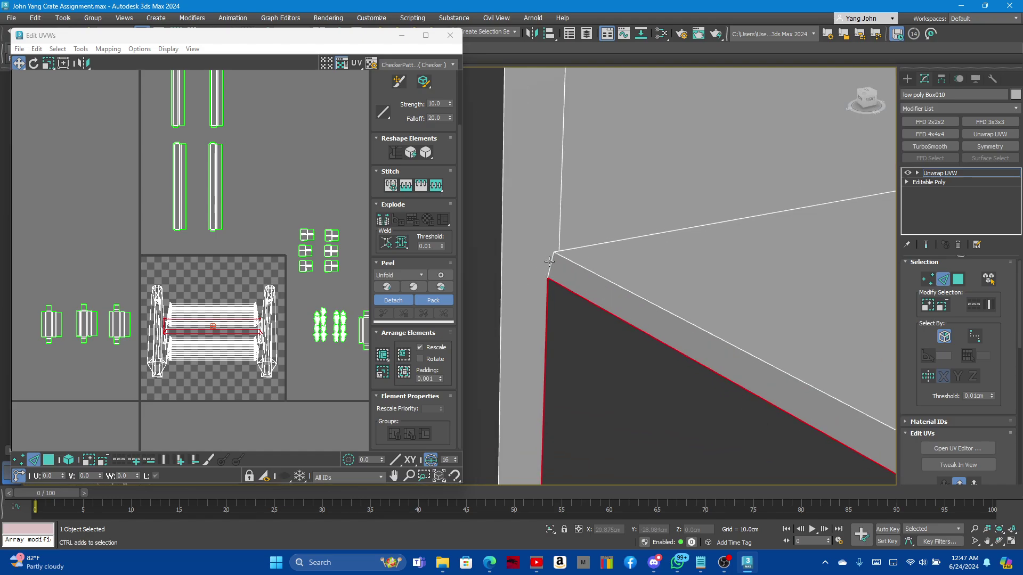
pyautogui.scroll(-1, 549, 261)
pyautogui.scroll(-2, 549, 262)
pyautogui.scroll(-2, 656, 311)
# Orbit the view around the crate to an oblique angle on the next box panel.
pyautogui.scroll(-2, 588, 280)
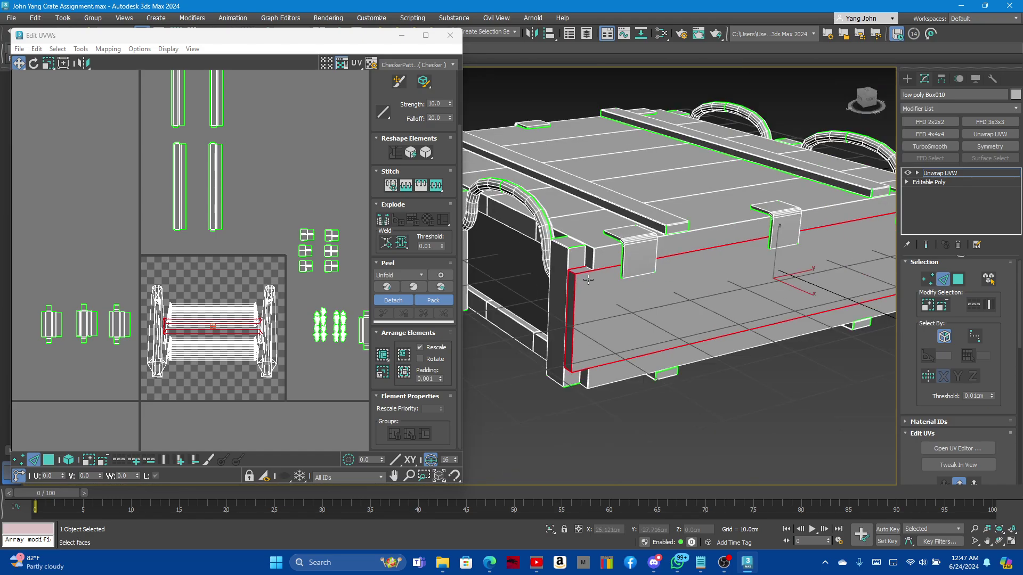
pyautogui.keyDown('alt'); pyautogui.moveTo(588, 279); pyautogui.dragTo(550, 271, button='middle'); pyautogui.keyUp('alt')
pyautogui.scroll(2, 550, 270)
pyautogui.scroll(2, 628, 231)
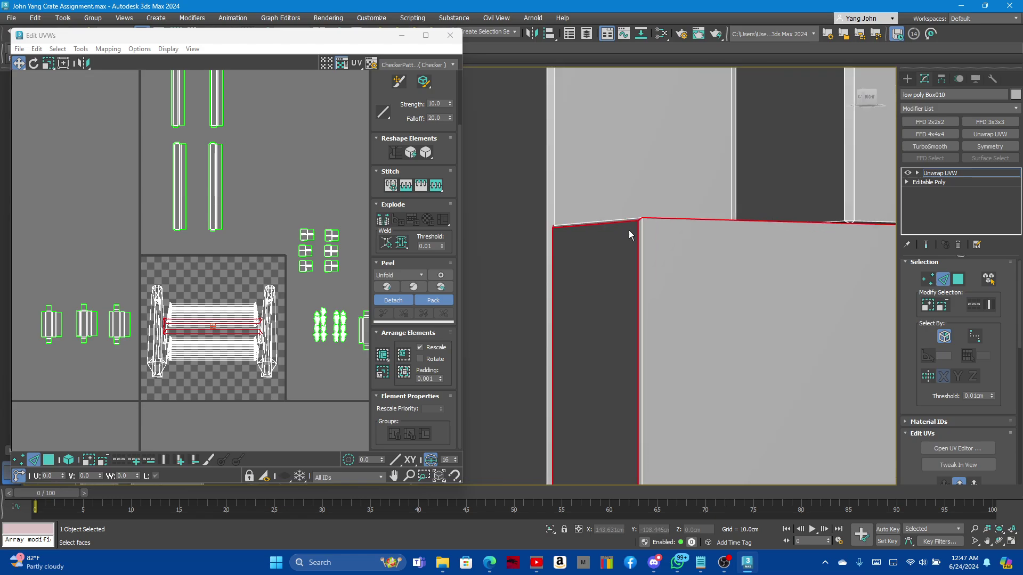
pyautogui.scroll(2, 629, 231)
pyautogui.scroll(-5, 590, 226)
pyautogui.moveTo(590, 229)
pyautogui.keyDown('alt'); pyautogui.mouseDown(button='middle')
pyautogui.moveTo(625, 293)
pyautogui.moveTo(591, 321)
pyautogui.moveTo(563, 269)
pyautogui.moveTo(704, 268)
pyautogui.mouseUp(button='middle'); pyautogui.keyUp('alt')
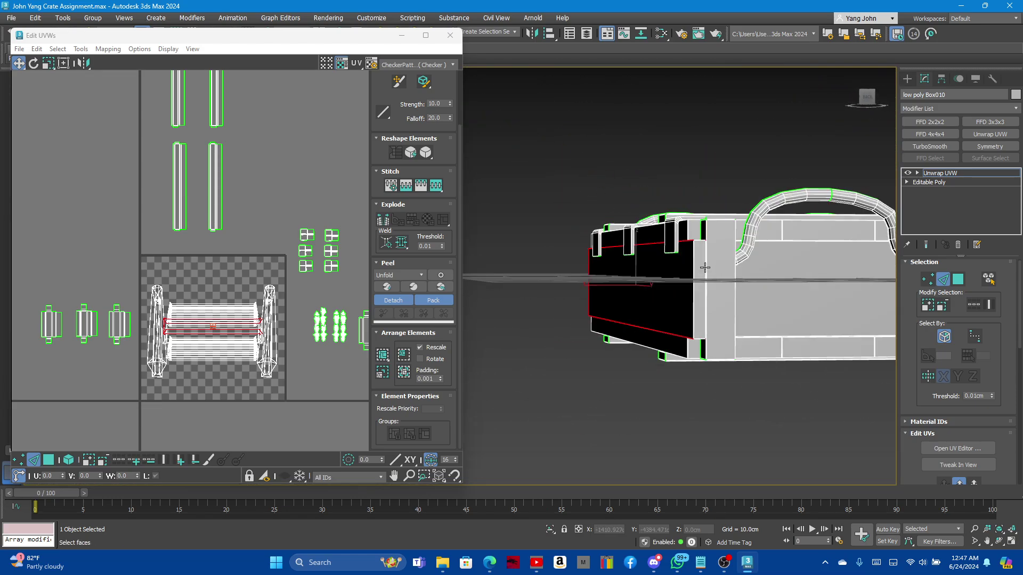
pyautogui.scroll(2, 670, 235)
pyautogui.scroll(1, 674, 235)
pyautogui.keyDown('alt'); pyautogui.moveTo(673, 235); pyautogui.dragTo(692, 320, button='middle'); pyautogui.keyUp('alt')
pyautogui.scroll(3, 693, 330)
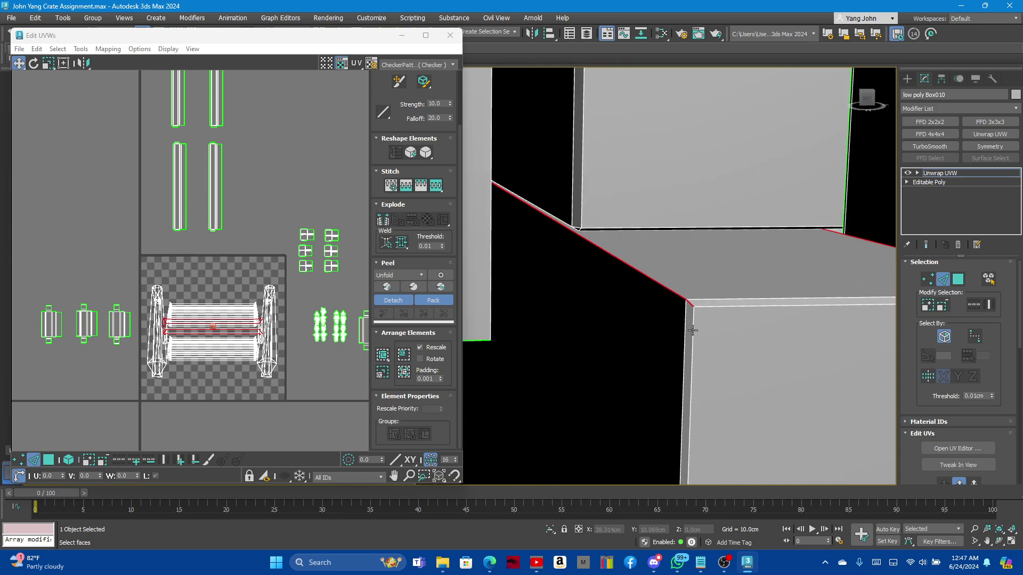
pyautogui.scroll(1, 692, 325)
pyautogui.scroll(-4, 677, 292)
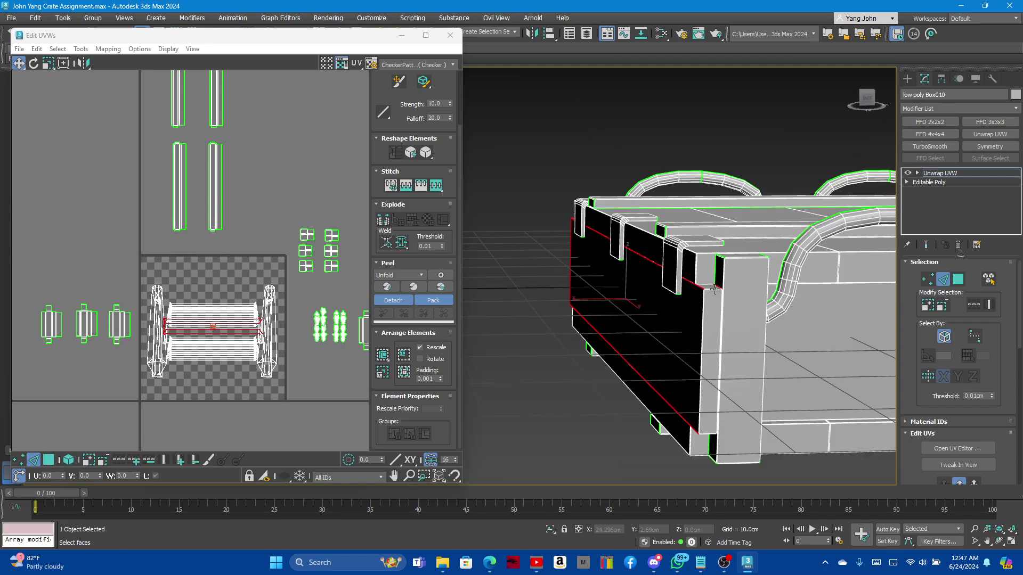
pyautogui.moveTo(695, 305)
pyautogui.keyDown('alt'); pyautogui.mouseDown(button='middle')
pyautogui.moveTo(653, 301)
pyautogui.moveTo(758, 285)
pyautogui.moveTo(533, 170)
pyautogui.moveTo(516, 130)
pyautogui.moveTo(660, 261)
pyautogui.mouseUp(button='middle'); pyautogui.keyUp('alt')
pyautogui.scroll(3, 523, 162)
pyautogui.scroll(3, 659, 261)
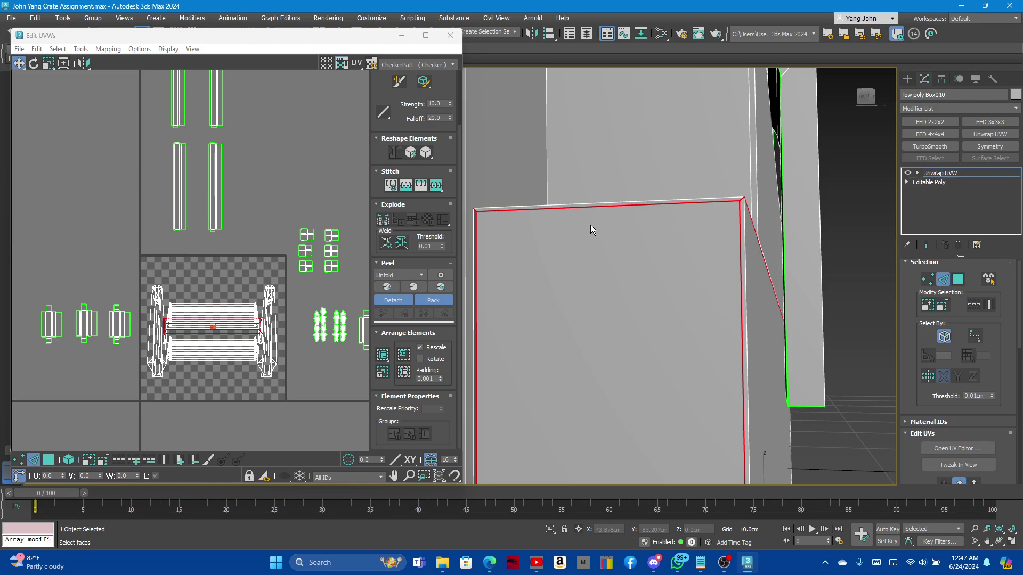
pyautogui.scroll(-5, 567, 215)
pyautogui.moveTo(567, 216)
pyautogui.keyDown('alt'); pyautogui.mouseDown(button='middle')
pyautogui.moveTo(644, 289)
pyautogui.moveTo(551, 289)
pyautogui.moveTo(734, 219)
pyautogui.mouseUp(button='middle'); pyautogui.keyUp('alt')
pyautogui.scroll(5, 689, 154)
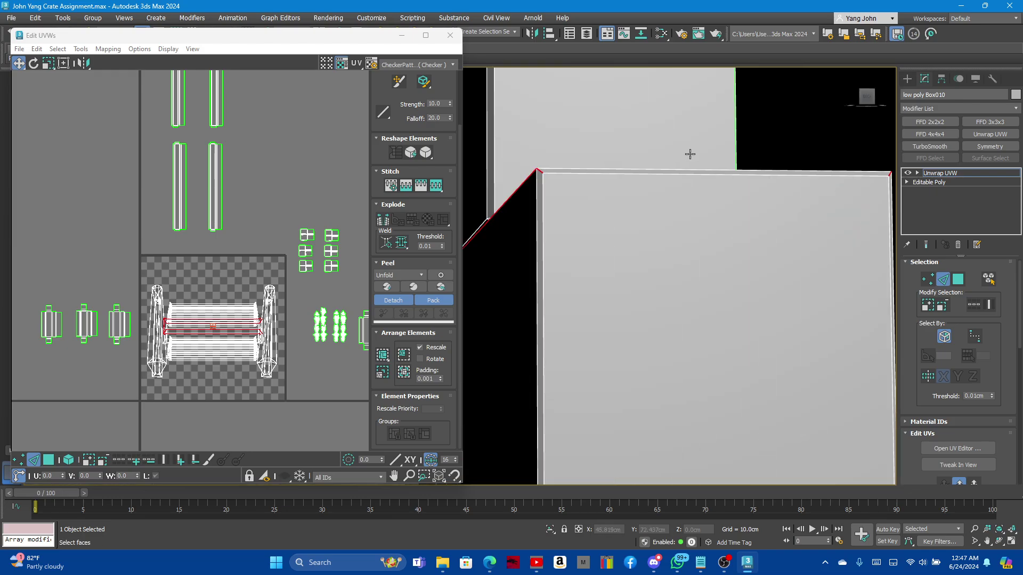
# Add the panel's top, left vertical, and right vertical edges to the seam selection.
pyautogui.keyDown('ctrl'); pyautogui.click(596, 175); pyautogui.keyUp('ctrl')
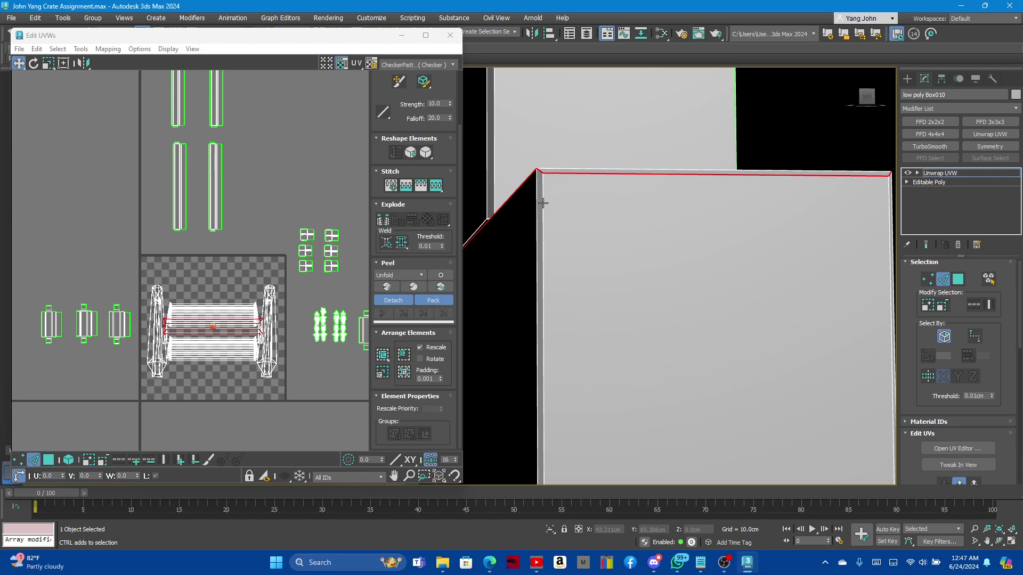
pyautogui.keyDown('ctrl'); pyautogui.click(543, 203); pyautogui.keyUp('ctrl')
pyautogui.scroll(-5, 697, 216)
pyautogui.scroll(5, 703, 210)
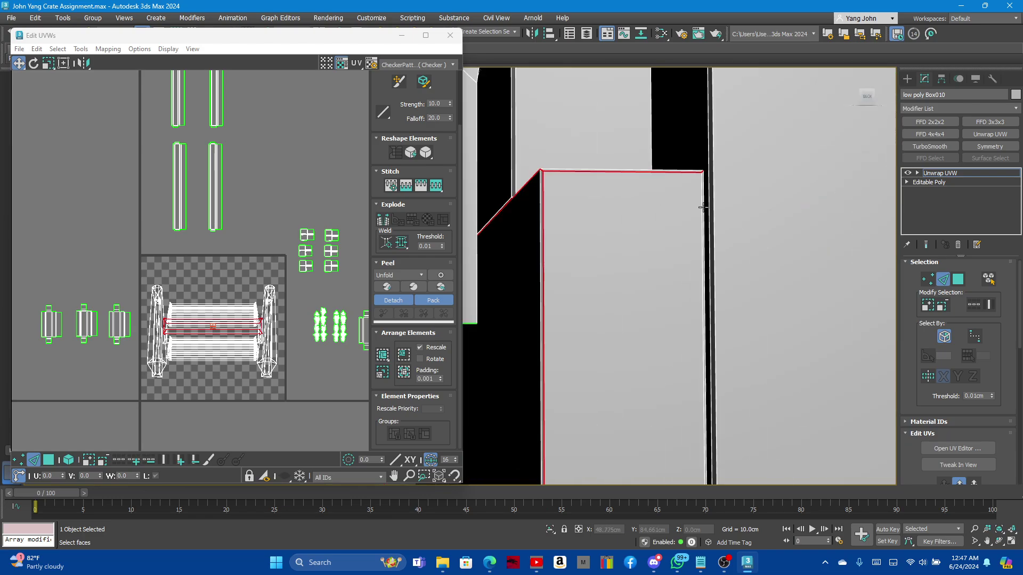
pyautogui.moveTo(703, 207)
pyautogui.keyDown('alt'); pyautogui.mouseDown(button='middle')
pyautogui.moveTo(567, 218)
pyautogui.moveTo(799, 267)
pyautogui.mouseUp(button='middle'); pyautogui.keyUp('alt')
pyautogui.scroll(5, 799, 266)
pyautogui.keyDown('ctrl'); pyautogui.click(777, 237); pyautogui.keyUp('ctrl')
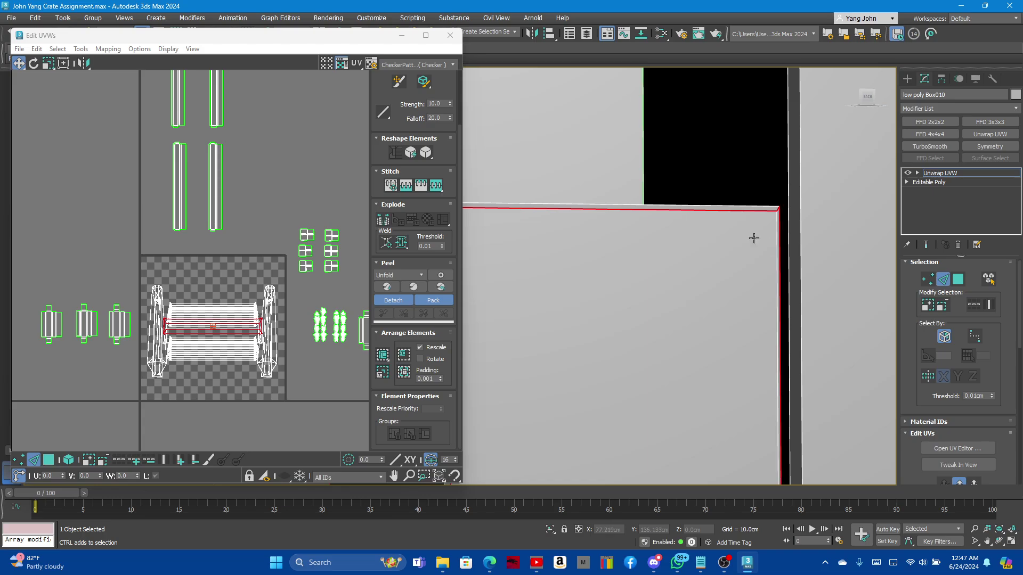
pyautogui.keyDown('alt'); pyautogui.moveTo(754, 238); pyautogui.dragTo(772, 216, button='middle'); pyautogui.keyUp('alt')
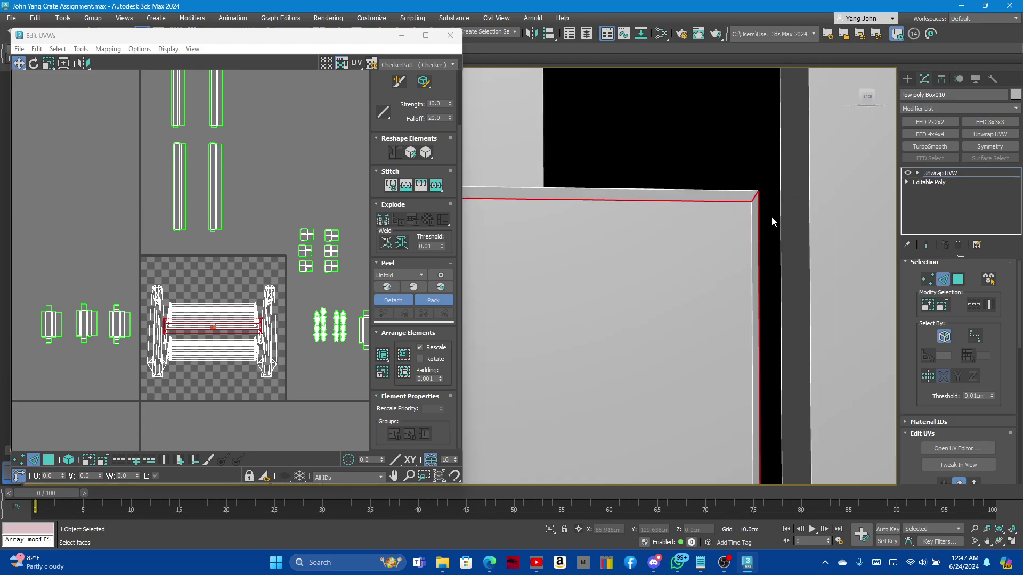
pyautogui.scroll(-2, 756, 216)
pyautogui.scroll(-4, 735, 208)
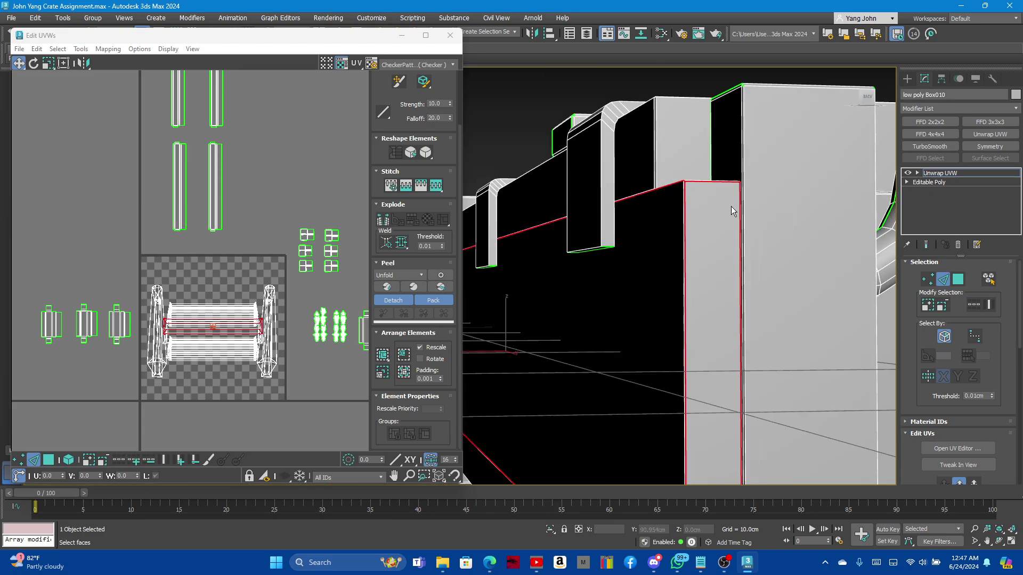
pyautogui.scroll(-5, 731, 206)
pyautogui.scroll(4, 692, 293)
pyautogui.scroll(4, 684, 354)
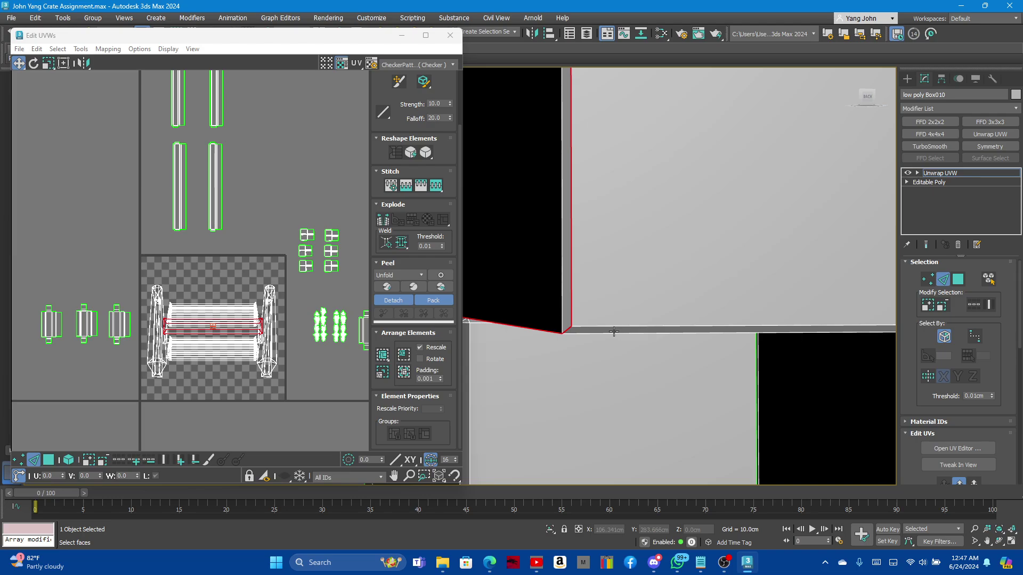
pyautogui.scroll(-2, 623, 309)
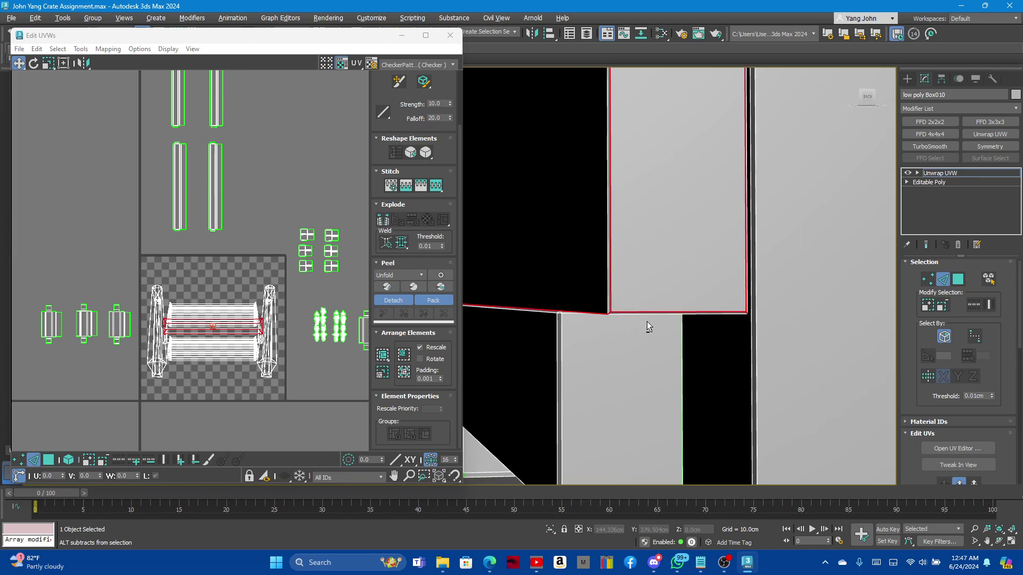
pyautogui.scroll(-3, 646, 320)
pyautogui.scroll(-2, 648, 304)
pyautogui.scroll(3, 650, 301)
pyautogui.scroll(2, 654, 261)
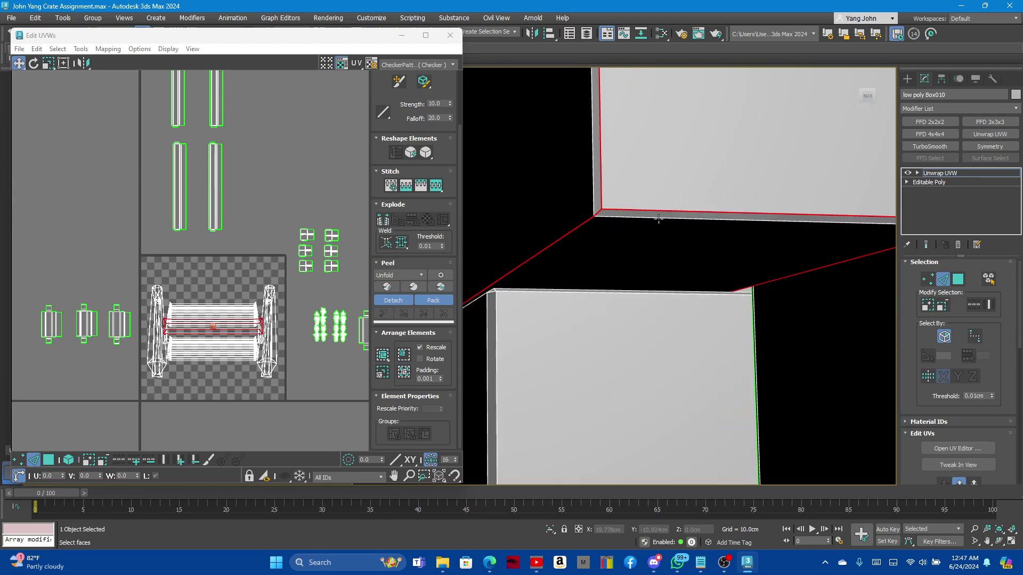
pyautogui.scroll(-1, 657, 219)
pyautogui.scroll(-3, 709, 252)
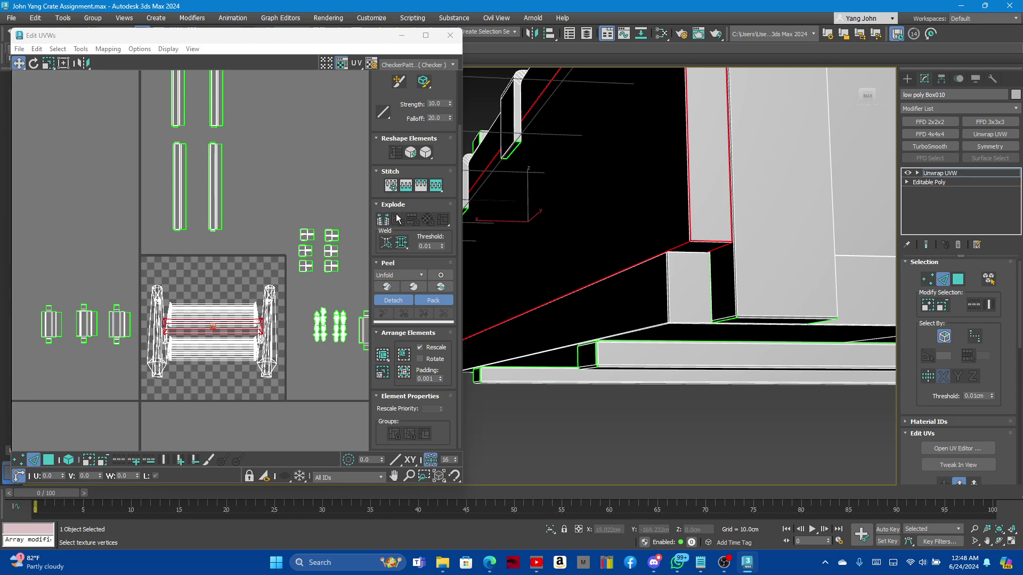
# In Polygon mode, move the large side face's UV shell to the empty upper-left area.
pyautogui.click(957, 277)
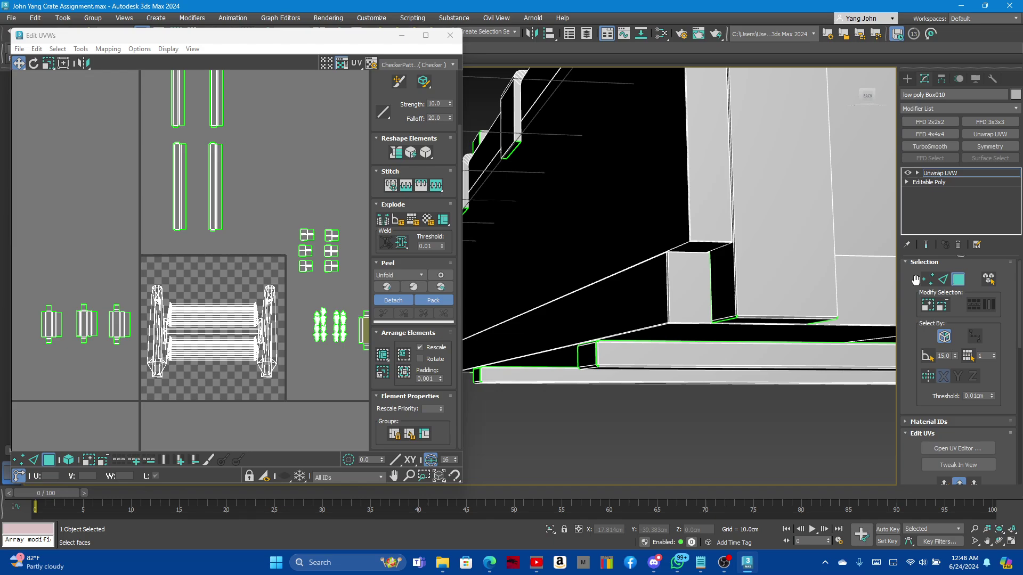
pyautogui.click(651, 232)
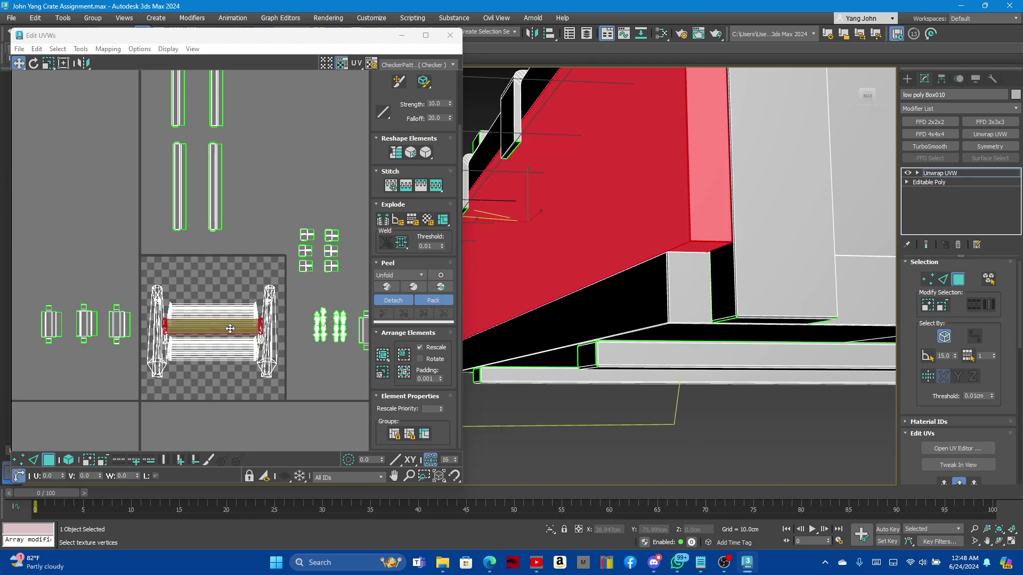
pyautogui.moveTo(230, 329); pyautogui.dragTo(74, 128)
pyautogui.scroll(-5, 741, 307)
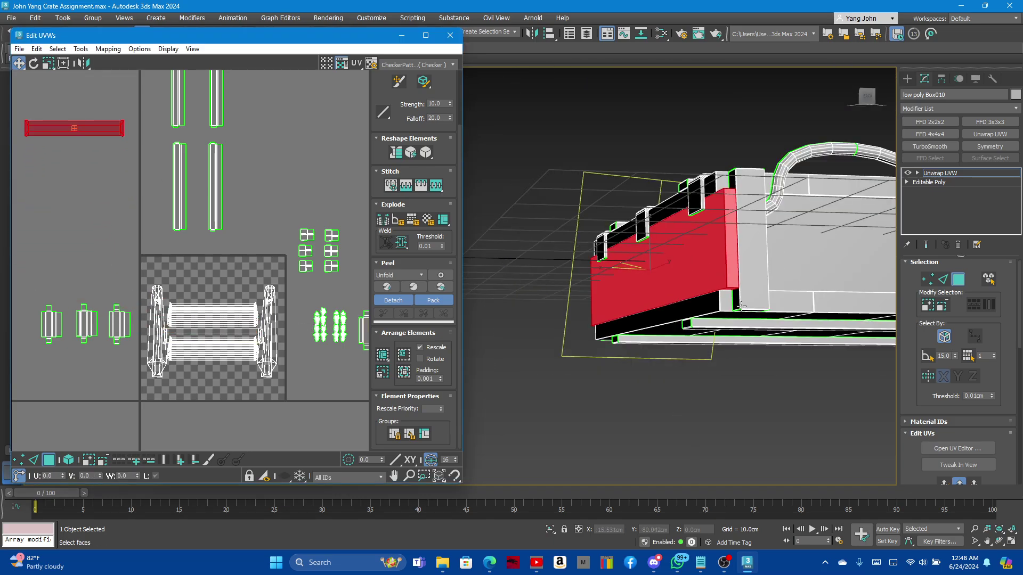
pyautogui.scroll(-5, 741, 306)
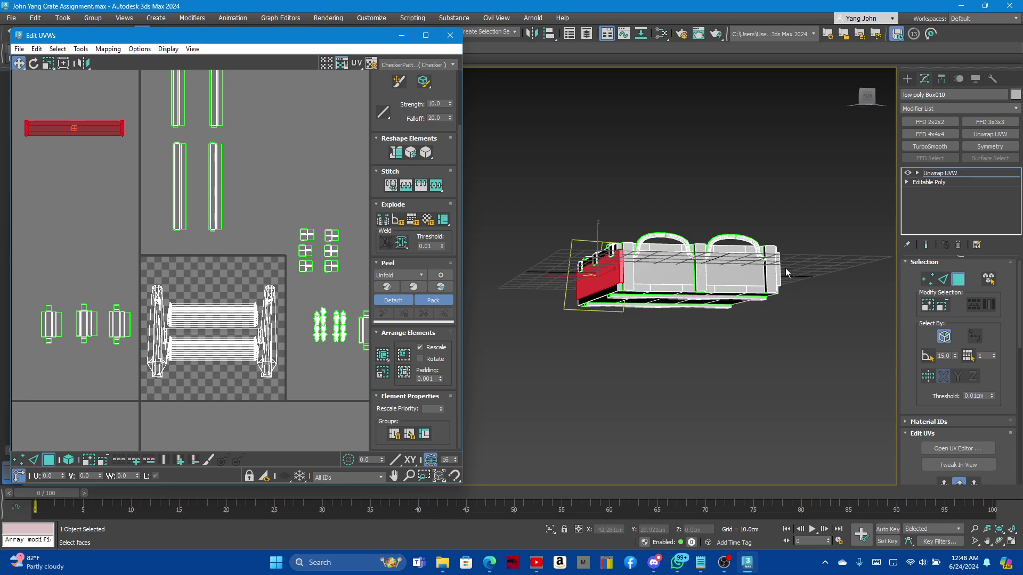
pyautogui.scroll(8, 787, 273)
# Move the right end face's UV shell directly below the first shell.
pyautogui.click(765, 274)
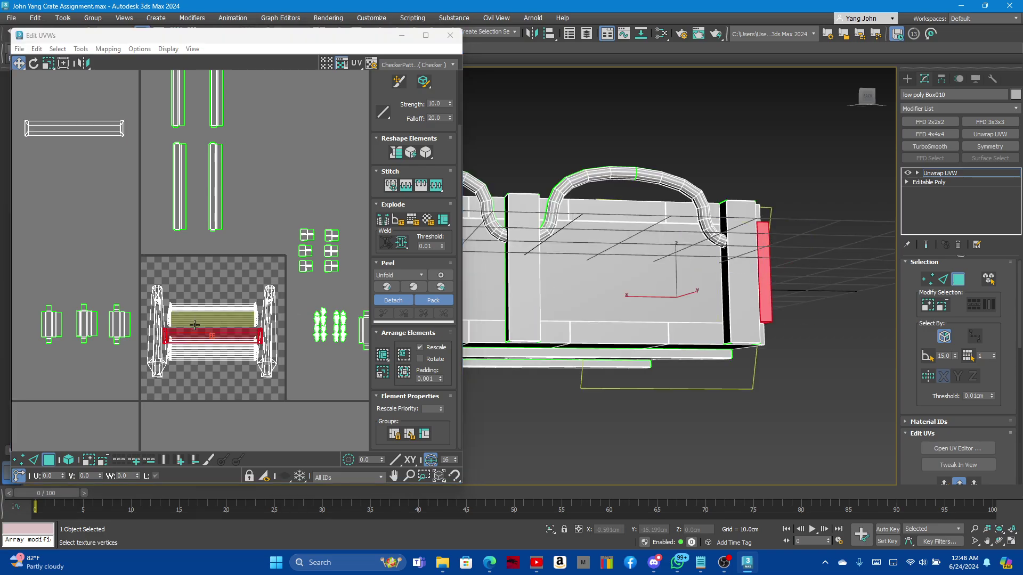
pyautogui.moveTo(193, 335)
pyautogui.mouseDown()
pyautogui.moveTo(47, 189)
pyautogui.moveTo(53, 166)
pyautogui.mouseUp()
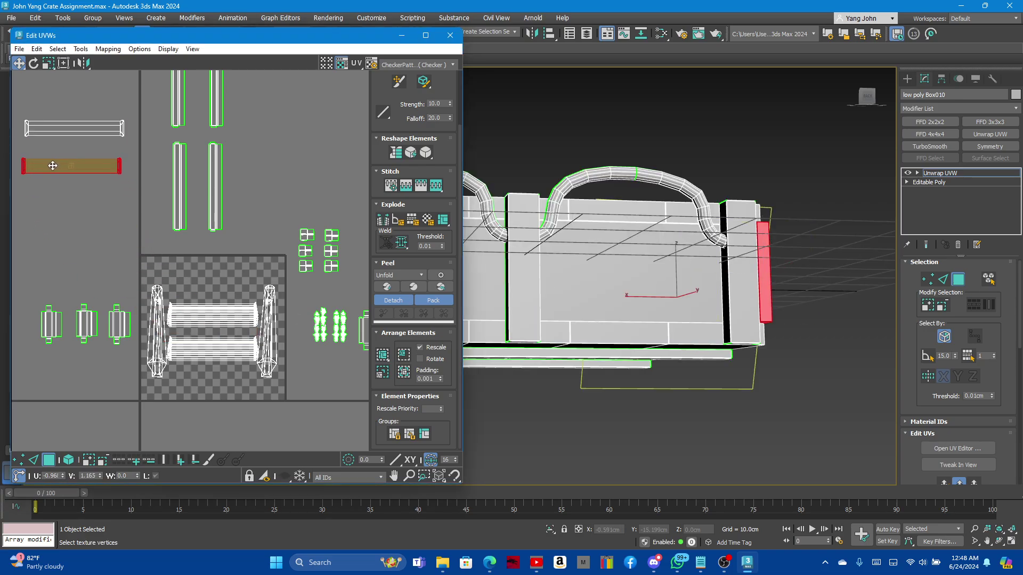
pyautogui.scroll(-5, 626, 333)
pyautogui.scroll(4, 625, 333)
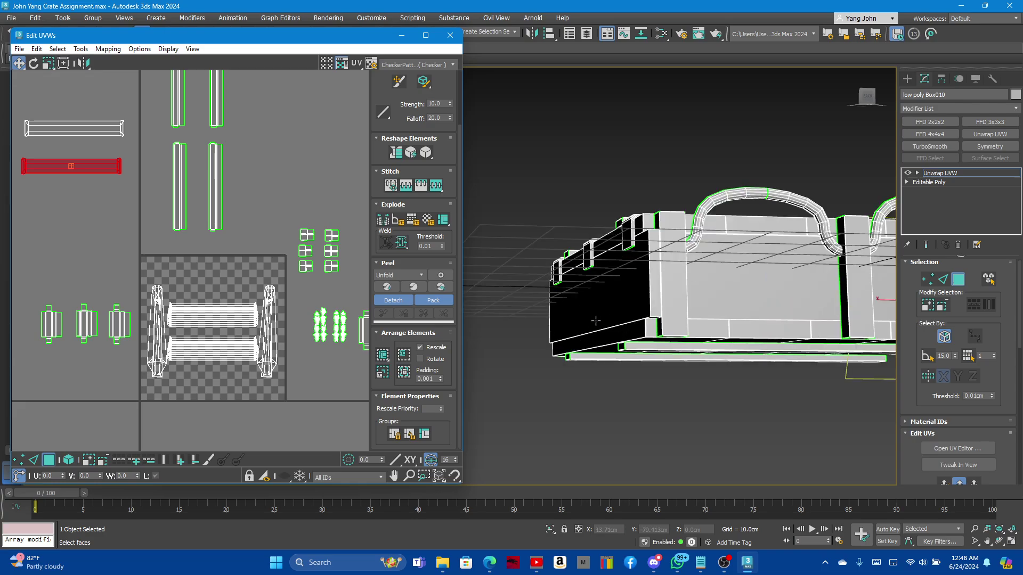
pyautogui.scroll(4, 626, 333)
# Check the lower front face's shell, then orbit to view the whole crate.
pyautogui.click(660, 347)
pyautogui.scroll(-5, 660, 348)
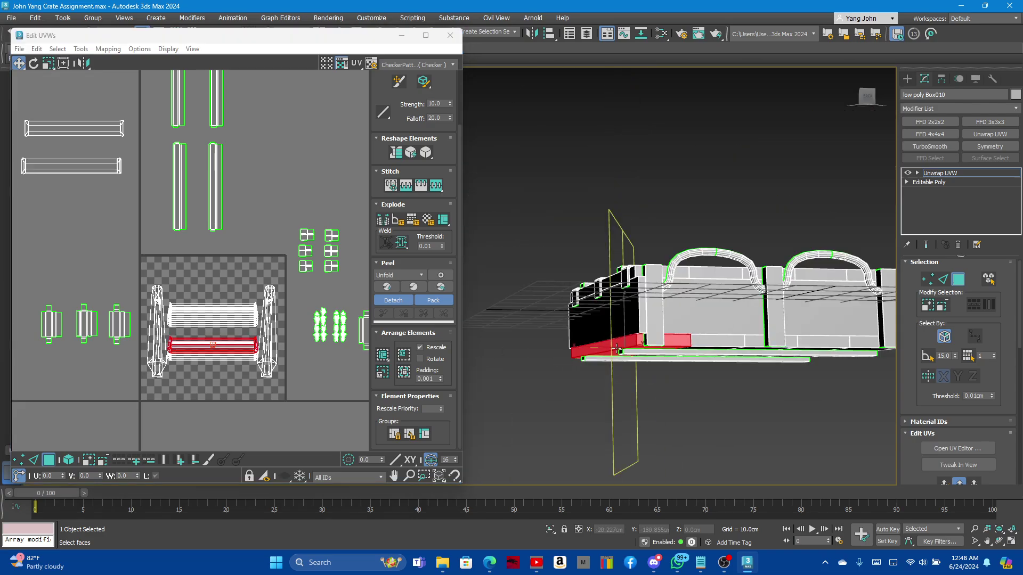
pyautogui.scroll(-2, 660, 347)
pyautogui.scroll(5, 569, 344)
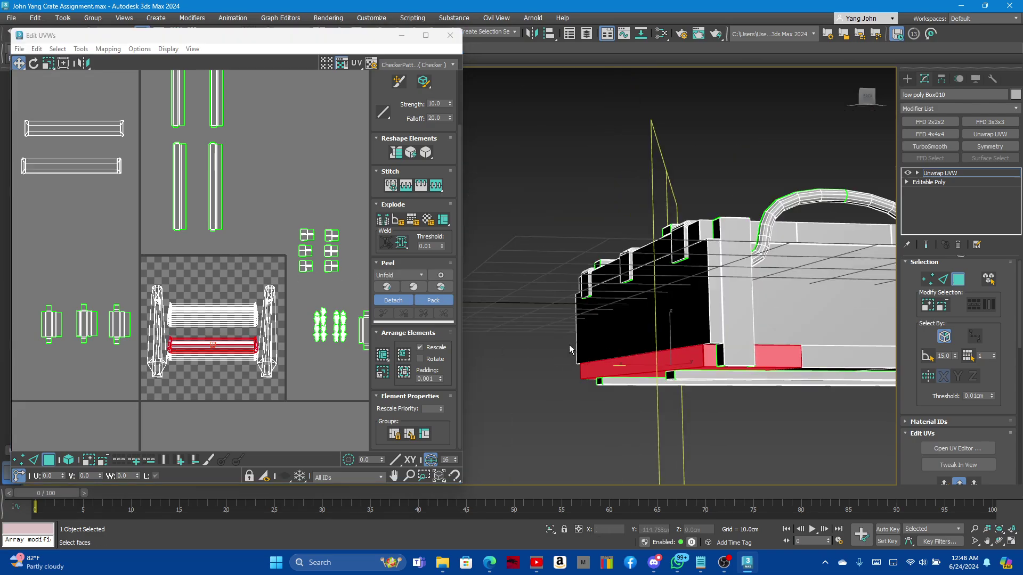
pyautogui.click(530, 366)
pyautogui.keyDown('alt'); pyautogui.moveTo(548, 366); pyautogui.dragTo(579, 355, button='middle'); pyautogui.keyUp('alt')
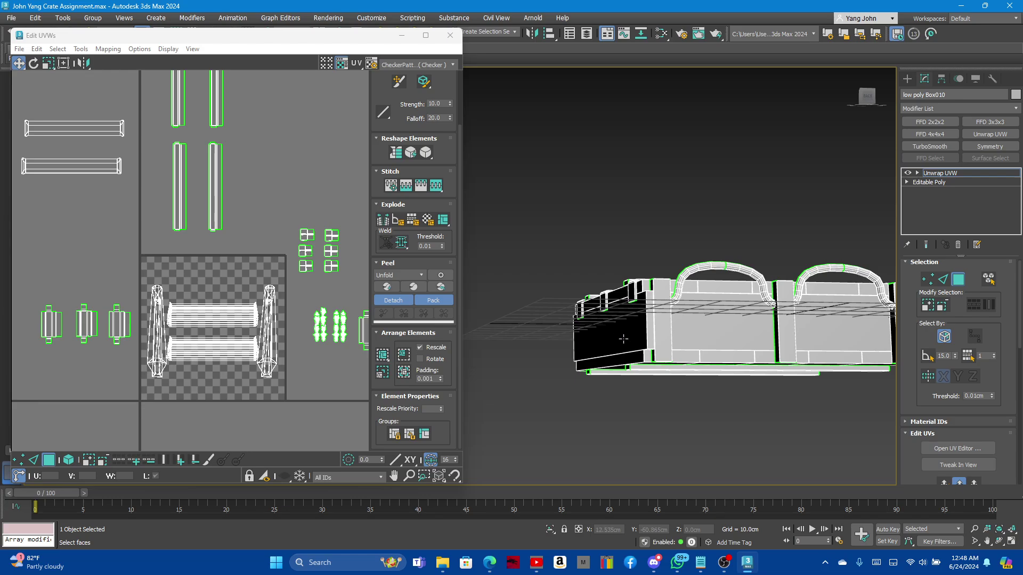
pyautogui.scroll(2, 623, 339)
pyautogui.scroll(2, 86, 130)
pyautogui.scroll(2, 103, 155)
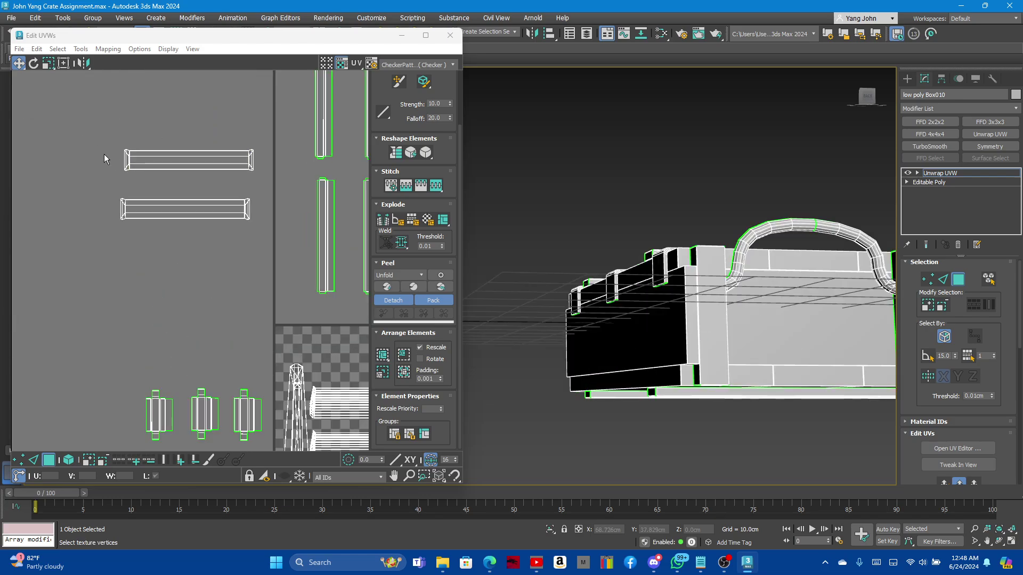
pyautogui.scroll(1, 134, 163)
# Nudge the upper long plank shell so it lines up above the other.
pyautogui.click(159, 165)
pyautogui.moveTo(160, 165); pyautogui.dragTo(151, 154)
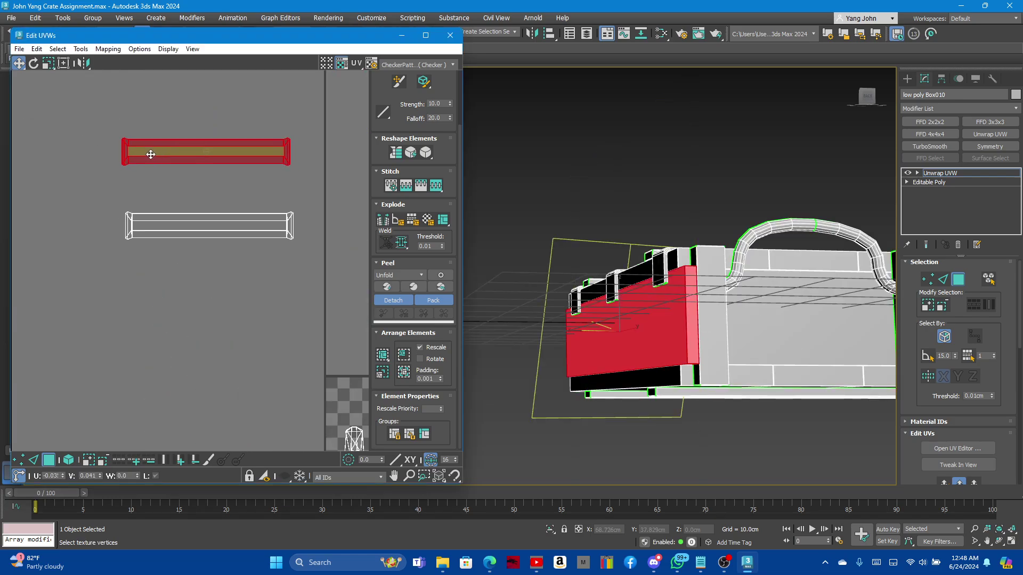
pyautogui.scroll(2, 675, 303)
pyautogui.click(563, 223)
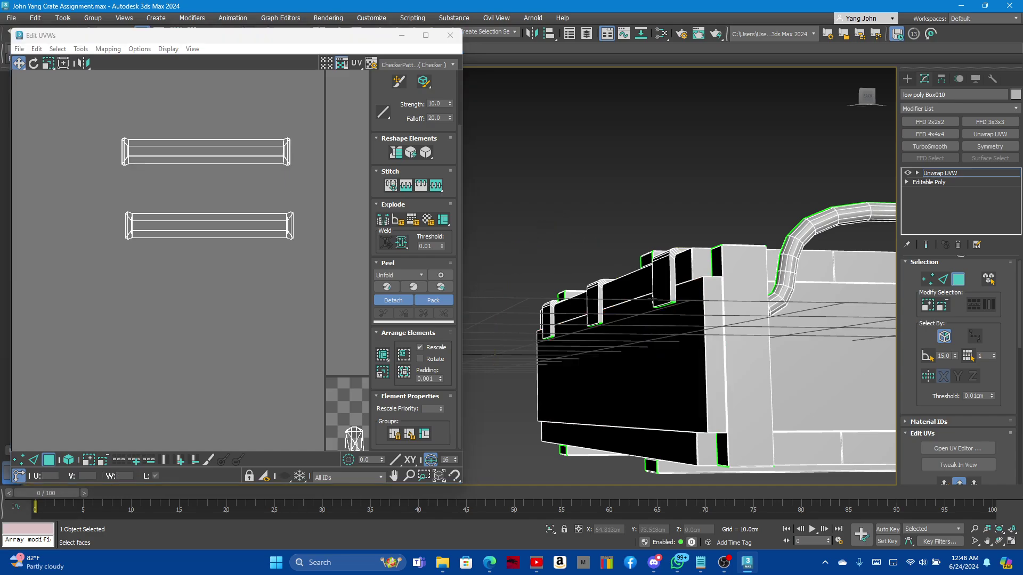
pyautogui.scroll(3, 704, 295)
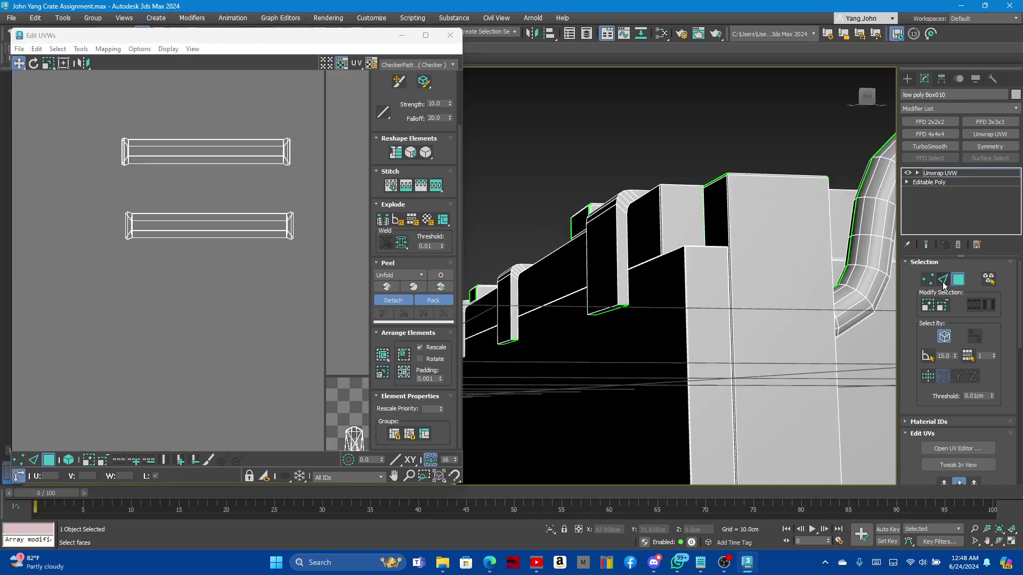
pyautogui.click(942, 283)
pyautogui.scroll(2, 236, 138)
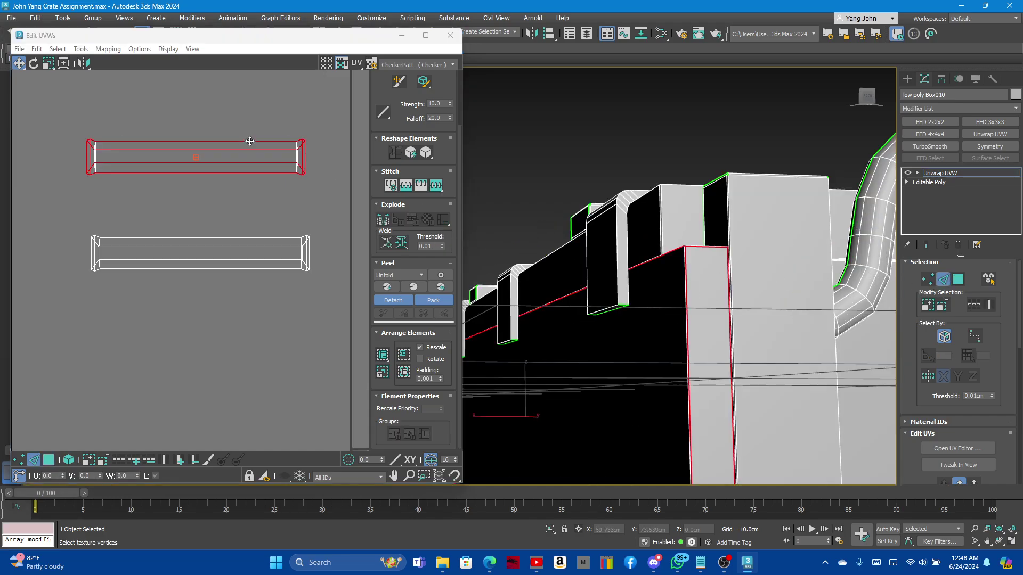
pyautogui.rightClick(246, 141)
pyautogui.click(221, 158)
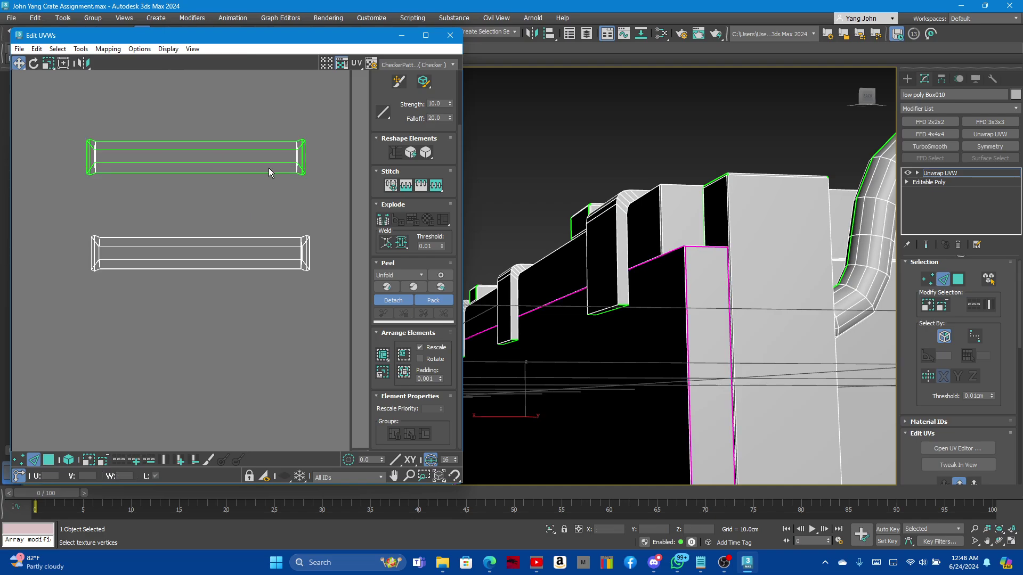
pyautogui.scroll(-5, 695, 259)
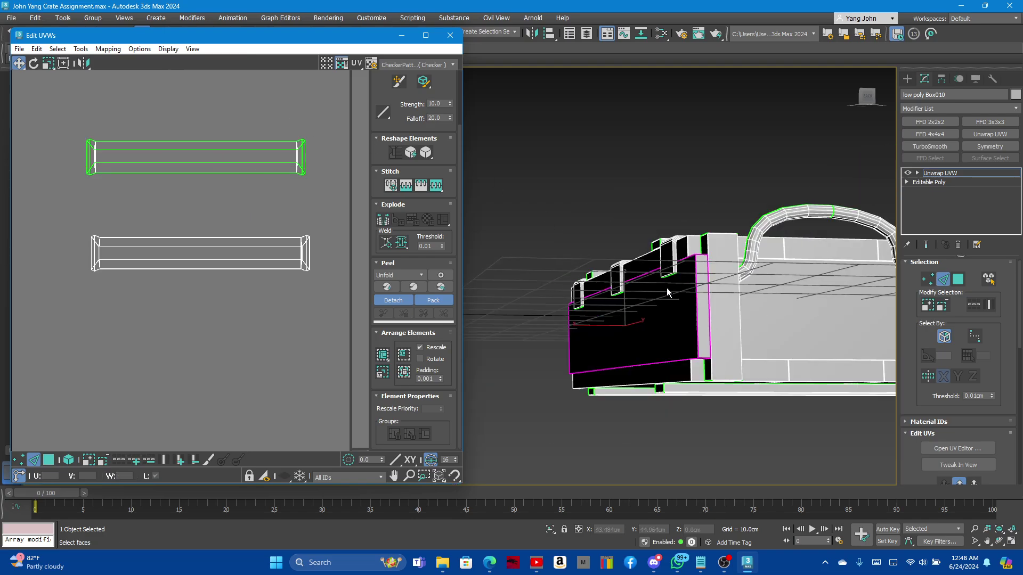
pyautogui.moveTo(666, 288)
pyautogui.keyDown('alt'); pyautogui.mouseDown(button='middle')
pyautogui.moveTo(726, 336)
pyautogui.moveTo(756, 299)
pyautogui.moveTo(808, 298)
pyautogui.moveTo(523, 282)
pyautogui.mouseUp(button='middle'); pyautogui.keyUp('alt')
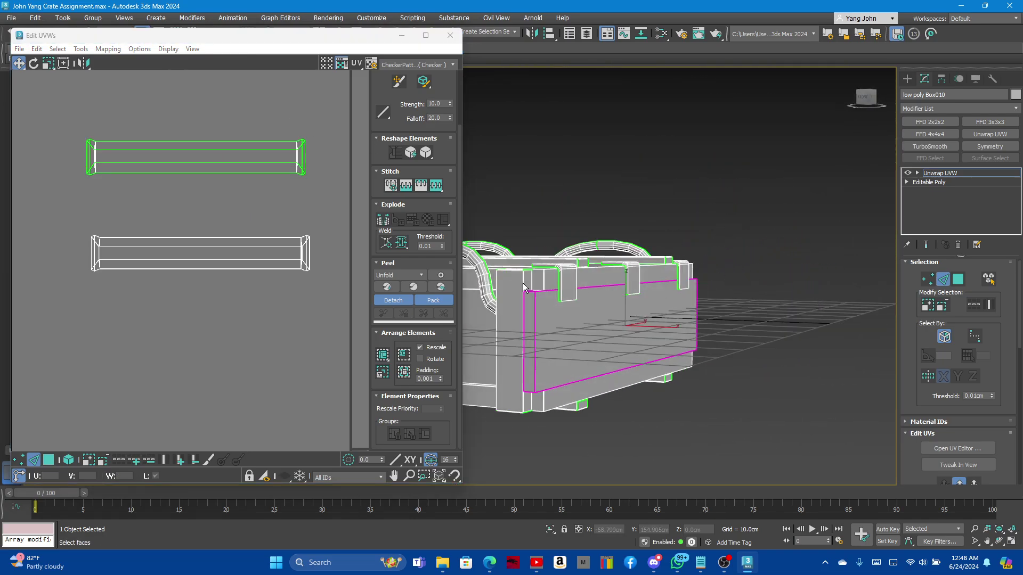
pyautogui.scroll(3, 596, 324)
pyautogui.scroll(2, 596, 323)
pyautogui.scroll(2, 636, 300)
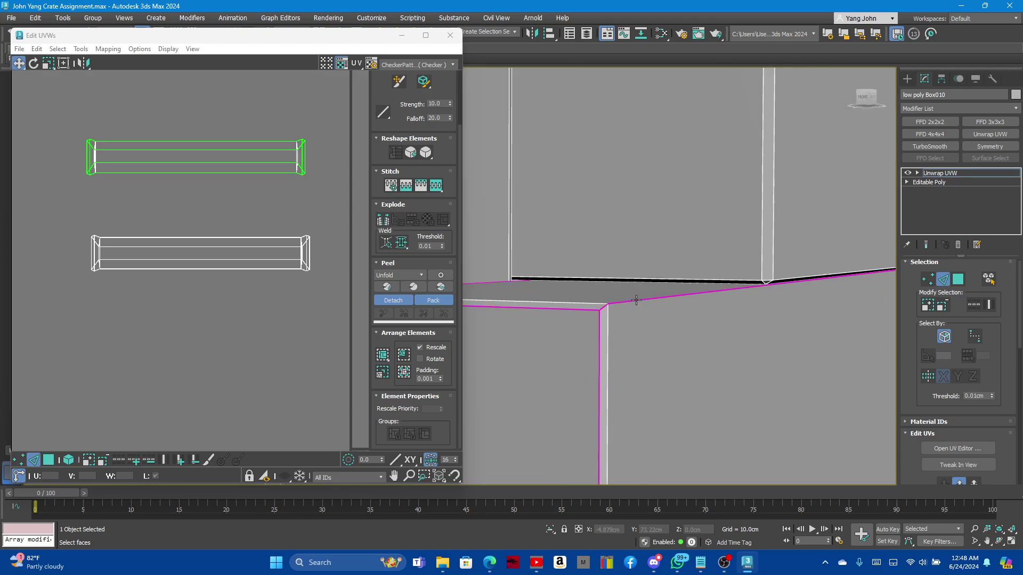
pyautogui.scroll(-1, 650, 298)
pyautogui.scroll(-2, 572, 302)
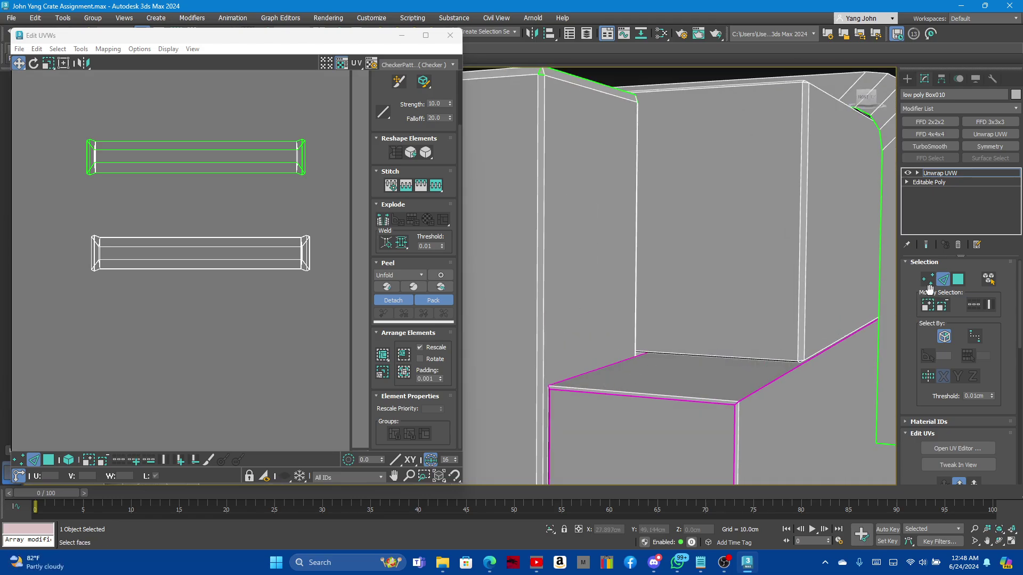
pyautogui.click(782, 375)
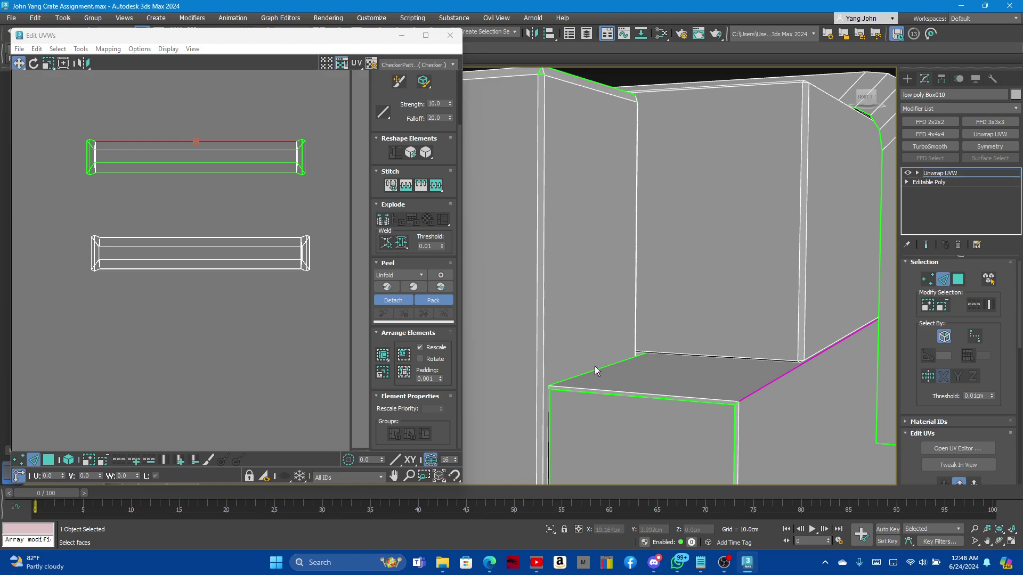
pyautogui.click(437, 188)
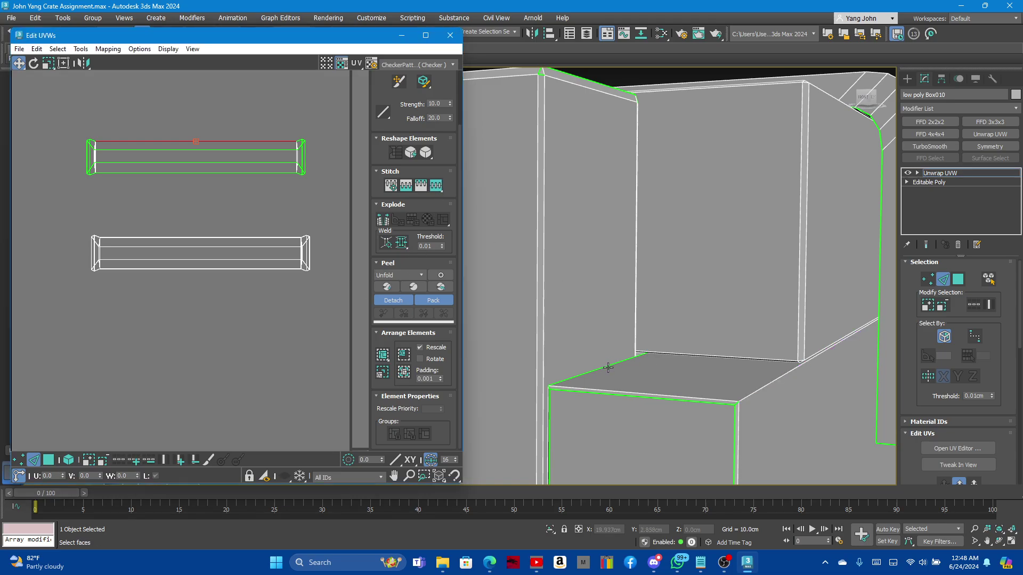
pyautogui.click(628, 360)
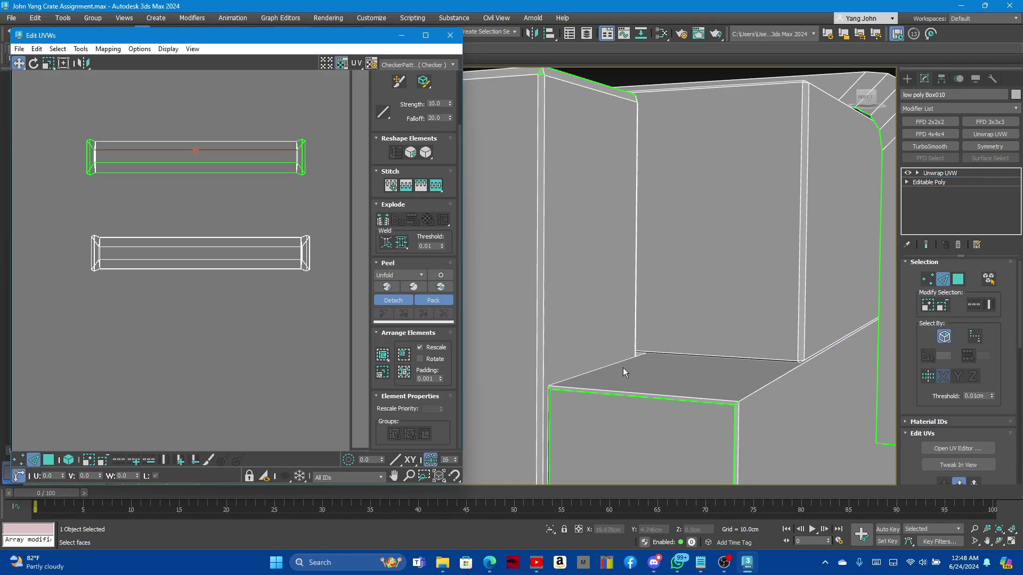
pyautogui.click(631, 394)
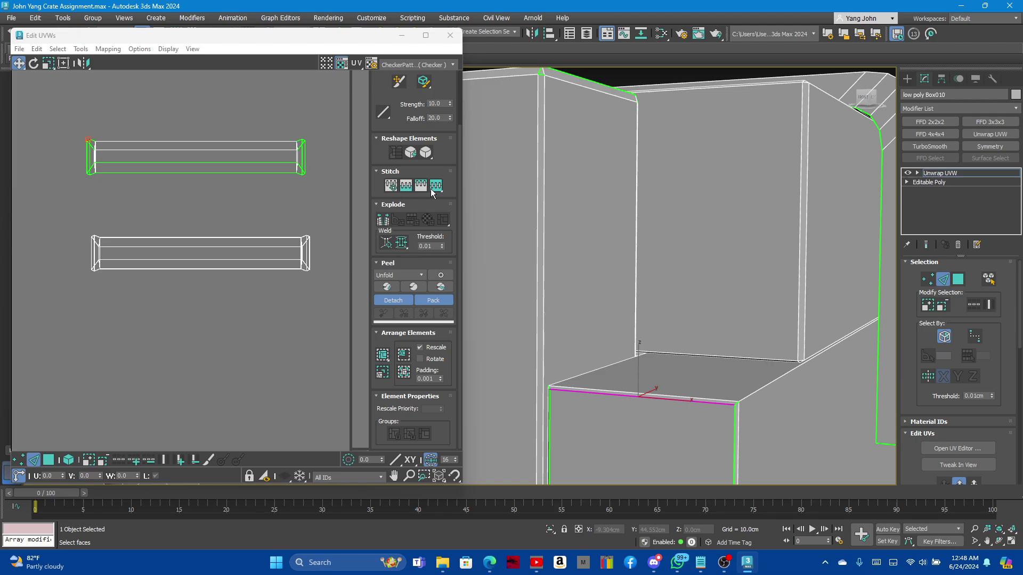
pyautogui.scroll(-5, 637, 294)
pyautogui.scroll(-5, 637, 294)
pyautogui.keyDown('alt'); pyautogui.moveTo(718, 309); pyautogui.dragTo(625, 314, button='middle'); pyautogui.keyUp('alt')
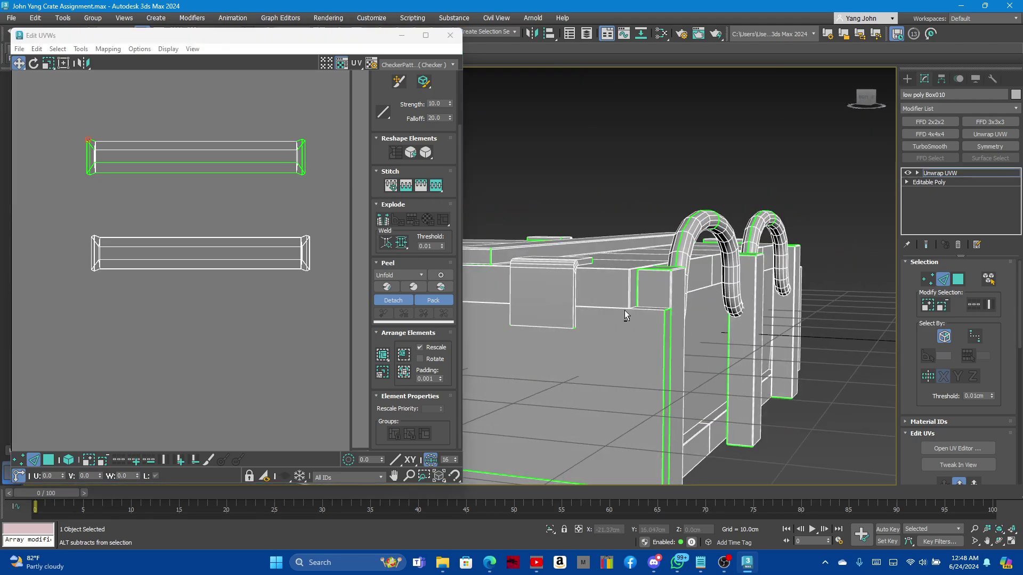
pyautogui.scroll(3, 626, 314)
pyautogui.scroll(4, 626, 314)
pyautogui.scroll(1, 628, 315)
pyautogui.click(629, 315)
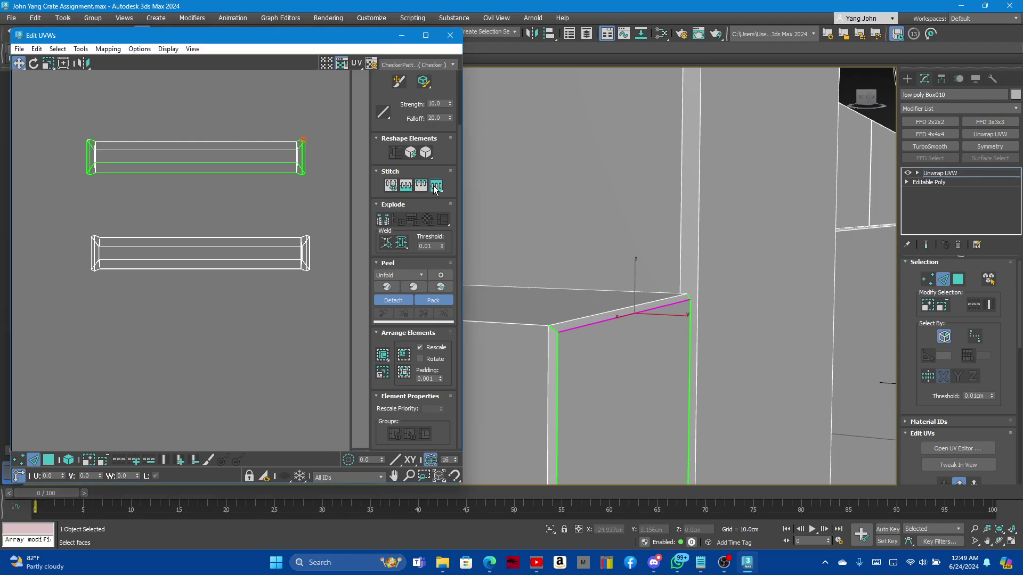
pyautogui.click(760, 308)
pyautogui.scroll(-3, 761, 307)
pyautogui.scroll(-4, 762, 306)
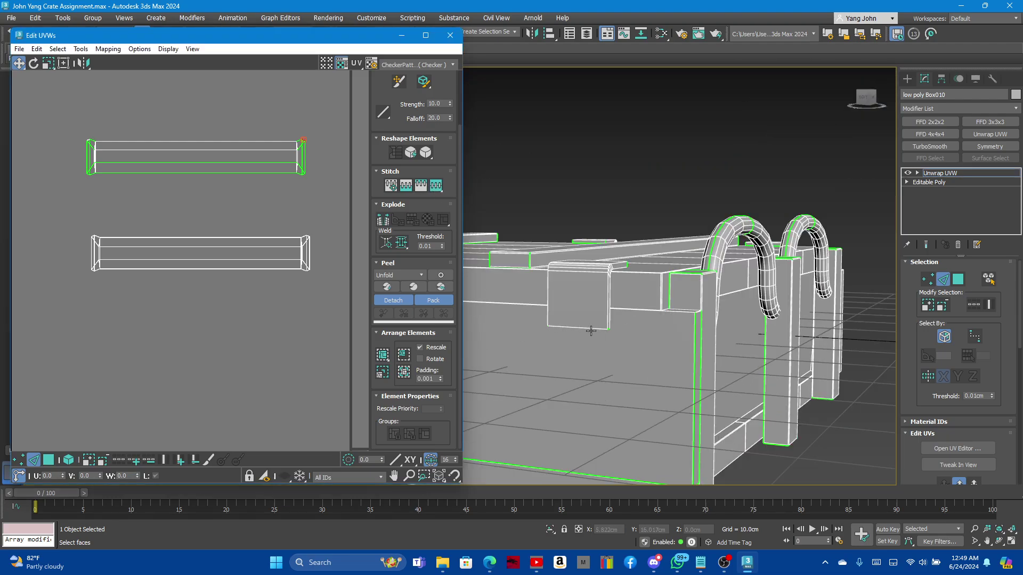
pyautogui.keyDown('alt'); pyautogui.moveTo(641, 305); pyautogui.dragTo(616, 335, button='middle'); pyautogui.keyUp('alt')
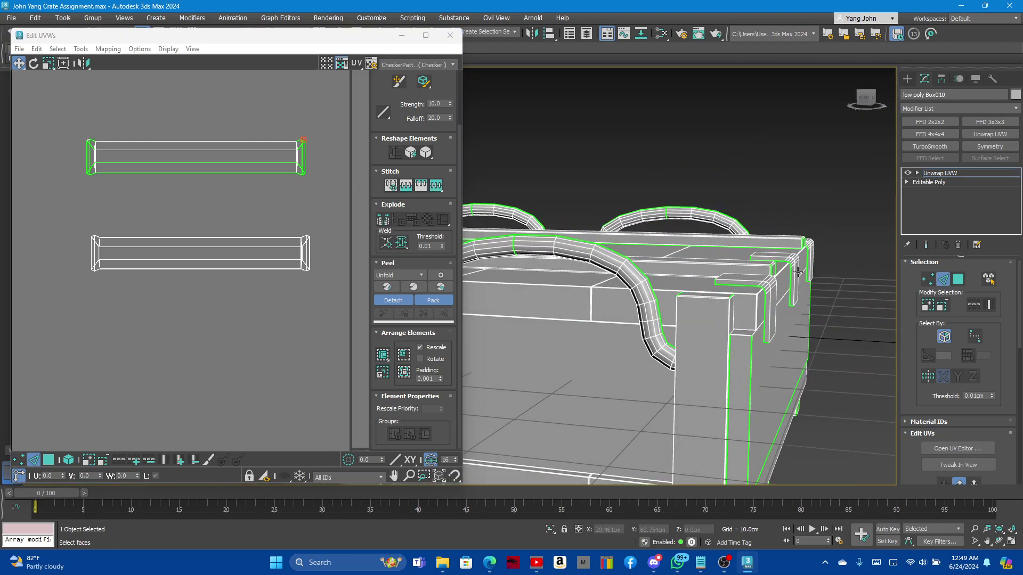
pyautogui.click(957, 279)
# Marquee-select the whole side-plank UV shell and relax it three times.
pyautogui.moveTo(69, 113); pyautogui.dragTo(366, 188)
pyautogui.click(425, 153)
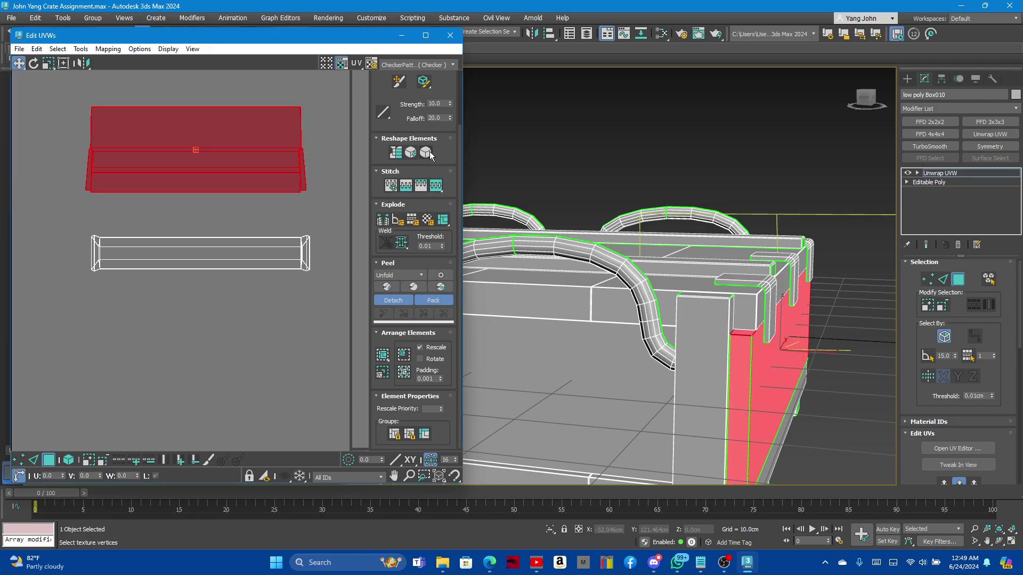
pyautogui.click(426, 153)
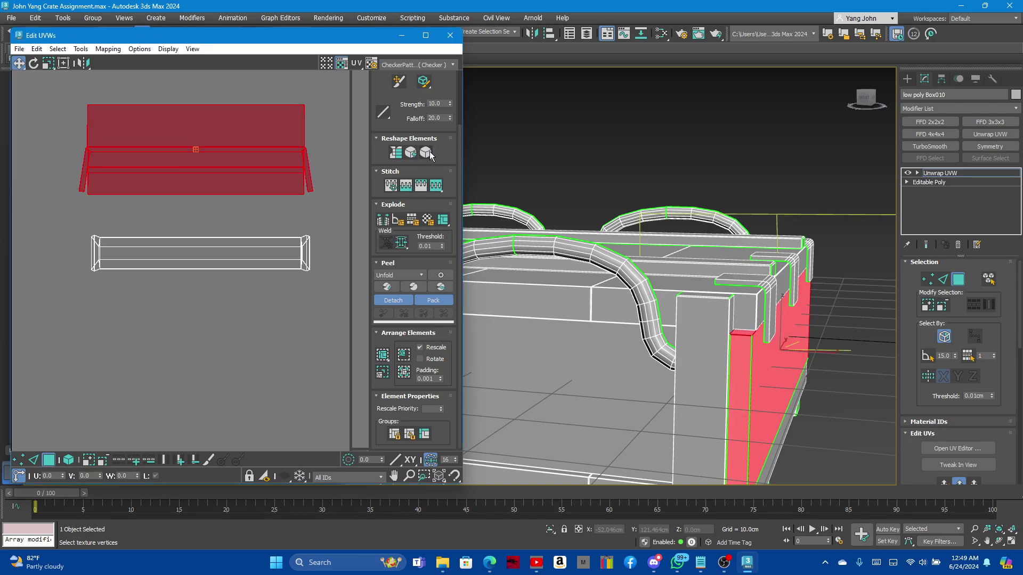
pyautogui.click(426, 153)
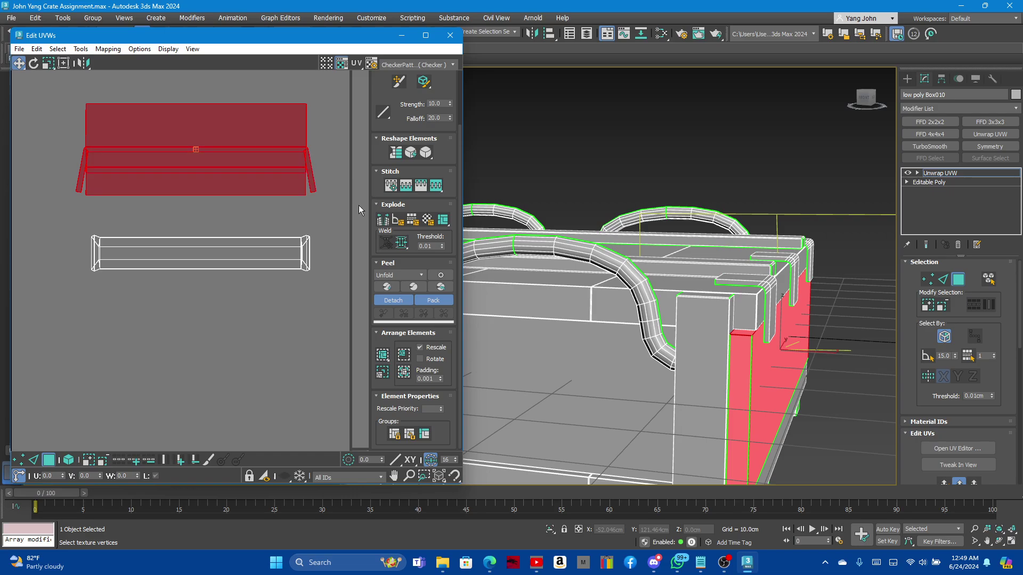
pyautogui.scroll(3, 309, 151)
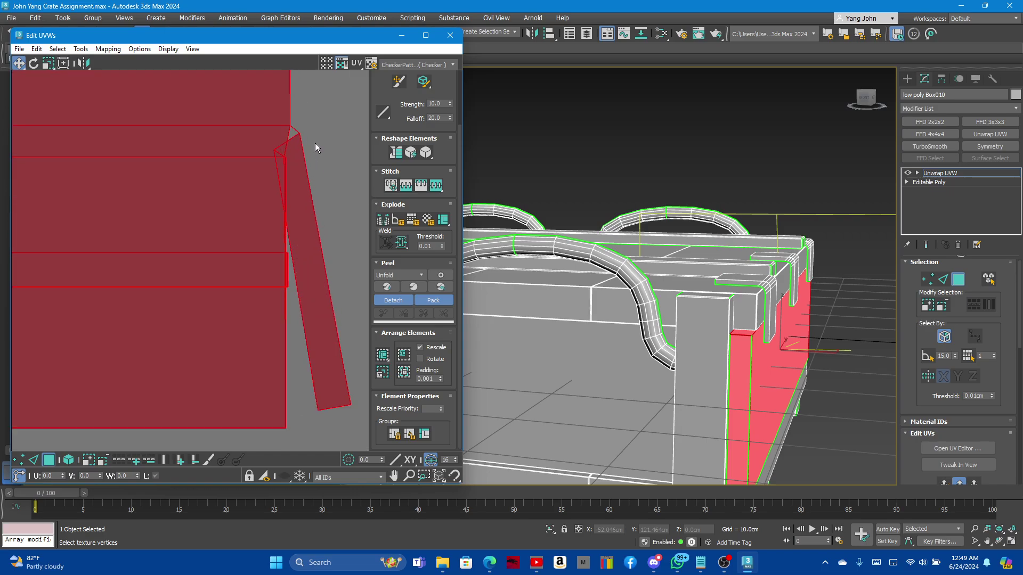
pyautogui.scroll(2, 315, 142)
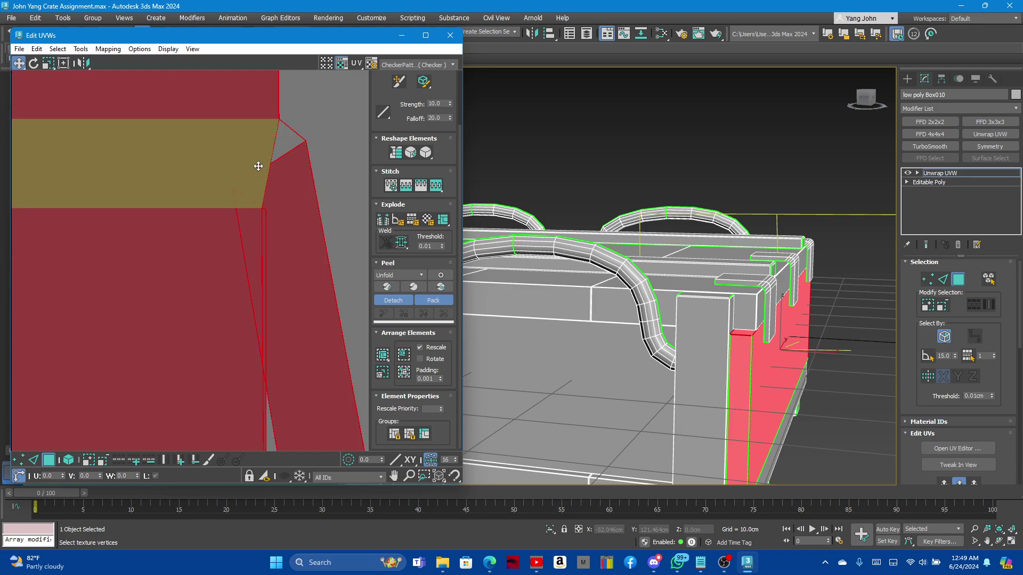
pyautogui.scroll(-3, 288, 154)
pyautogui.scroll(-3, 322, 151)
pyautogui.scroll(-1, 326, 159)
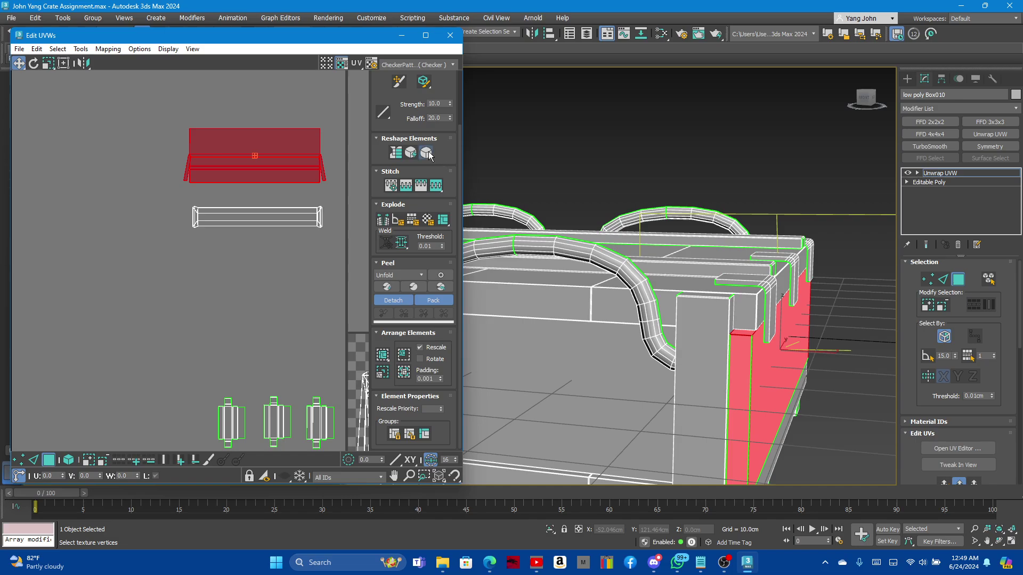
# Check the Relax settings and apply another relax to the plank shell.
pyautogui.click(426, 153)
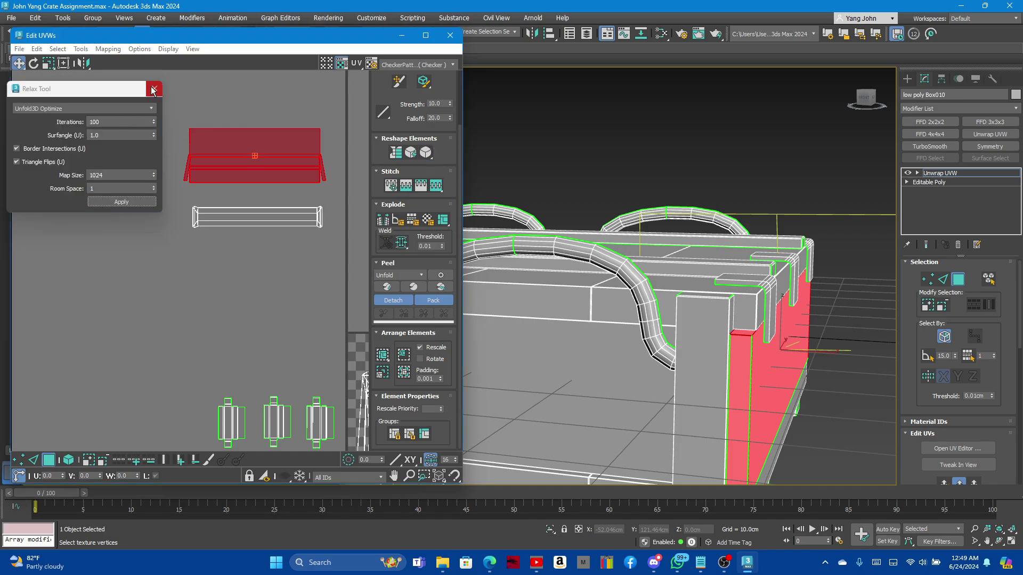
pyautogui.click(154, 89)
pyautogui.click(425, 153)
pyautogui.scroll(2, 213, 154)
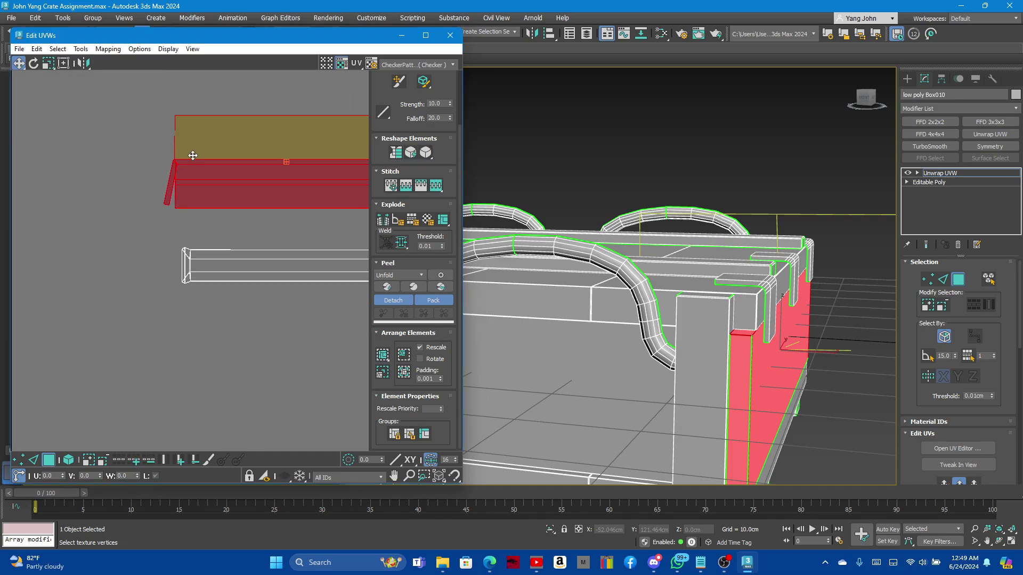
pyautogui.scroll(2, 141, 160)
pyautogui.scroll(-4, 129, 162)
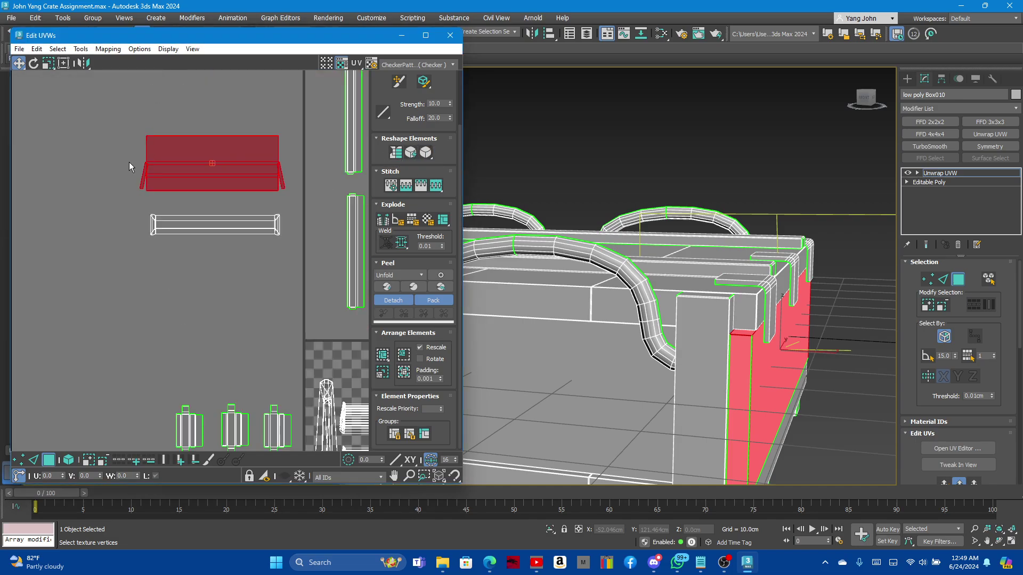
# Keep relaxing the plank shell until it spreads wider with its end strips splayed out.
pyautogui.click(426, 153)
pyautogui.click(427, 153)
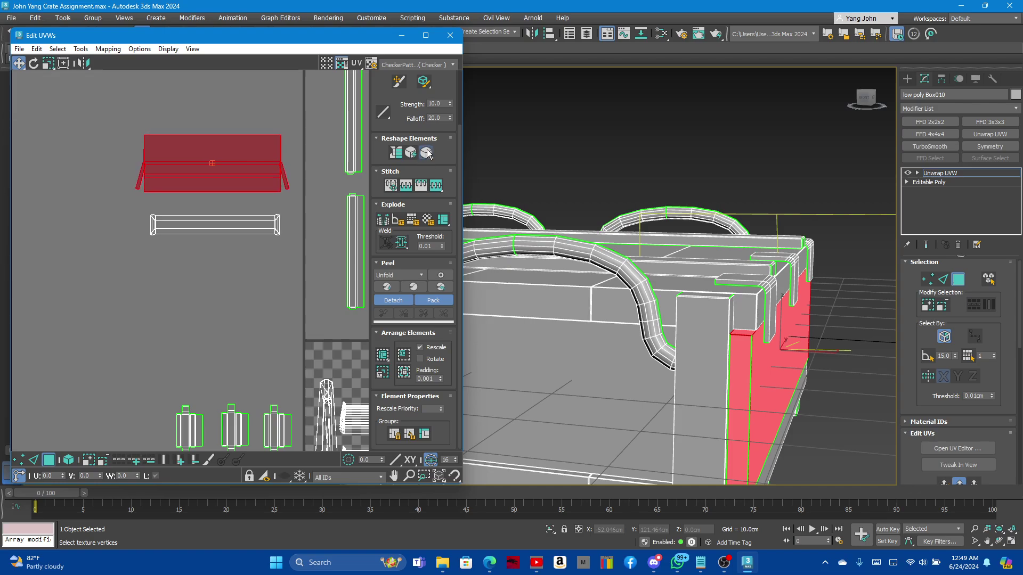
pyautogui.click(426, 153)
pyautogui.click(426, 153)
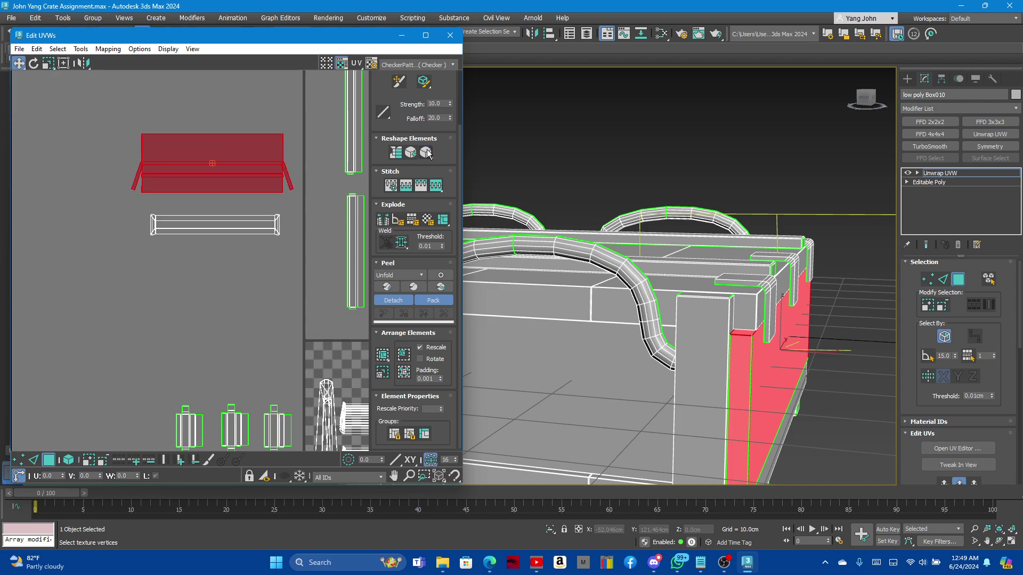
pyautogui.click(426, 152)
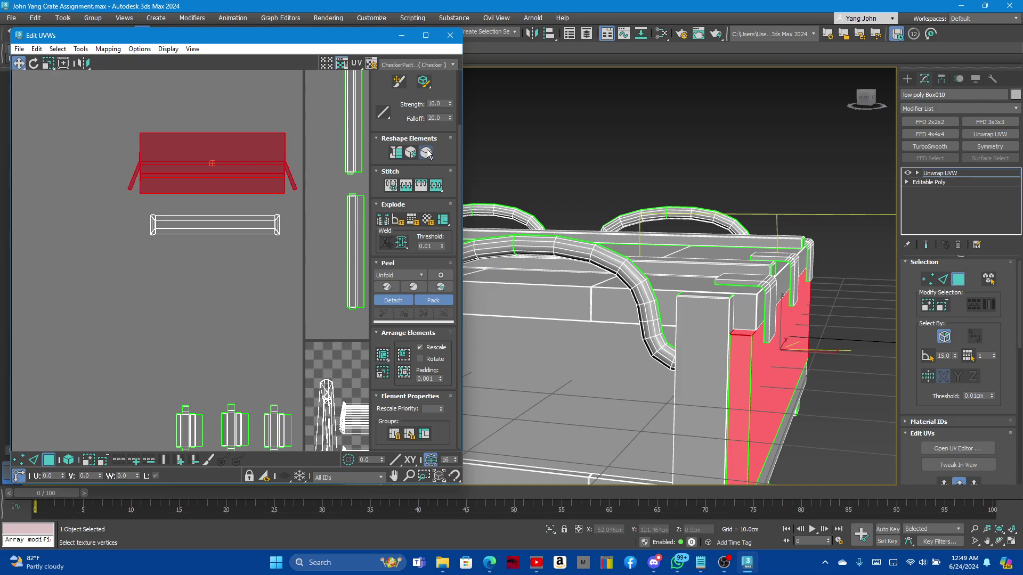
pyautogui.click(426, 153)
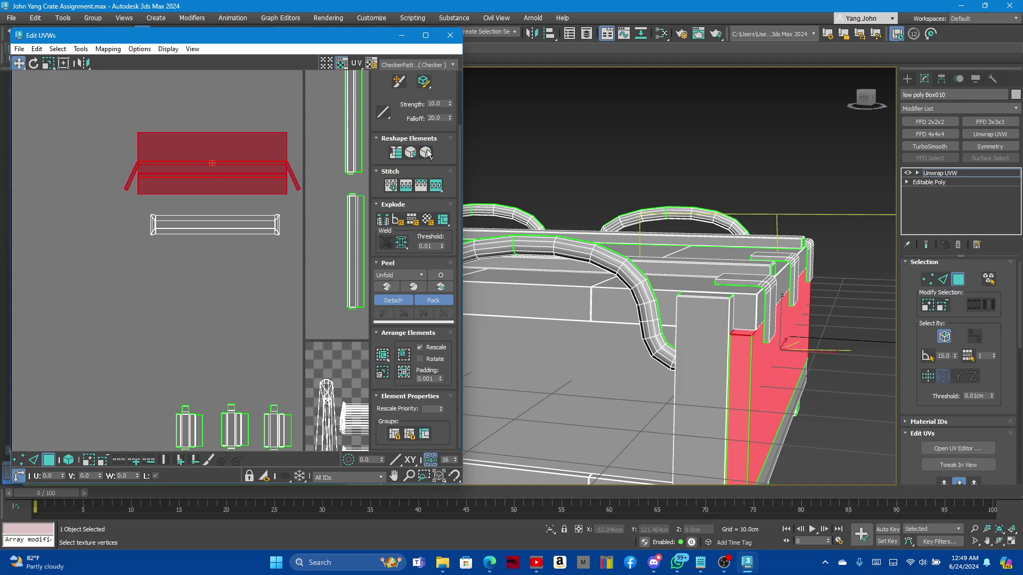
pyautogui.click(426, 153)
pyautogui.click(426, 153)
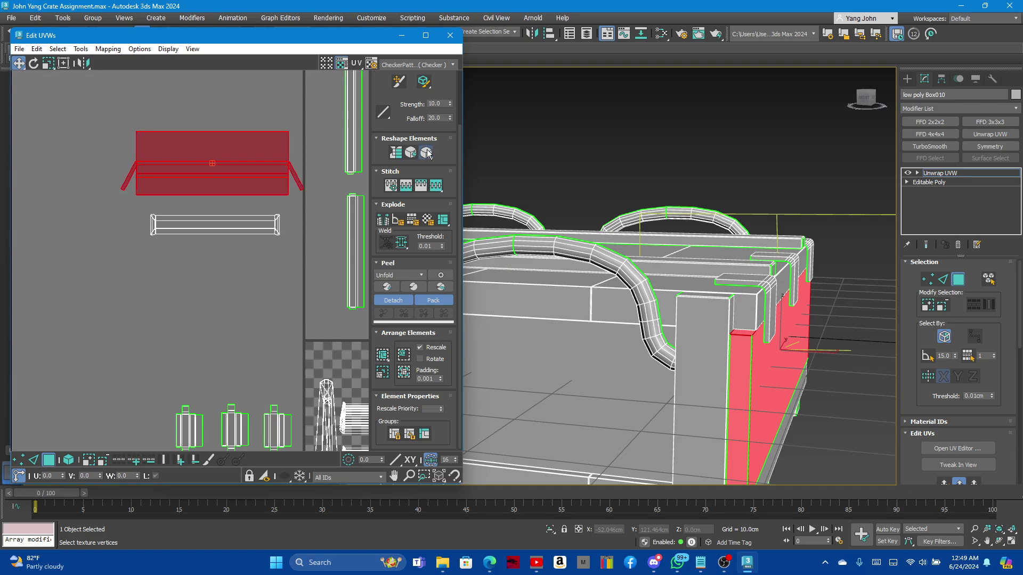
pyautogui.click(426, 153)
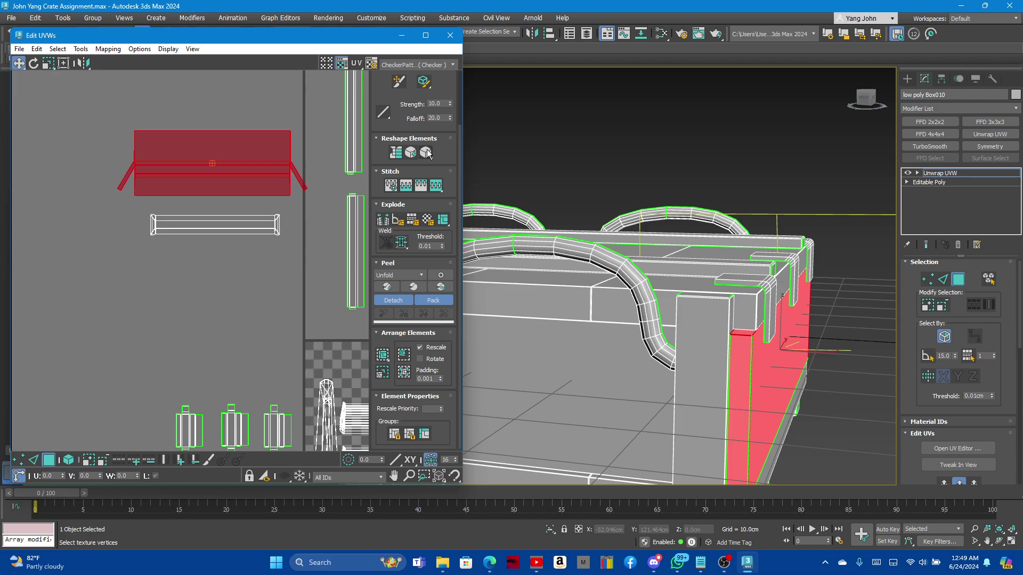
pyautogui.scroll(3, 689, 371)
# Zoom into the plank's top corner and select its short UV edge in Edge mode.
pyautogui.scroll(4, 689, 371)
pyautogui.scroll(3, 689, 371)
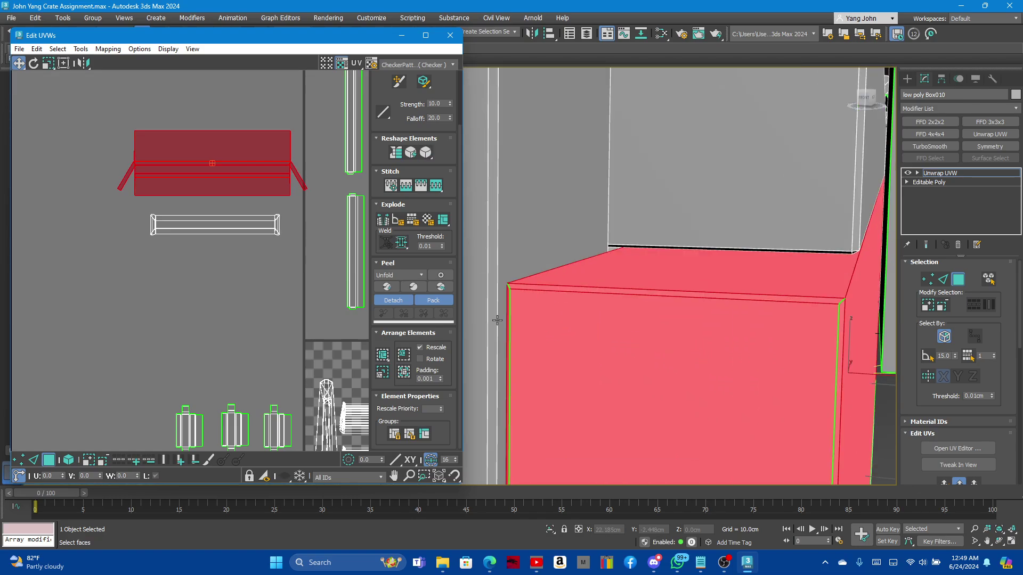
pyautogui.scroll(2, 155, 152)
pyautogui.scroll(2, 85, 176)
pyautogui.scroll(2, 85, 177)
pyautogui.scroll(2, 84, 179)
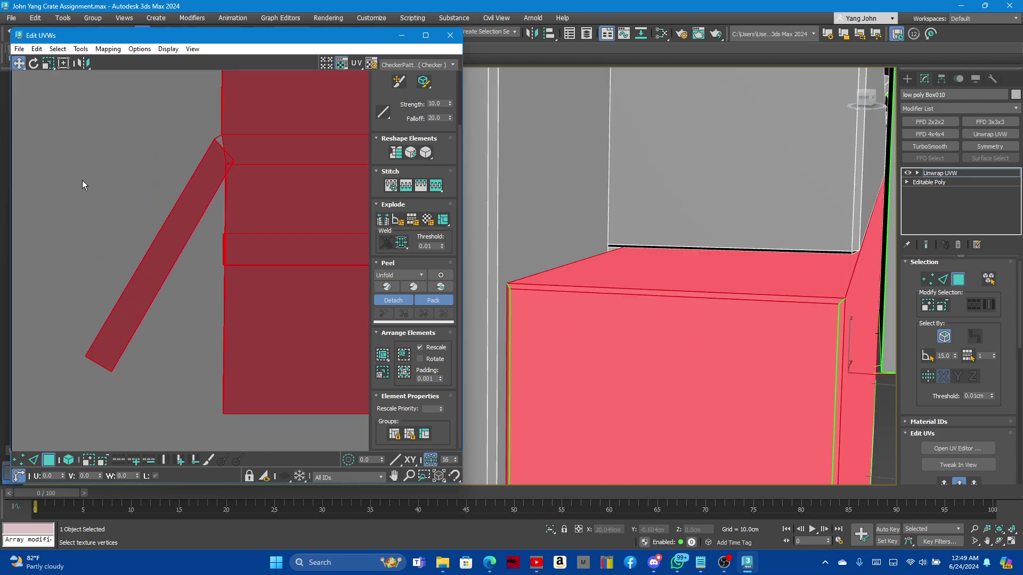
pyautogui.scroll(2, 184, 115)
pyautogui.scroll(2, 270, 167)
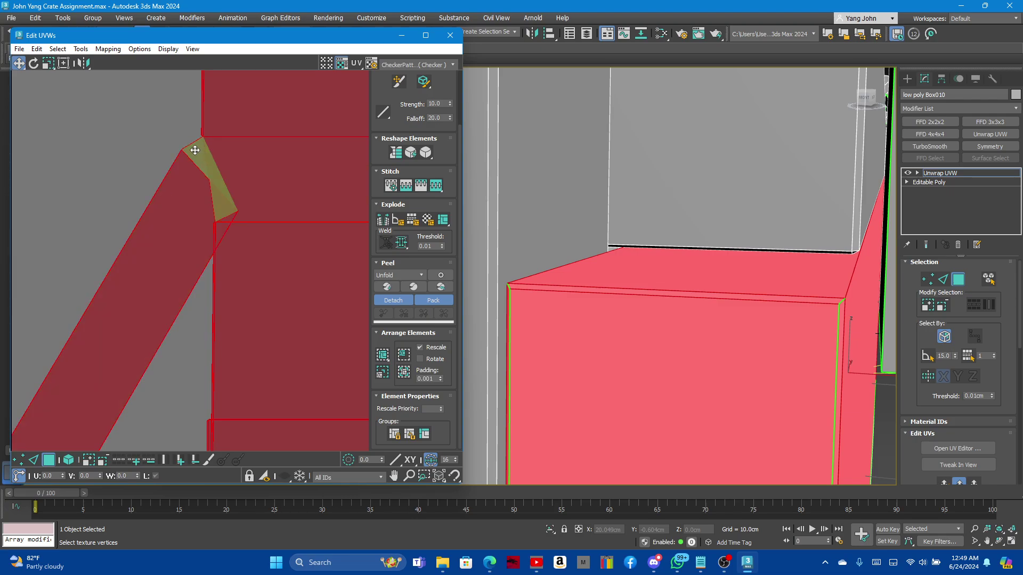
pyautogui.click(939, 279)
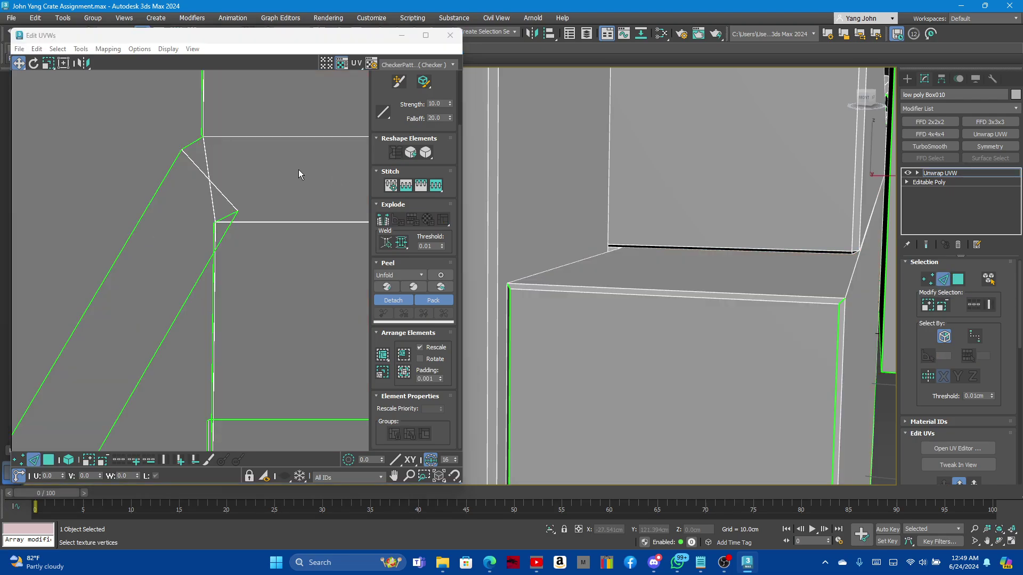
pyautogui.click(190, 145)
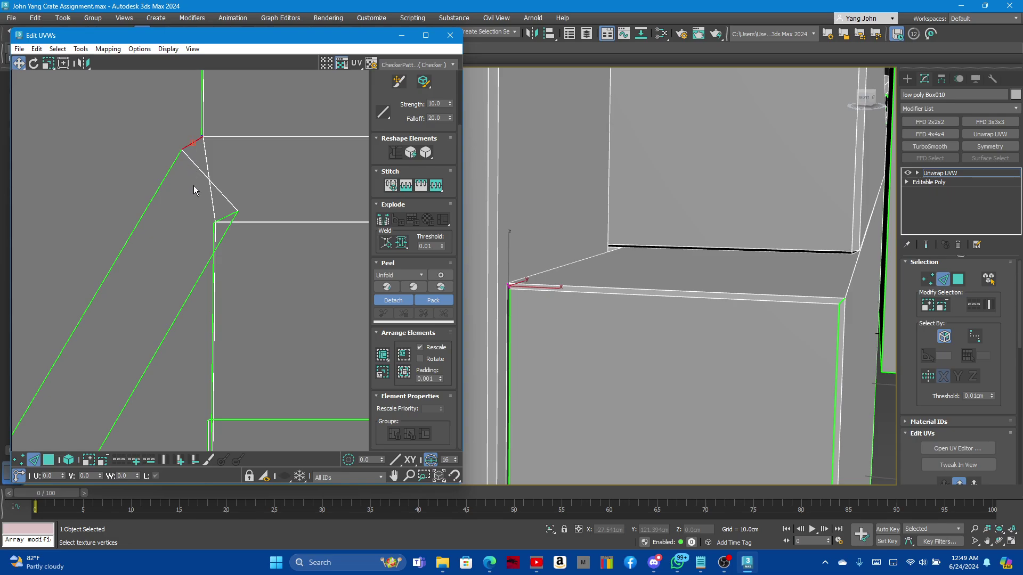
# Weld the split top-corner UV vertices into one point with Weld Selected.
pyautogui.scroll(2, 533, 288)
pyautogui.scroll(2, 578, 298)
pyautogui.scroll(2, 576, 293)
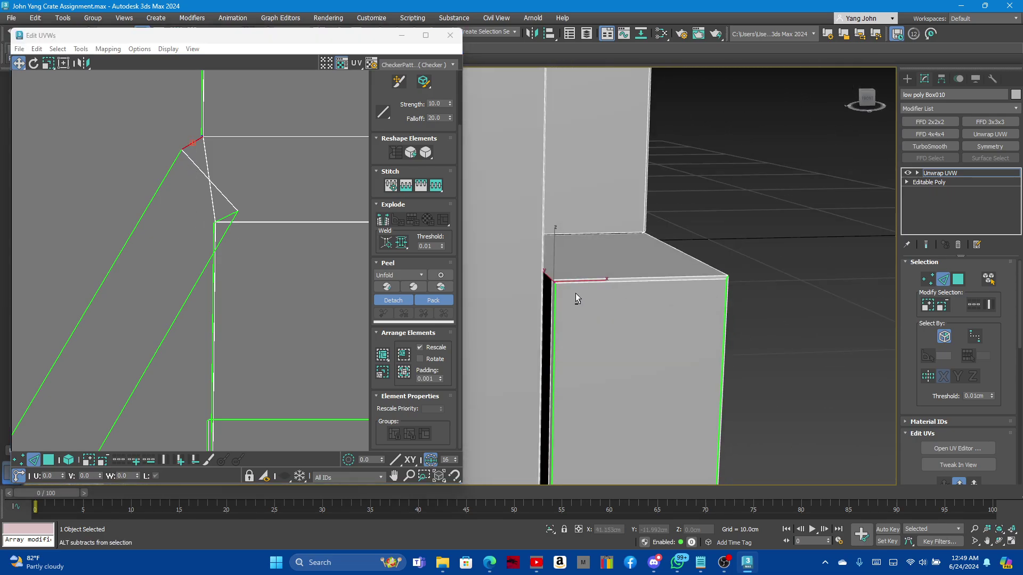
pyautogui.scroll(2, 552, 286)
pyautogui.scroll(2, 560, 292)
pyautogui.scroll(-2, 560, 291)
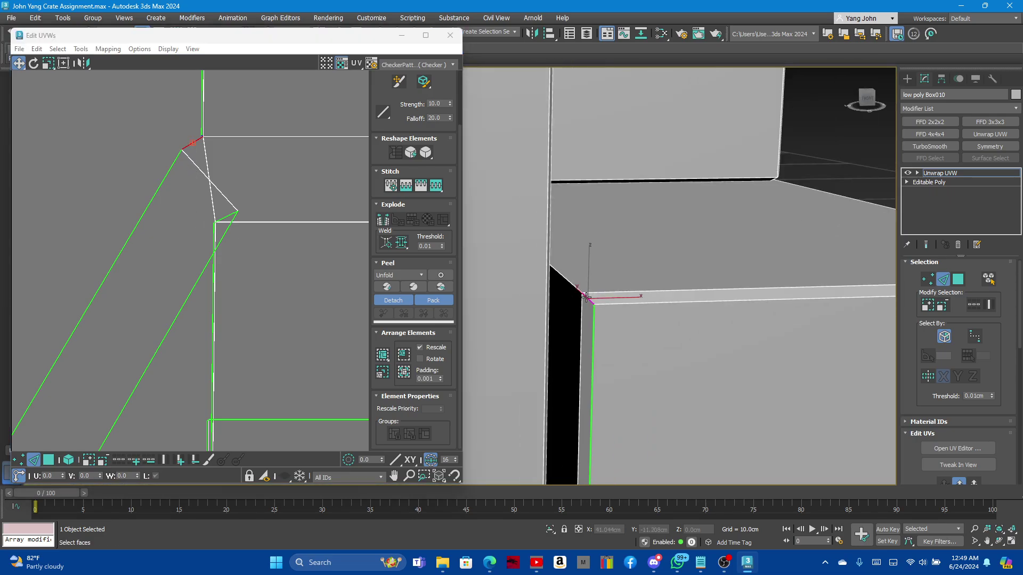
pyautogui.scroll(1, 577, 298)
pyautogui.scroll(-1, 577, 319)
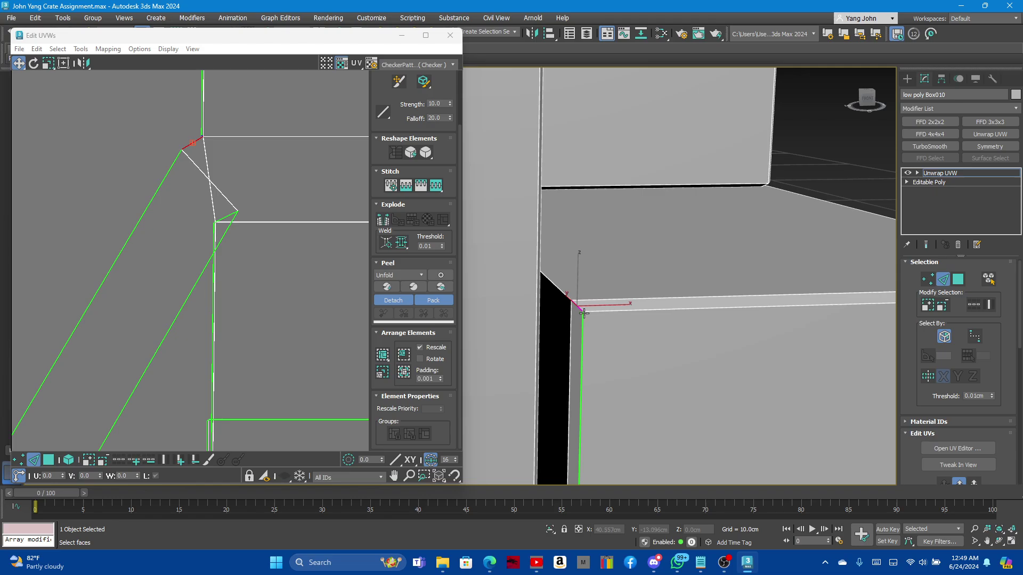
pyautogui.scroll(1, 581, 315)
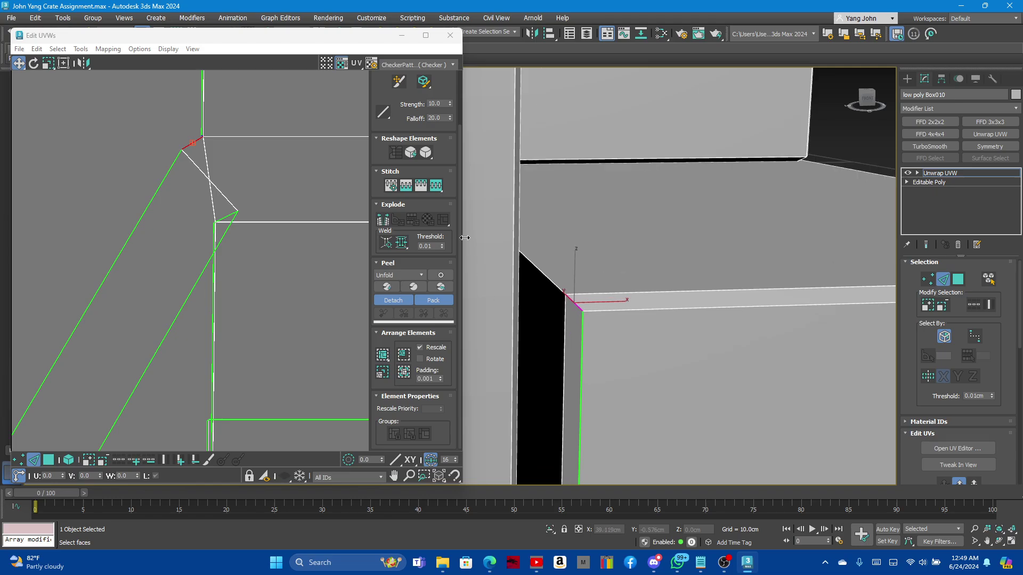
pyautogui.click(312, 238)
pyautogui.scroll(-2, 634, 277)
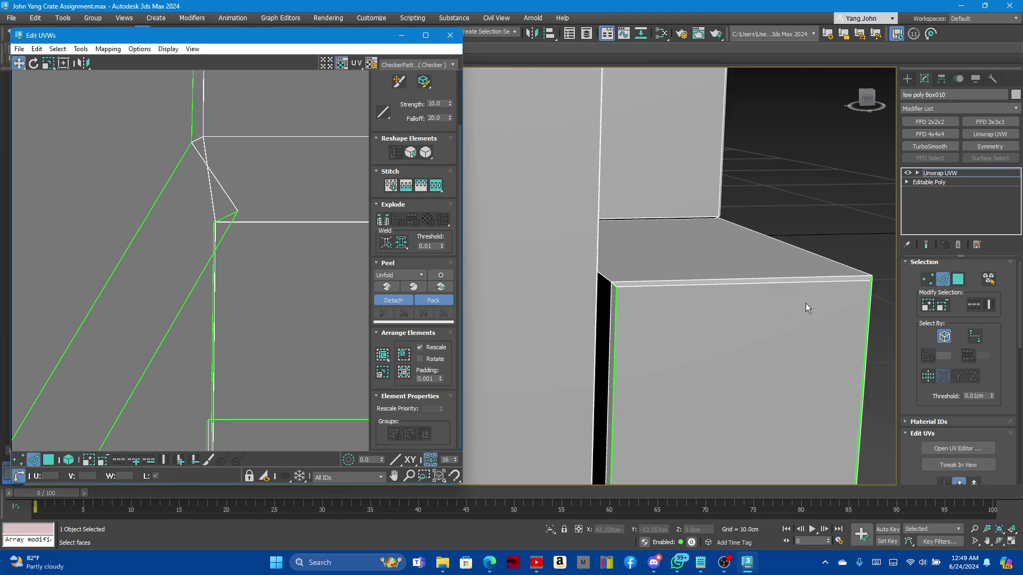
pyautogui.scroll(-5, 805, 308)
pyautogui.scroll(-3, 685, 300)
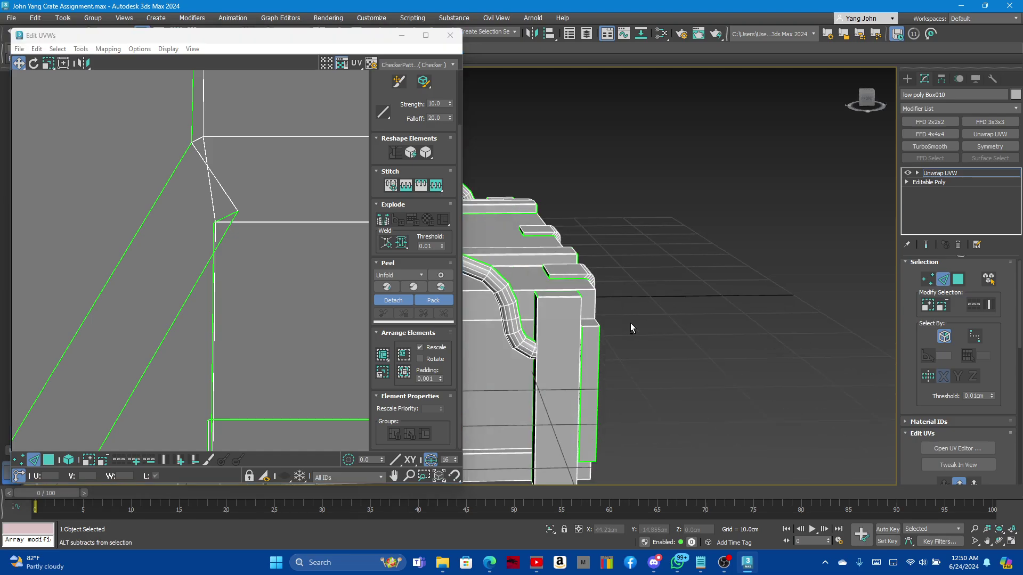
pyautogui.scroll(-2, 639, 288)
pyautogui.scroll(5, 574, 322)
pyautogui.scroll(4, 590, 258)
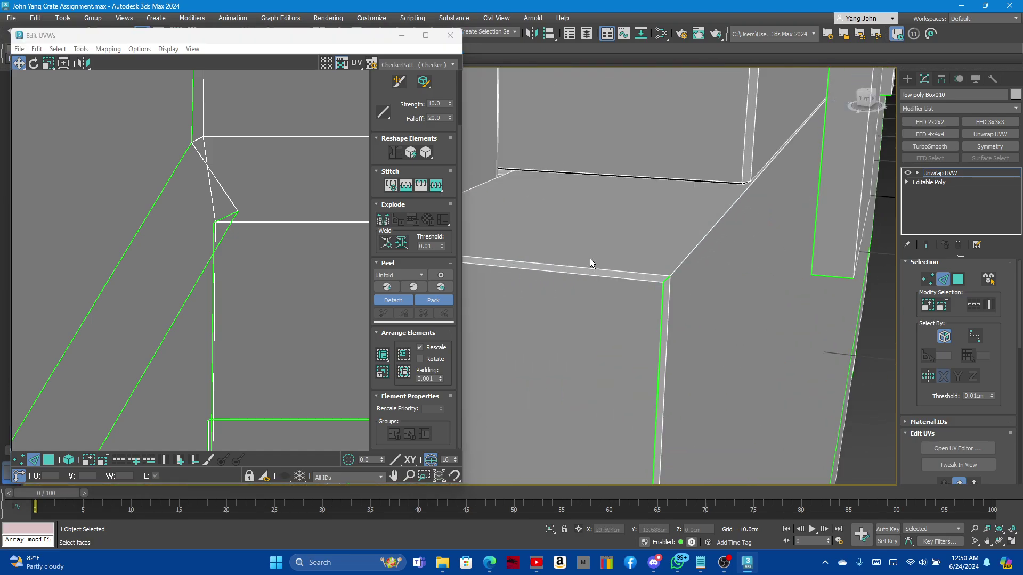
pyautogui.scroll(2, 590, 260)
pyautogui.click(854, 322)
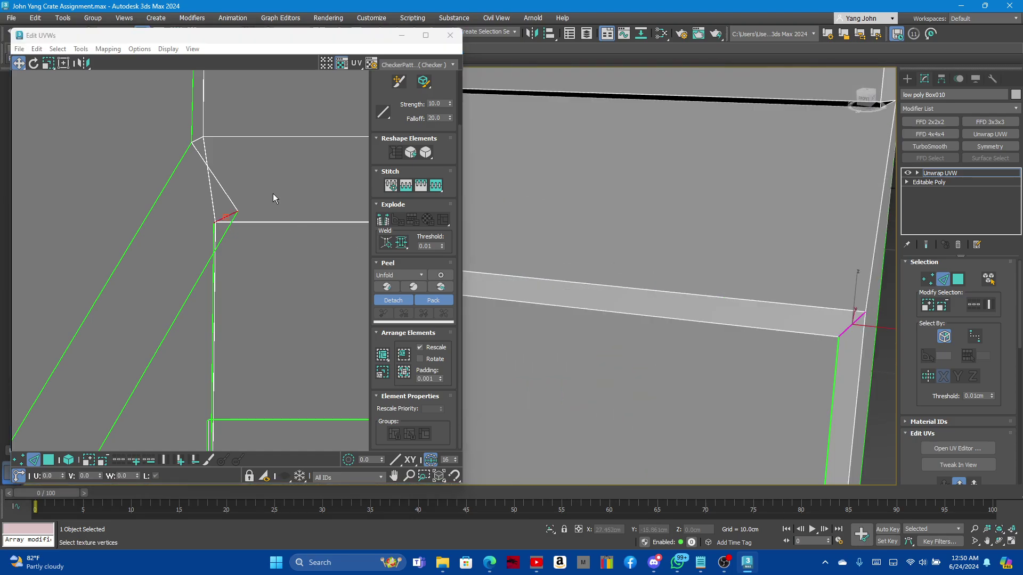
pyautogui.scroll(-3, 656, 317)
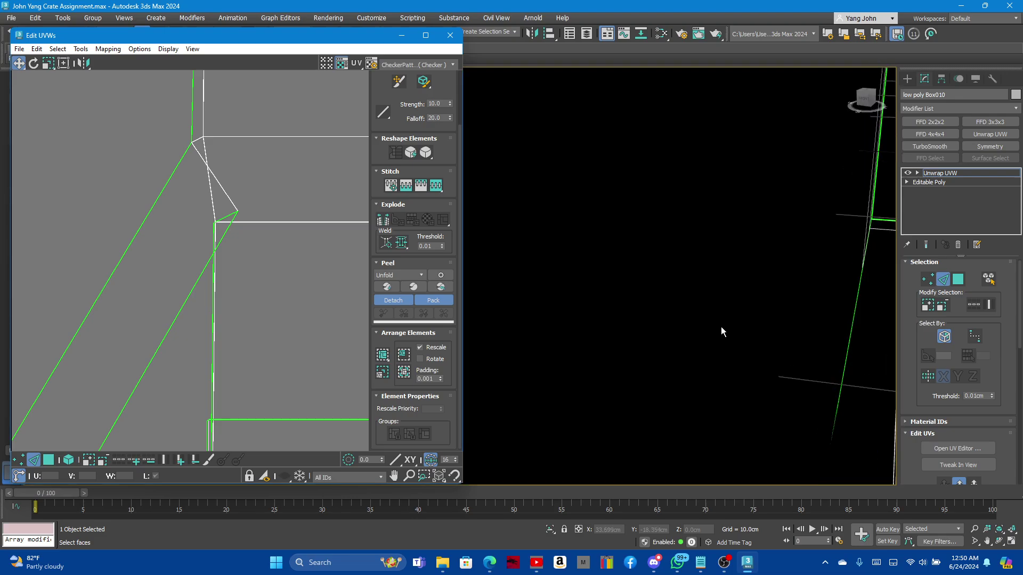
pyautogui.scroll(-1, 688, 318)
pyautogui.scroll(2, 689, 318)
pyautogui.click(665, 296)
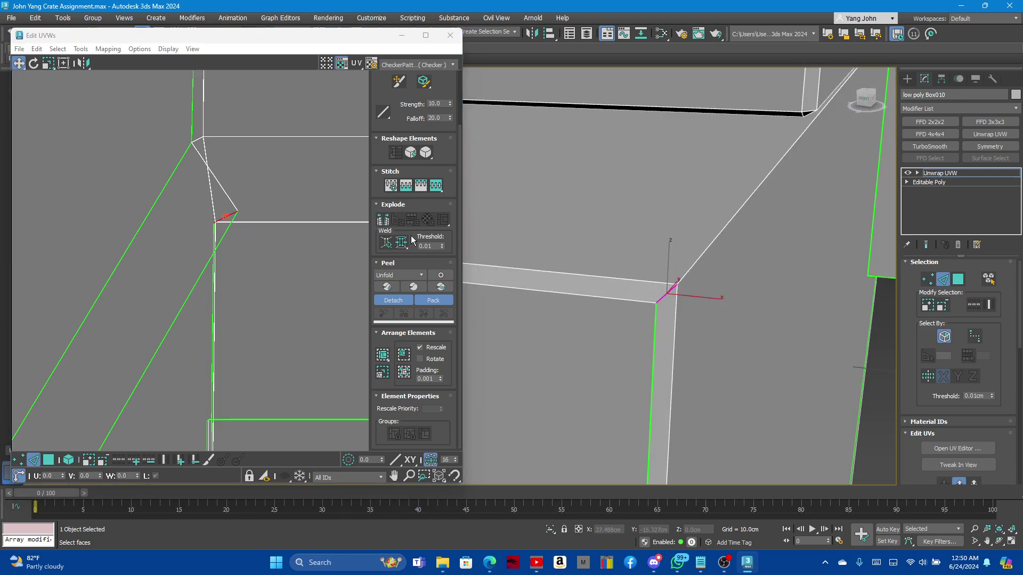
pyautogui.click(438, 191)
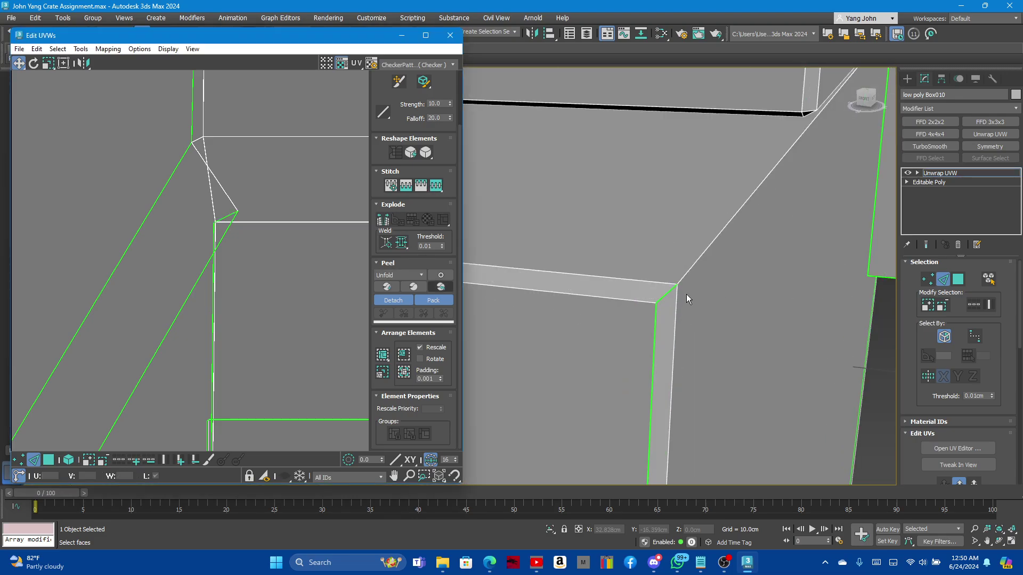
pyautogui.click(665, 296)
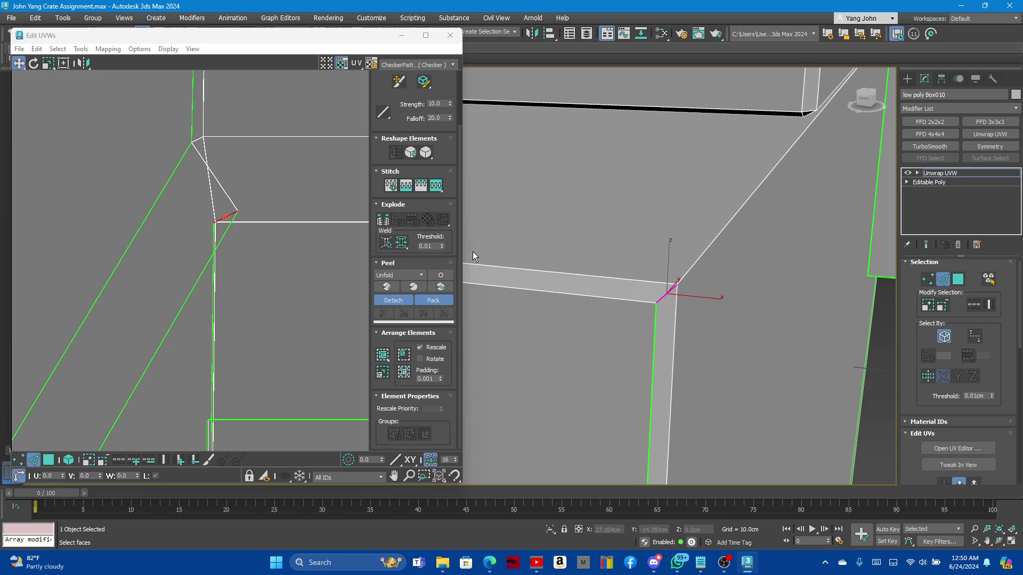
pyautogui.click(436, 186)
pyautogui.scroll(-5, 638, 302)
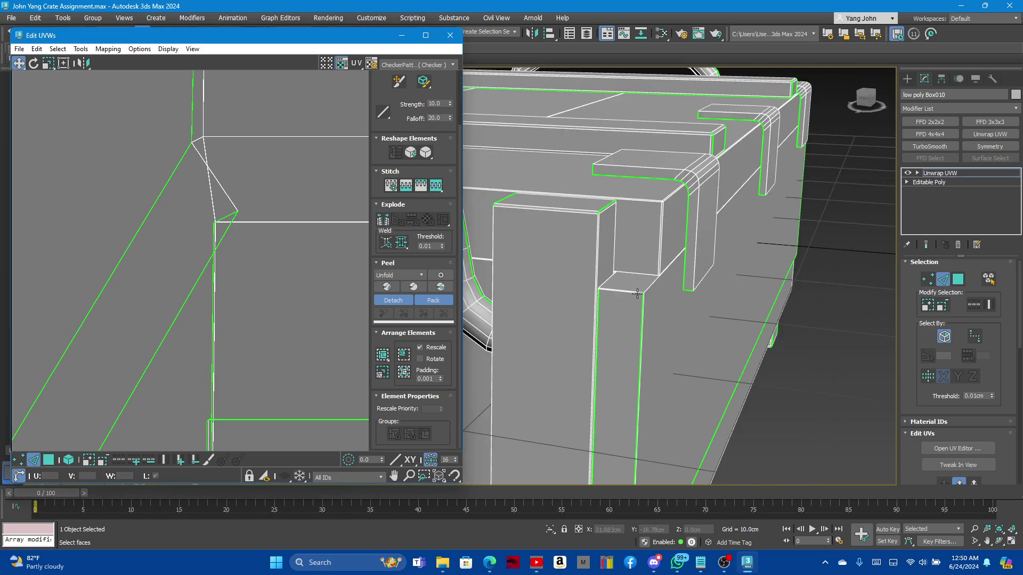
pyautogui.keyDown('alt'); pyautogui.moveTo(638, 301); pyautogui.dragTo(603, 280, button='middle'); pyautogui.keyUp('alt')
pyautogui.scroll(2, 654, 288)
pyautogui.scroll(3, 654, 288)
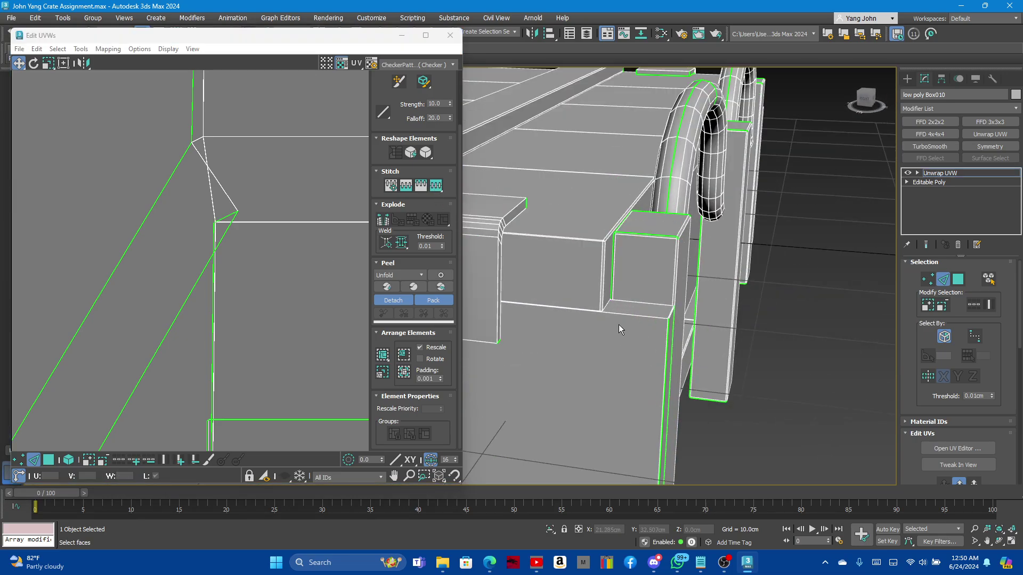
pyautogui.moveTo(618, 325)
pyautogui.keyDown('alt'); pyautogui.mouseDown(button='middle')
pyautogui.moveTo(596, 325)
pyautogui.moveTo(640, 327)
pyautogui.mouseUp(button='middle'); pyautogui.keyUp('alt')
pyautogui.scroll(2, 576, 328)
pyautogui.scroll(5, 576, 328)
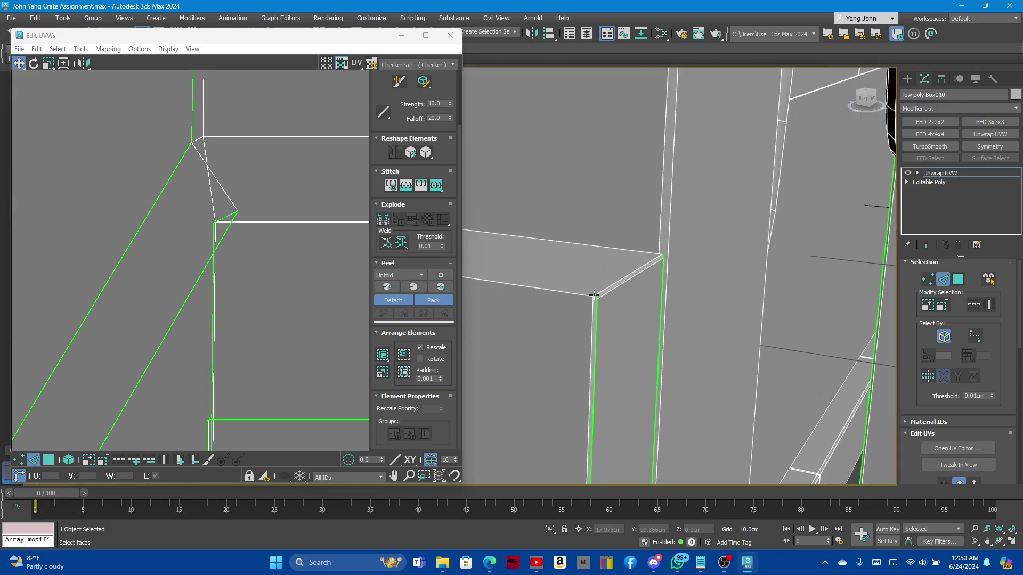
pyautogui.scroll(3, 585, 307)
pyautogui.click(556, 310)
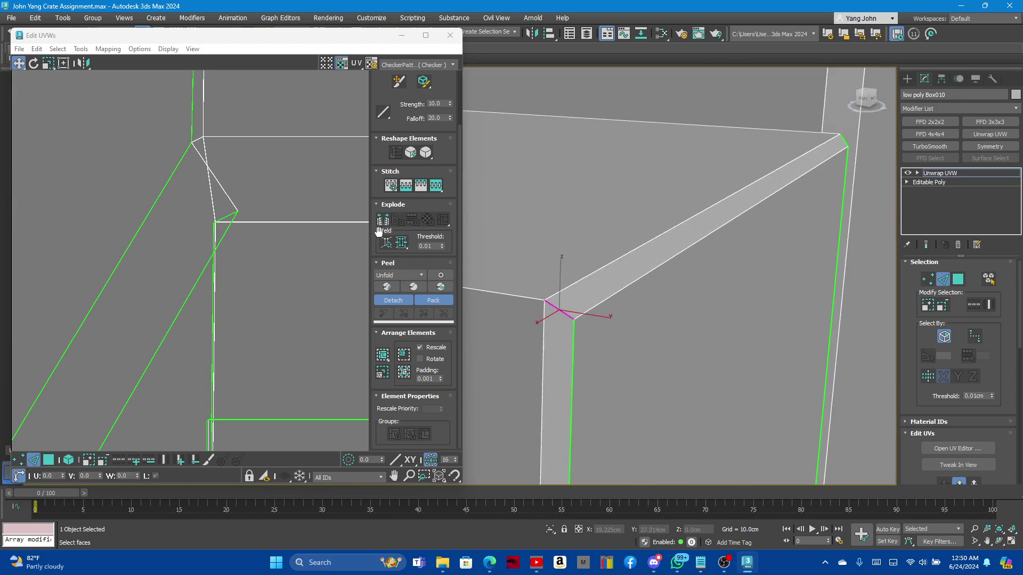
pyautogui.click(432, 187)
pyautogui.click(842, 145)
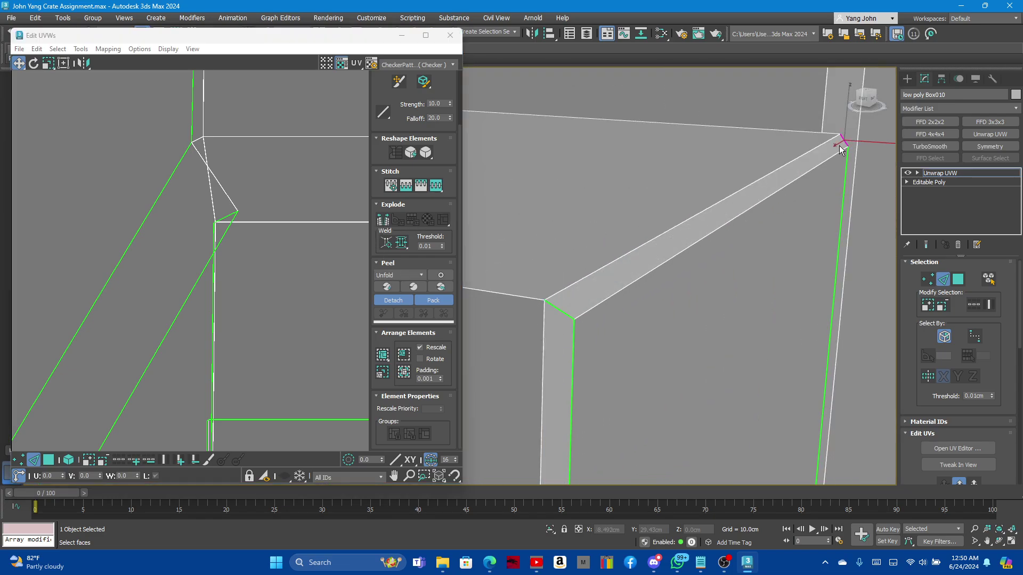
pyautogui.click(434, 197)
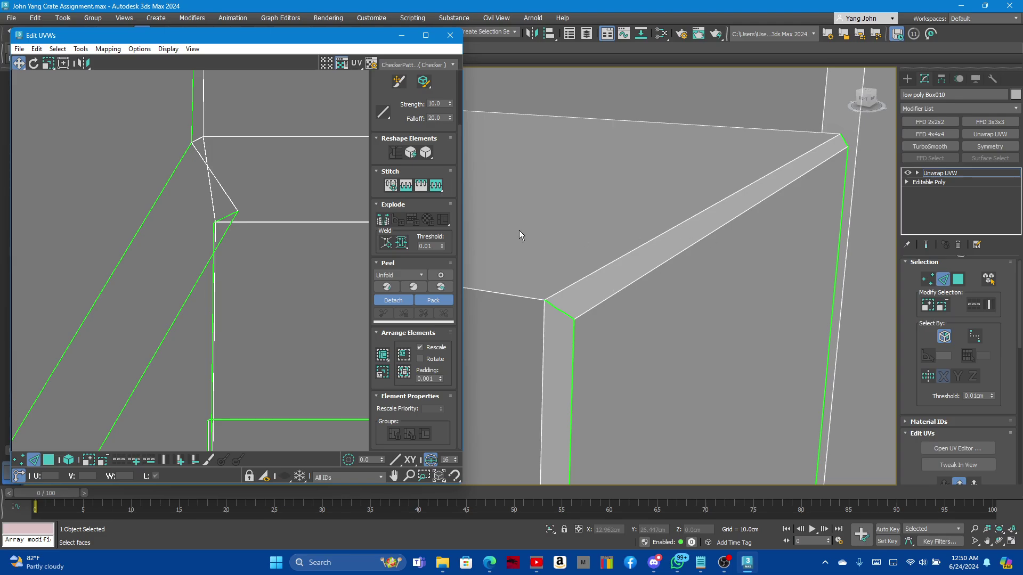
pyautogui.scroll(-2, 193, 187)
pyautogui.scroll(-2, 194, 187)
pyautogui.scroll(-2, 224, 181)
# Relax and straighten the upper-left UV shell into a rectangle, then save the crate scene.
pyautogui.scroll(-2, 255, 175)
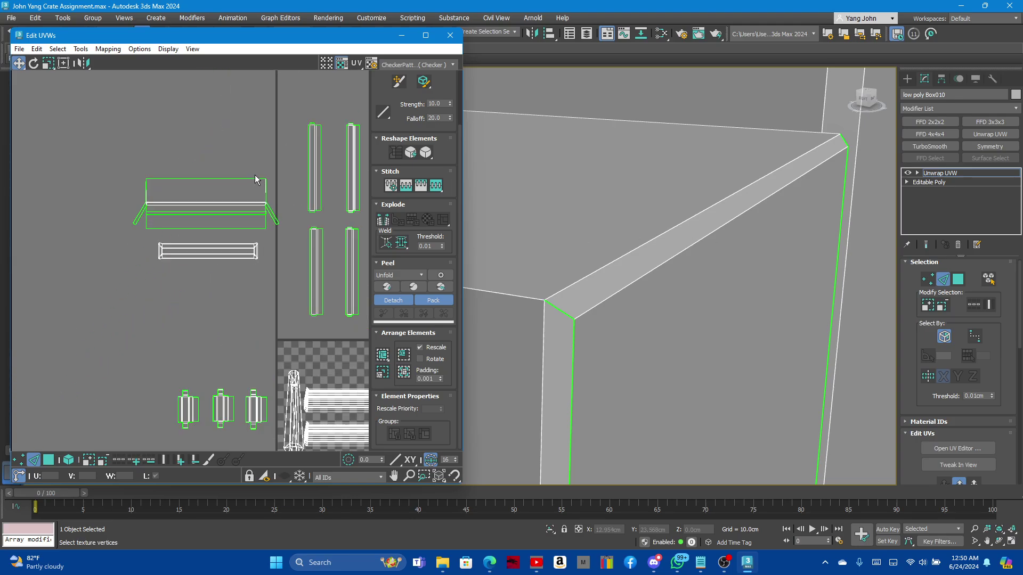
pyautogui.click(198, 198)
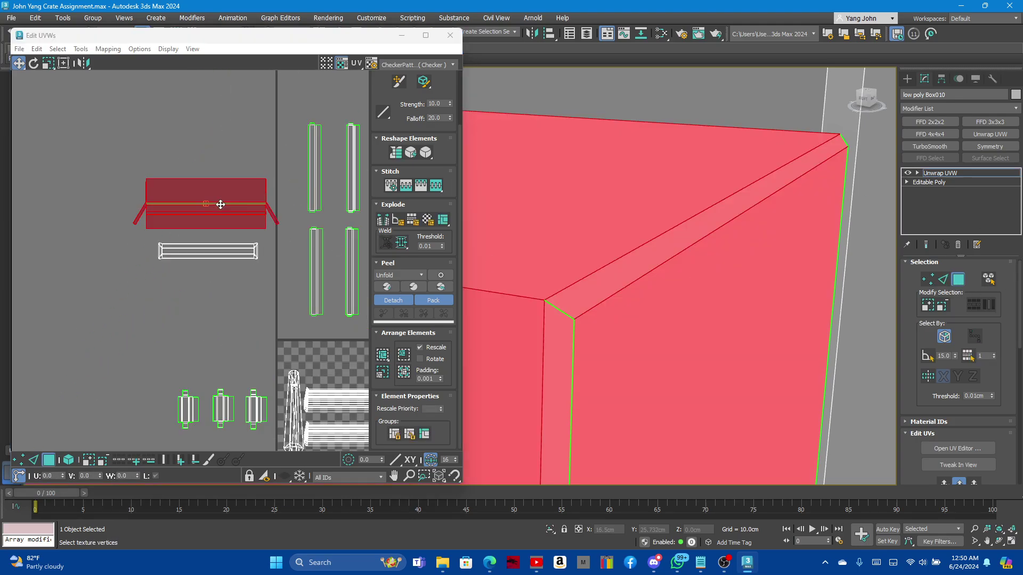
pyautogui.click(428, 154)
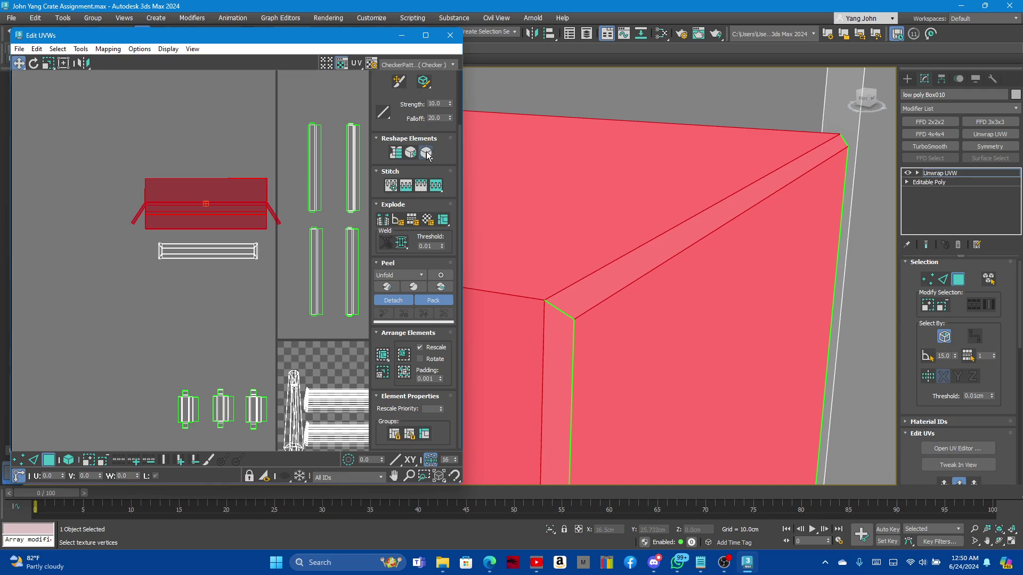
pyautogui.click(428, 155)
pyautogui.click(11, 17)
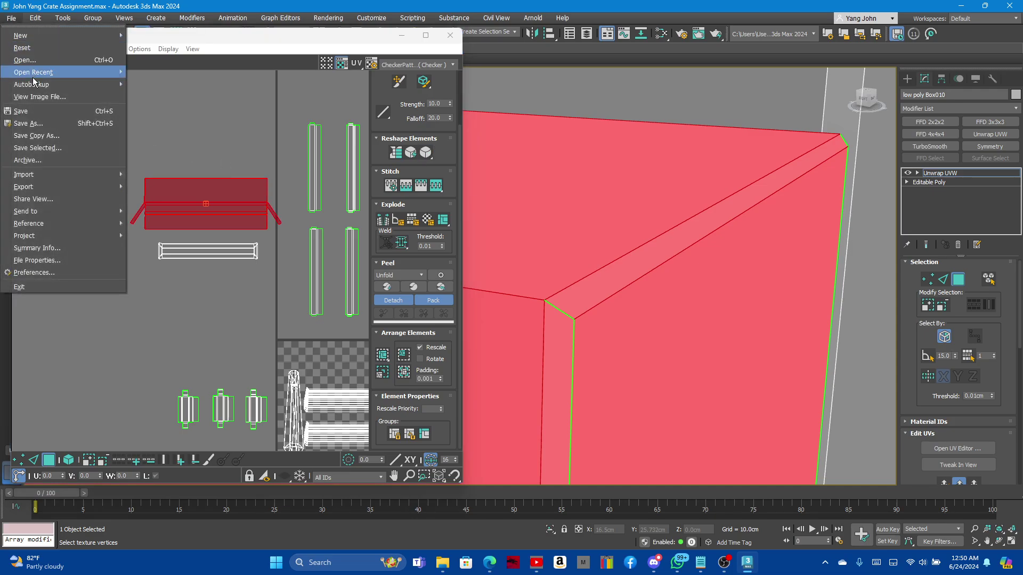
pyautogui.click(21, 111)
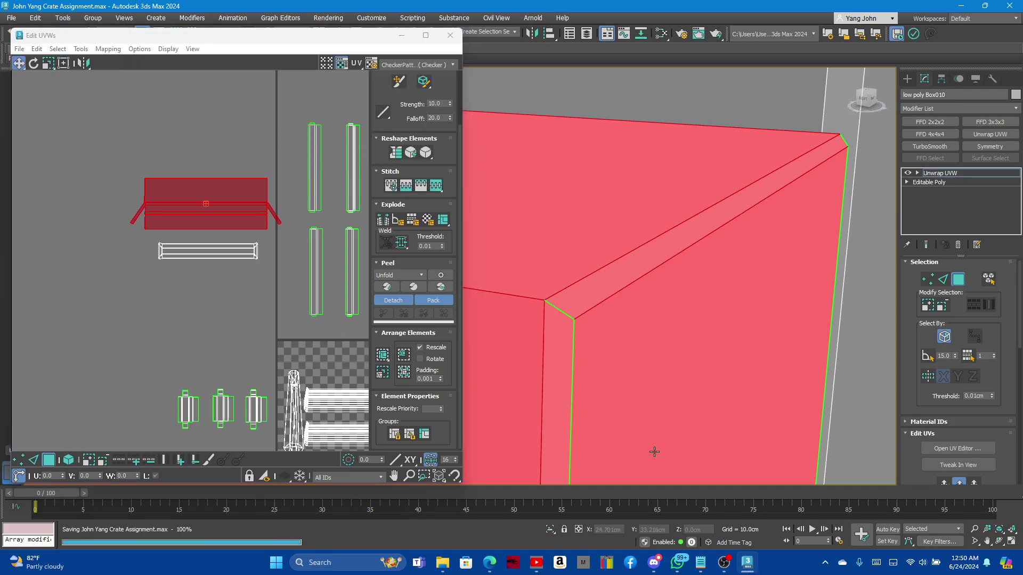